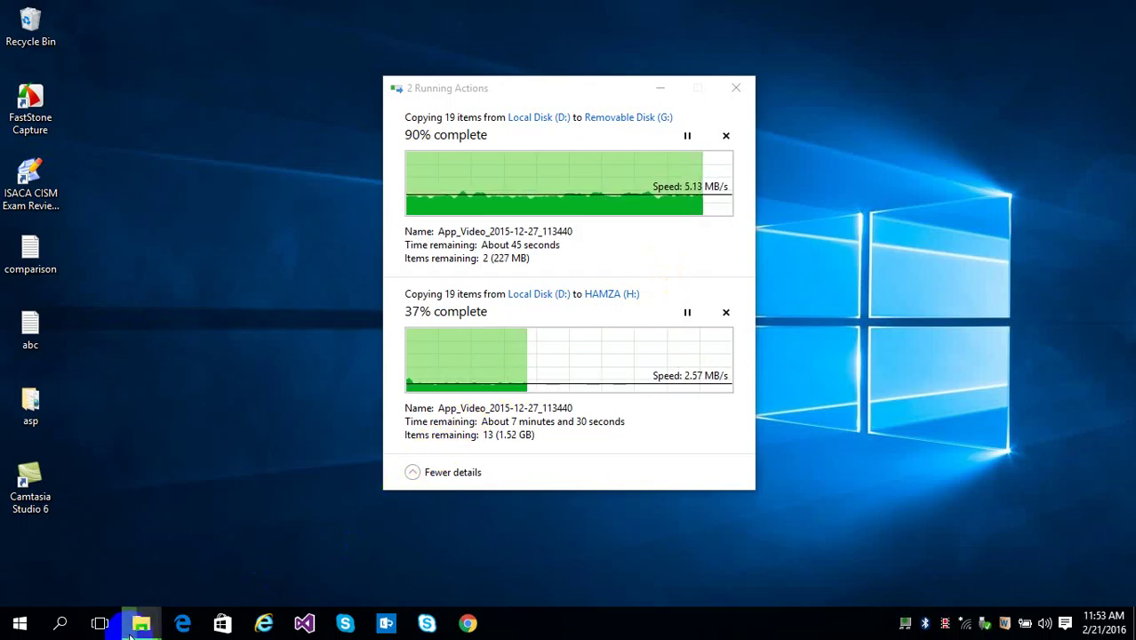
- Open the SSUET folder on Local Disk (E:) in File Explorer
mouse_move(140, 622)
left_click(133, 565)
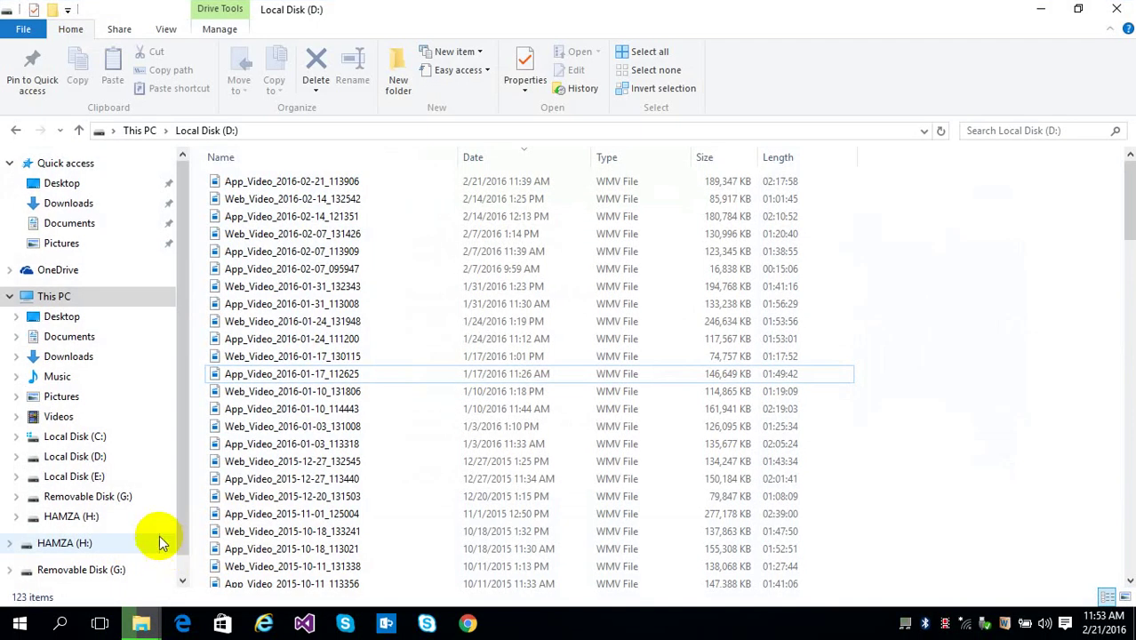
left_click(93, 477)
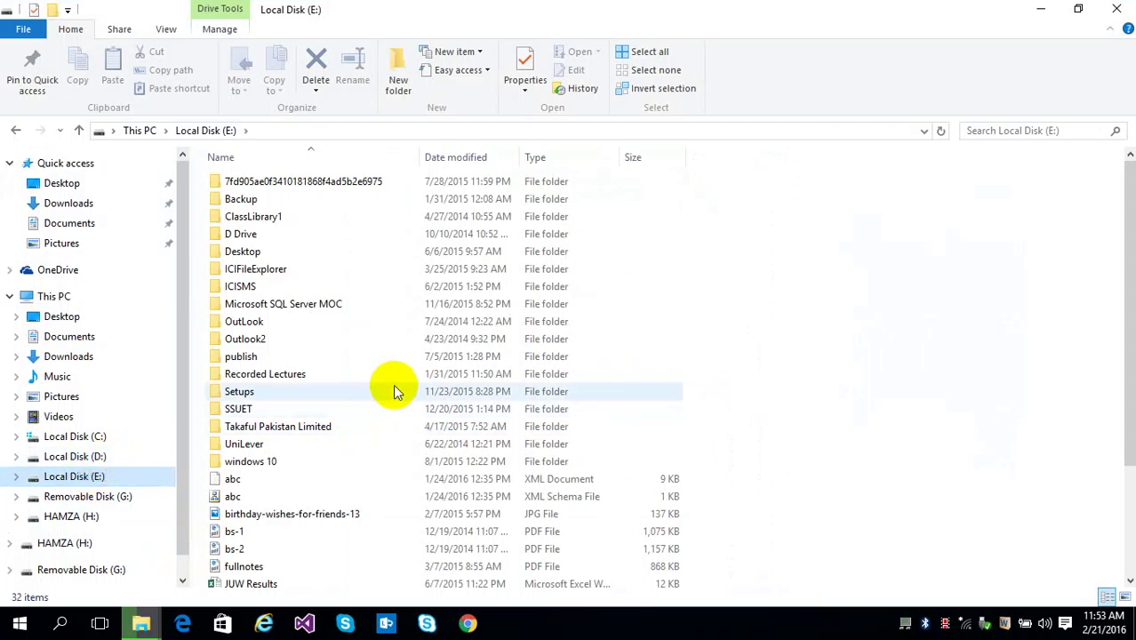
left_click(287, 391)
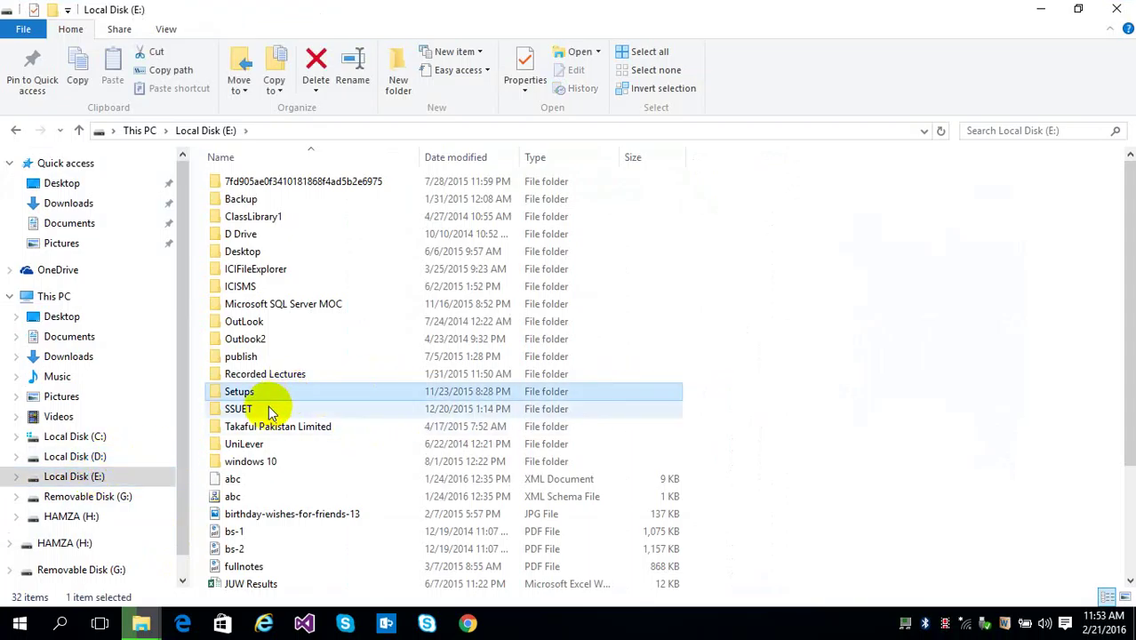
left_click(267, 410)
double_click(267, 410)
left_click(267, 409)
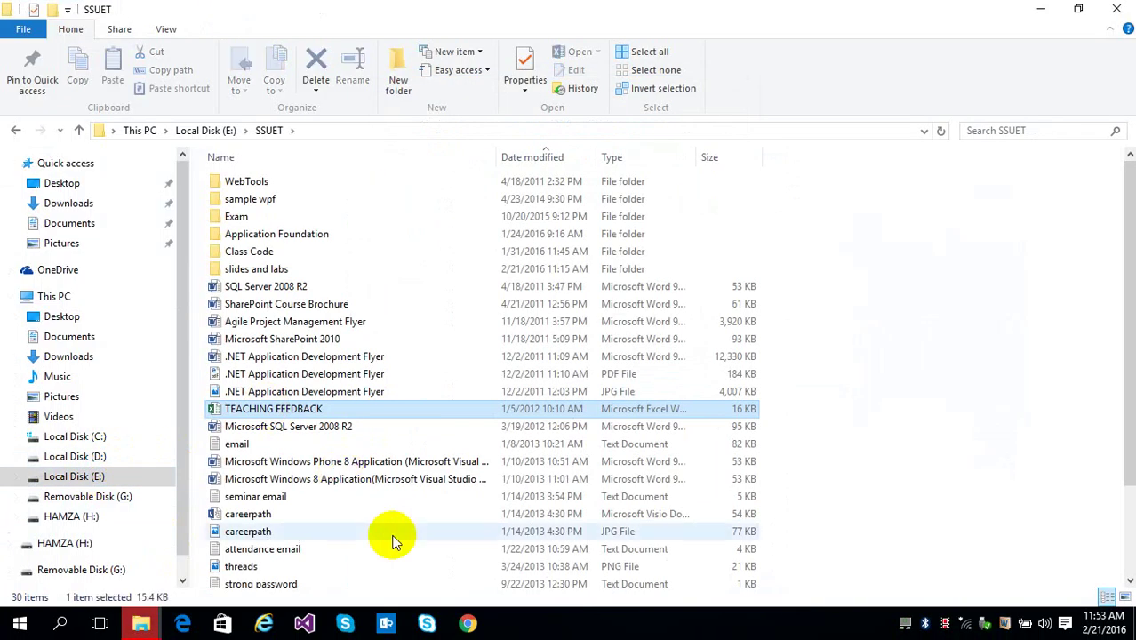
- Bring up the file-copy progress window and dismiss its interrupted copy action
mouse_move(141, 625)
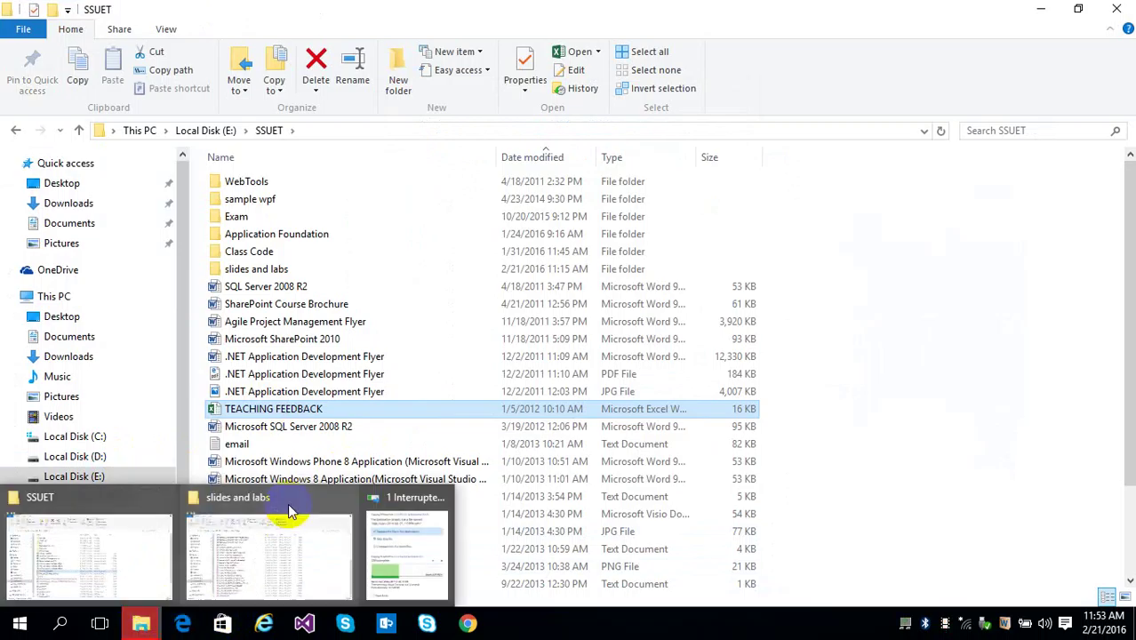
left_click(426, 544)
left_click(615, 205)
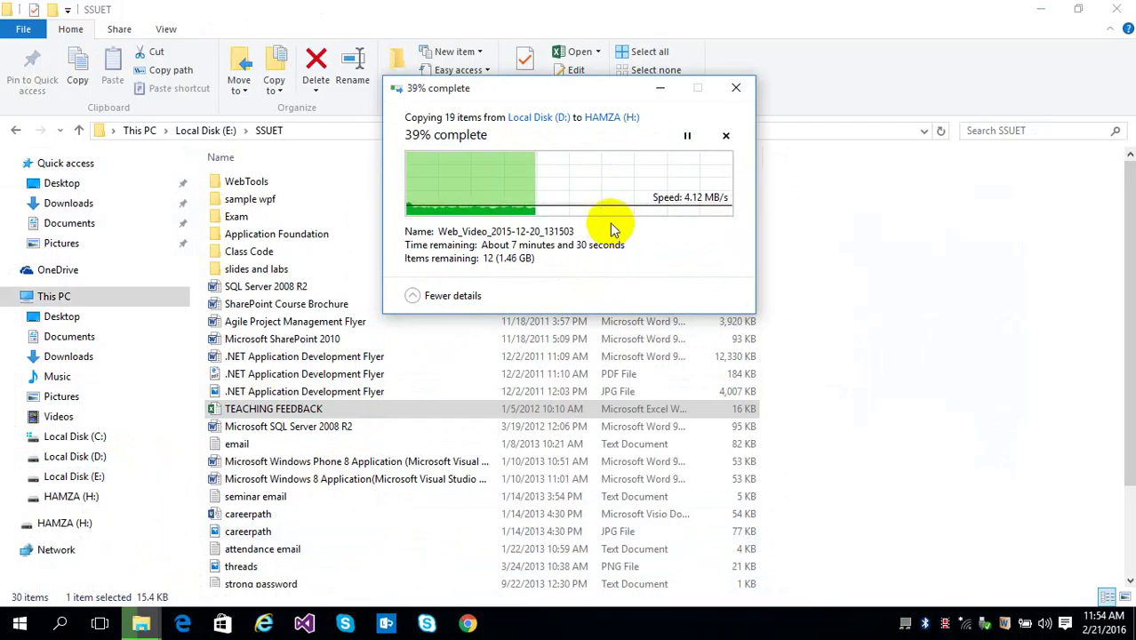
- Go to the web folder inside Class Code\13-Dec-2015
left_click(254, 253)
double_click(254, 252)
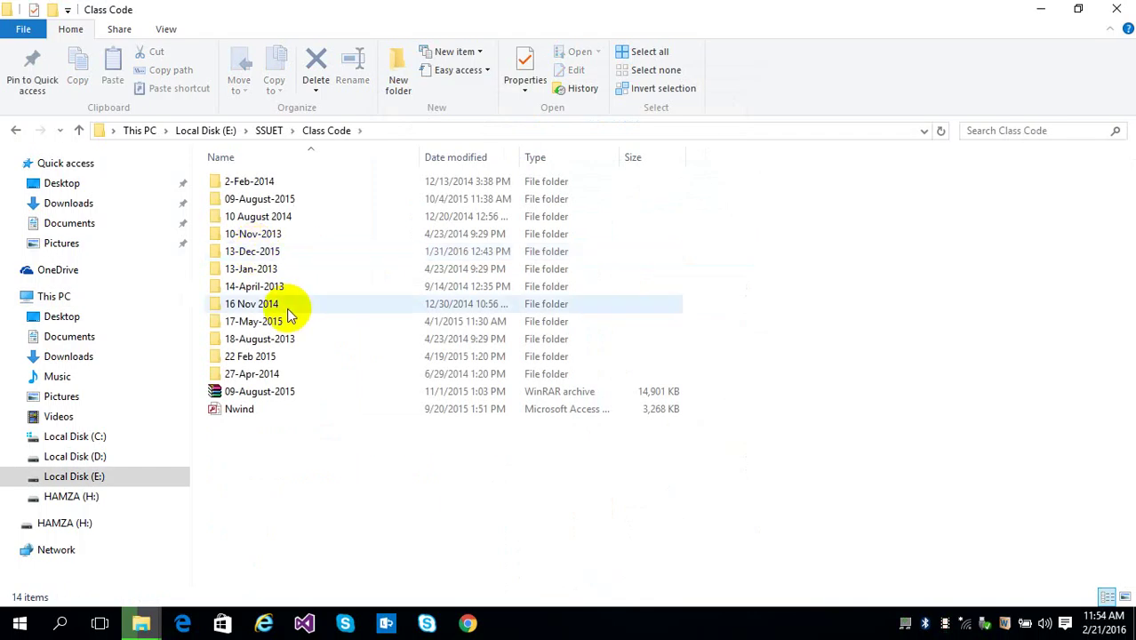
double_click(267, 252)
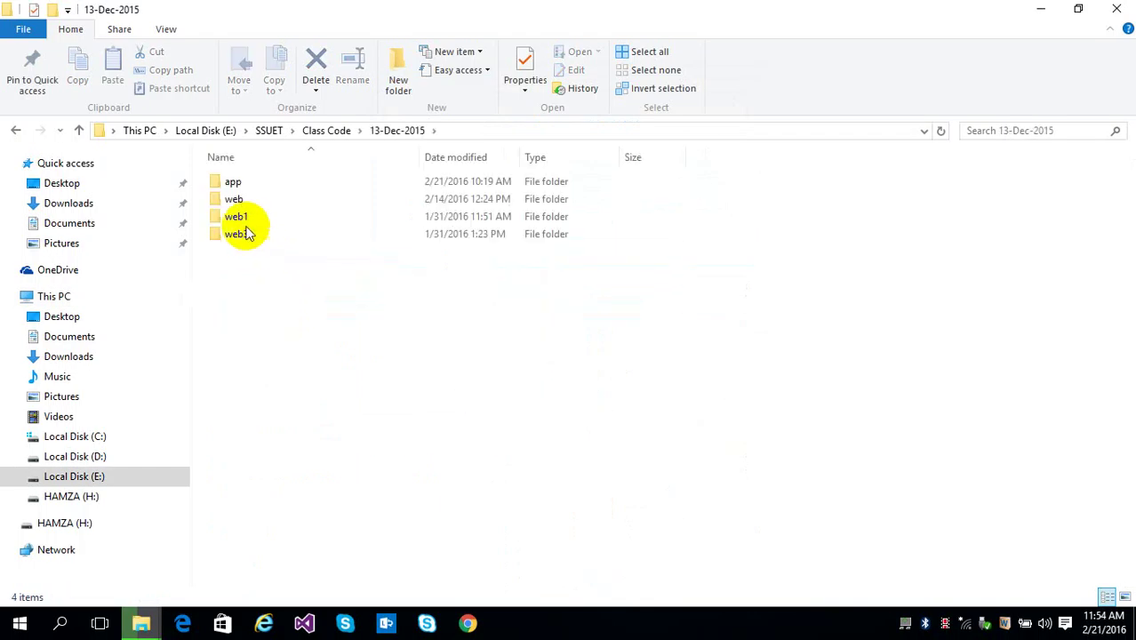
double_click(236, 198)
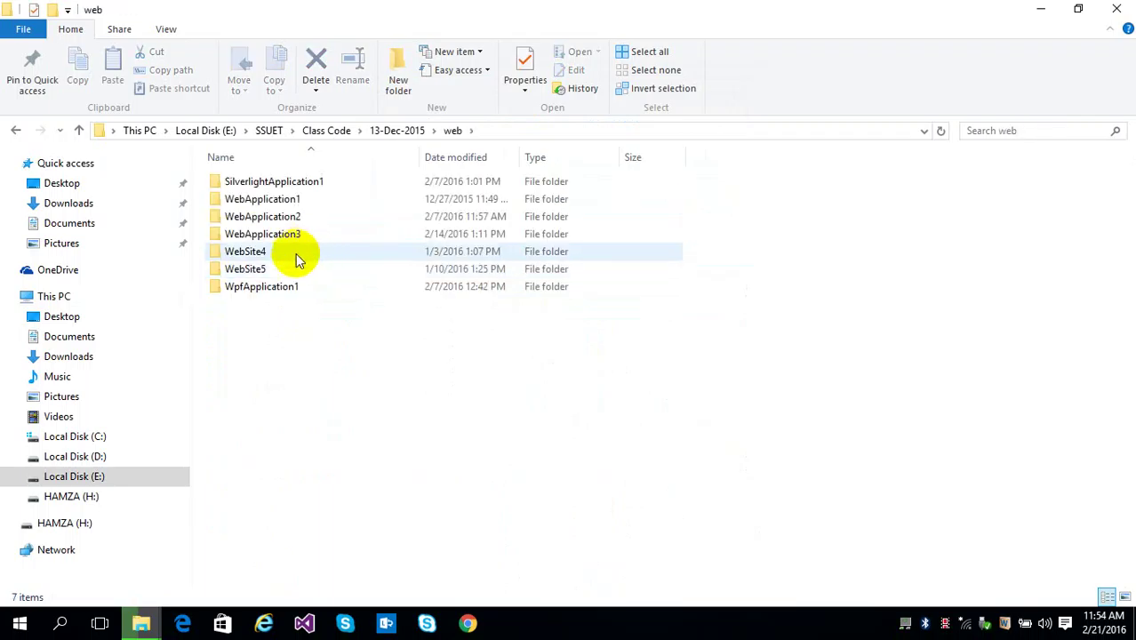
left_click(269, 271)
double_click(270, 271)
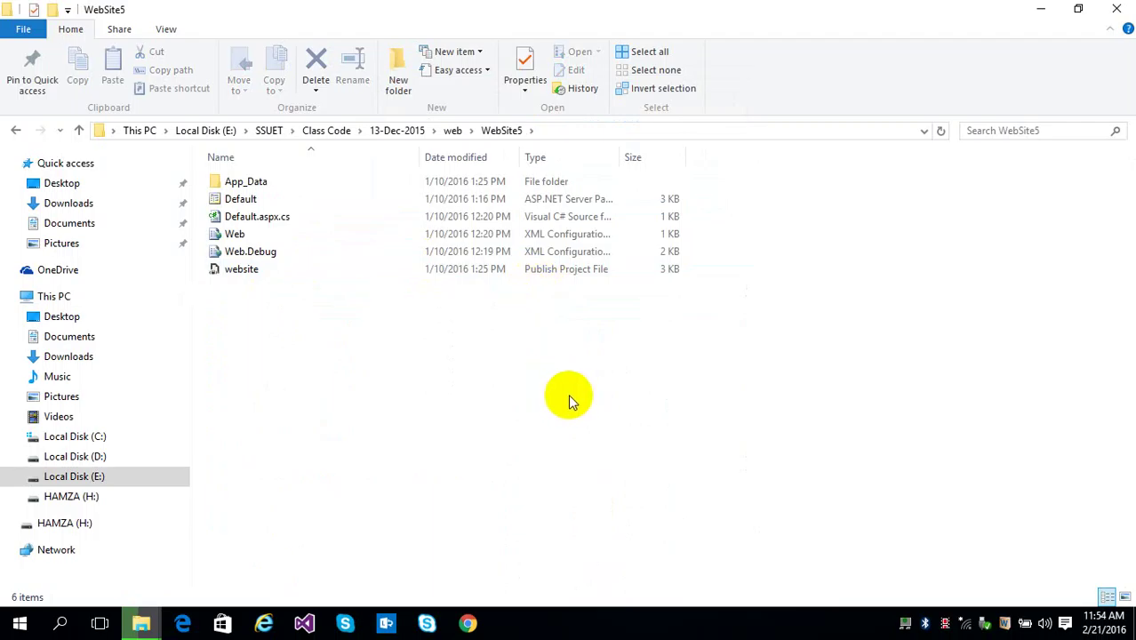
left_click(454, 131)
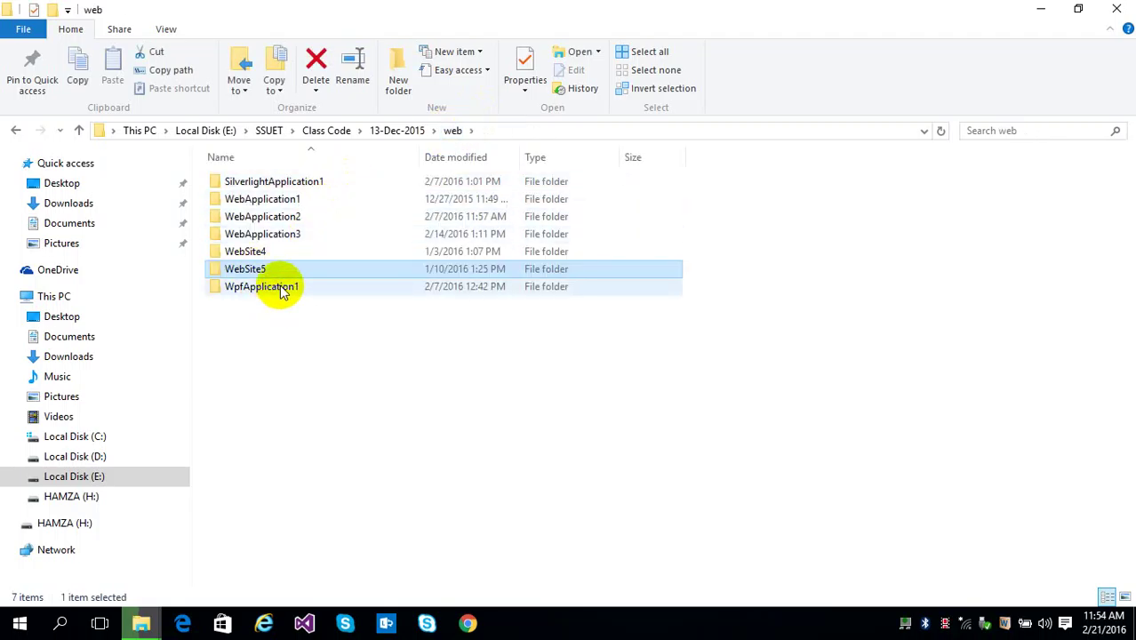
- Check the contents of the inner WebApplication3 project folder and copy that folder from the WebApplication3 solution folder
left_click(298, 235)
double_click(298, 236)
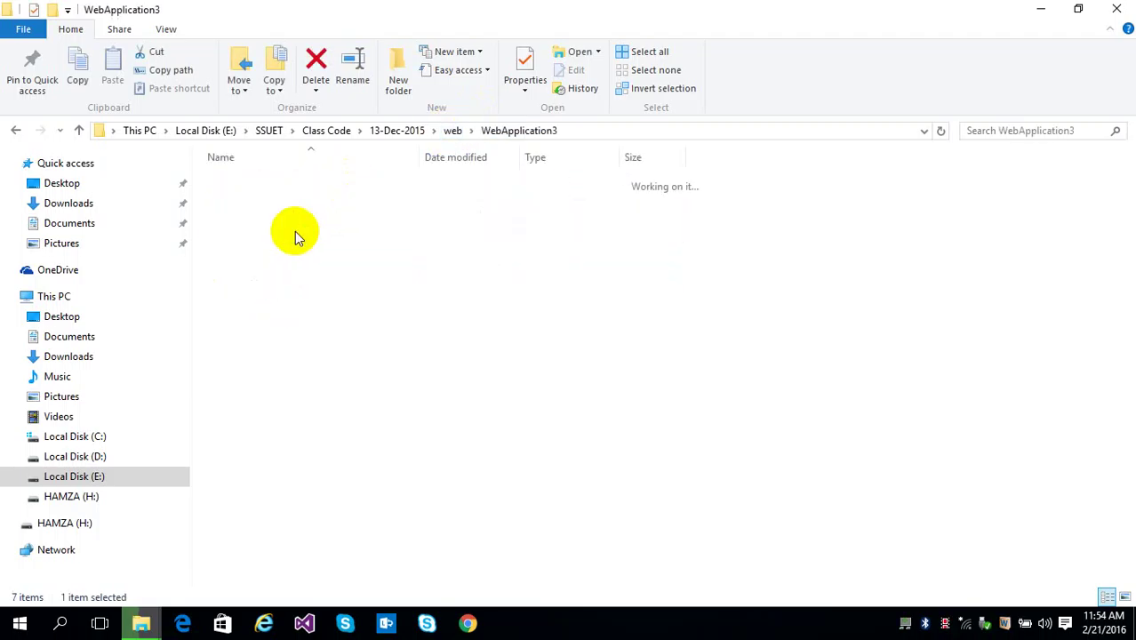
double_click(287, 235)
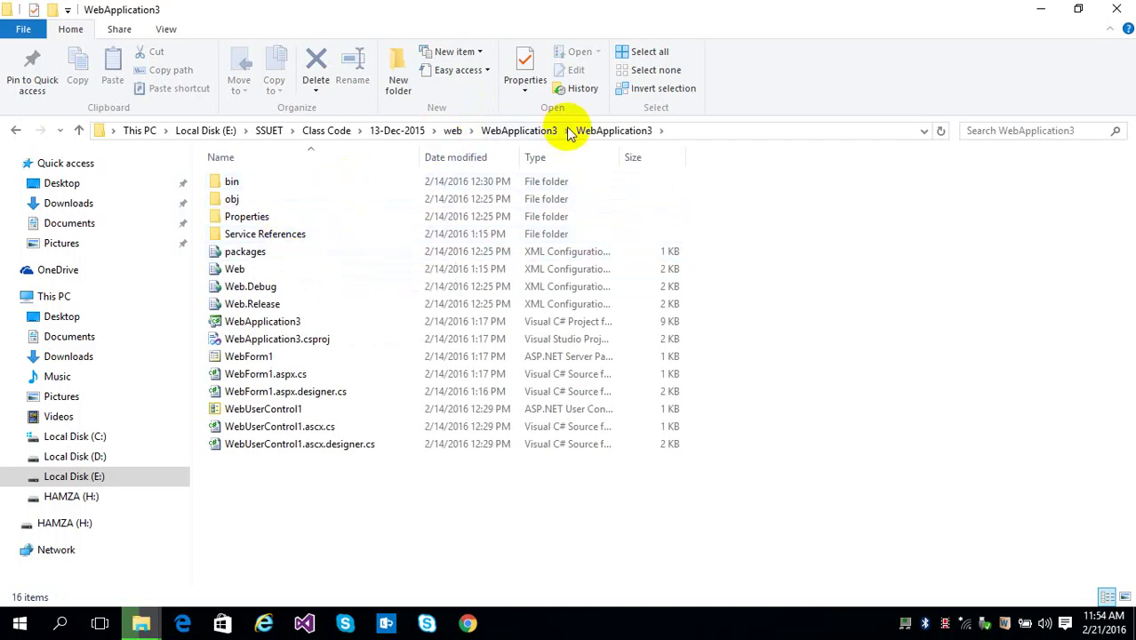
left_click(523, 131)
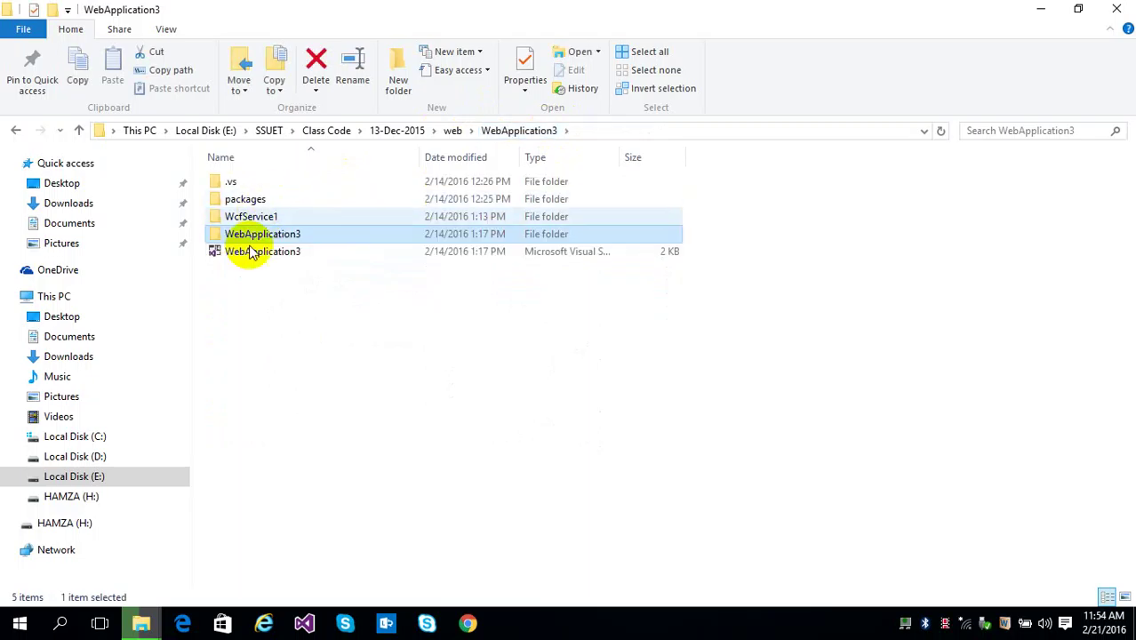
right_click(250, 238)
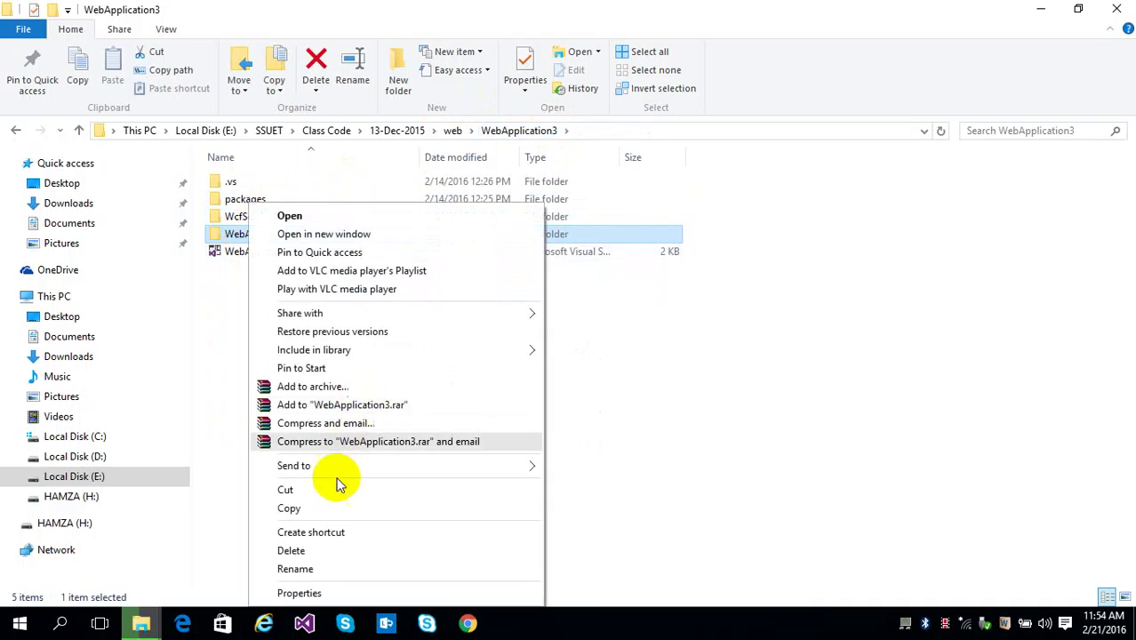
left_click(318, 512)
- Paste the copied WebApplication3 folder into C:\inetpub\wwwroot, granting administrator permission for the copy
left_click(87, 436)
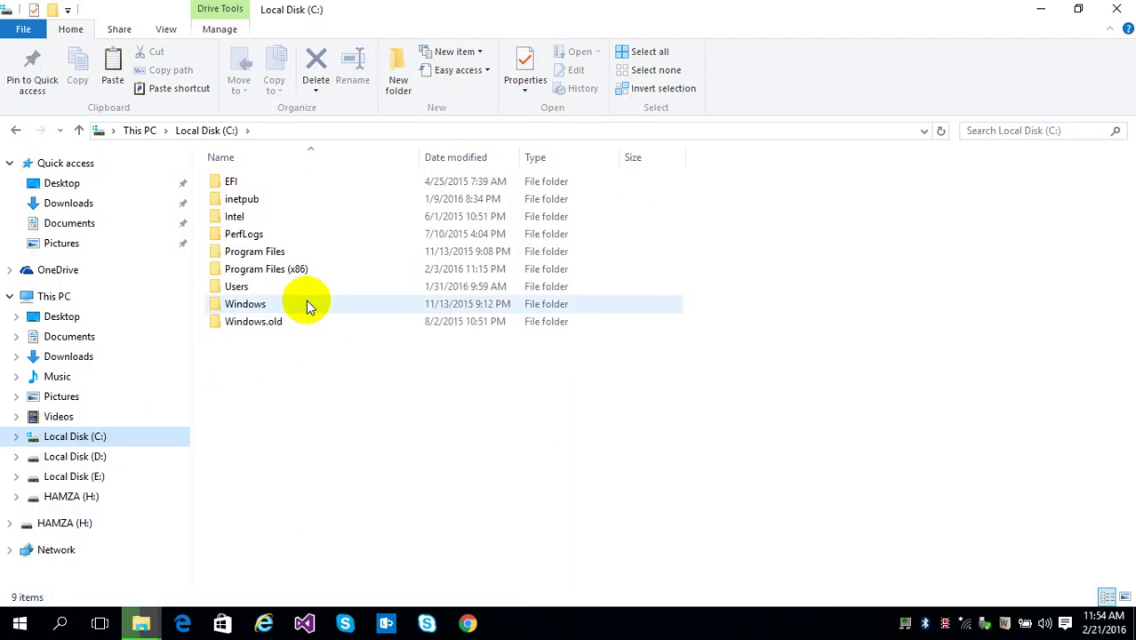
double_click(271, 199)
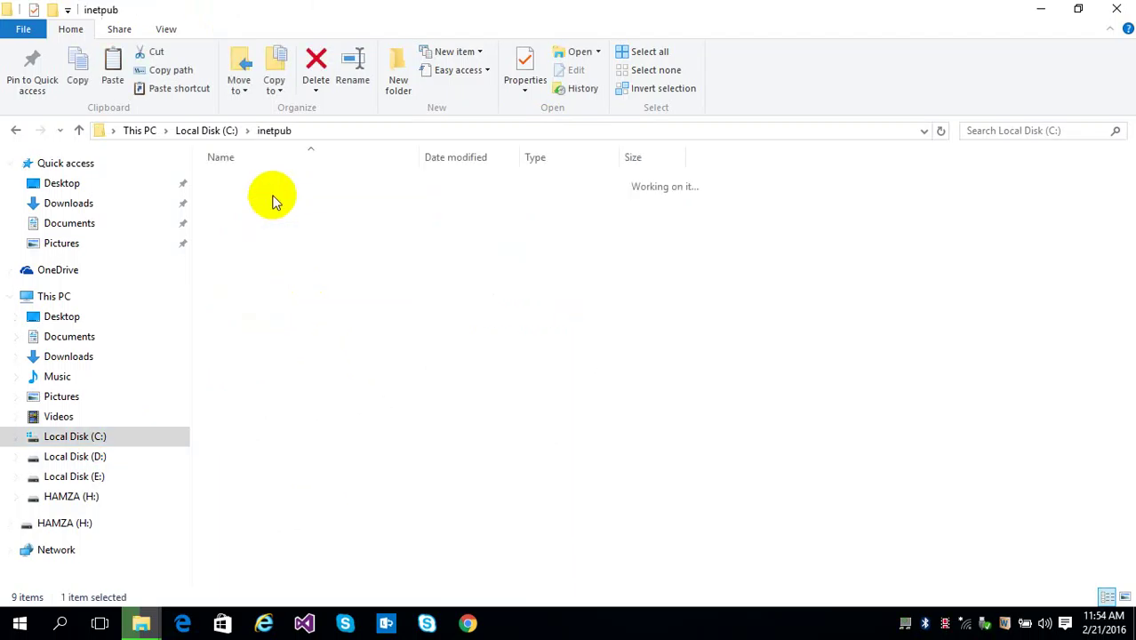
left_click(265, 286)
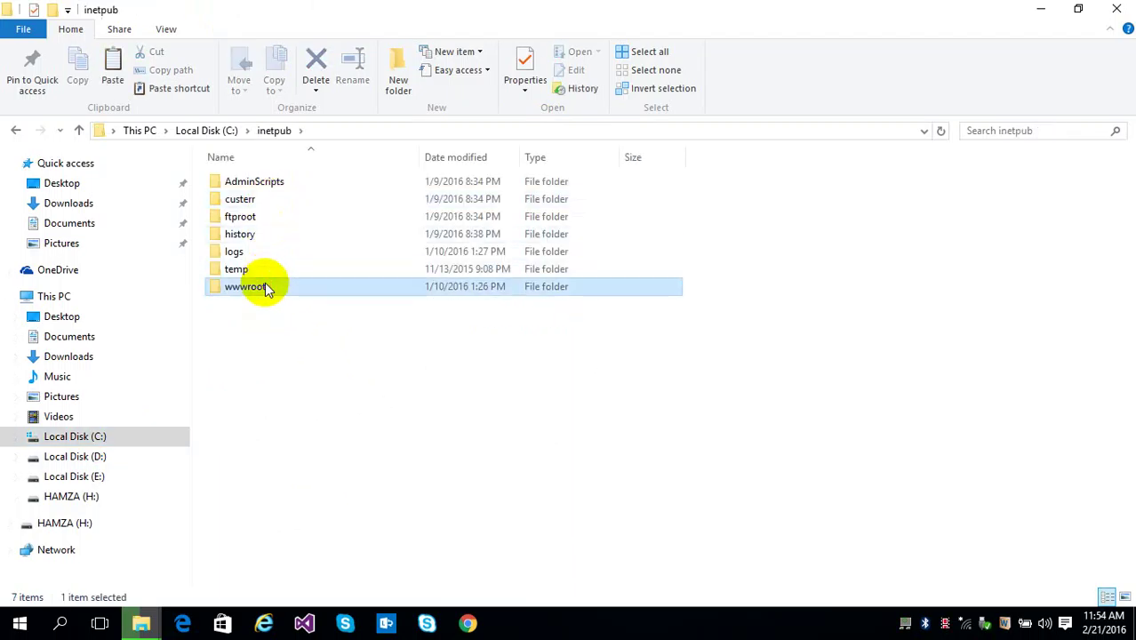
double_click(265, 286)
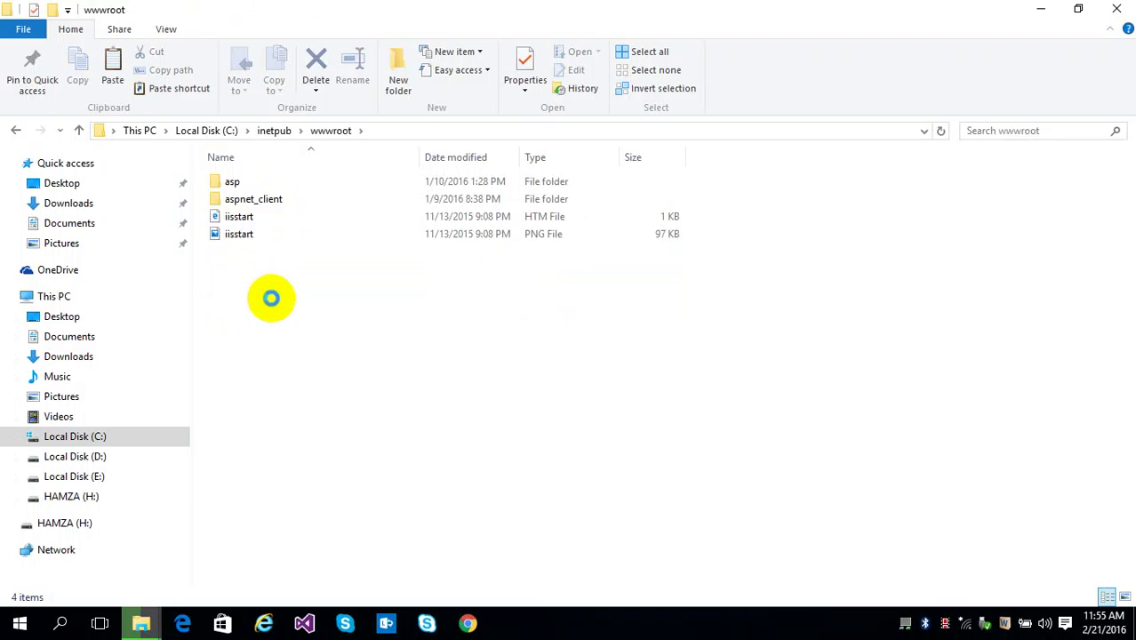
right_click(324, 361)
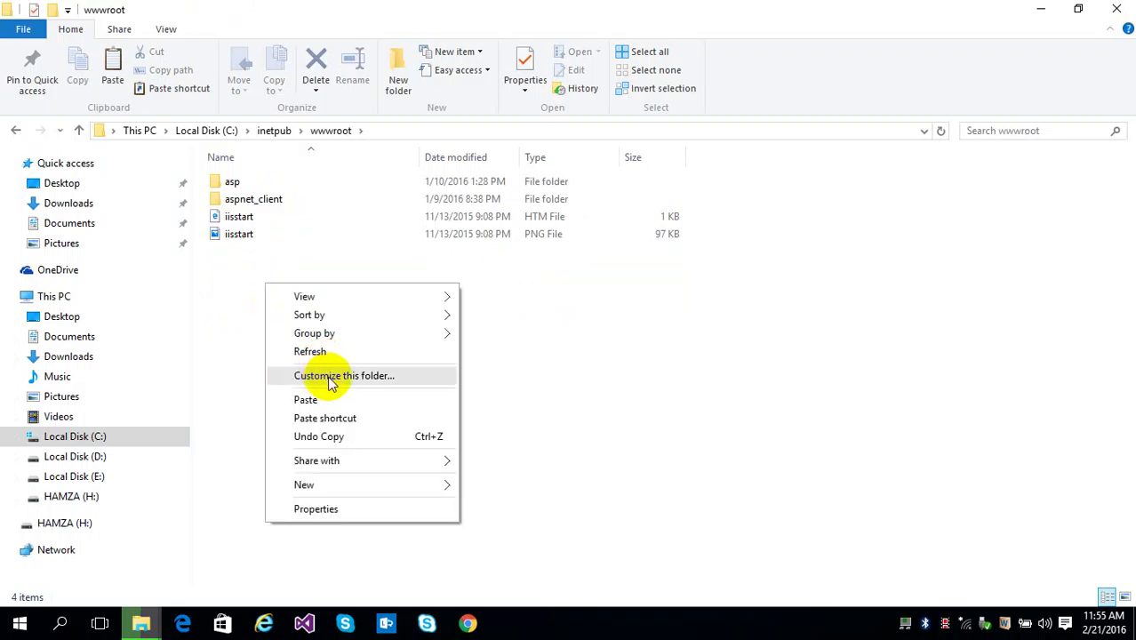
left_click(330, 400)
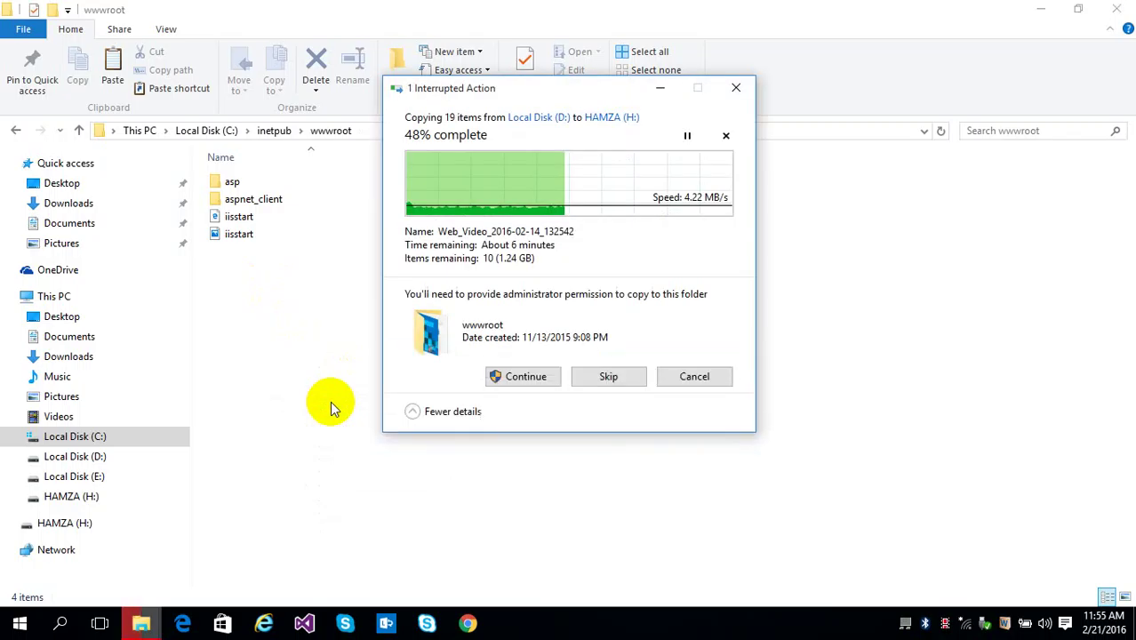
left_click(522, 378)
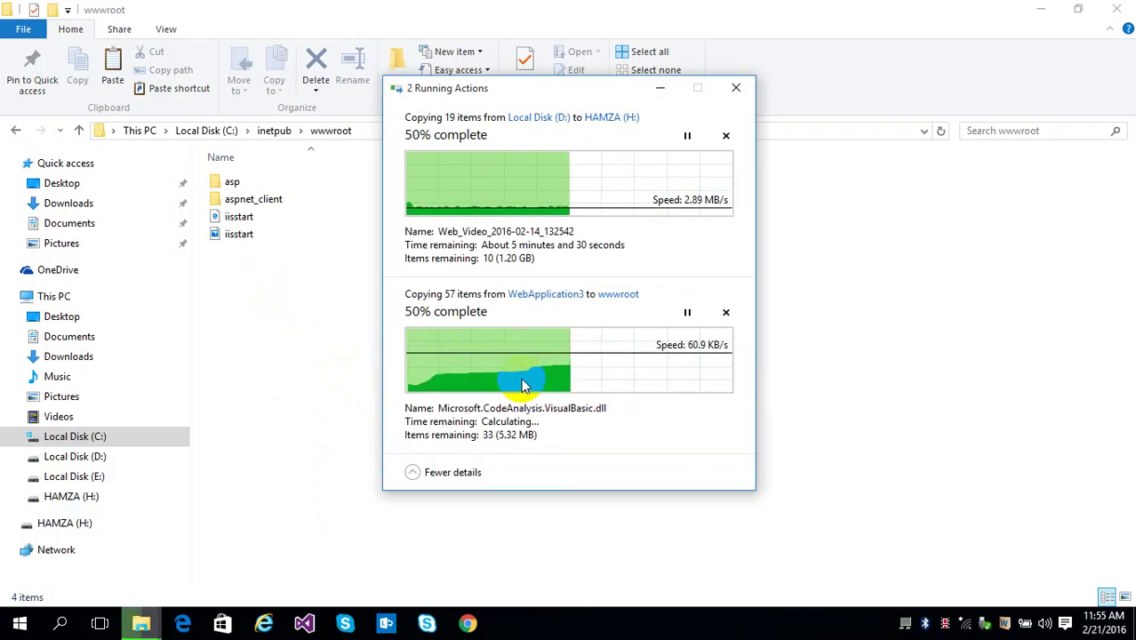
- Search Windows for "inet", launch Internet Information Services (IIS) Manager and maximize its window
key("super")
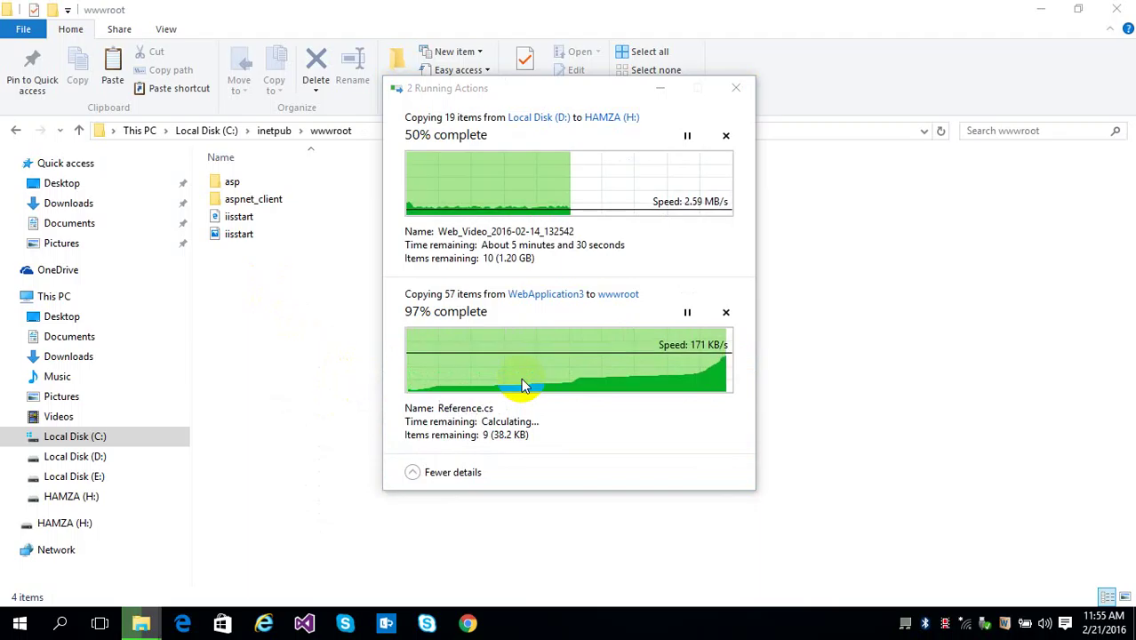
type("in")
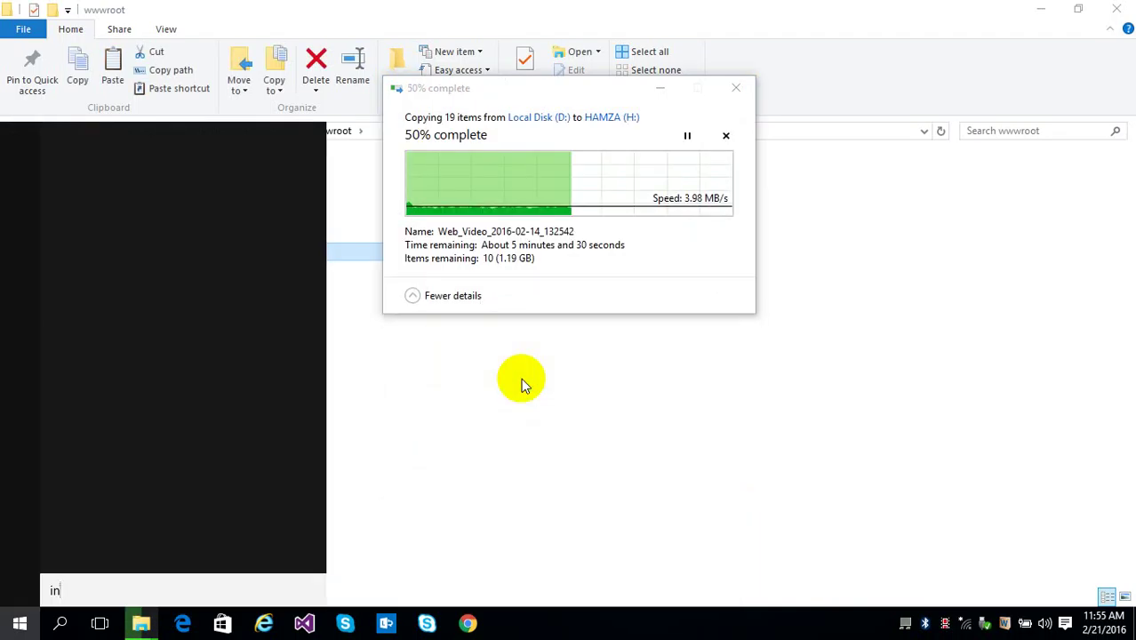
type("et")
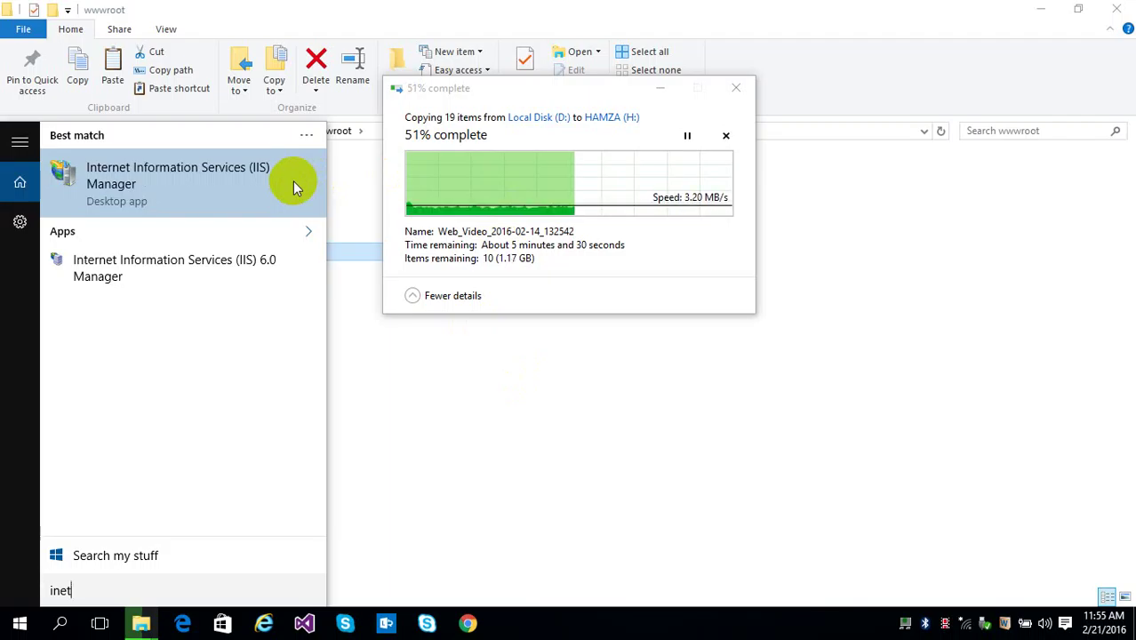
left_click(294, 185)
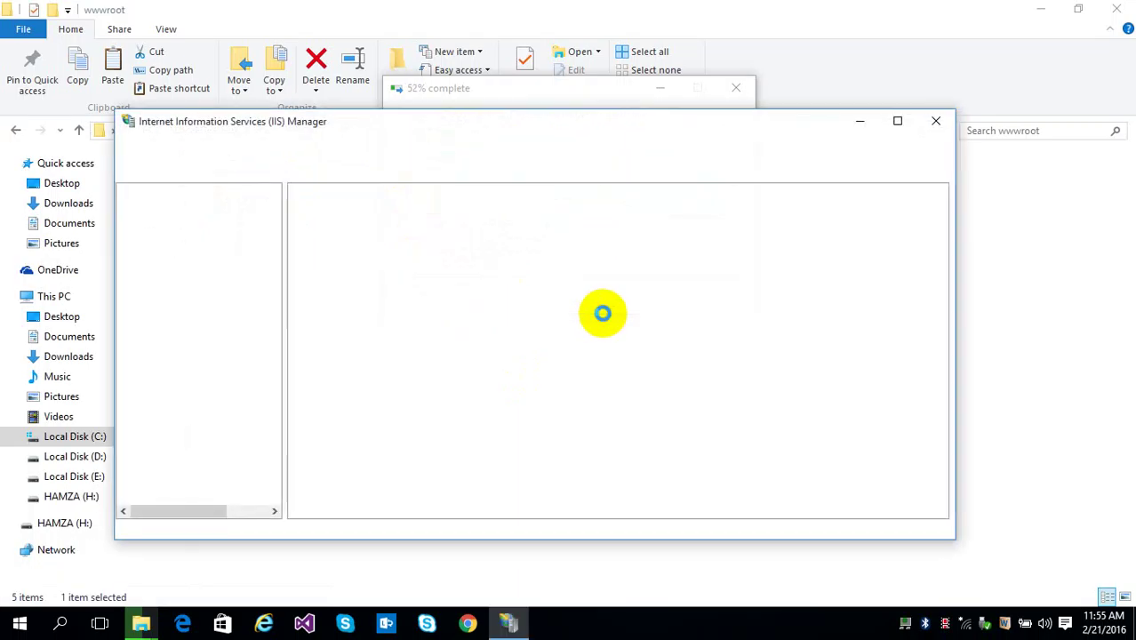
left_click(897, 122)
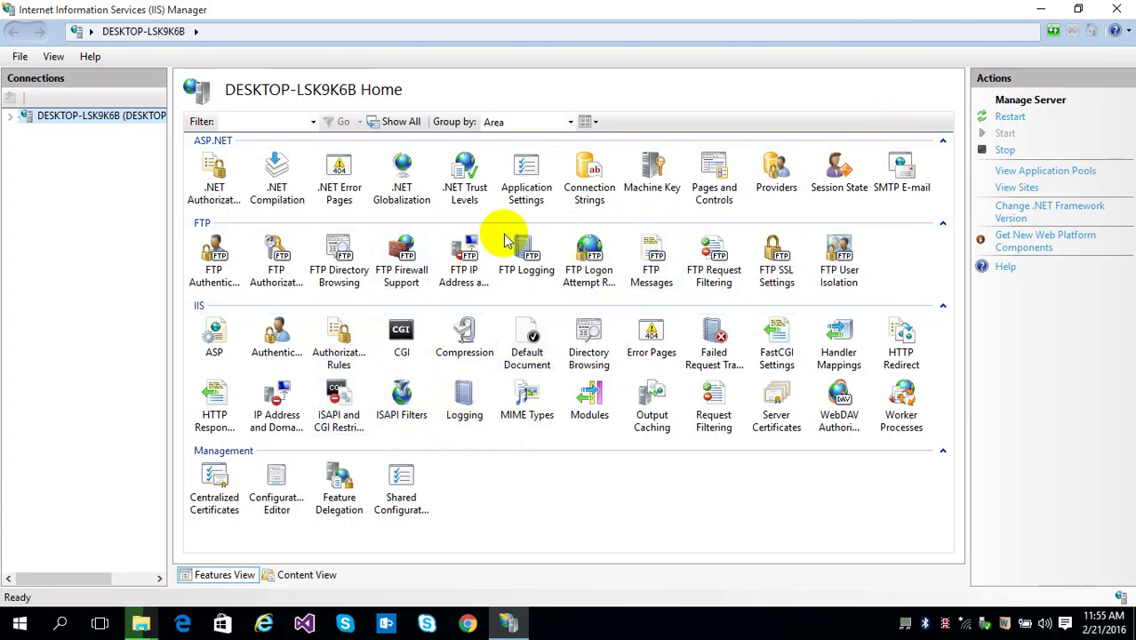
- Expand the server's Sites down to Default Web Site, widen the connections tree, and select the WebApplication3 folder
left_click(13, 116)
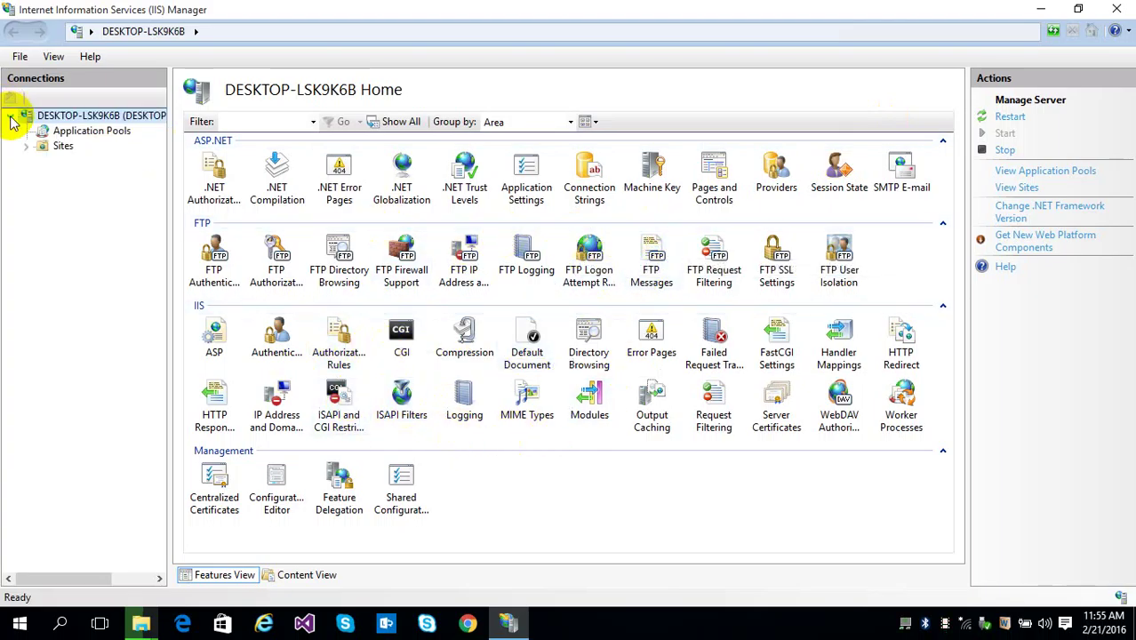
left_click(62, 146)
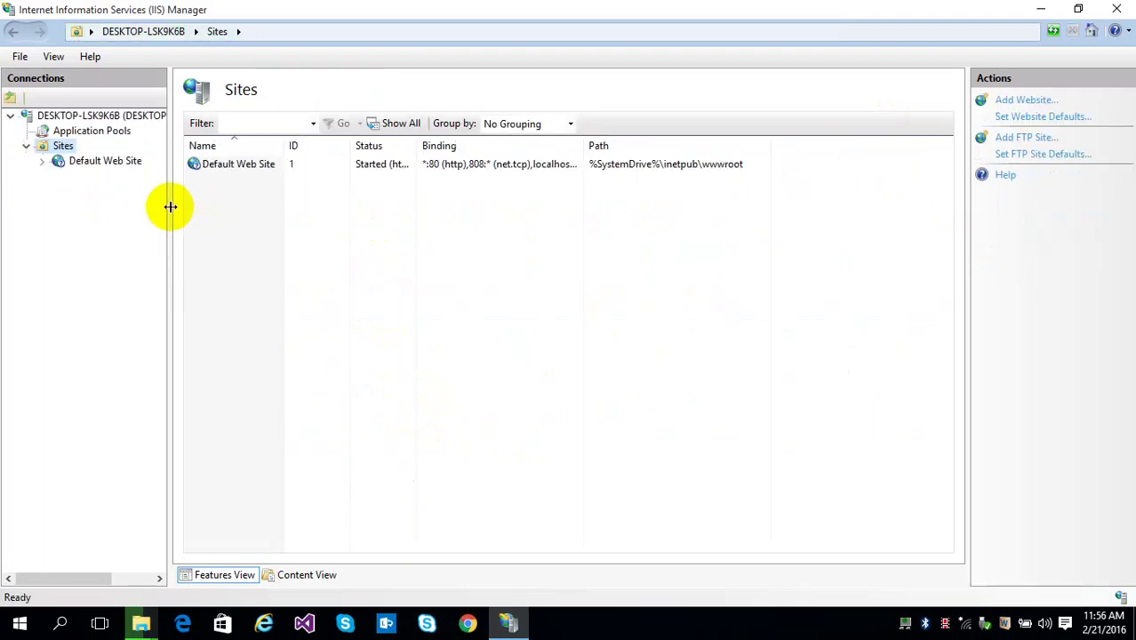
left_click_drag(170, 210, 236, 215)
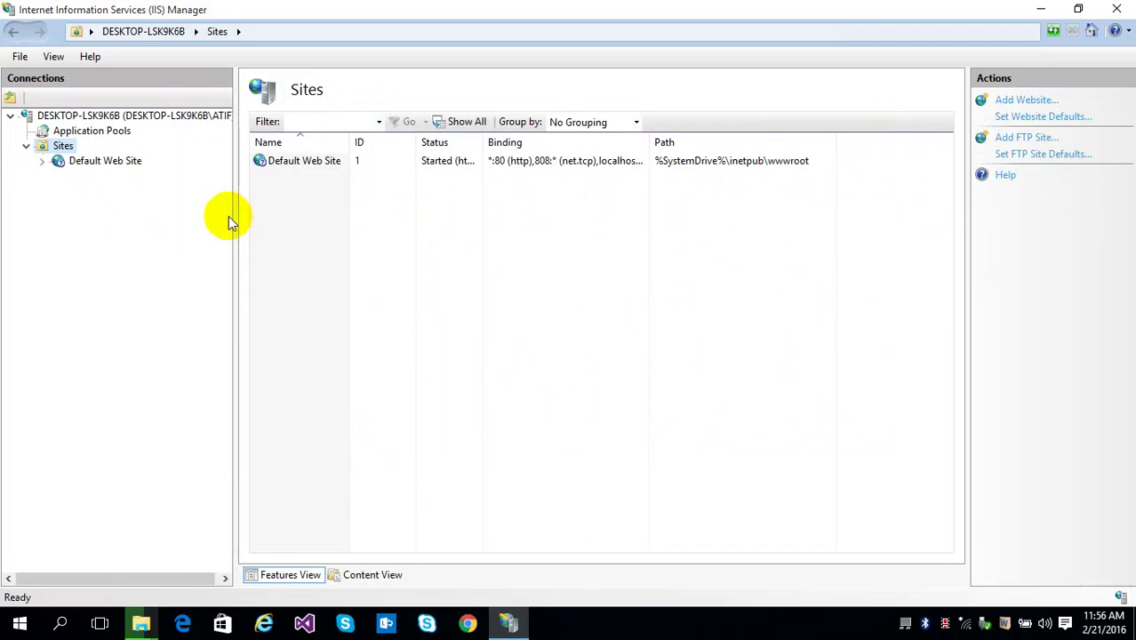
left_click(42, 161)
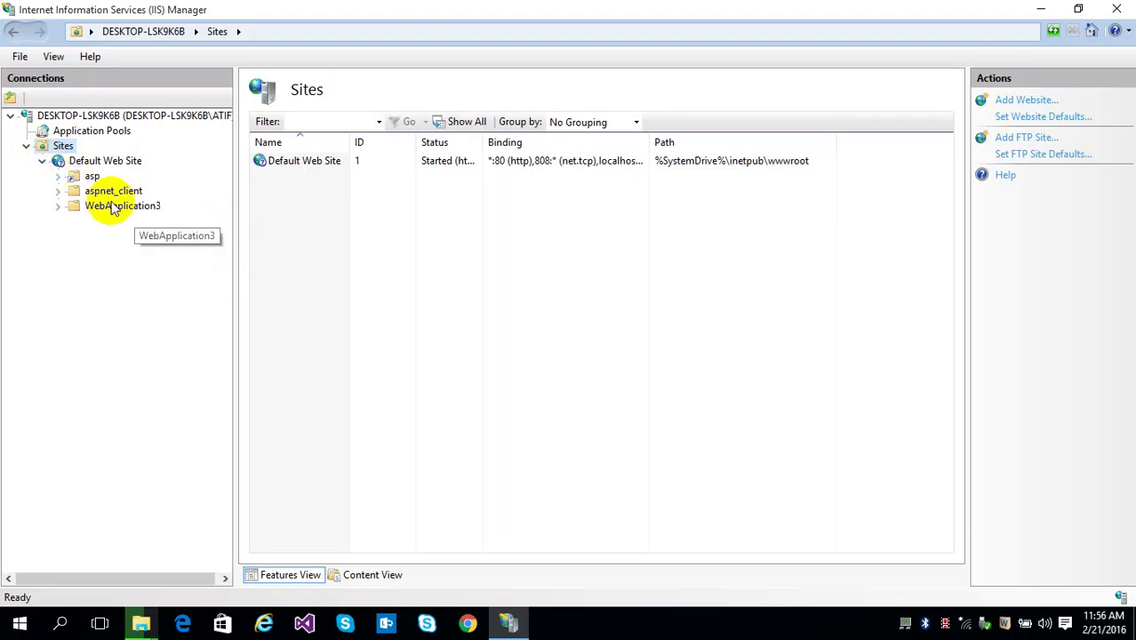
left_click(107, 207)
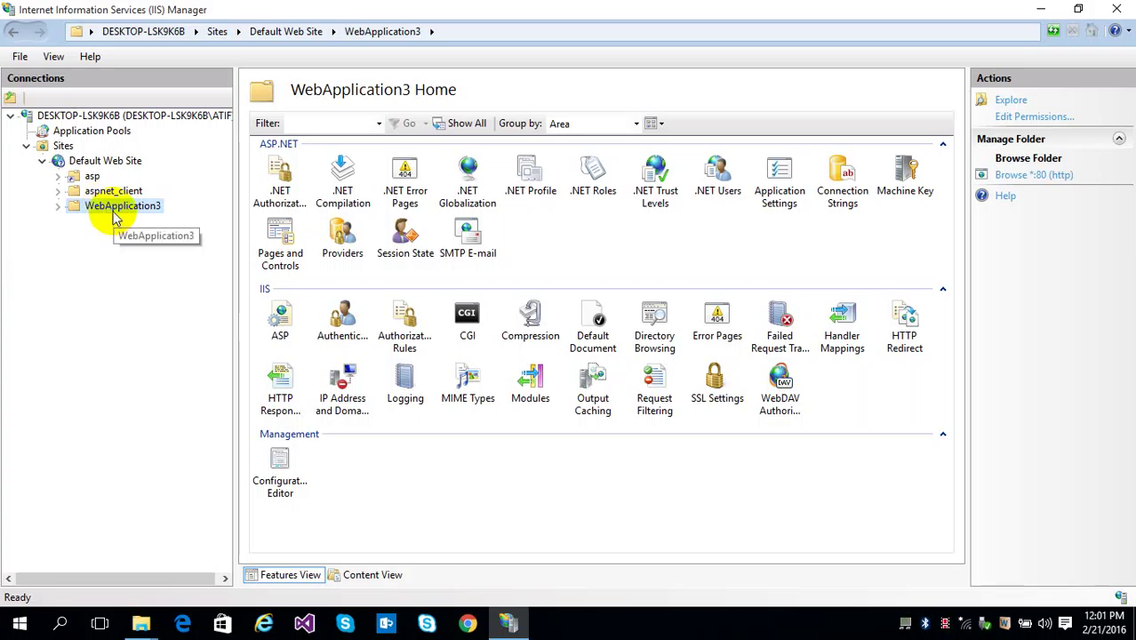
- Convert the WebApplication3 folder under Default Web Site to an application, accepting the WebApplication3 alias and DefaultAppPool
left_click(108, 160)
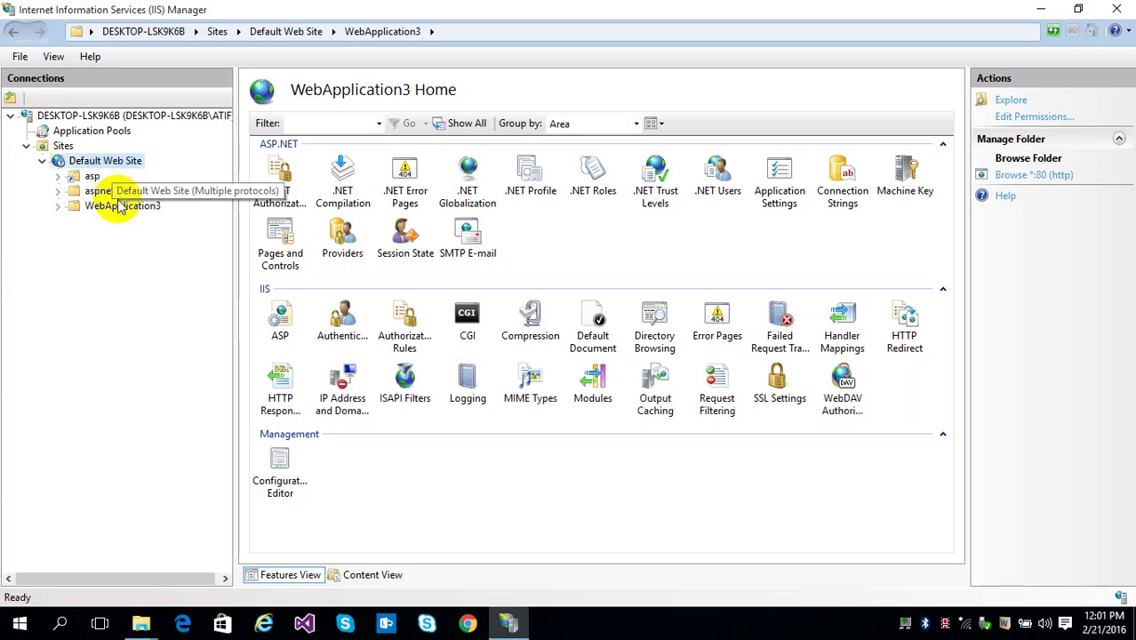
right_click(119, 206)
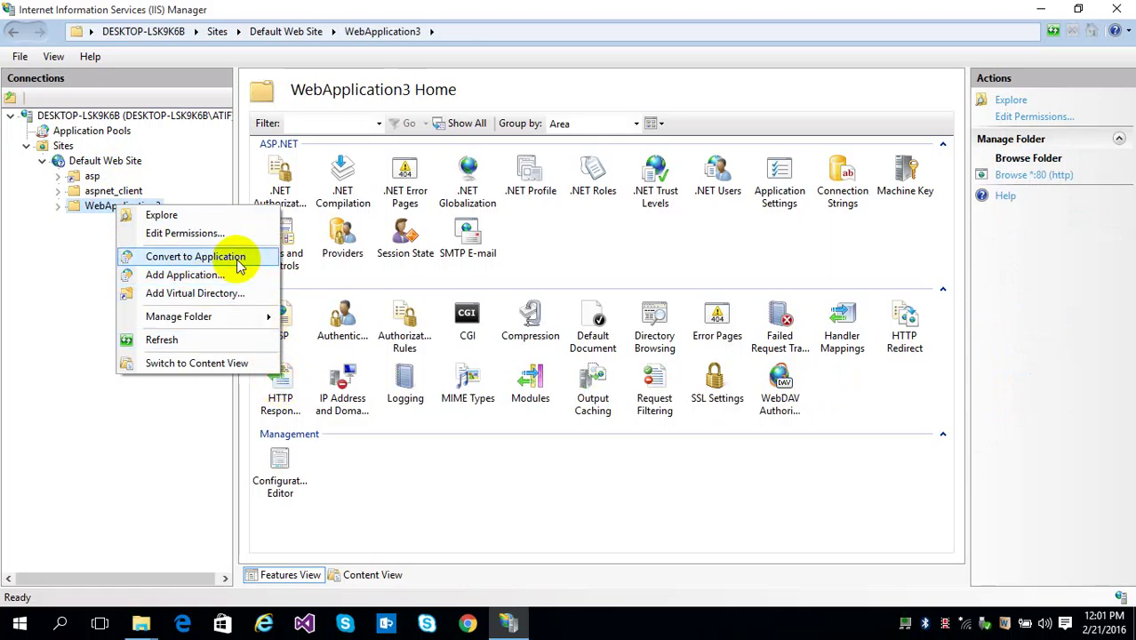
left_click(206, 257)
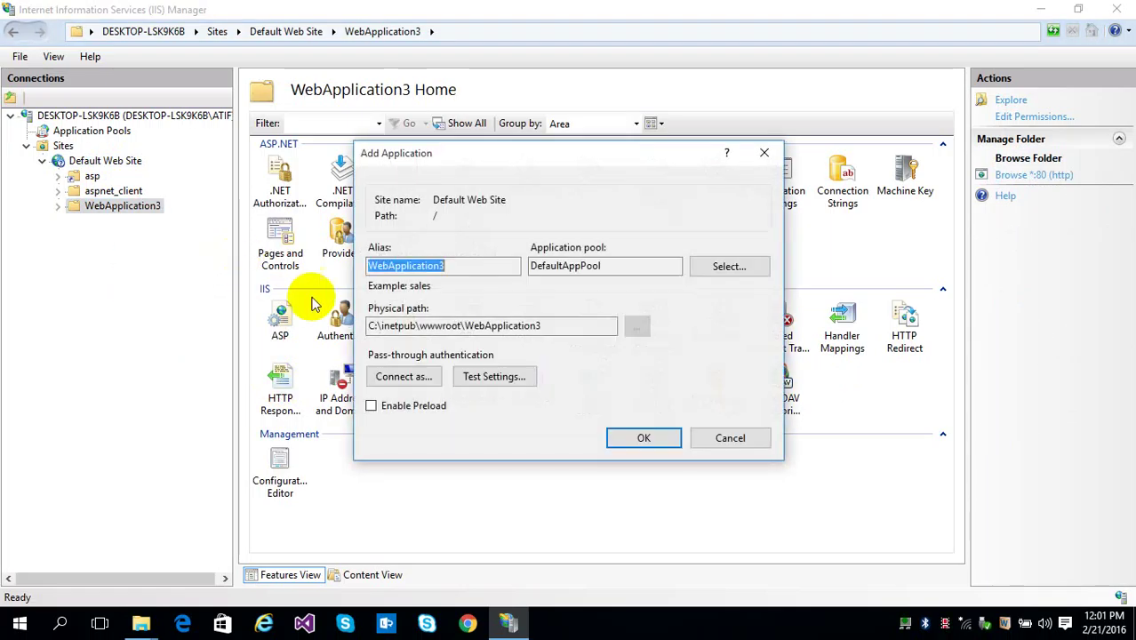
left_click(636, 438)
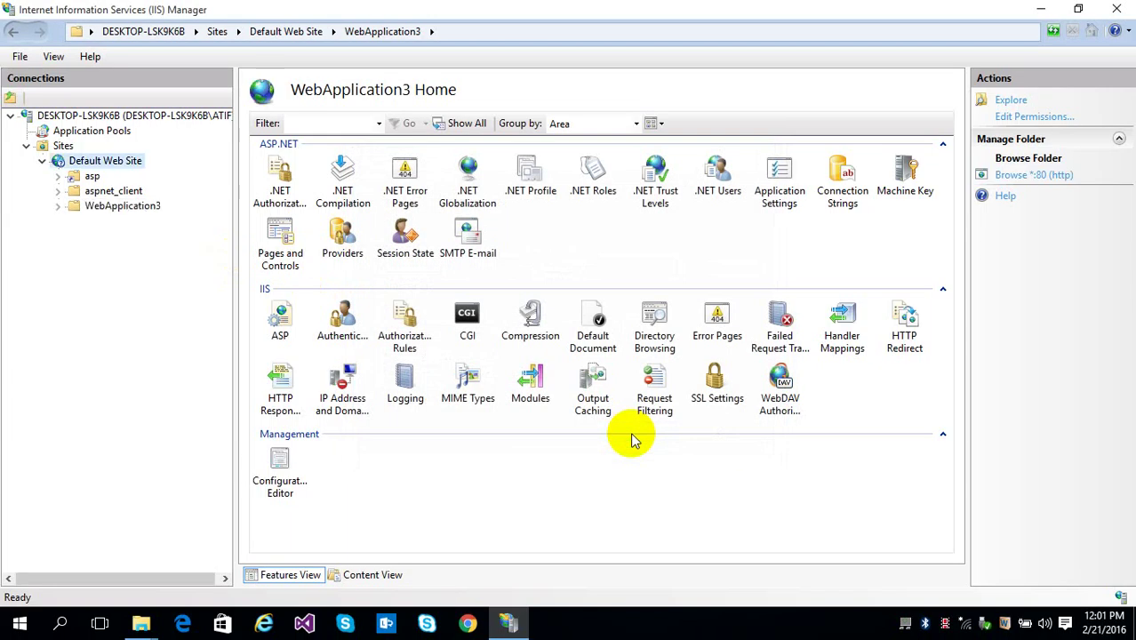
- Browse the WebApplication3 application from its management commands and bring up the resulting page in Microsoft Edge
right_click(151, 210)
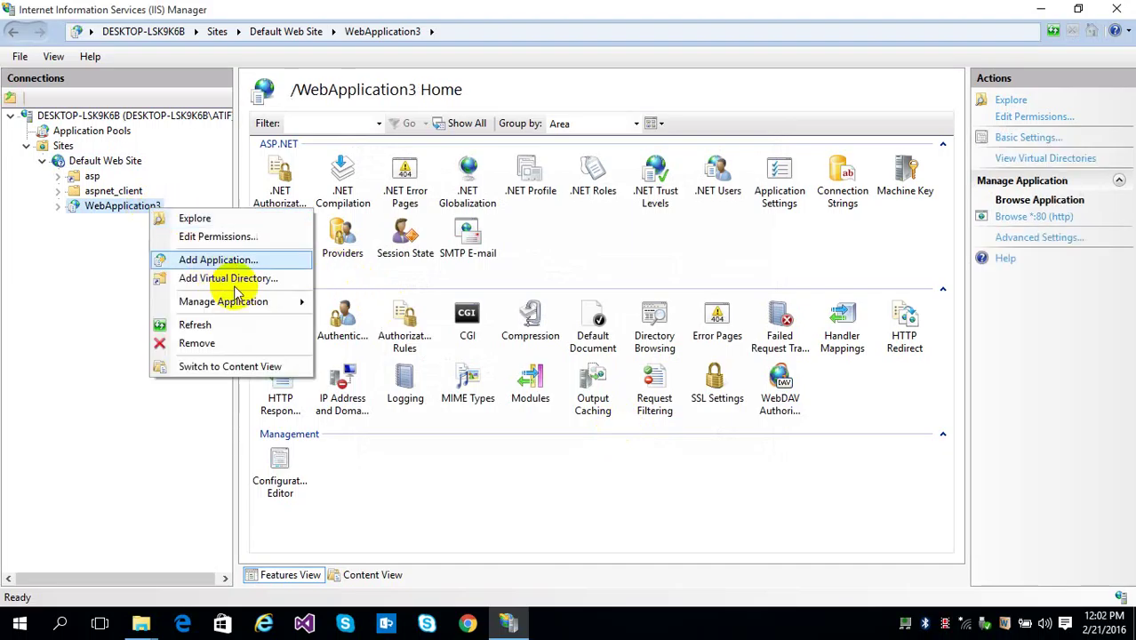
mouse_move(253, 307)
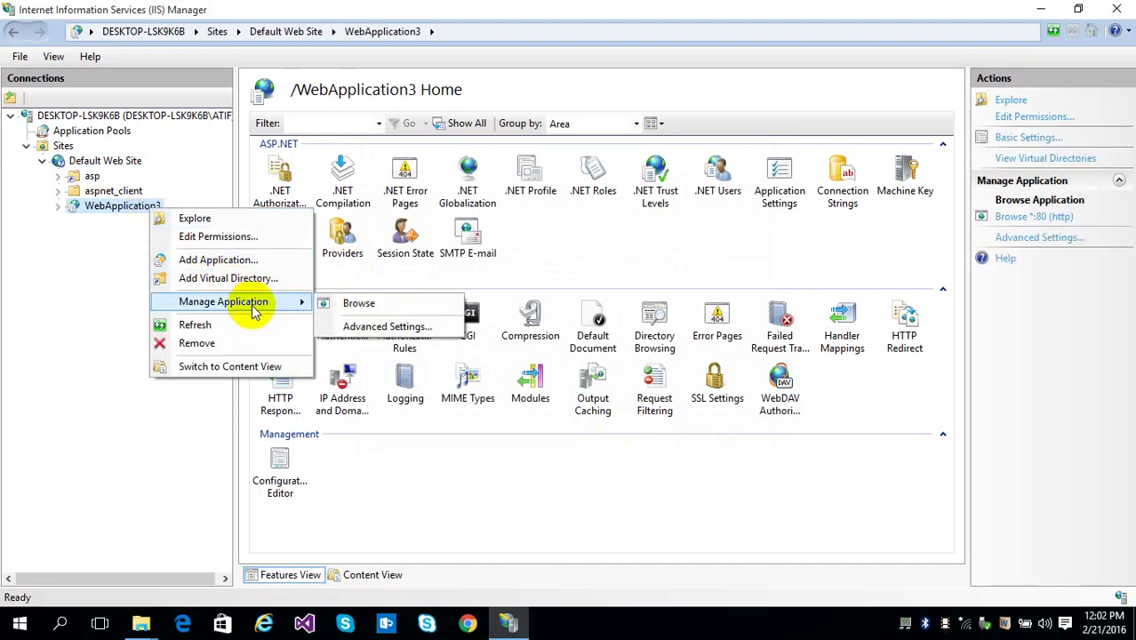
left_click(377, 309)
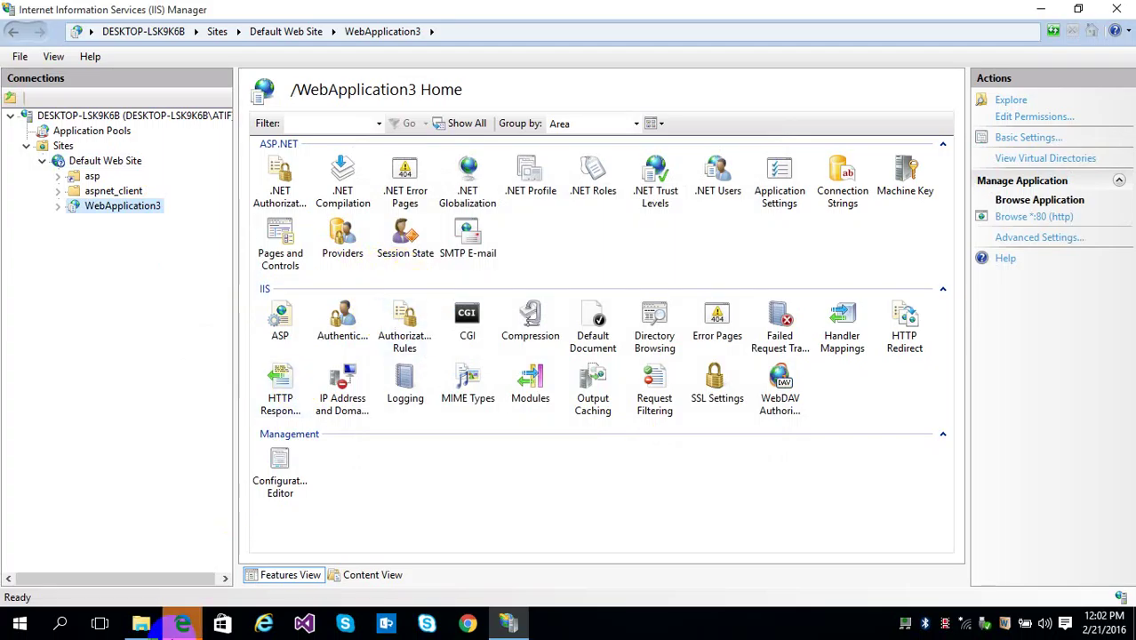
mouse_move(182, 619)
left_click(190, 554)
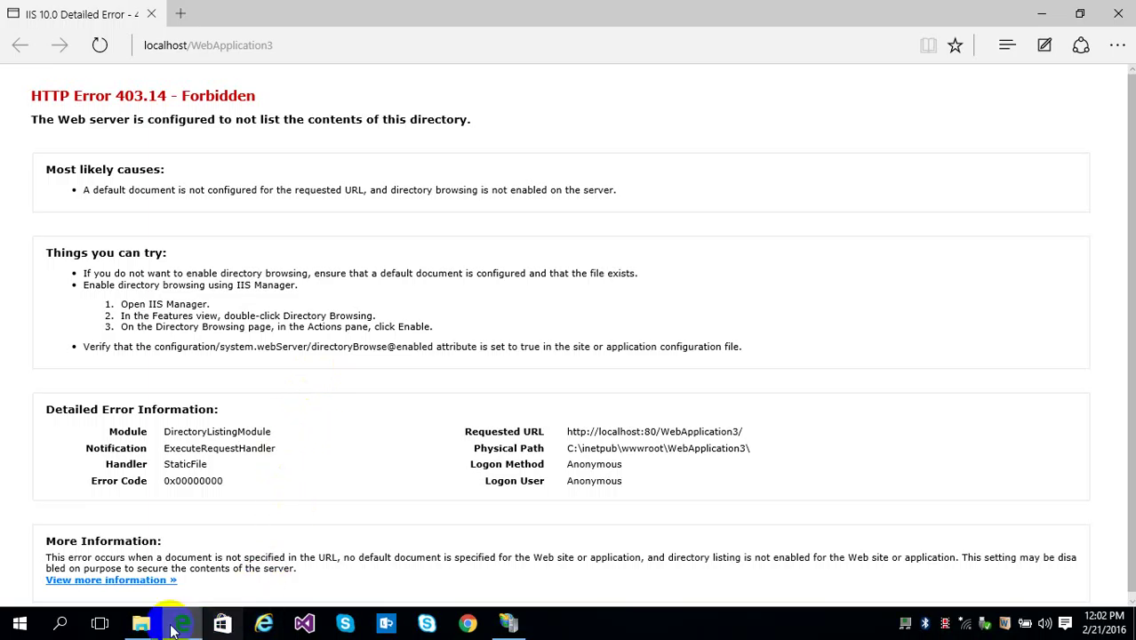
- Switch to the wwwroot window in File Explorer, open the WebApplication3 folder and locate the WebForm1 page file
mouse_move(142, 620)
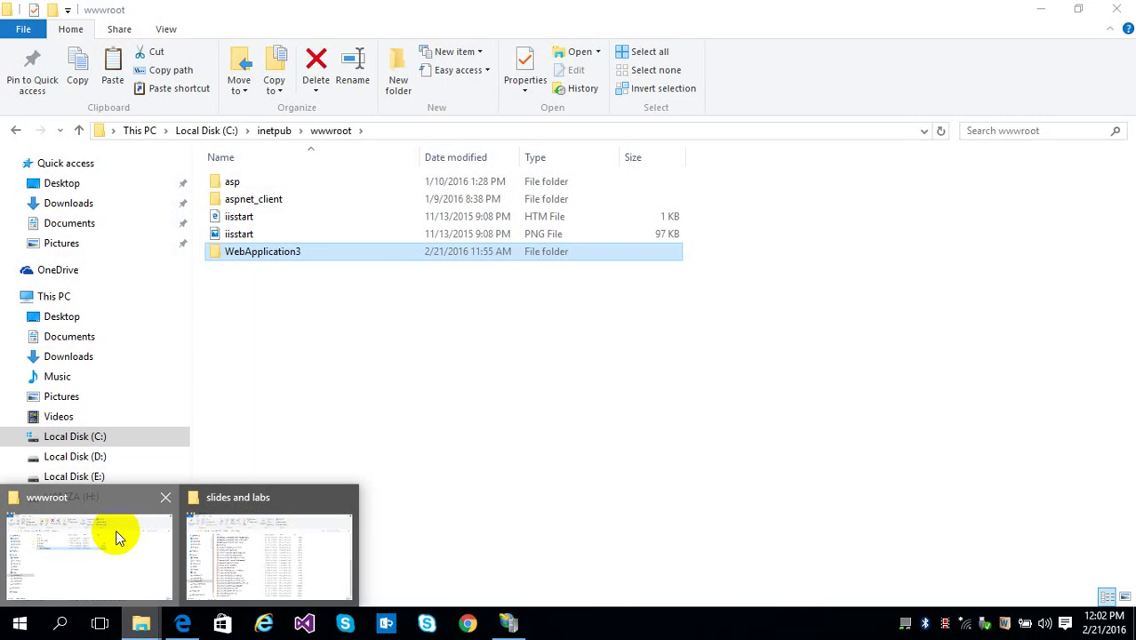
left_click(114, 533)
double_click(266, 252)
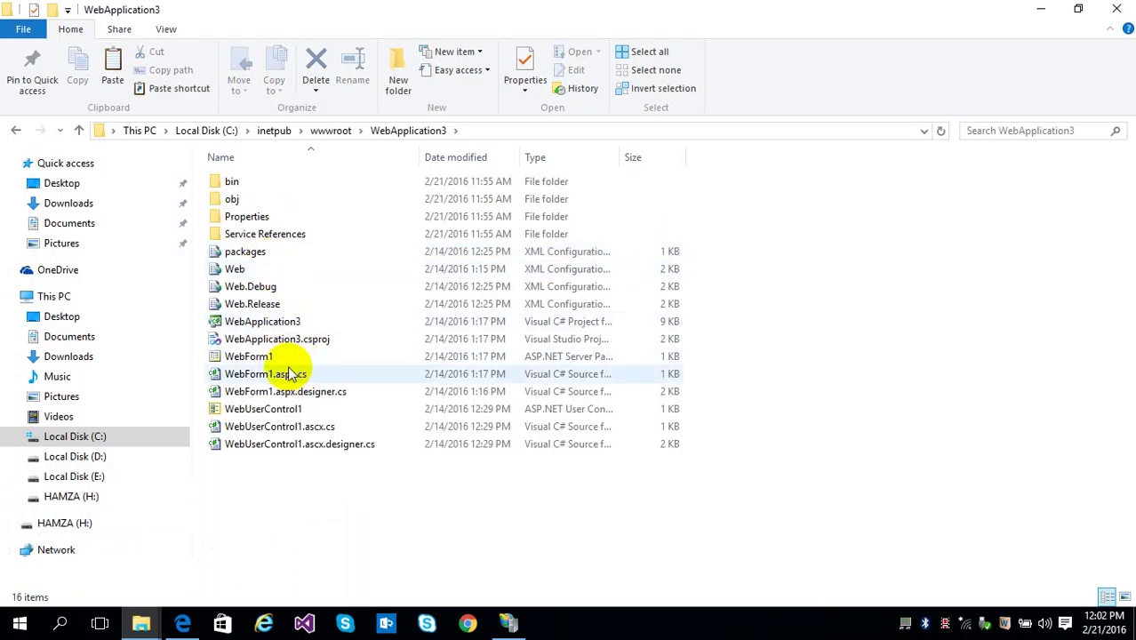
left_click(289, 358)
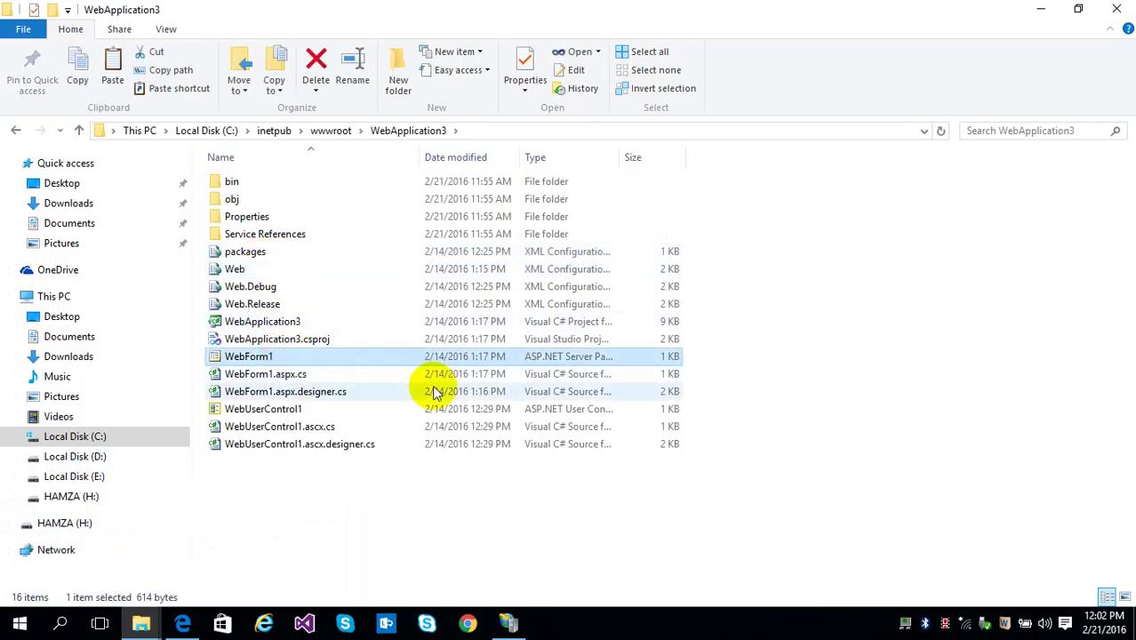
key("alt+Tab")
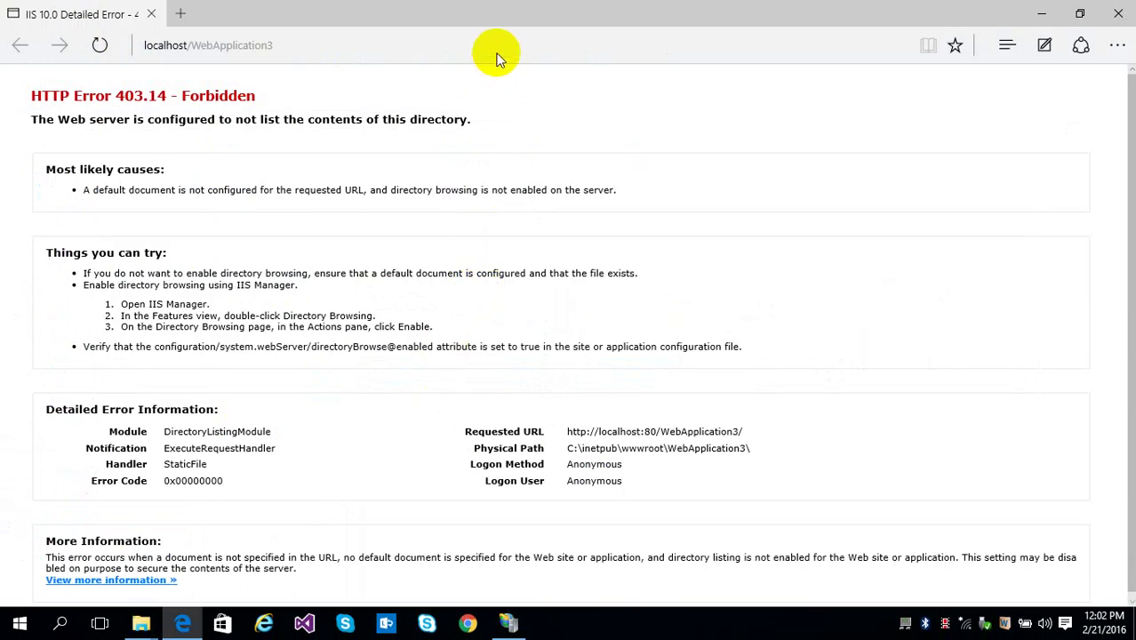
left_click(503, 49)
left_click(505, 48)
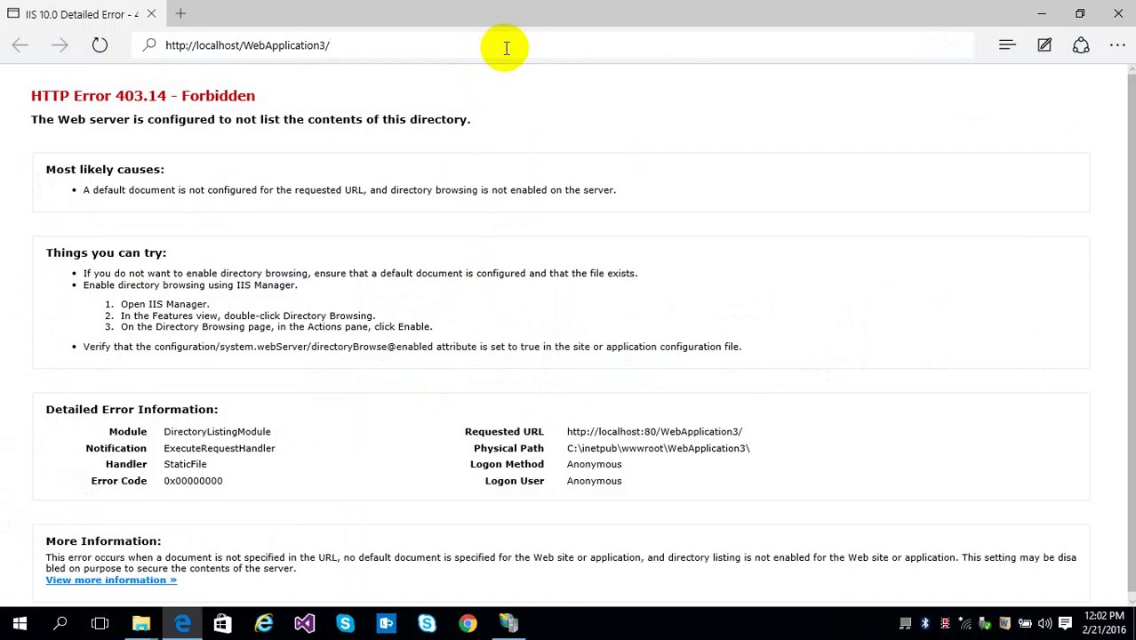
type("webform1.awp")
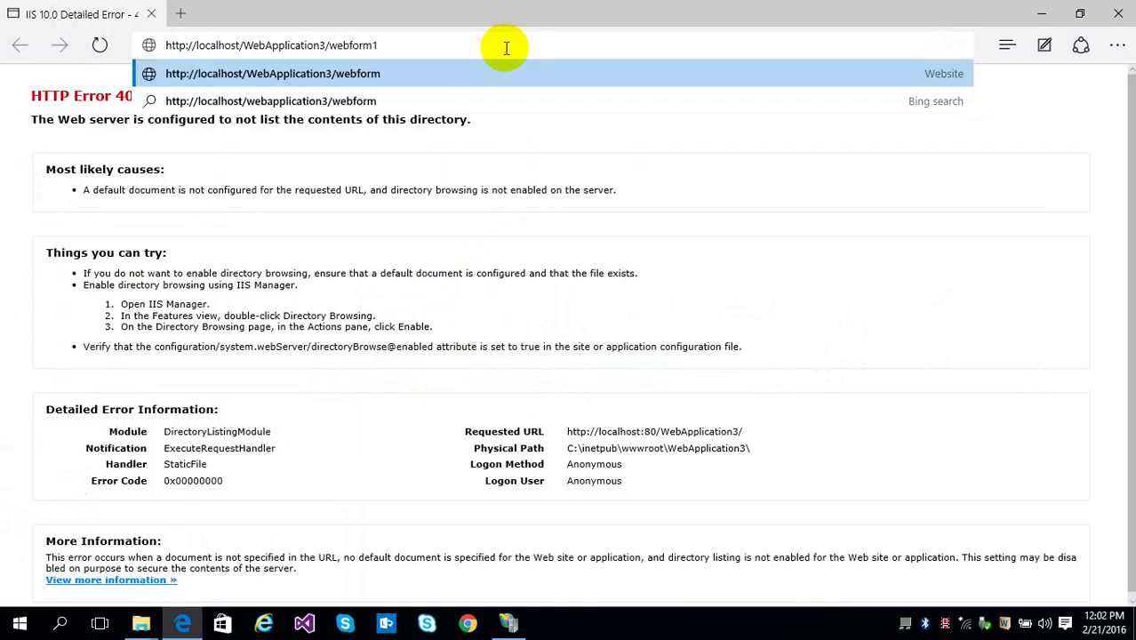
key("BackSpace")
key("BackSpace")
type("spx")
key("Return")
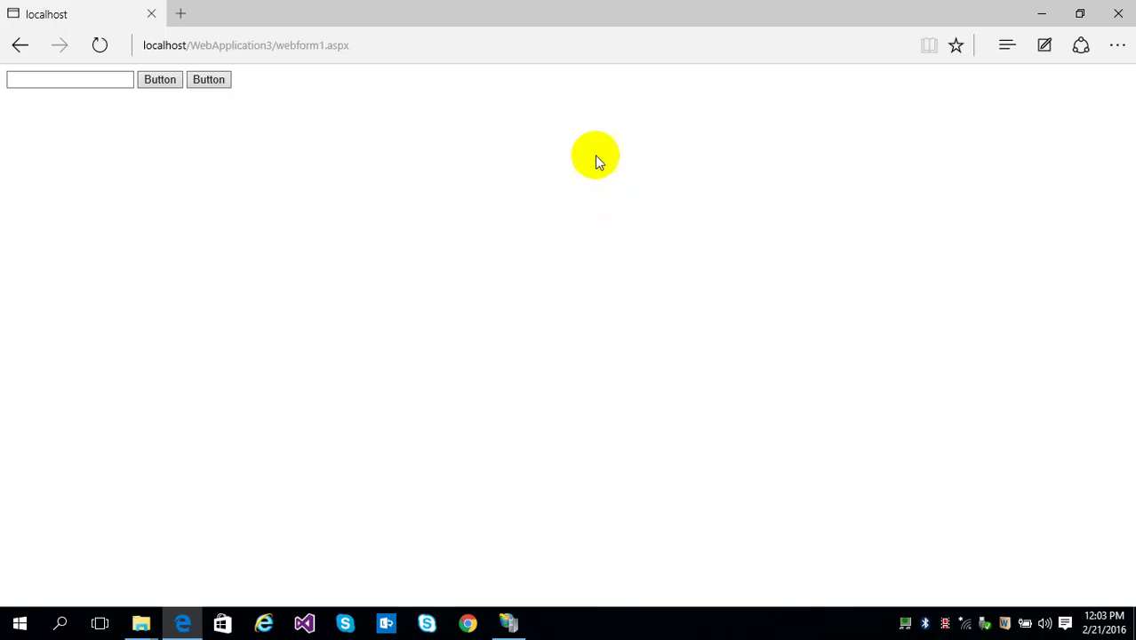
left_click(381, 145)
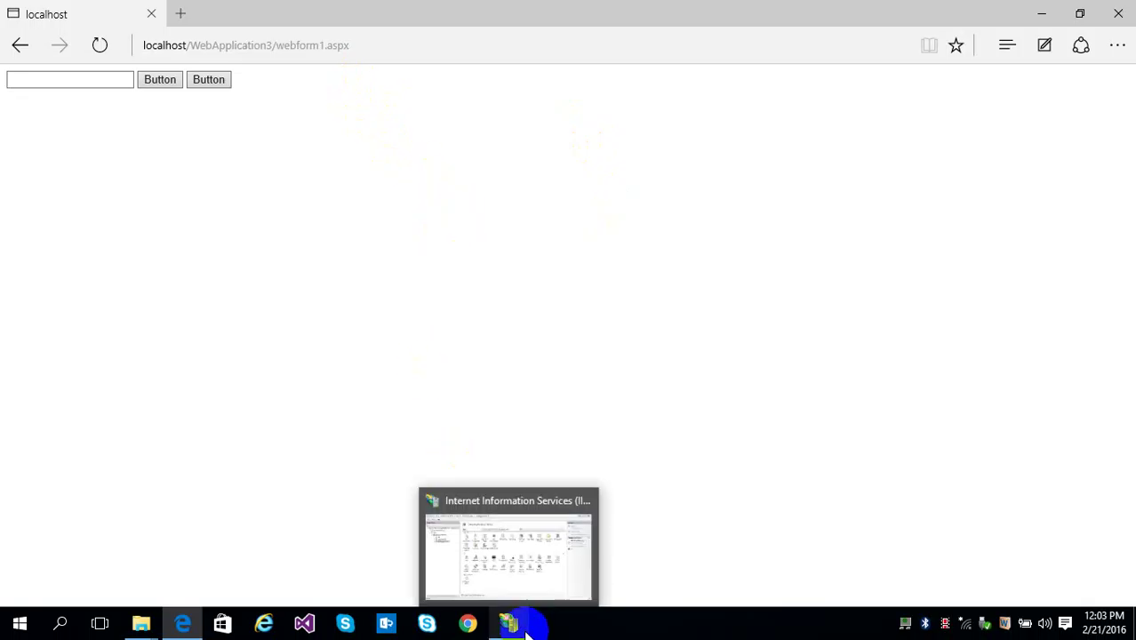
- Switch back to IIS Manager and expand the WebApplication3 application to view its subfolders
left_click(495, 551)
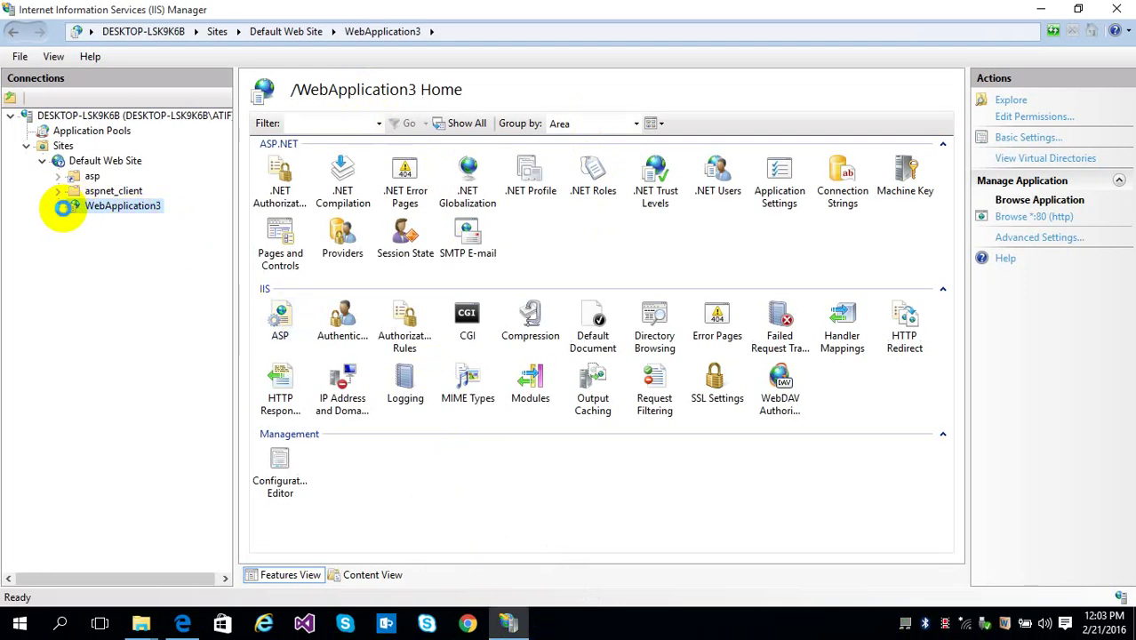
left_click(59, 206)
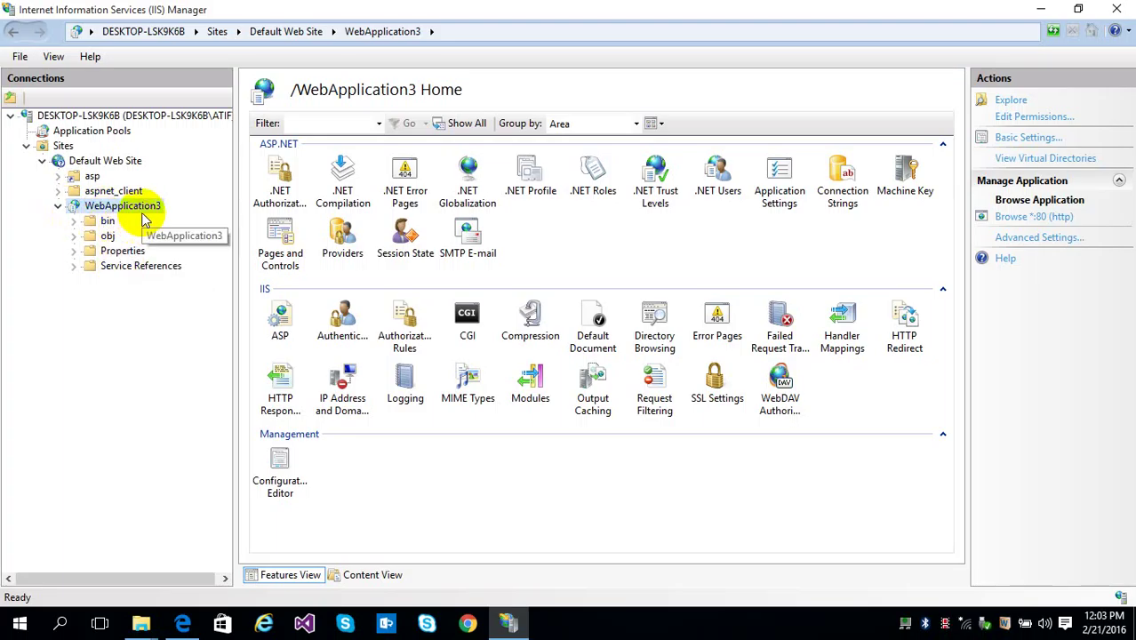
right_click(129, 333)
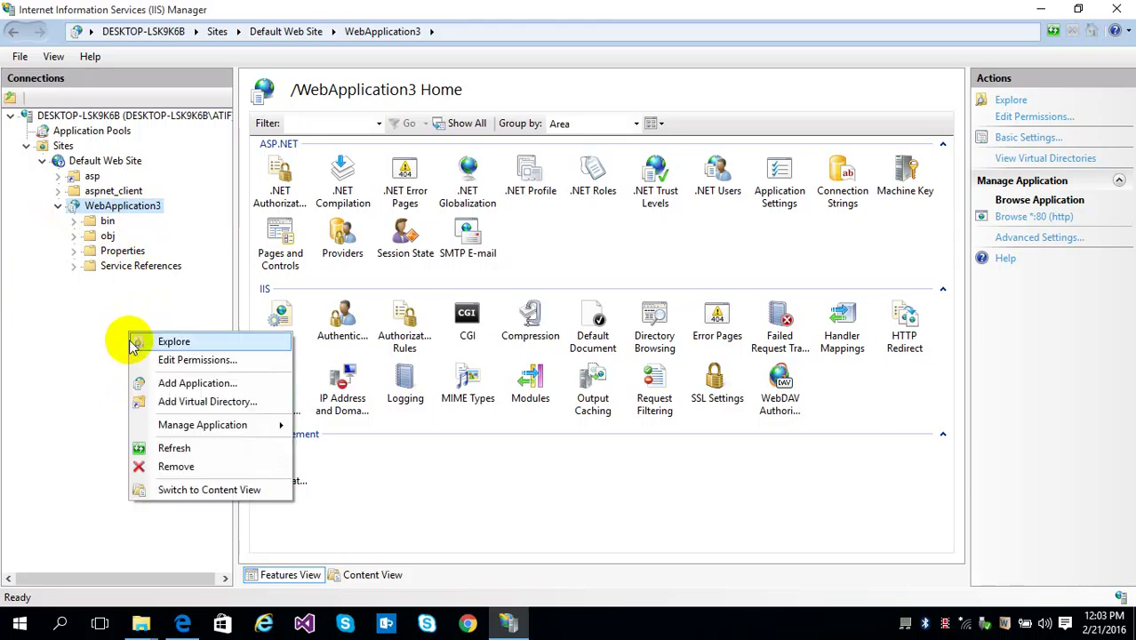
left_click(68, 309)
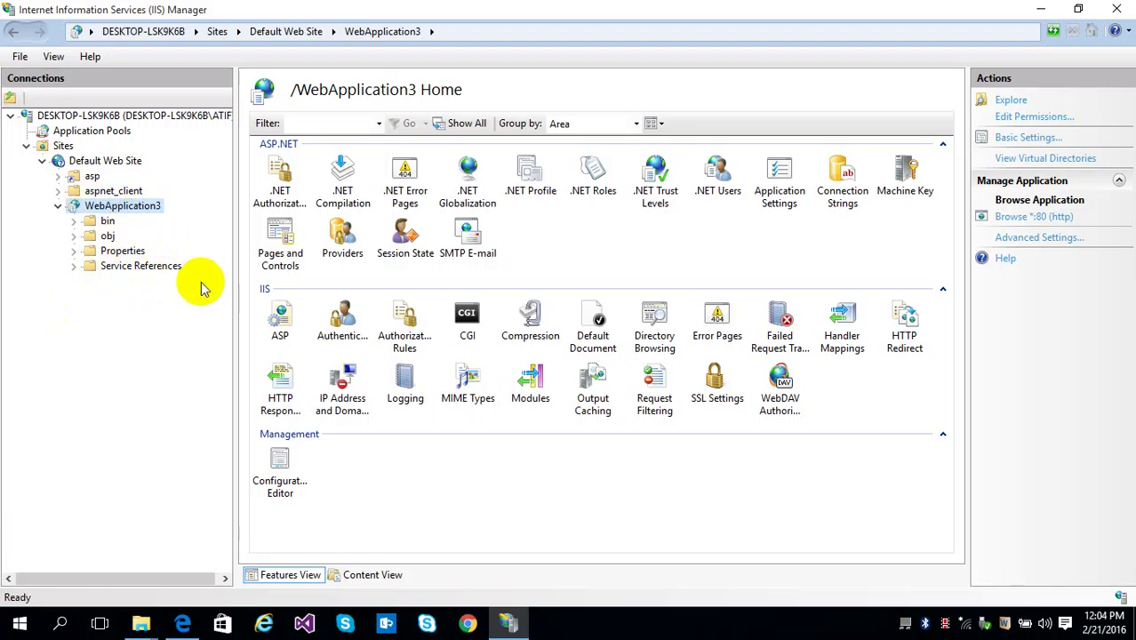
- Search Windows for "prog", open Programs and Features, and open the dialog for turning Windows features on or off
key("alt")
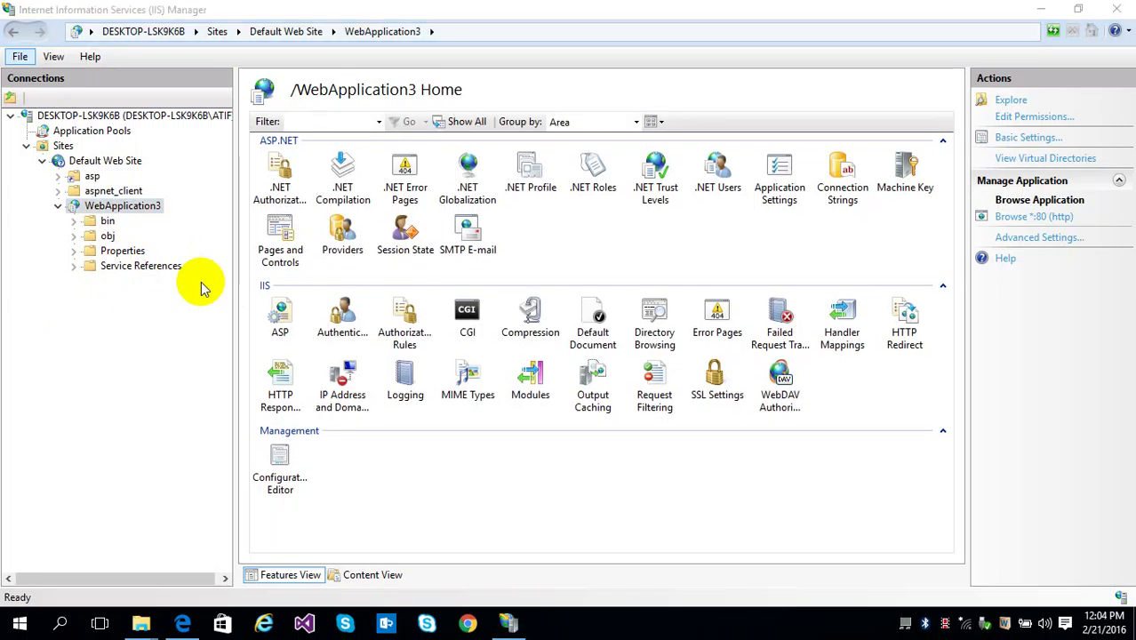
key("super")
type("pr")
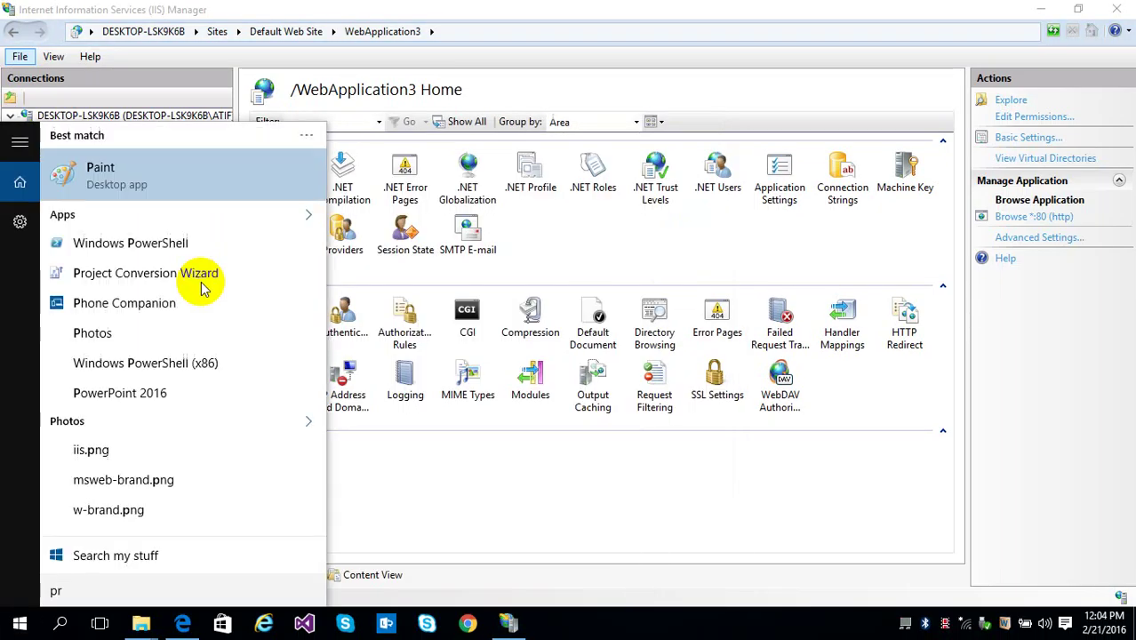
type("og")
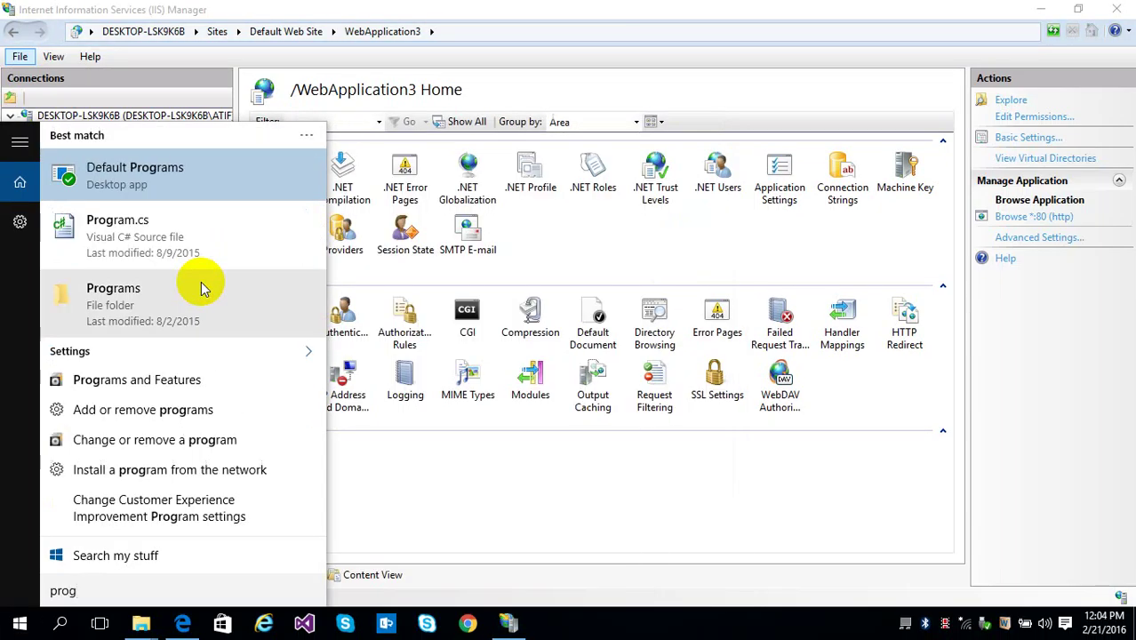
left_click(212, 378)
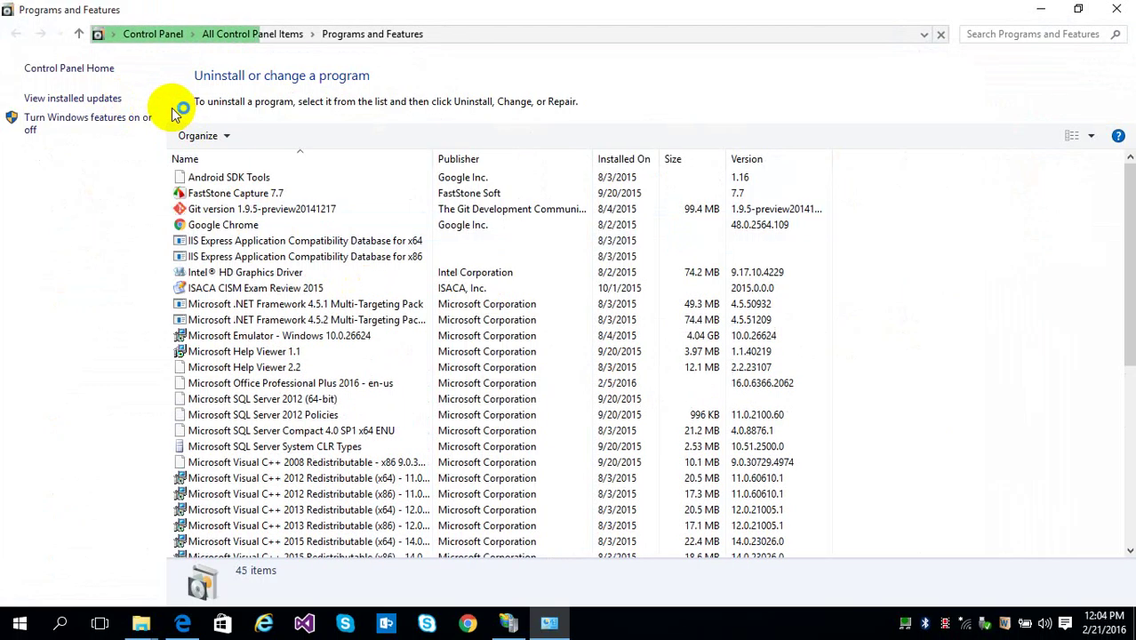
left_click(134, 122)
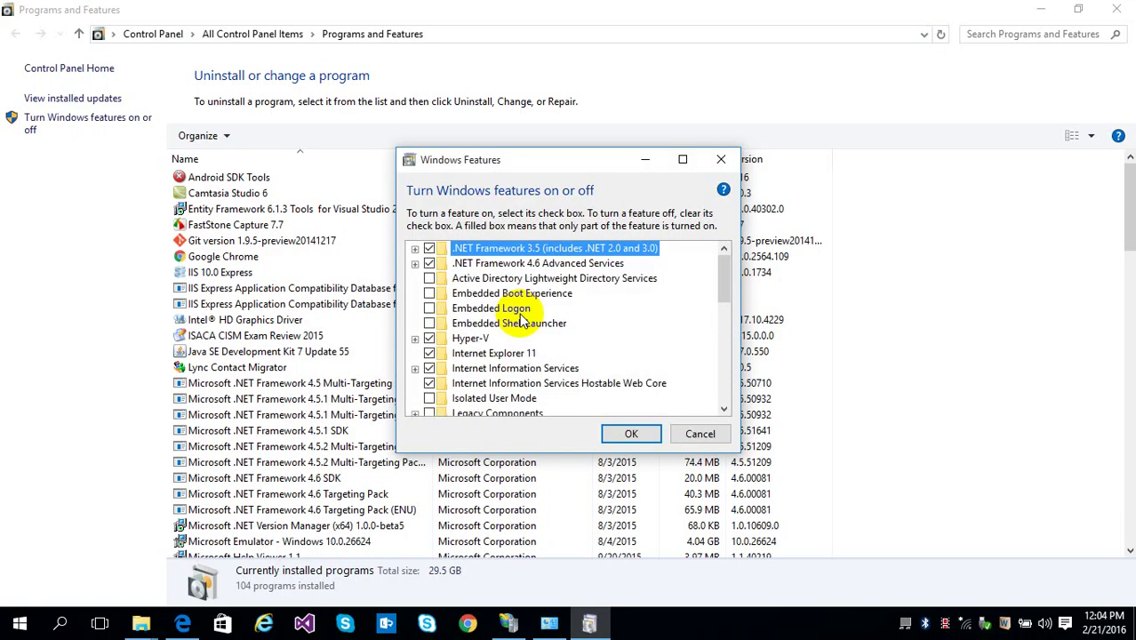
- Expand the Internet Information Services feature and inspect the components under FTP Server, Web Management Tools and World Wide Web Services
left_click(598, 364)
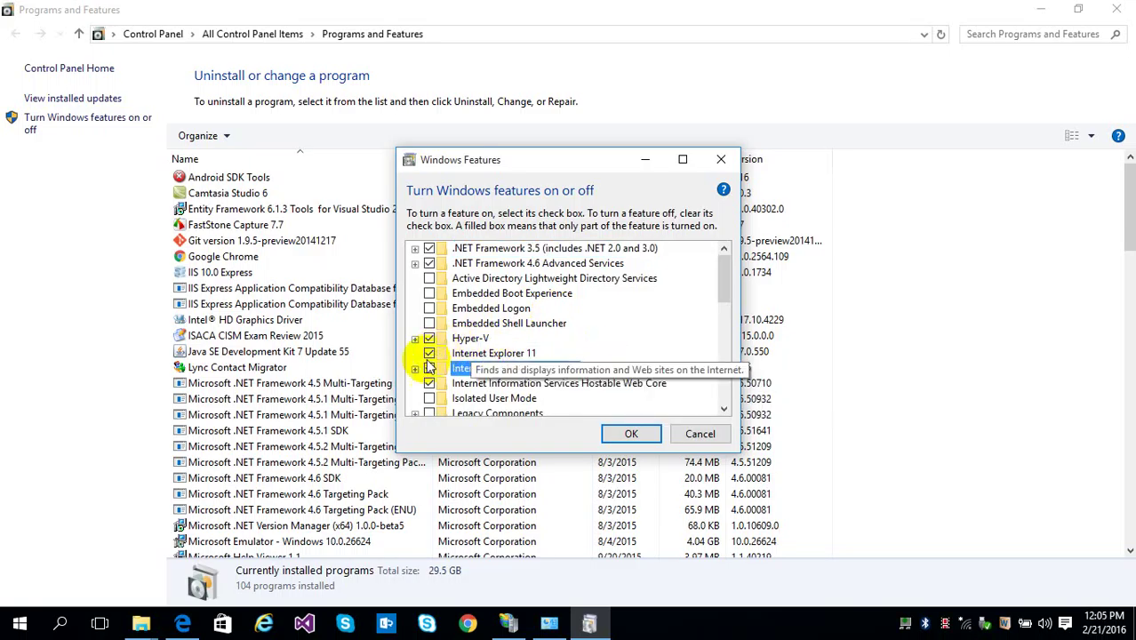
left_click(415, 368)
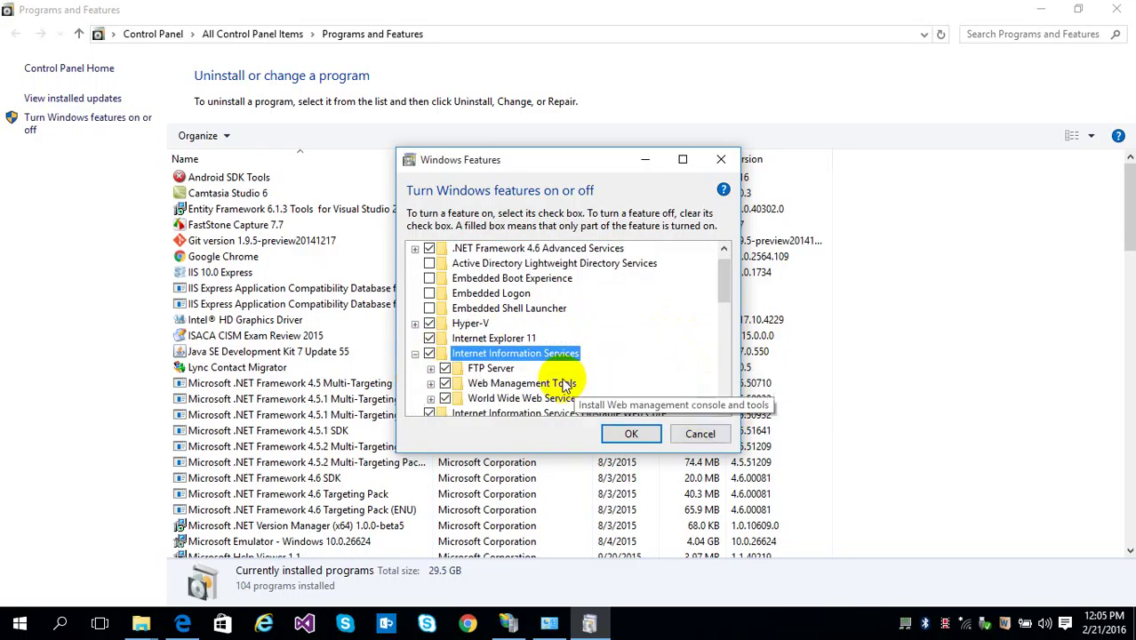
left_click(430, 368)
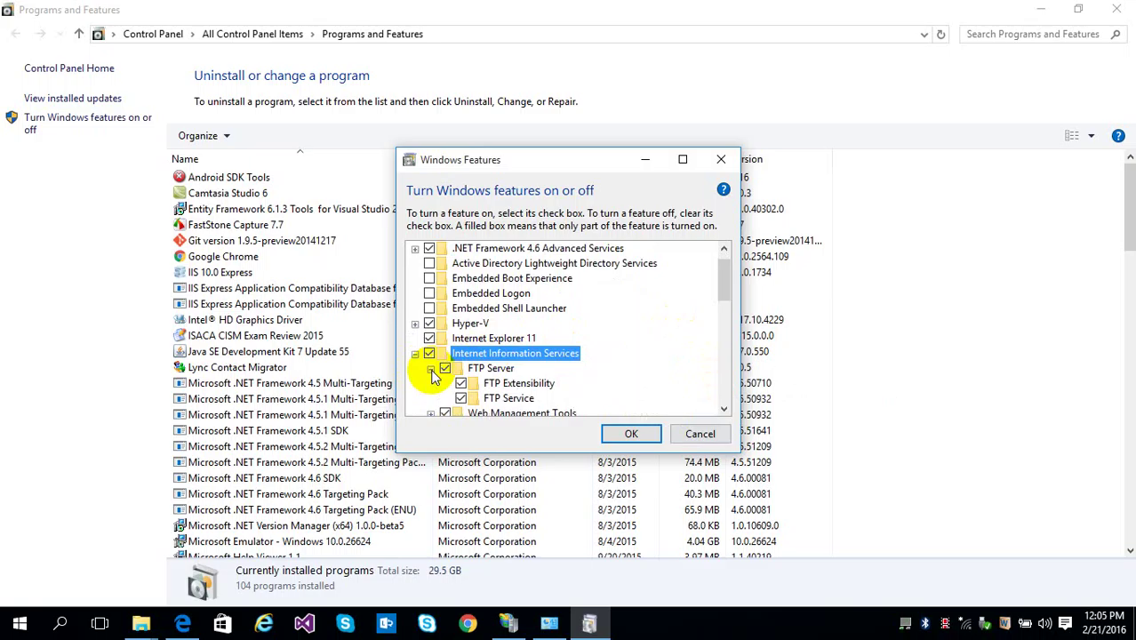
left_click(430, 368)
left_click(430, 383)
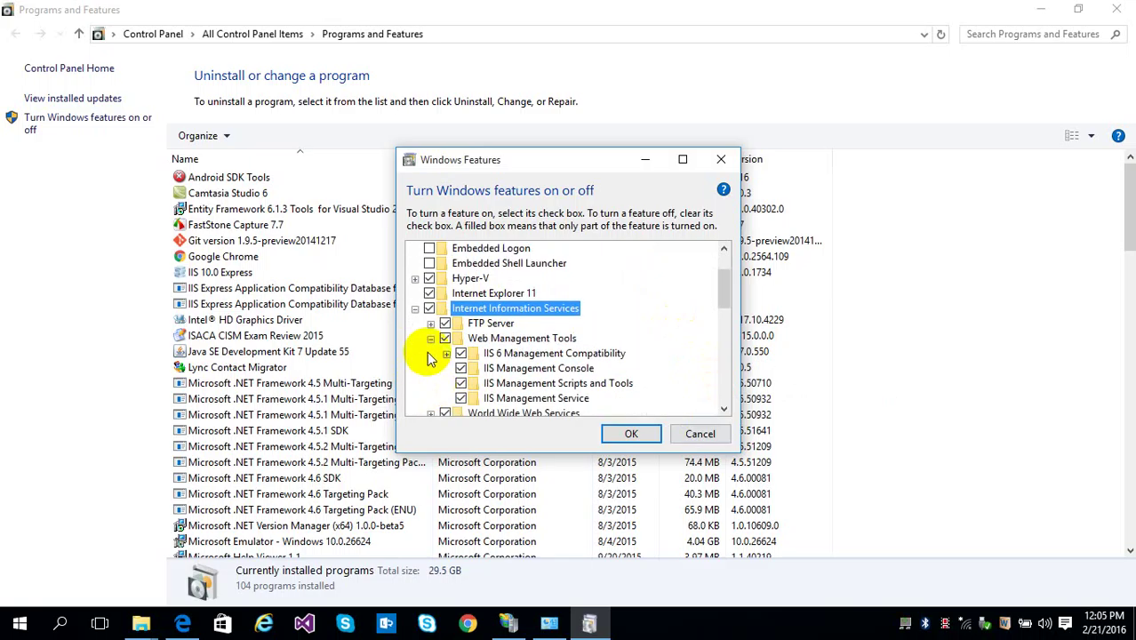
left_click(430, 338)
left_click(430, 352)
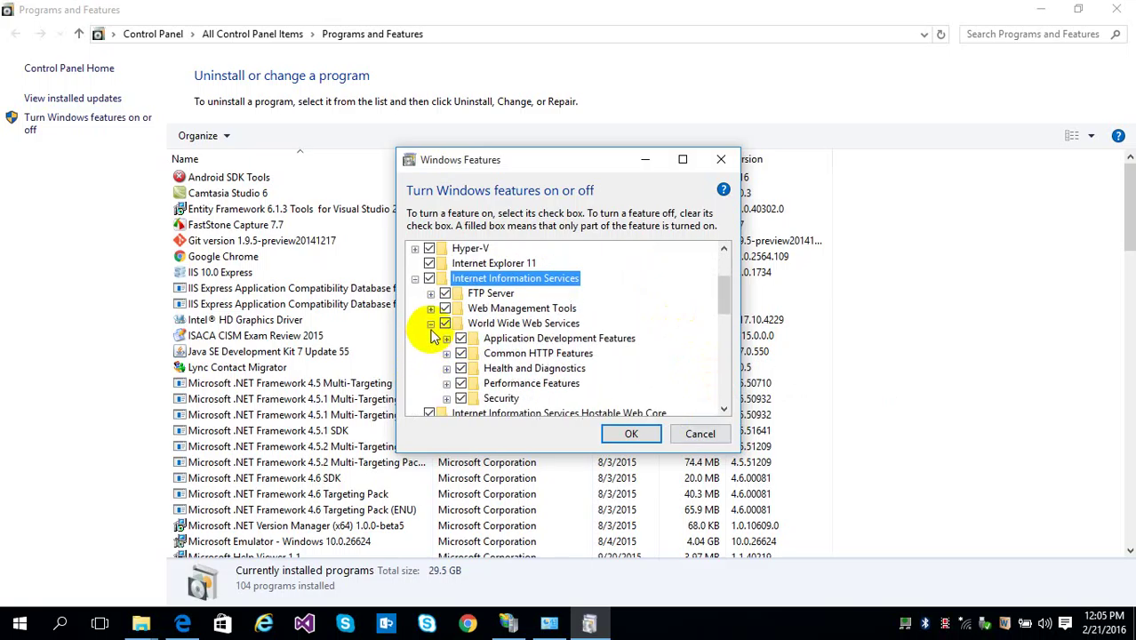
left_click(430, 324)
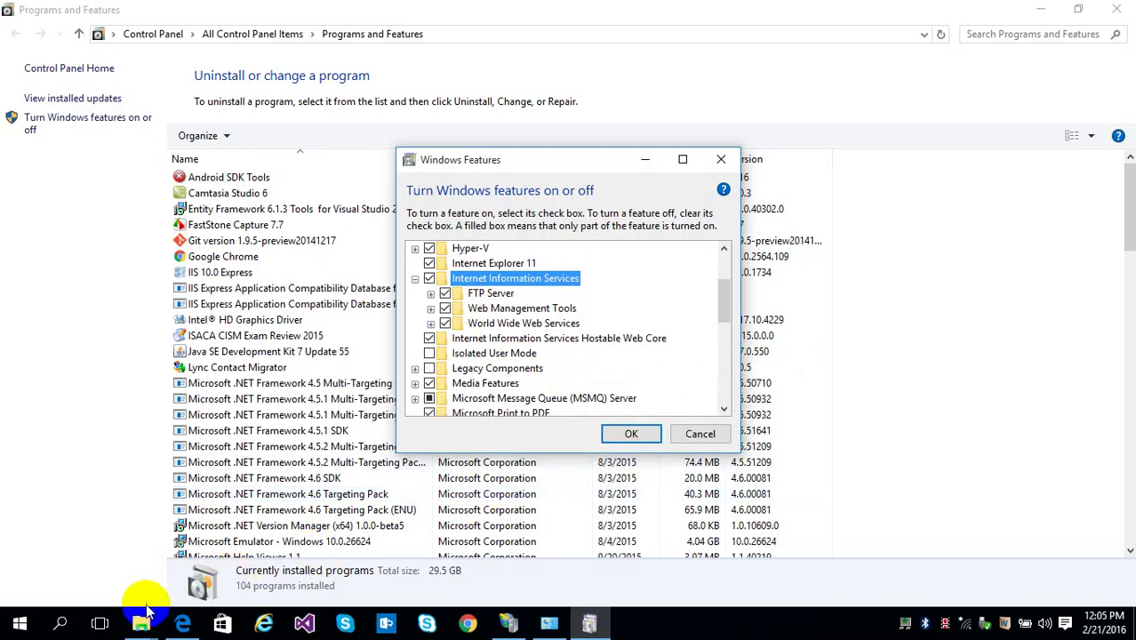
- Cancel the Windows Features dialog, then close Programs and Features and IIS Manager
mouse_move(144, 622)
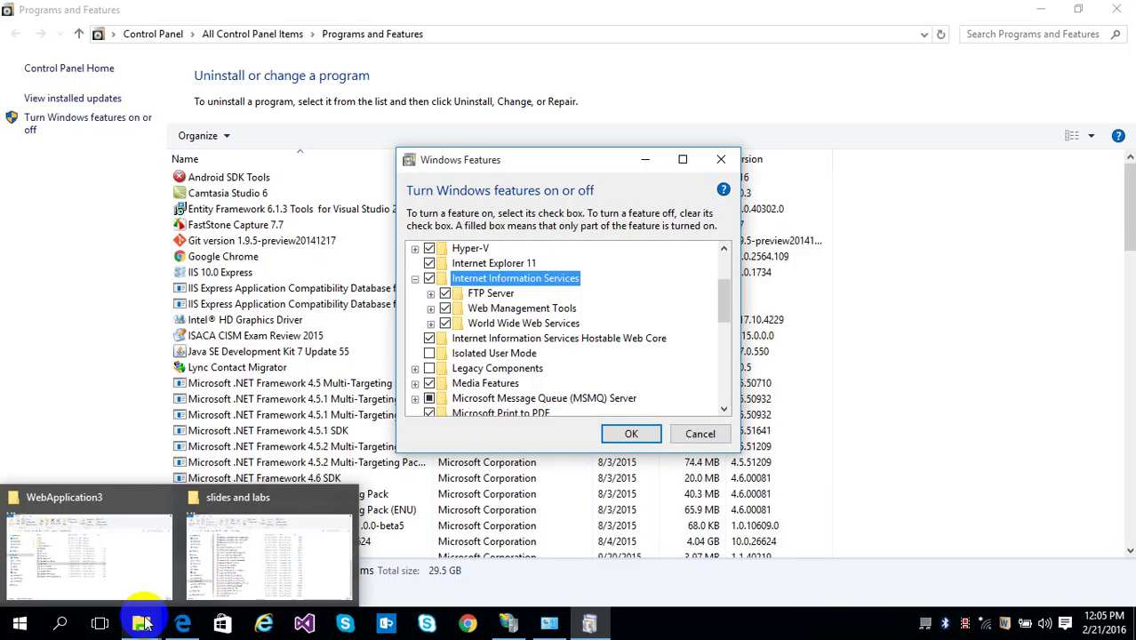
left_click(692, 435)
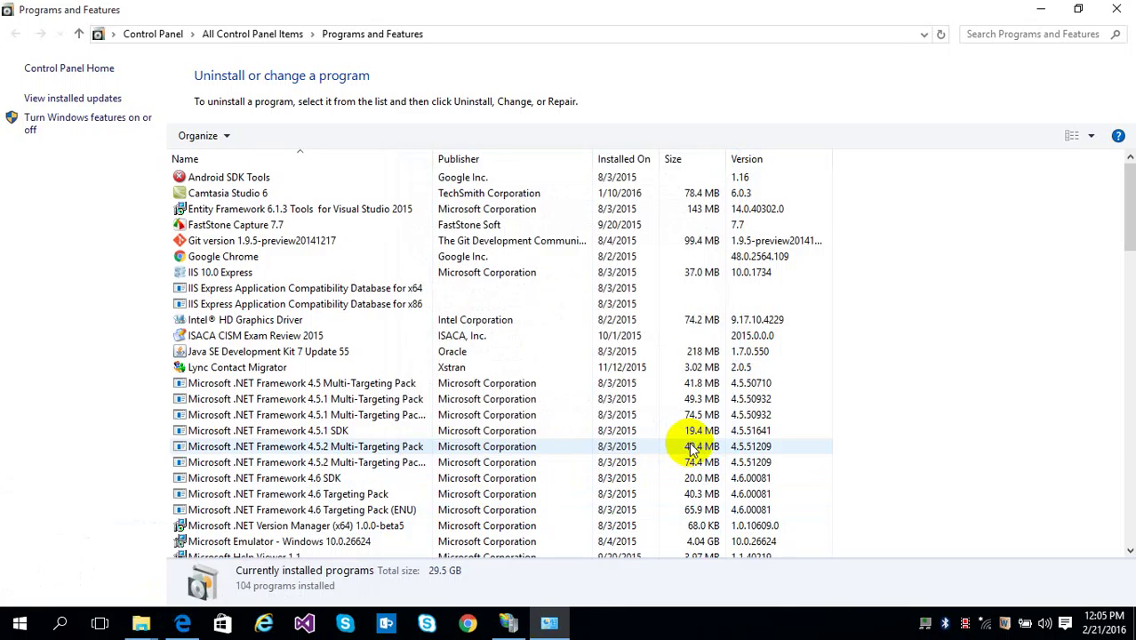
left_click(1115, 9)
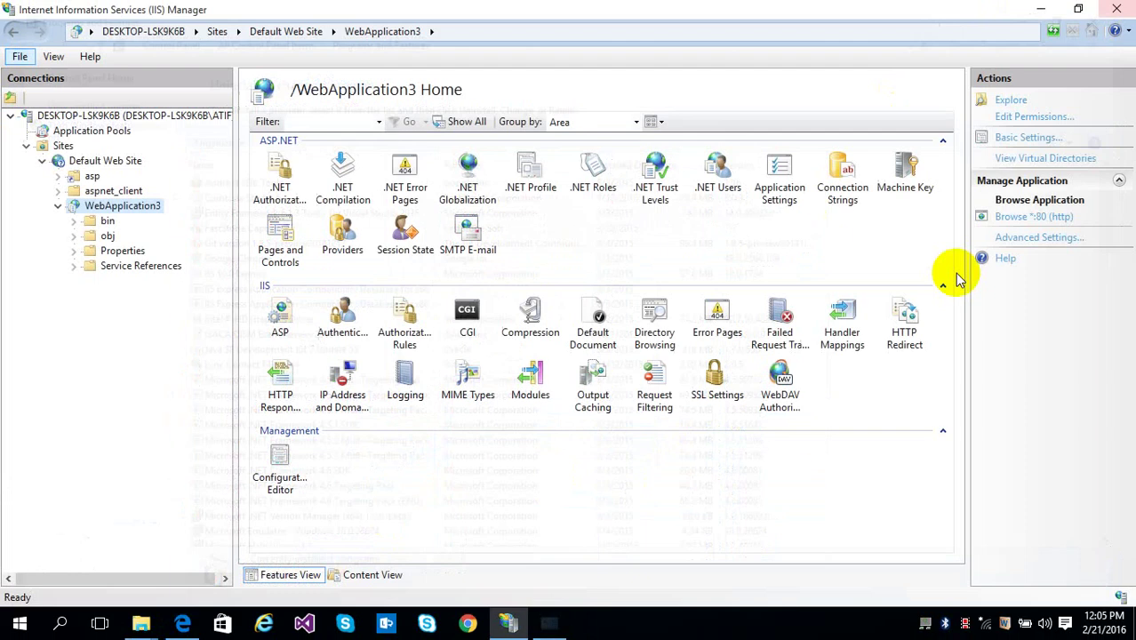
left_click(1117, 9)
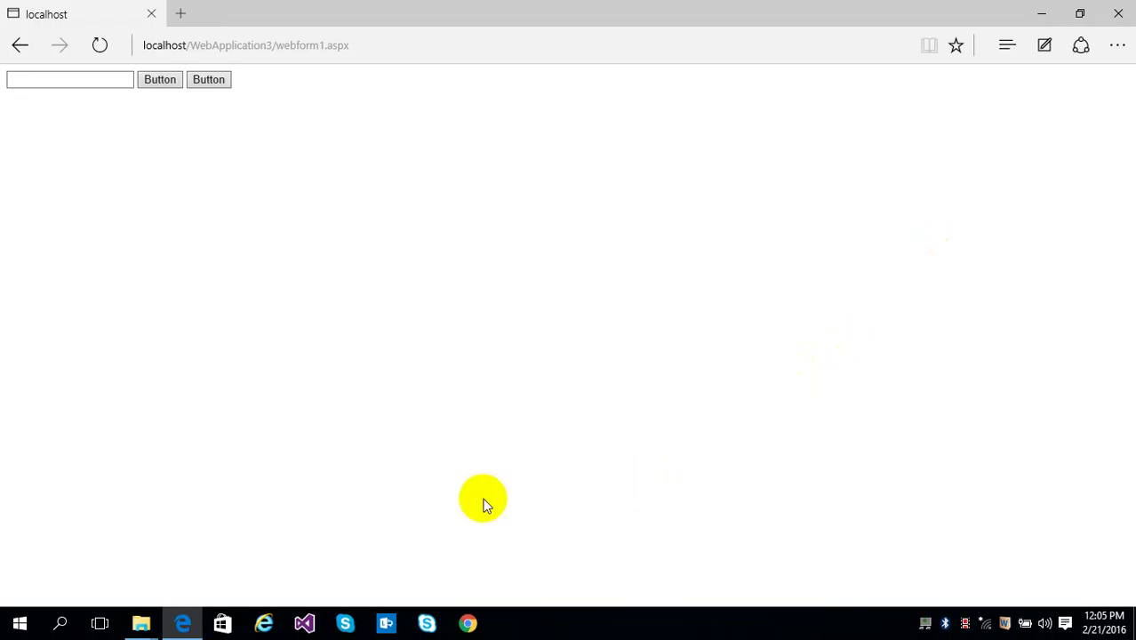
- Launch Visual Studio and, in File Explorer, copy the path of the folder E:\SSUET\Class Code\13-Dec-2015\web\WebApplication3
left_click(304, 625)
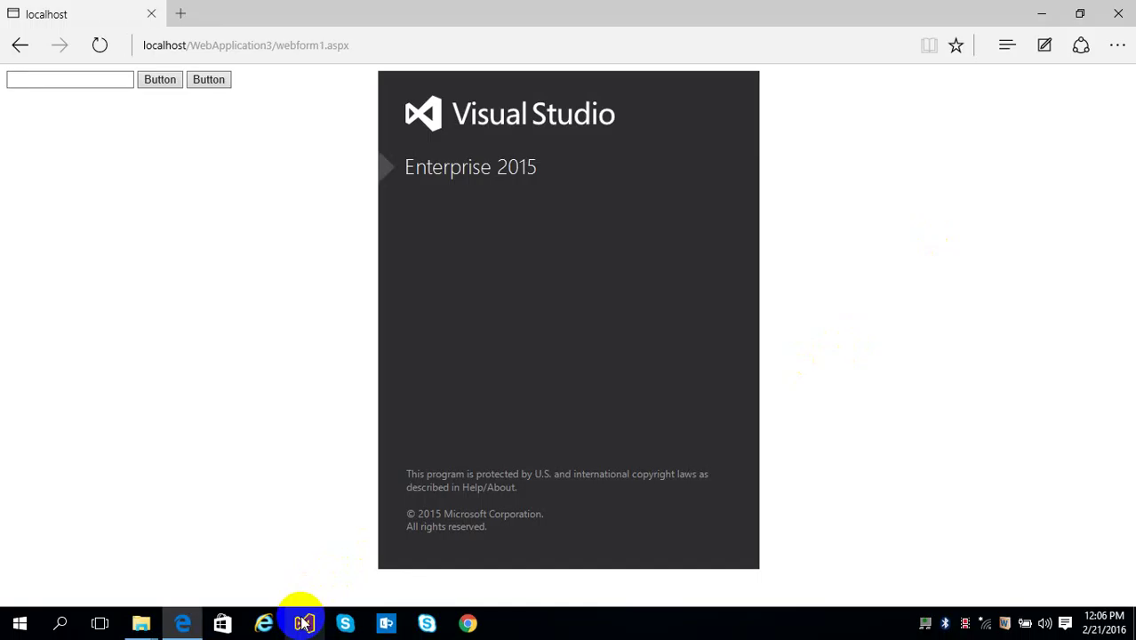
mouse_move(143, 620)
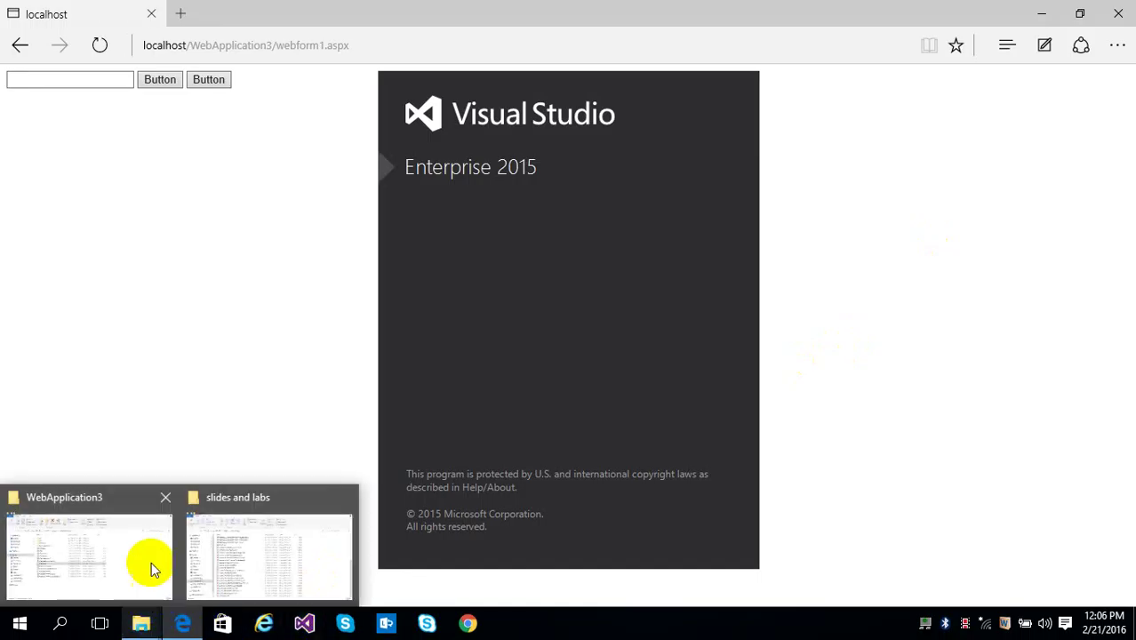
left_click(151, 569)
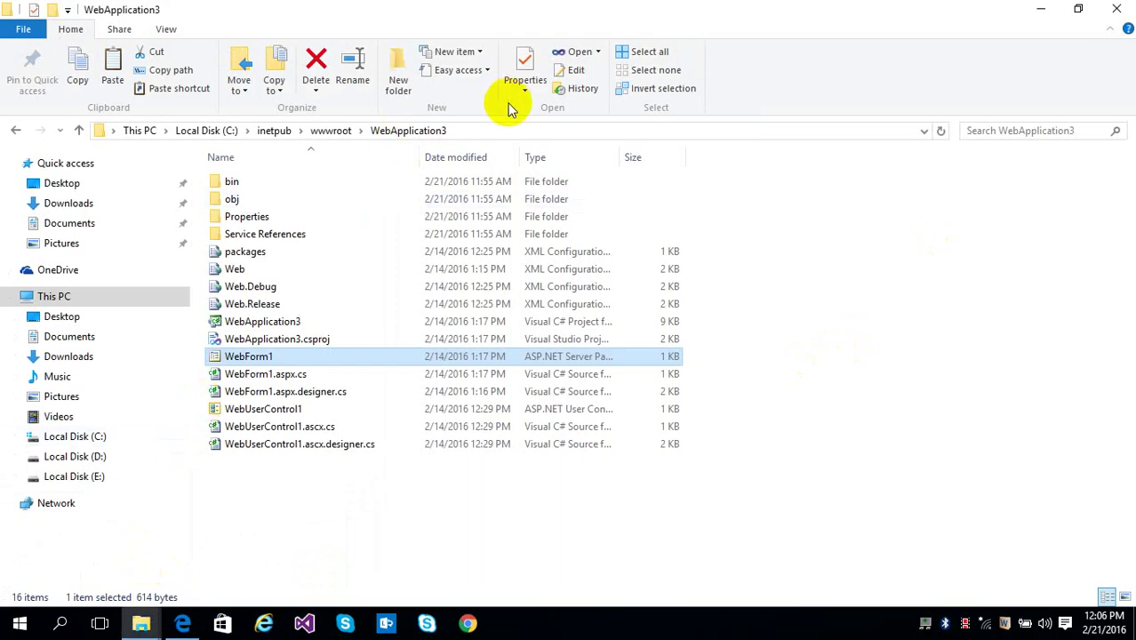
left_click(17, 132)
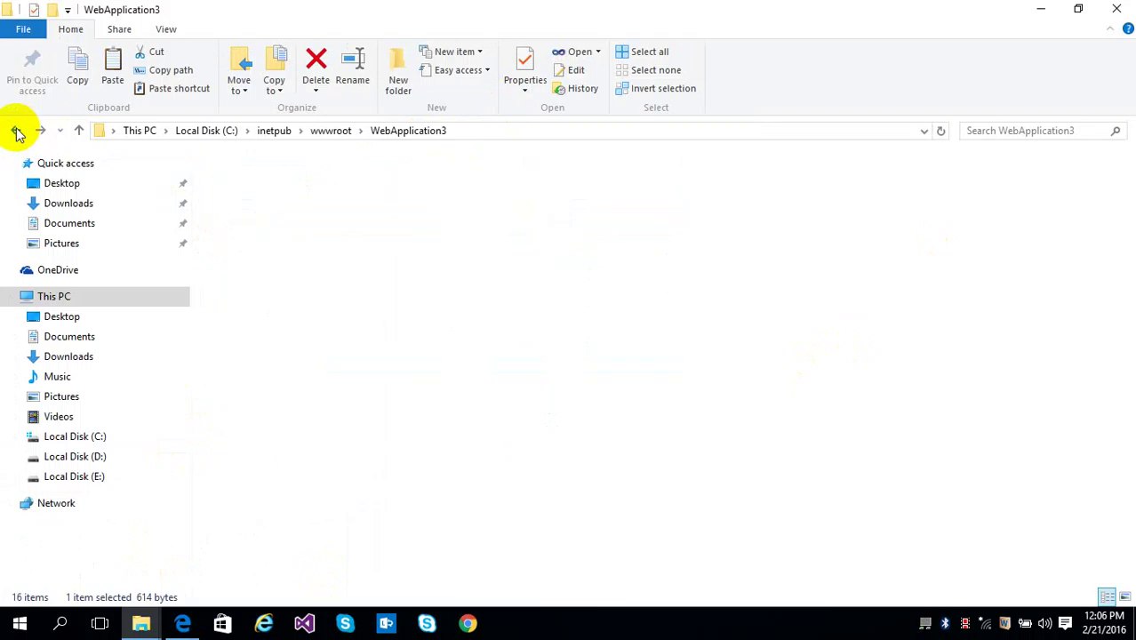
left_click(18, 132)
left_click(18, 131)
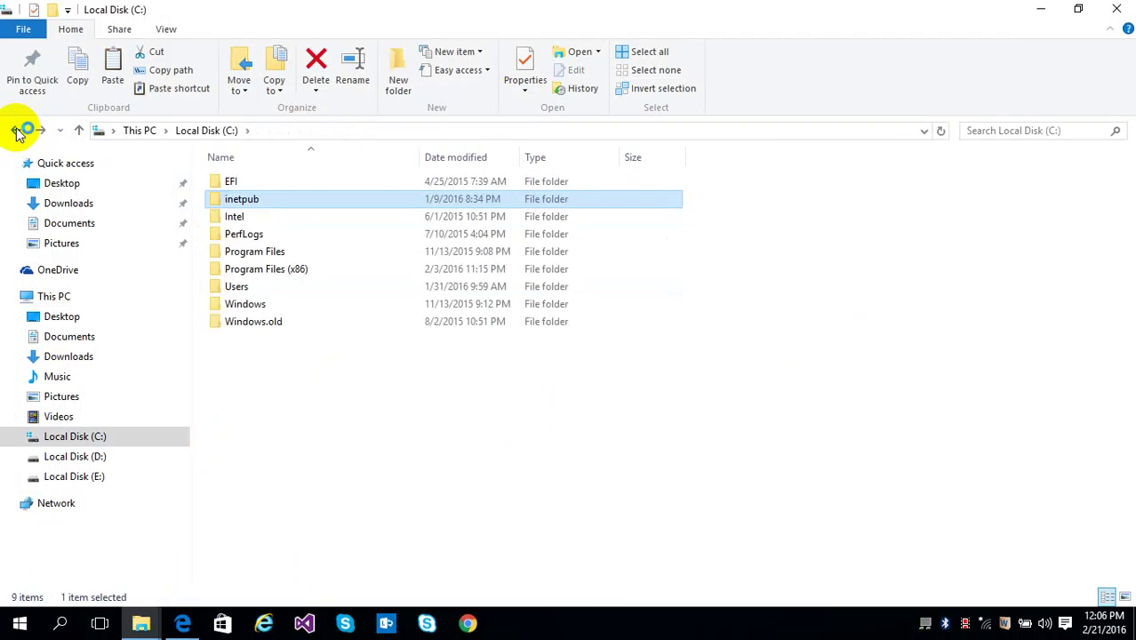
left_click(18, 131)
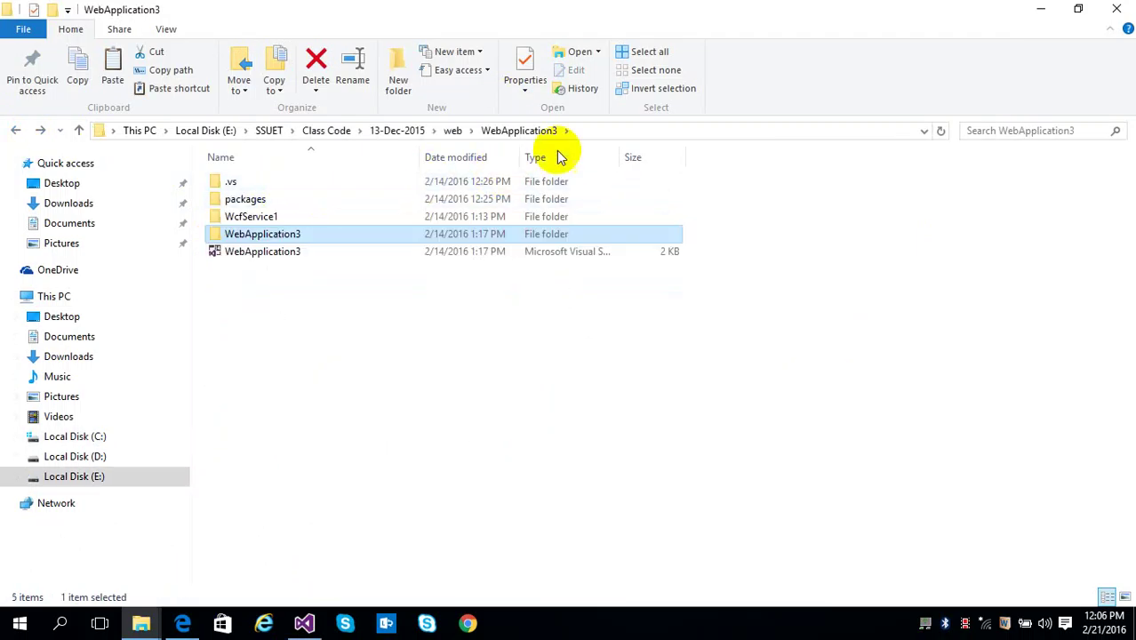
left_click(629, 132)
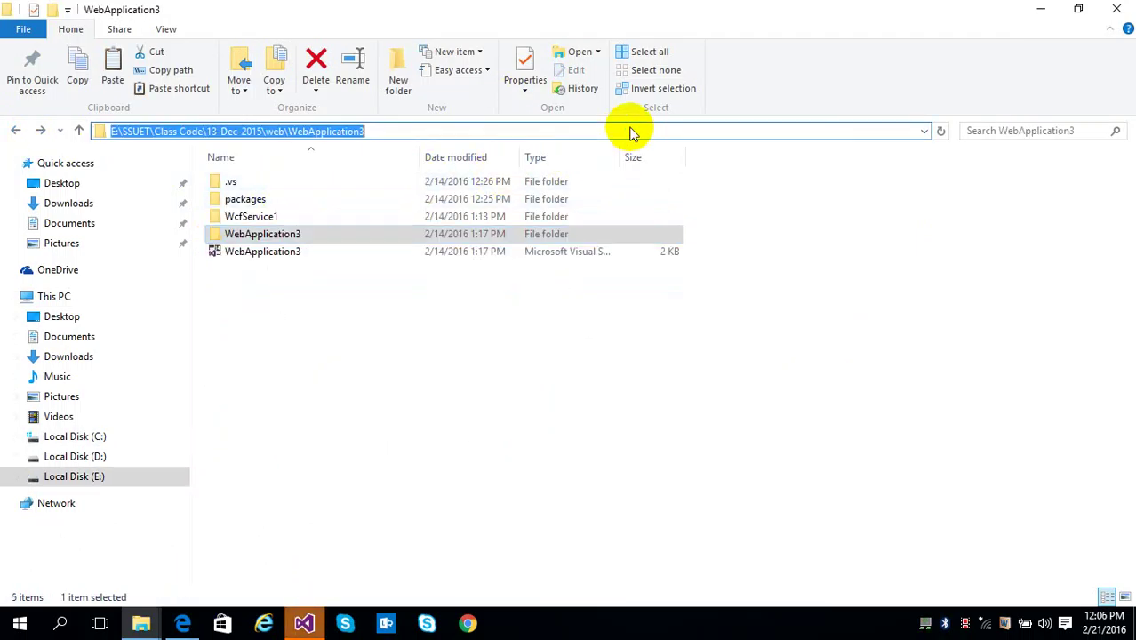
right_click(629, 132)
left_click(669, 183)
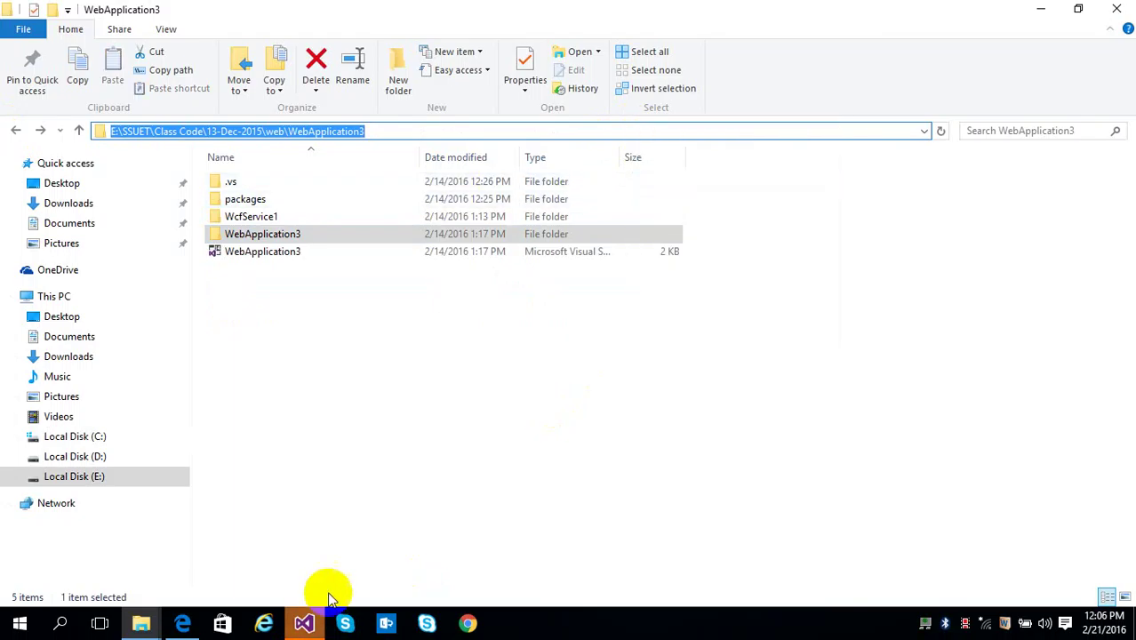
- Switch to Visual Studio and open the WebApplication3 solution file from the copied folder path
left_click(304, 623)
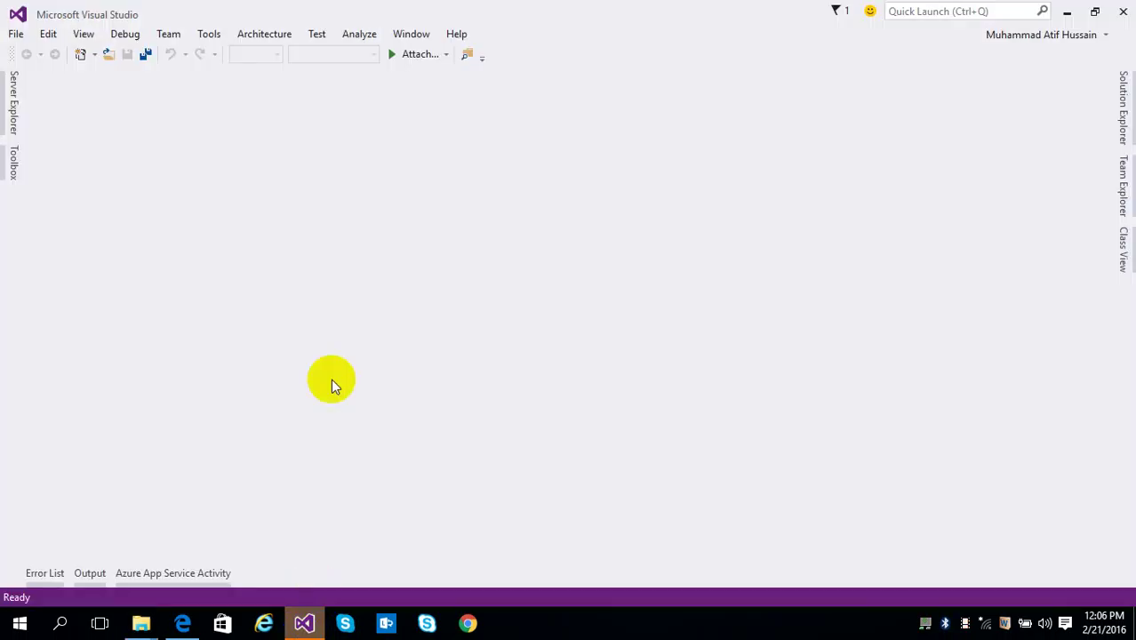
left_click(18, 36)
mouse_move(174, 68)
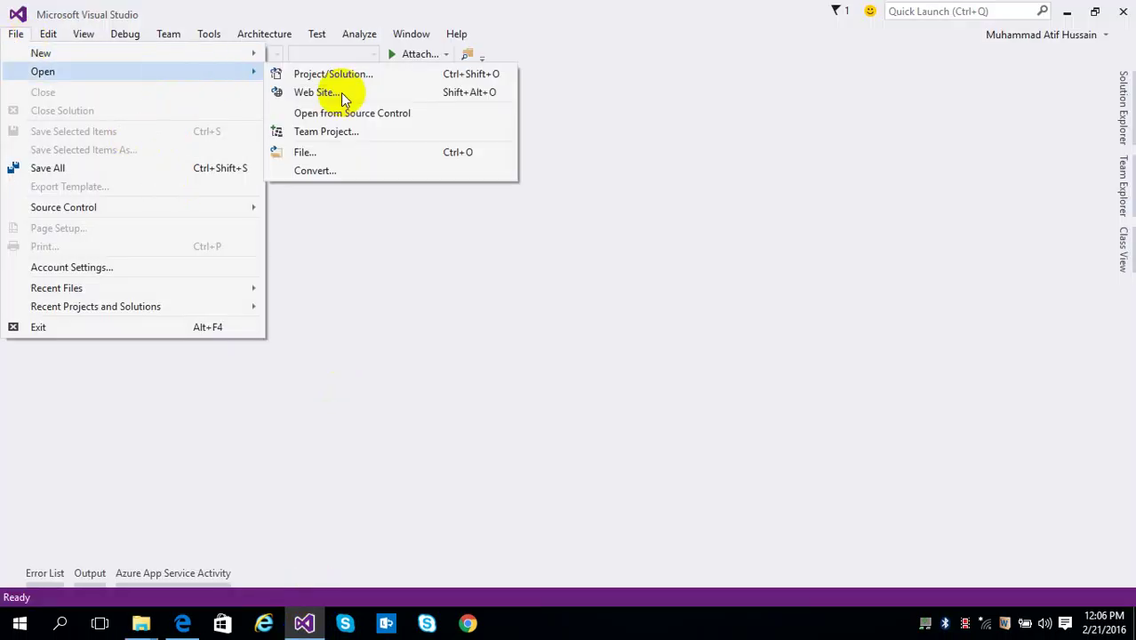
left_click(348, 78)
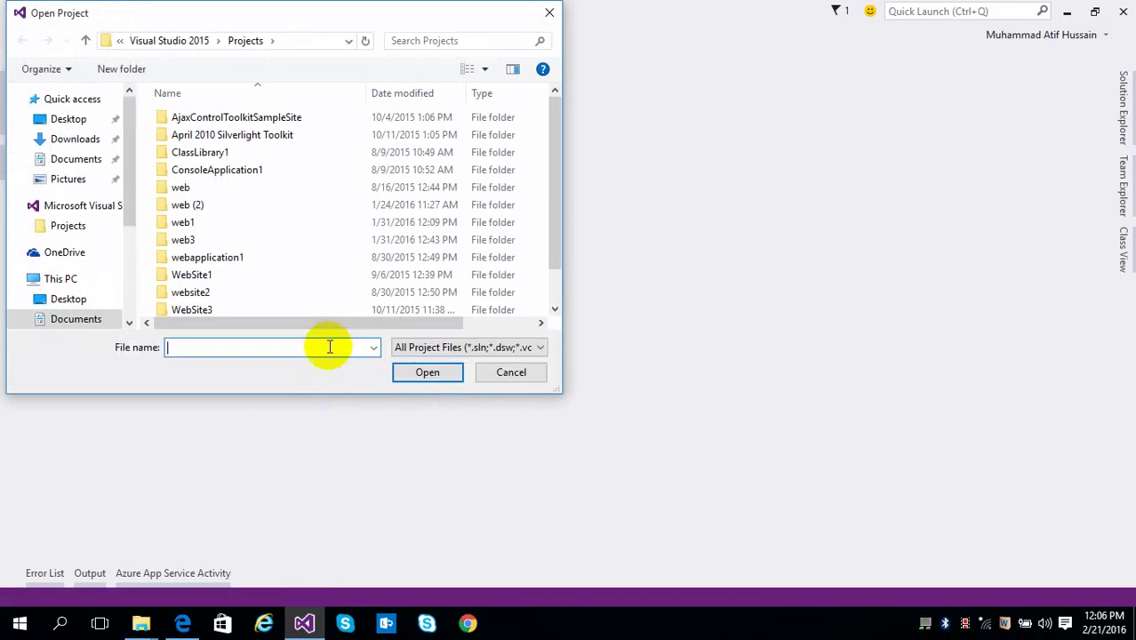
right_click(328, 345)
left_click(370, 418)
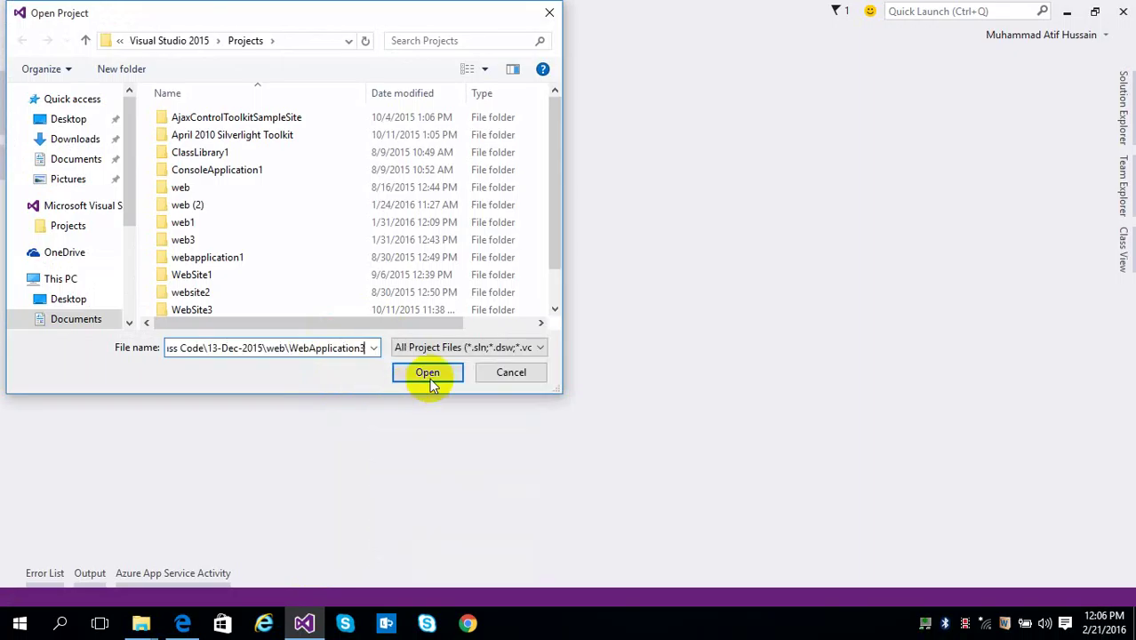
left_click(429, 376)
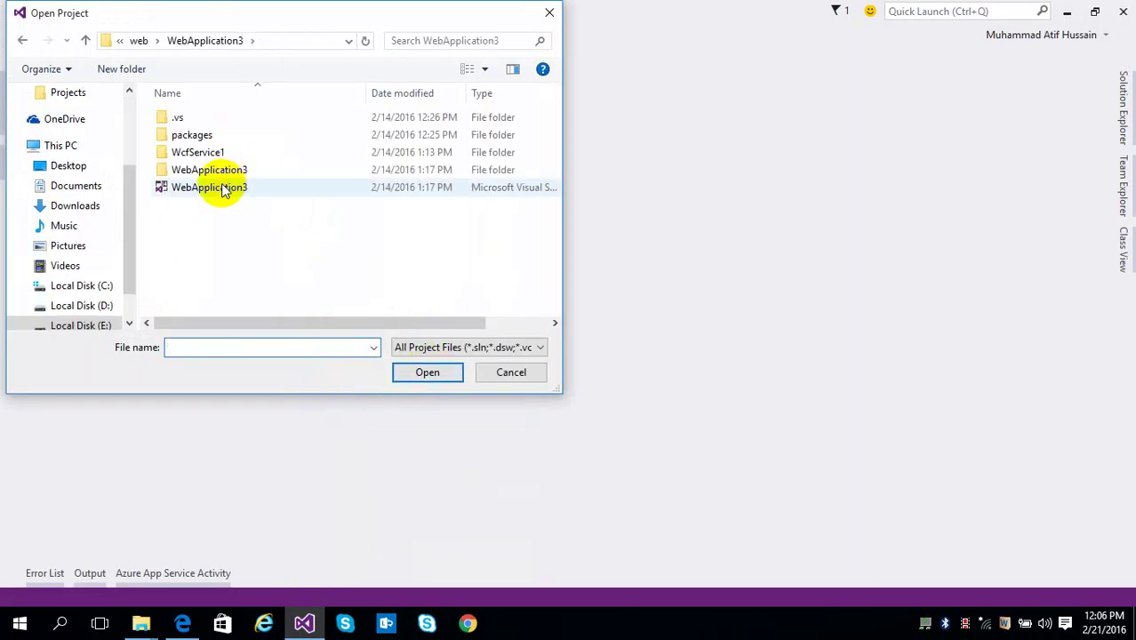
double_click(226, 187)
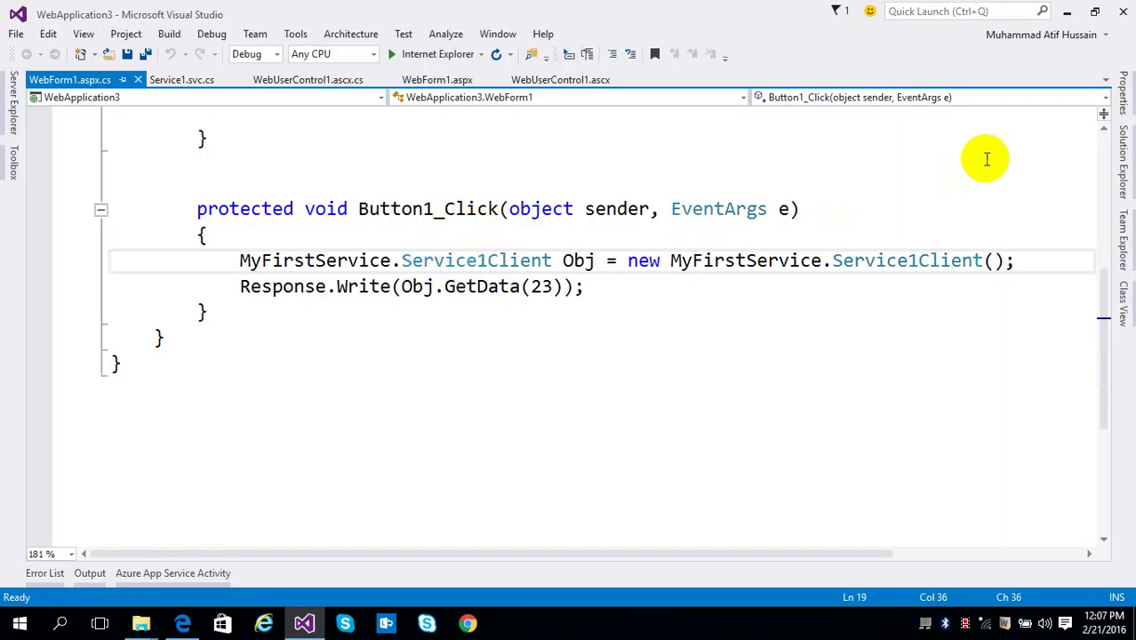
- Pin Solution Explorer open and collapse the WcfService1 project
left_click(1122, 160)
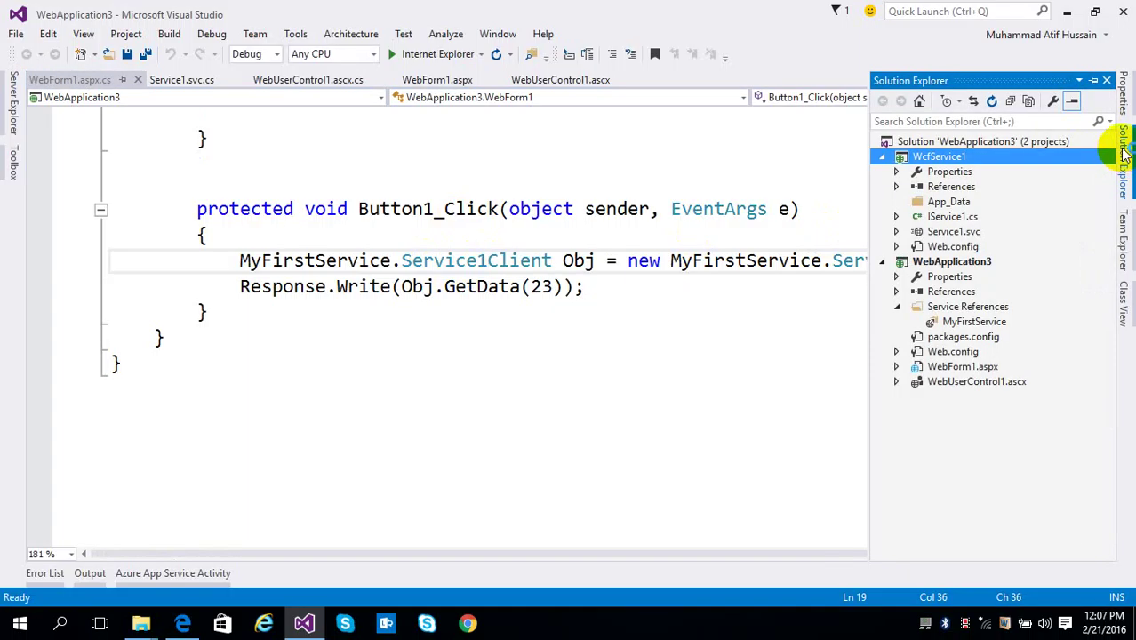
left_click(1093, 80)
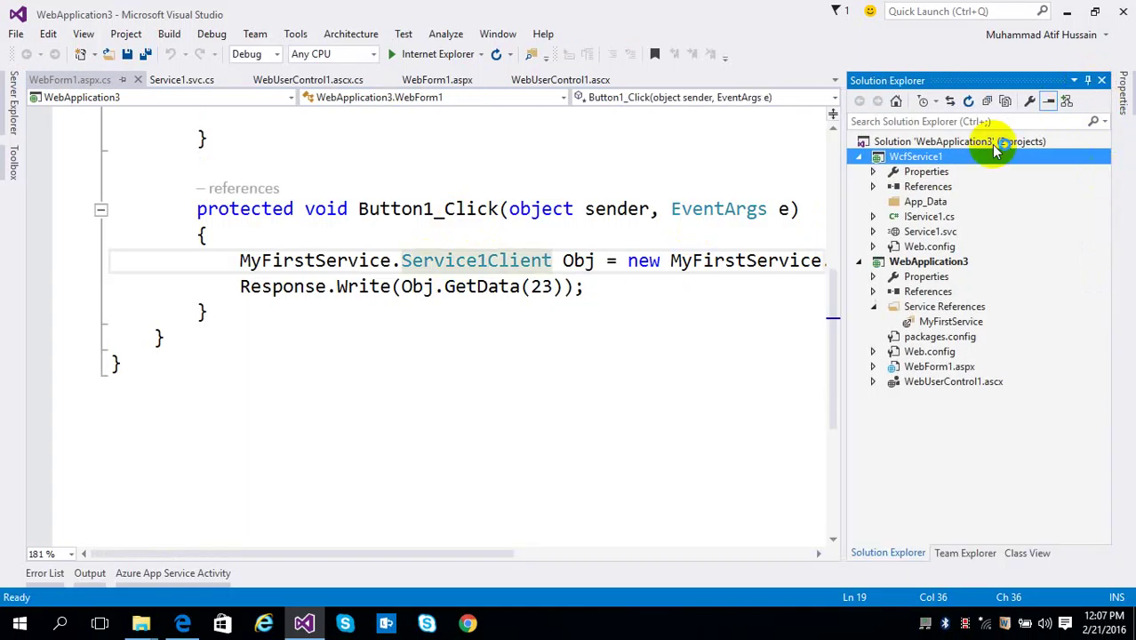
left_click(860, 157)
- Start publishing the WebApplication3 project and create a custom publish profile named with the author's first name
left_click(900, 176)
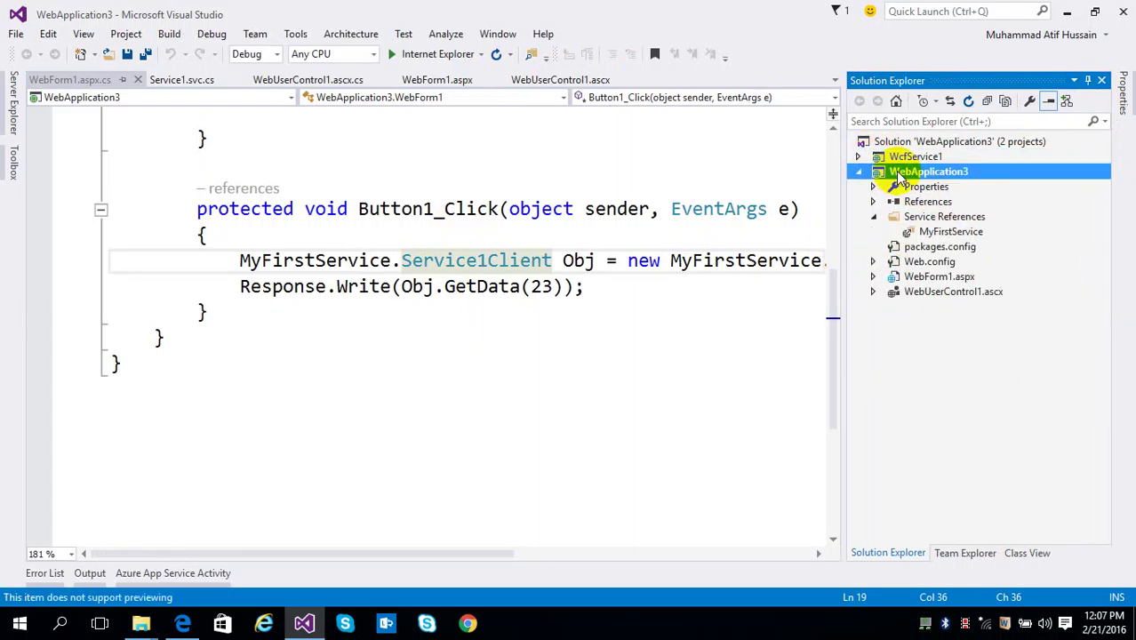
right_click(899, 176)
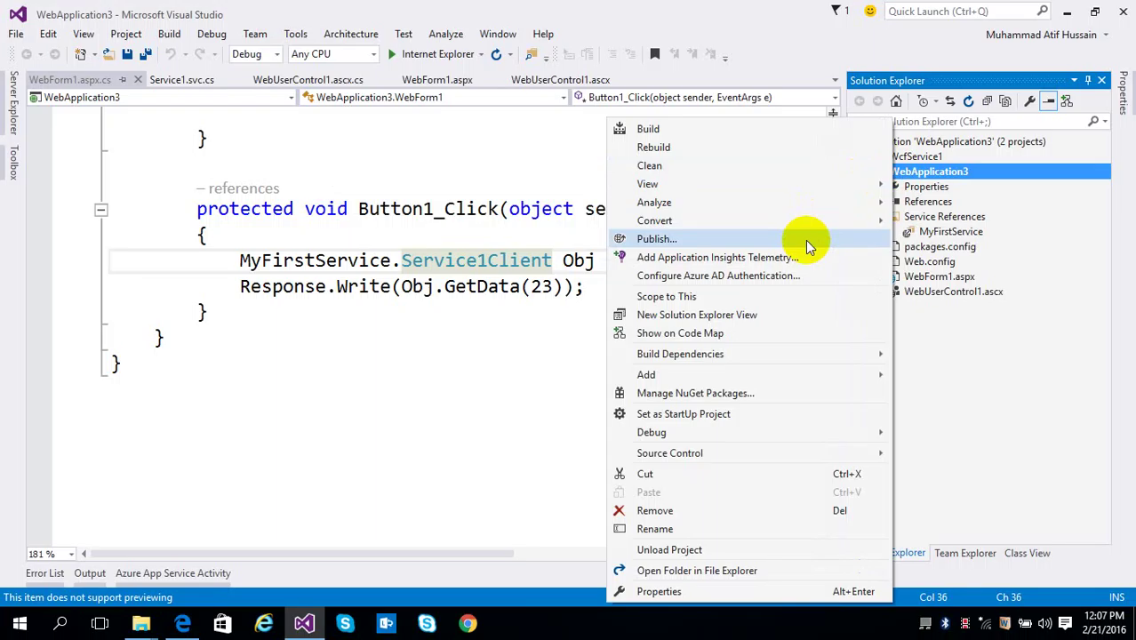
key("Escape")
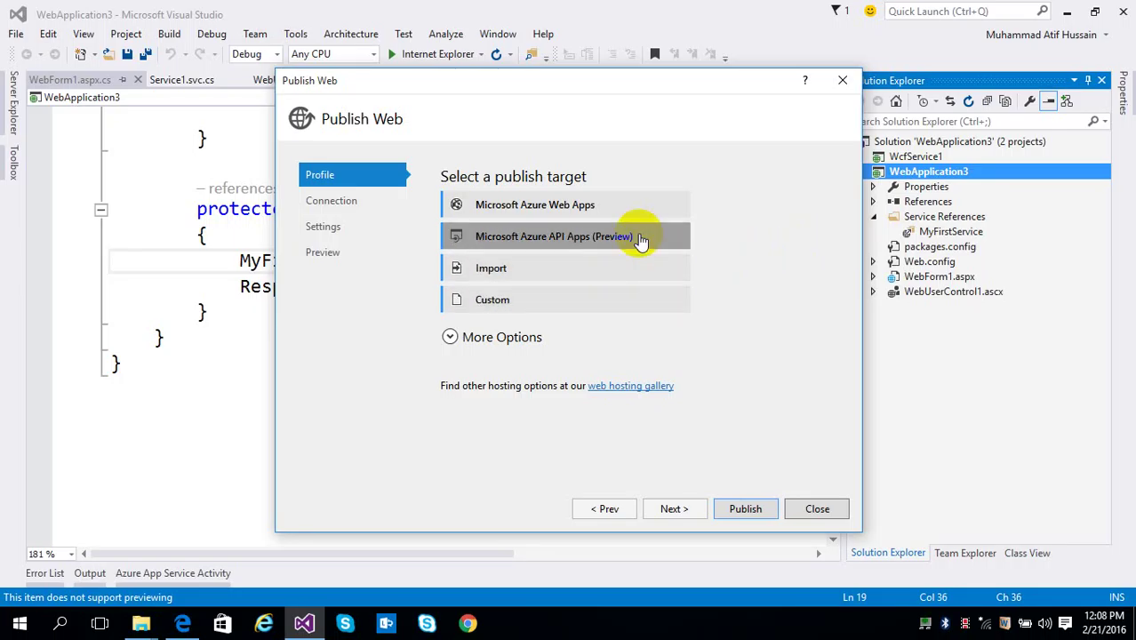
left_click(555, 300)
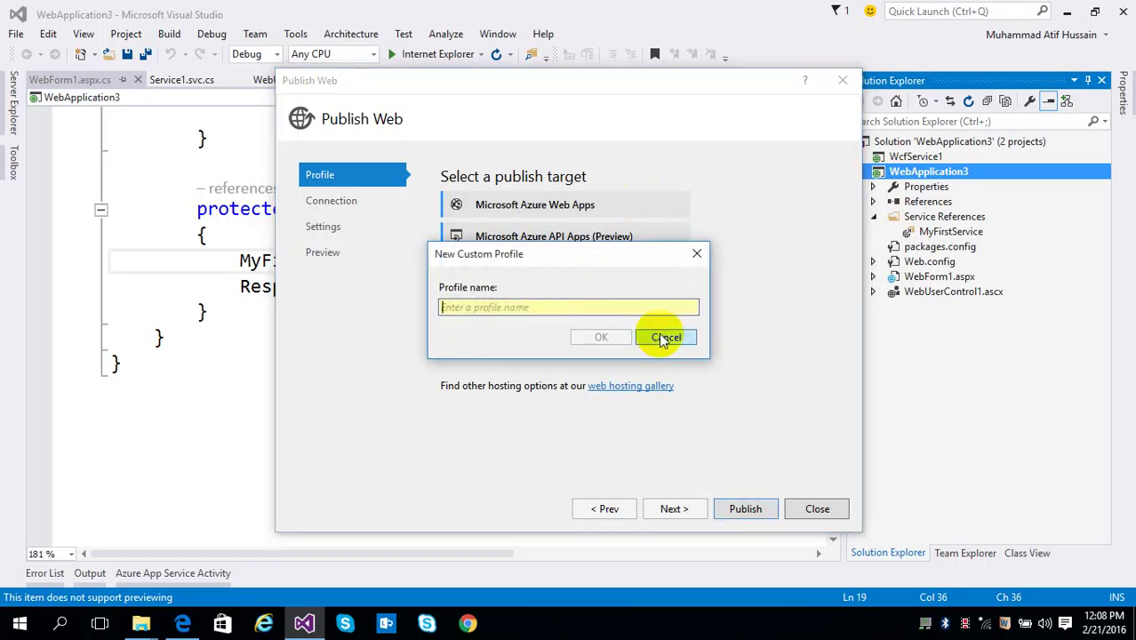
type("Atif")
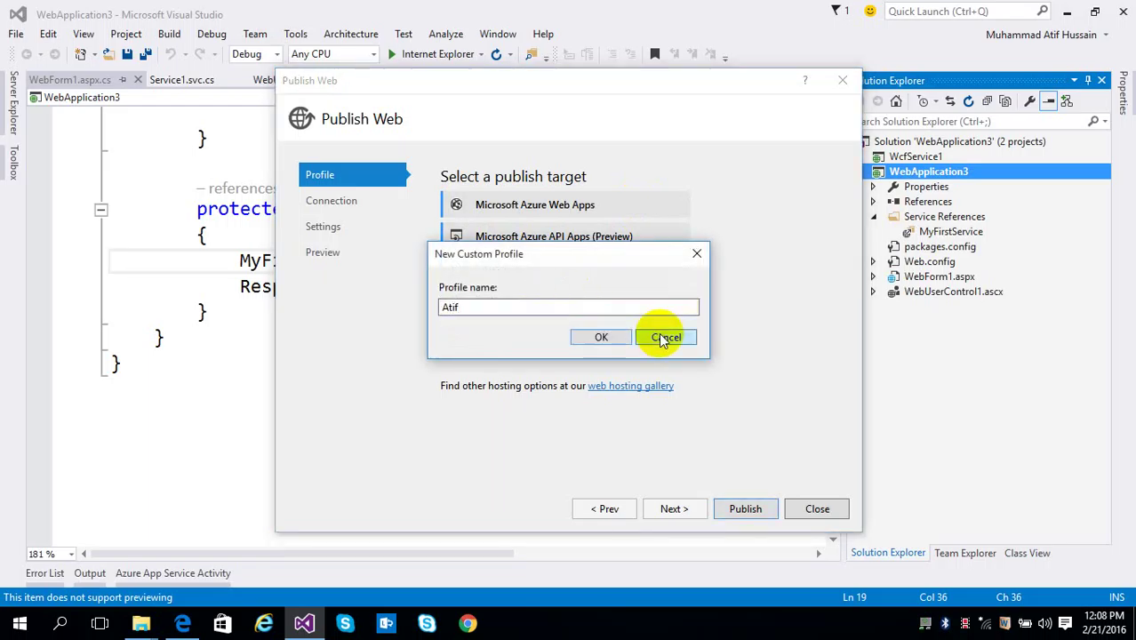
left_click(588, 331)
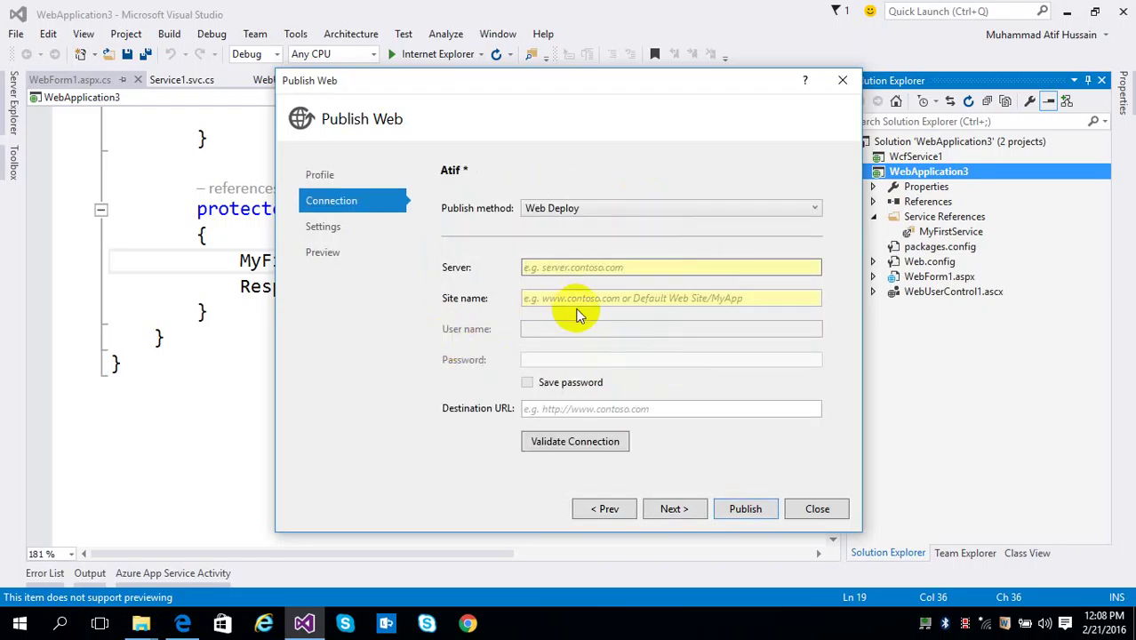
- Set the publish method to File System with the target location e:\webdeploy and continue to the publish settings
left_click(612, 208)
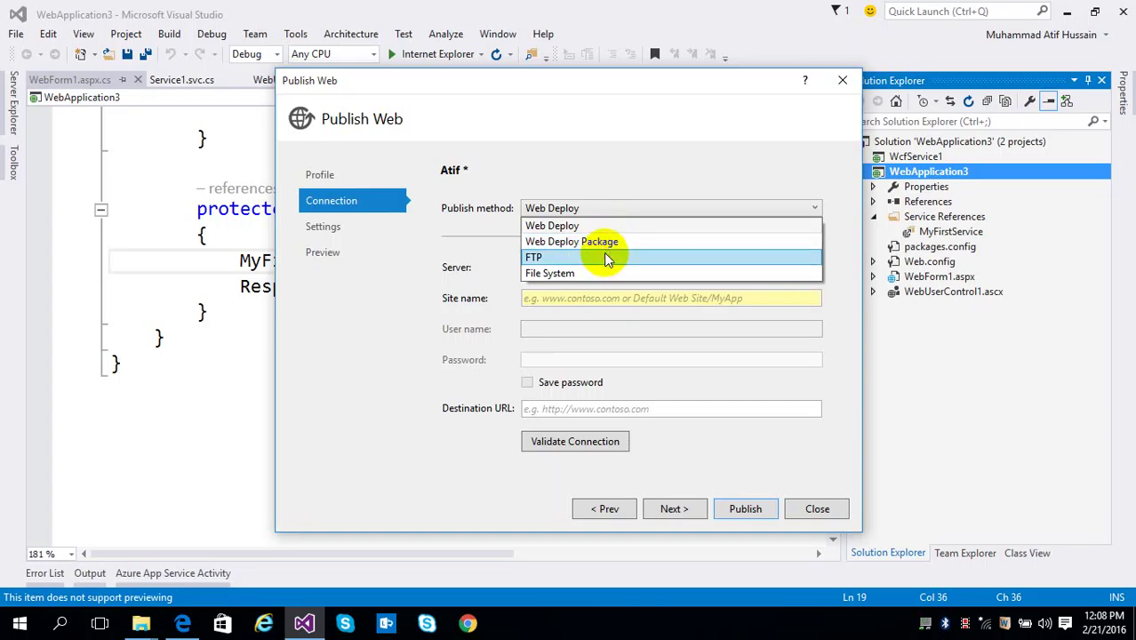
left_click(604, 255)
left_click(598, 206)
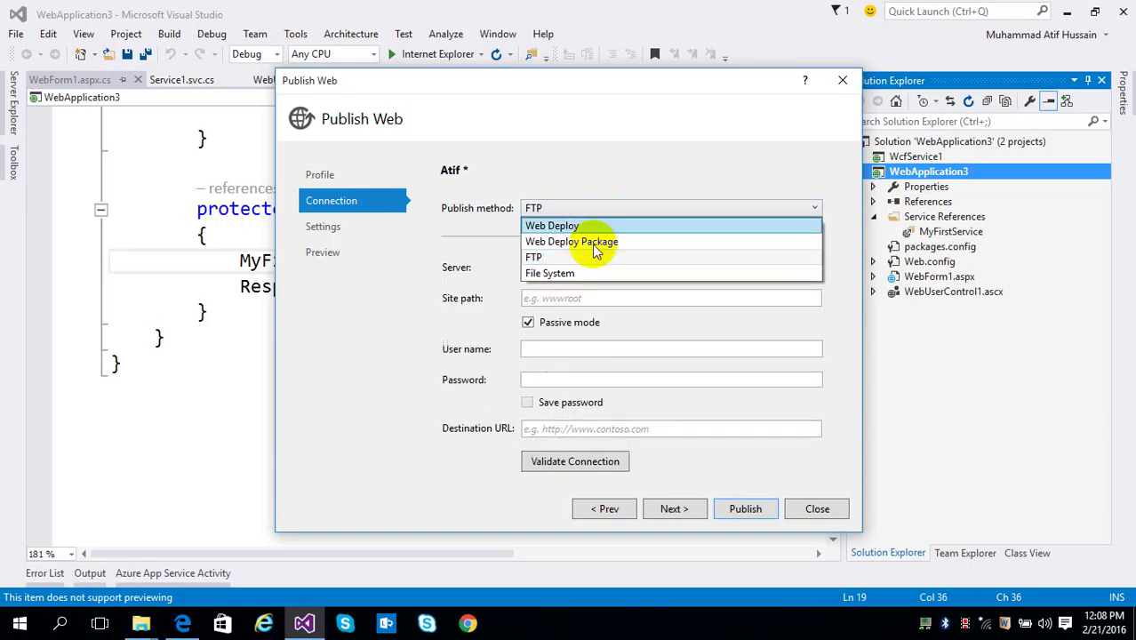
left_click(589, 274)
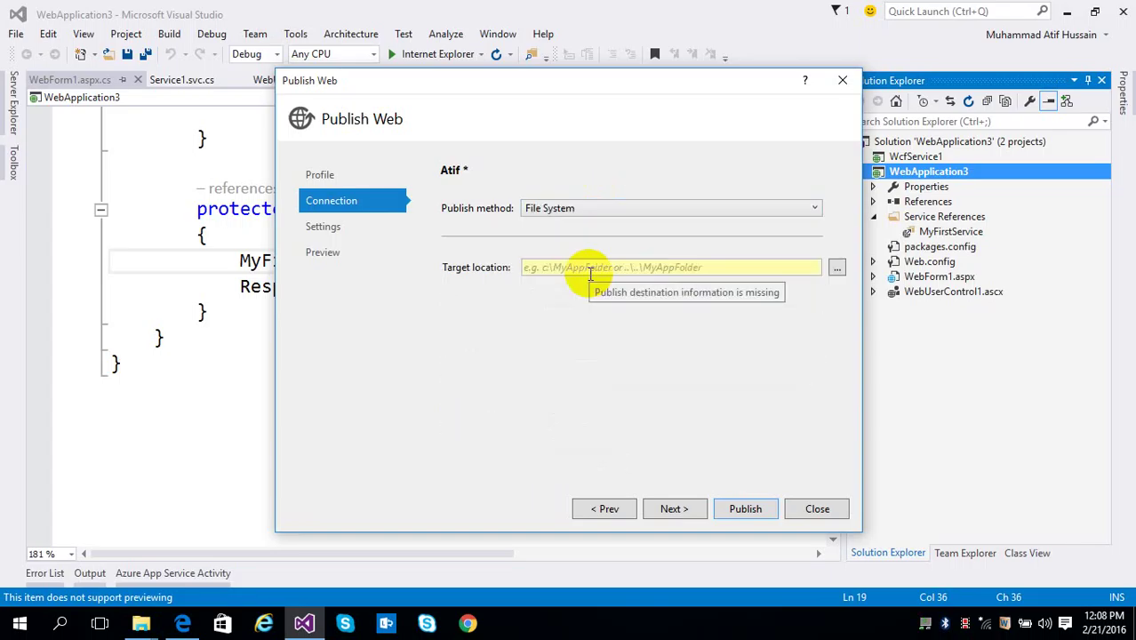
left_click(601, 264)
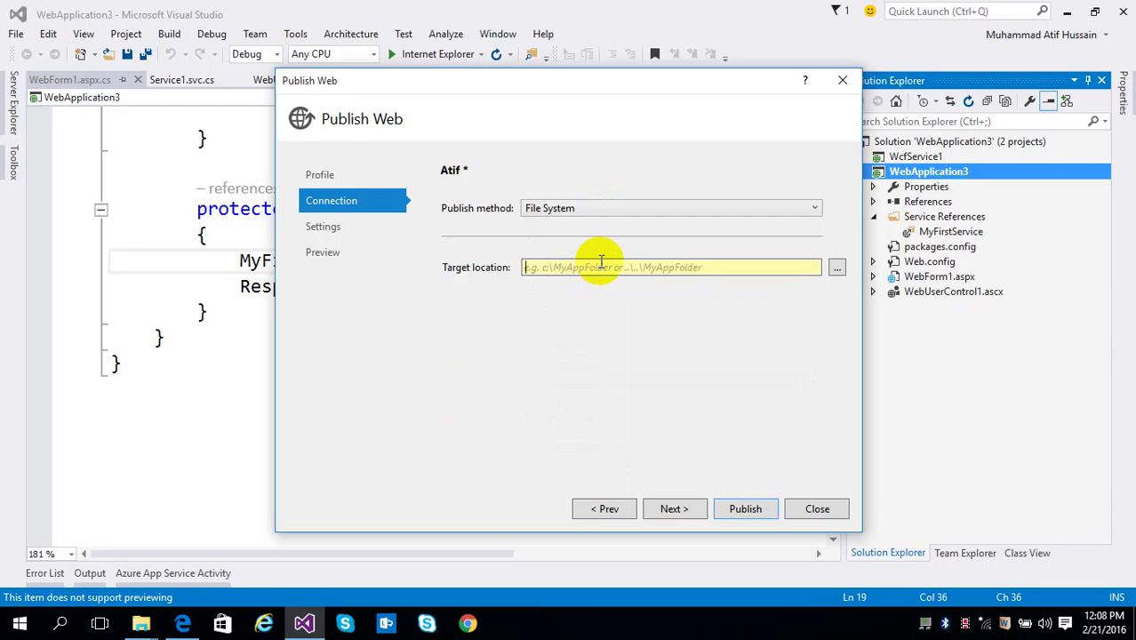
type("e:\\")
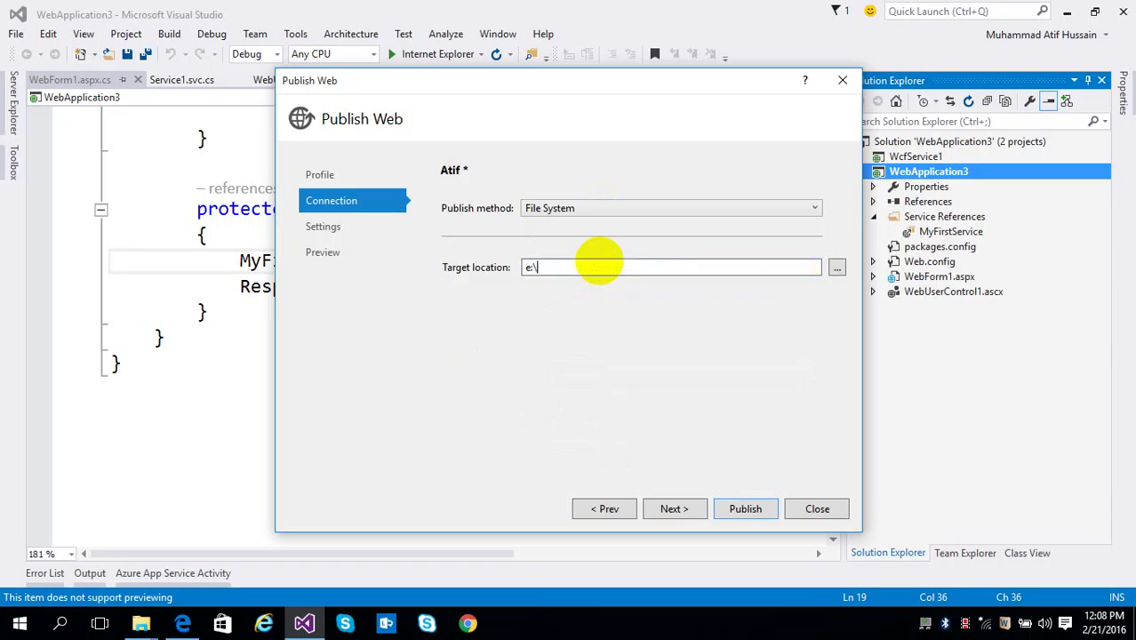
type("webdeploy")
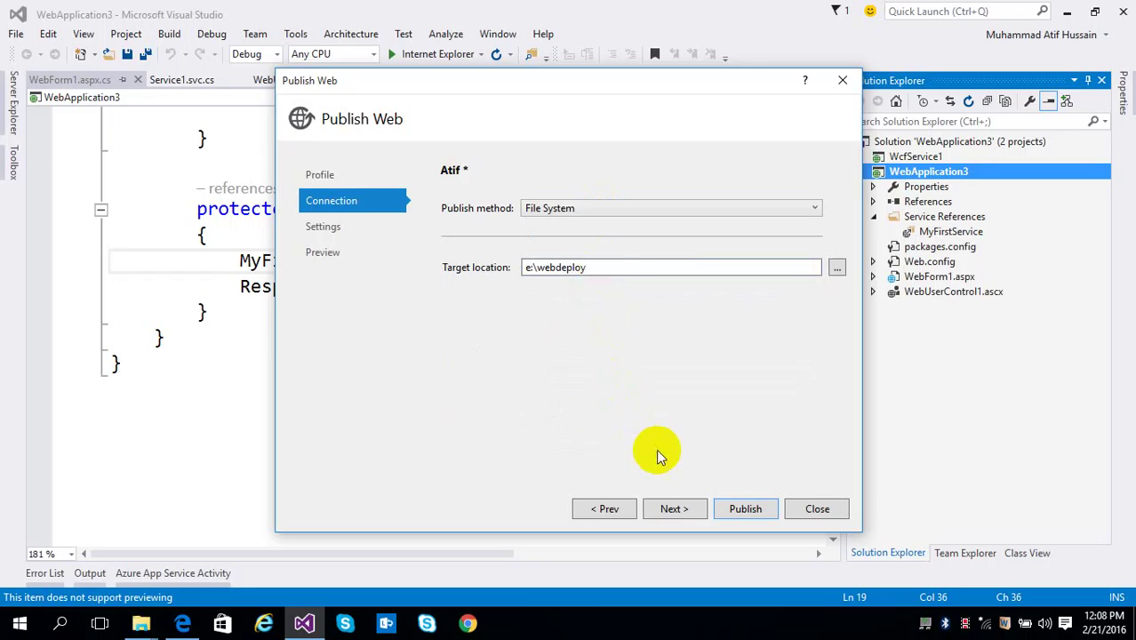
left_click(669, 510)
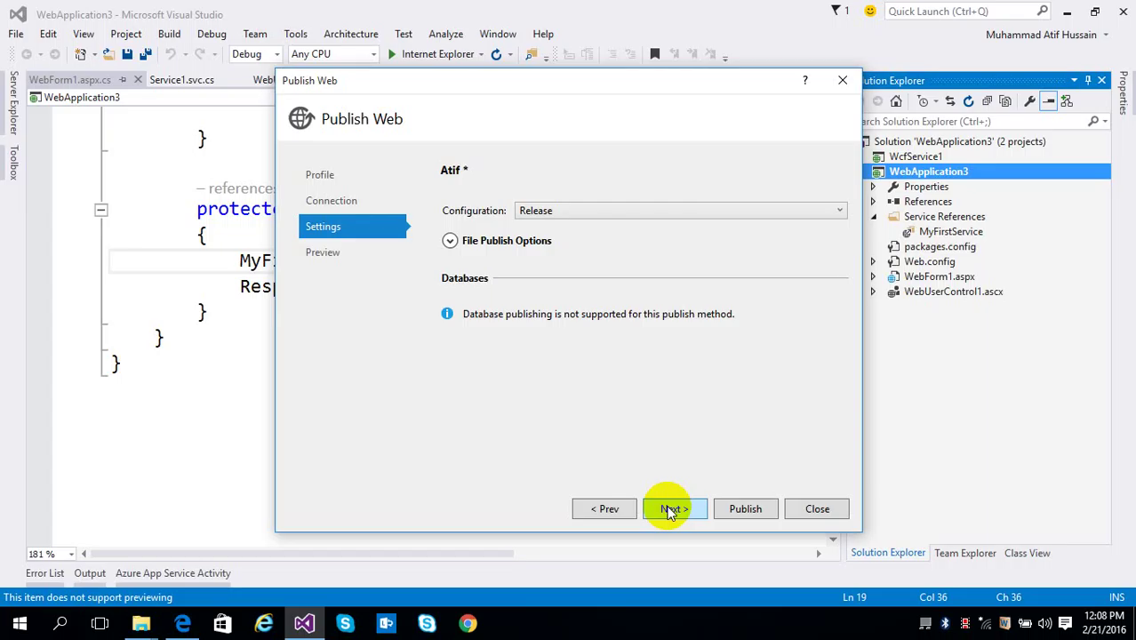
- Keep the Release configuration and enable deleting all existing files prior to publish in the file publish options
left_click(668, 210)
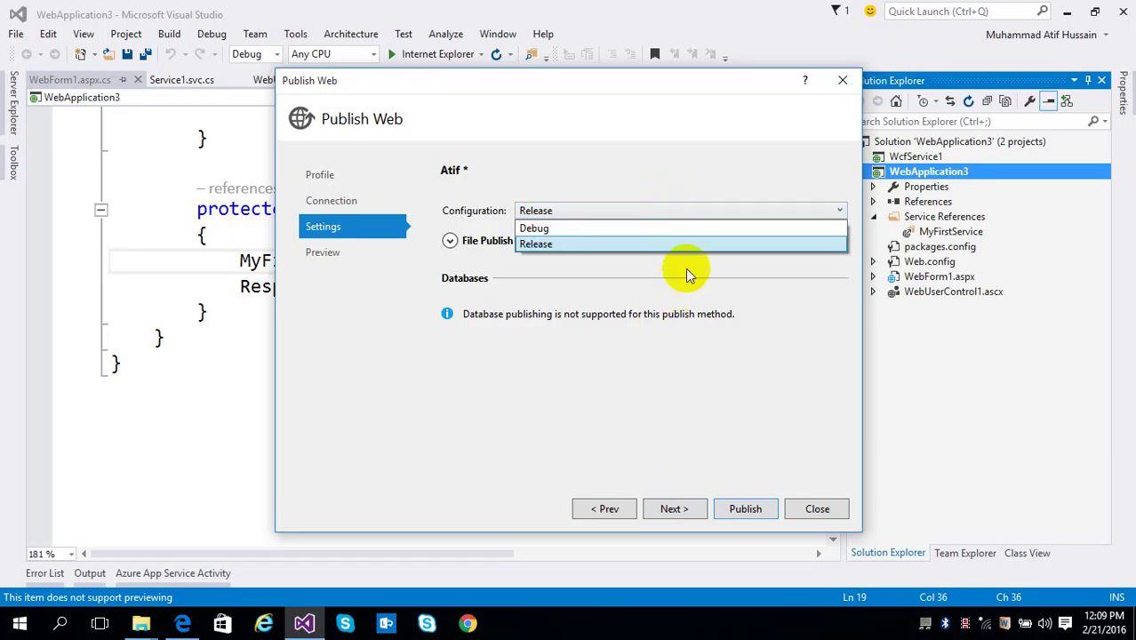
left_click(552, 243)
left_click(450, 241)
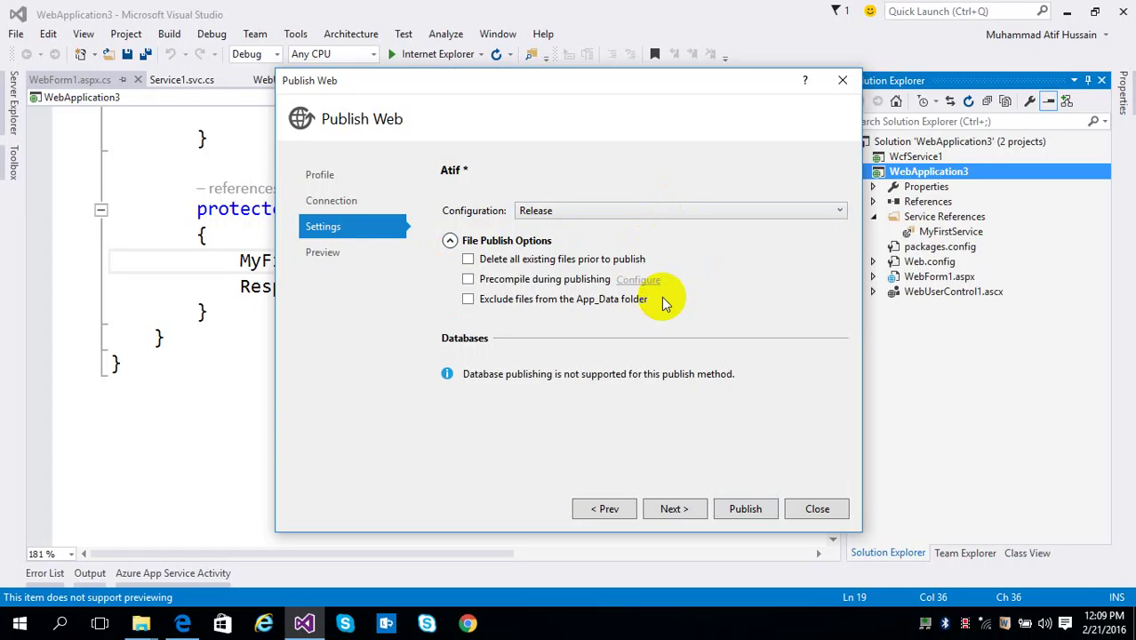
left_click(467, 260)
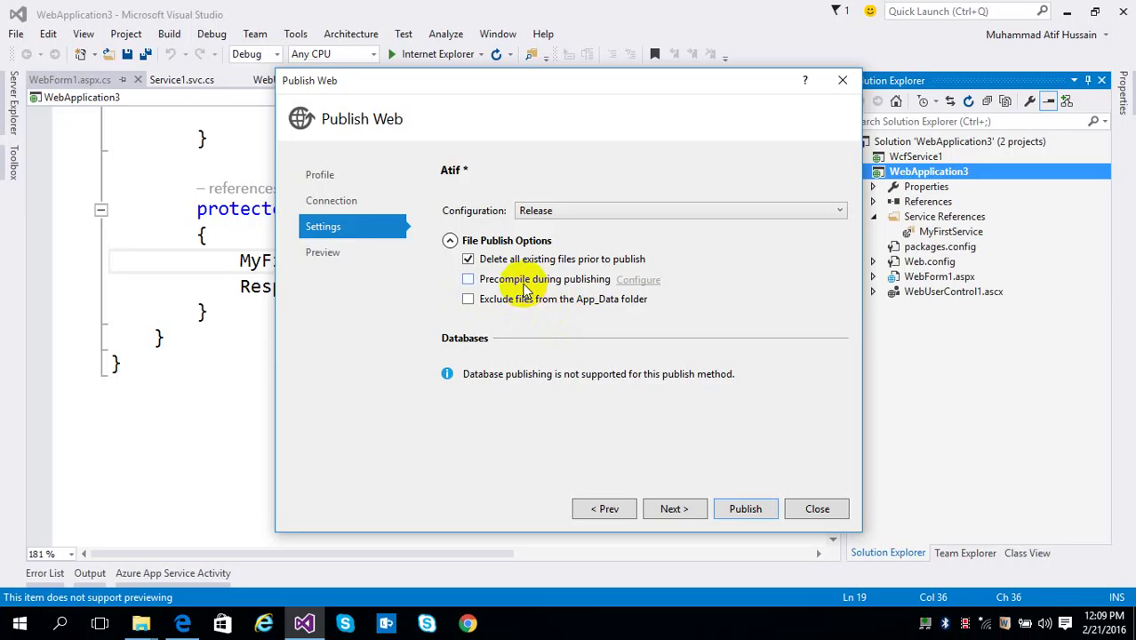
- Continue to the publish preview and publish the web application to e:\webdeploy
left_click(677, 512)
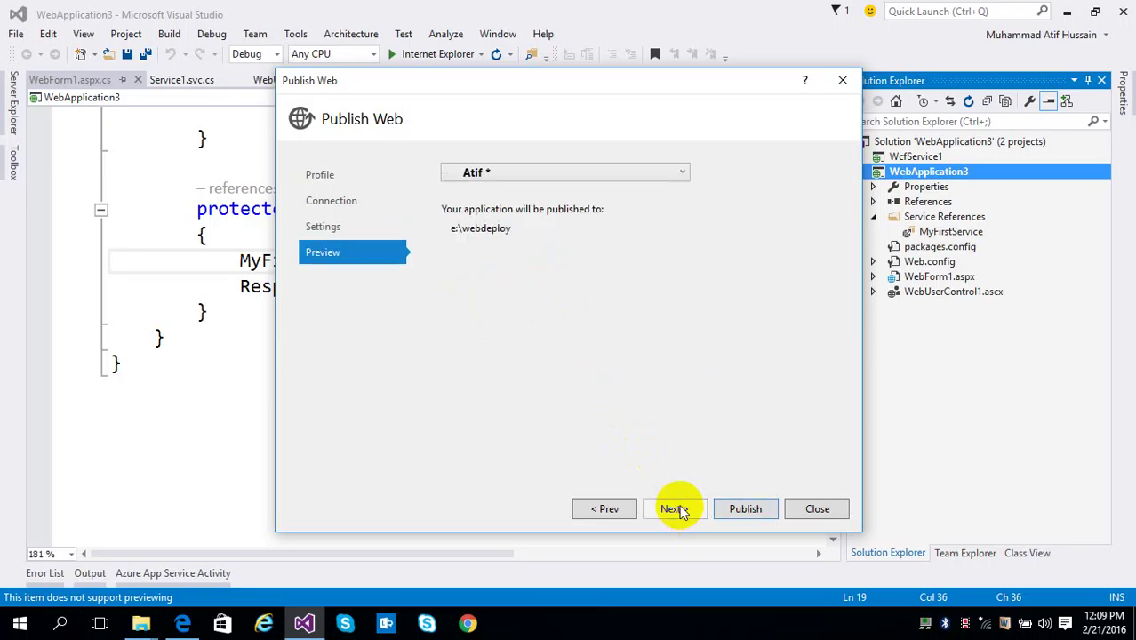
left_click(685, 509)
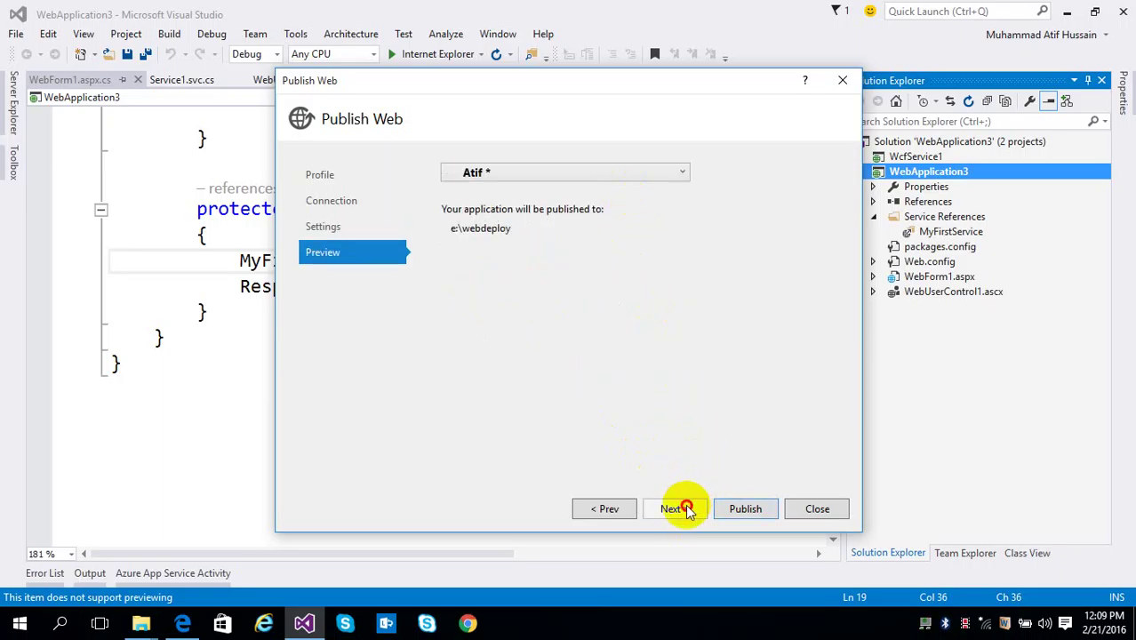
left_click(746, 512)
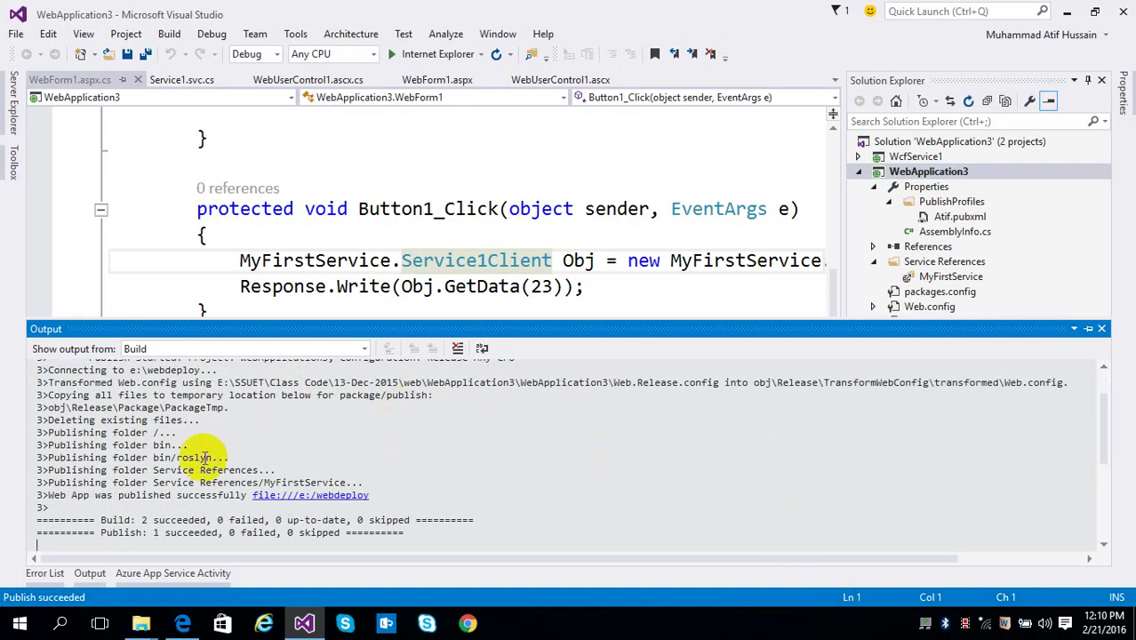
- Examine the publish result and the link to the published folder in the build output
left_click_drag(93, 495, 200, 495)
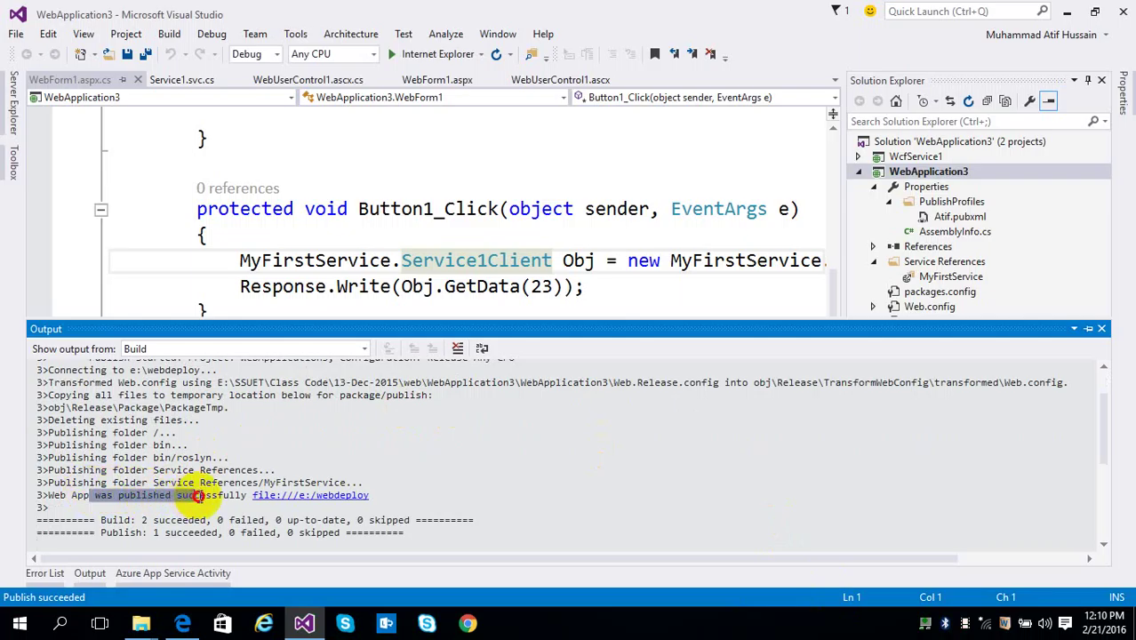
left_click(279, 501)
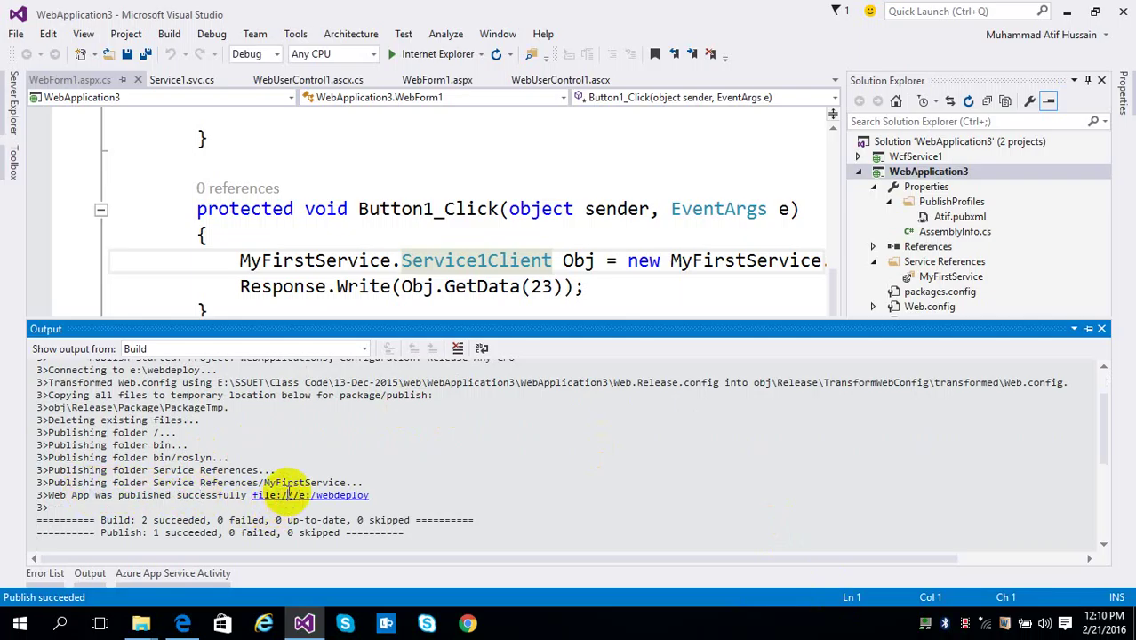
triple_click(287, 495)
left_click(290, 490)
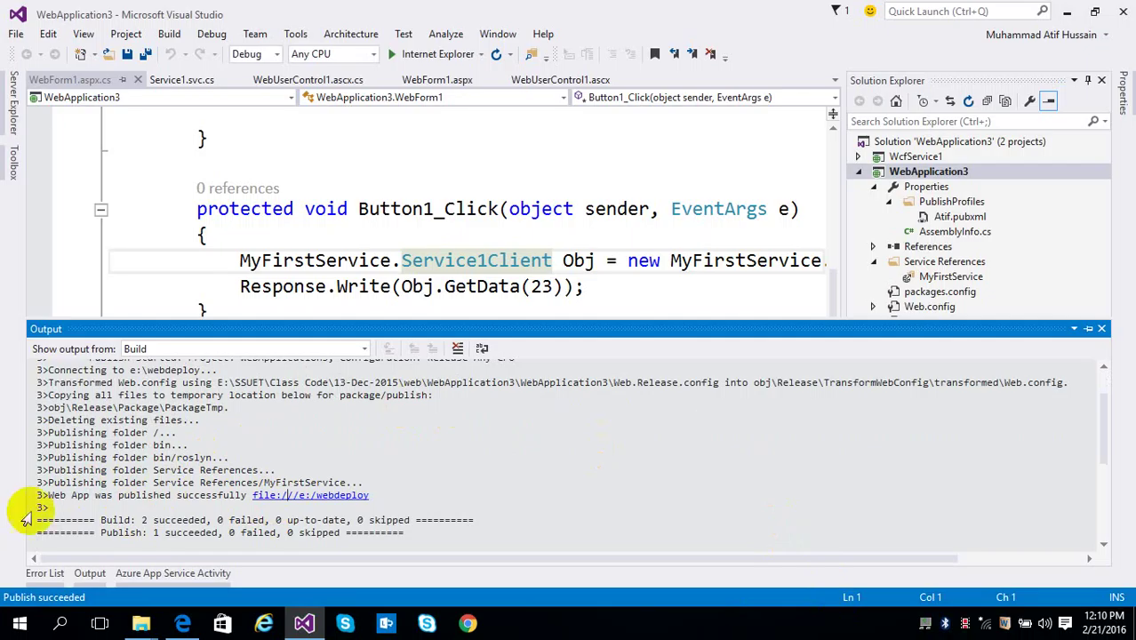
- Switch to File Explorer, open the webdeploy folder on drive E: and widen the Type column to read the file types
mouse_move(140, 622)
left_click(112, 546)
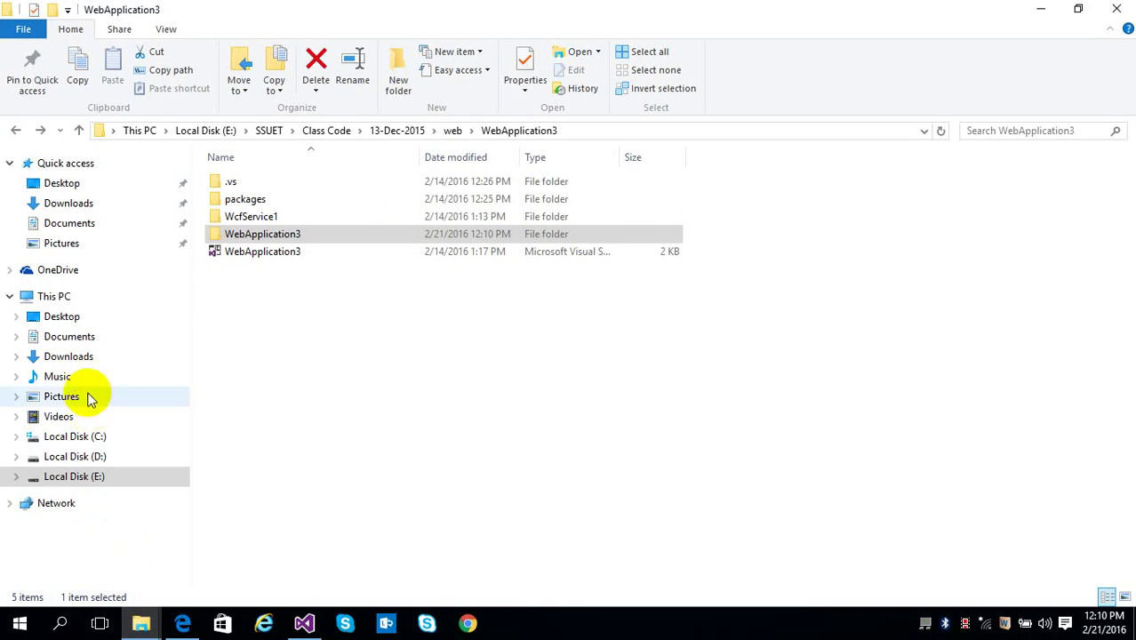
left_click(71, 477)
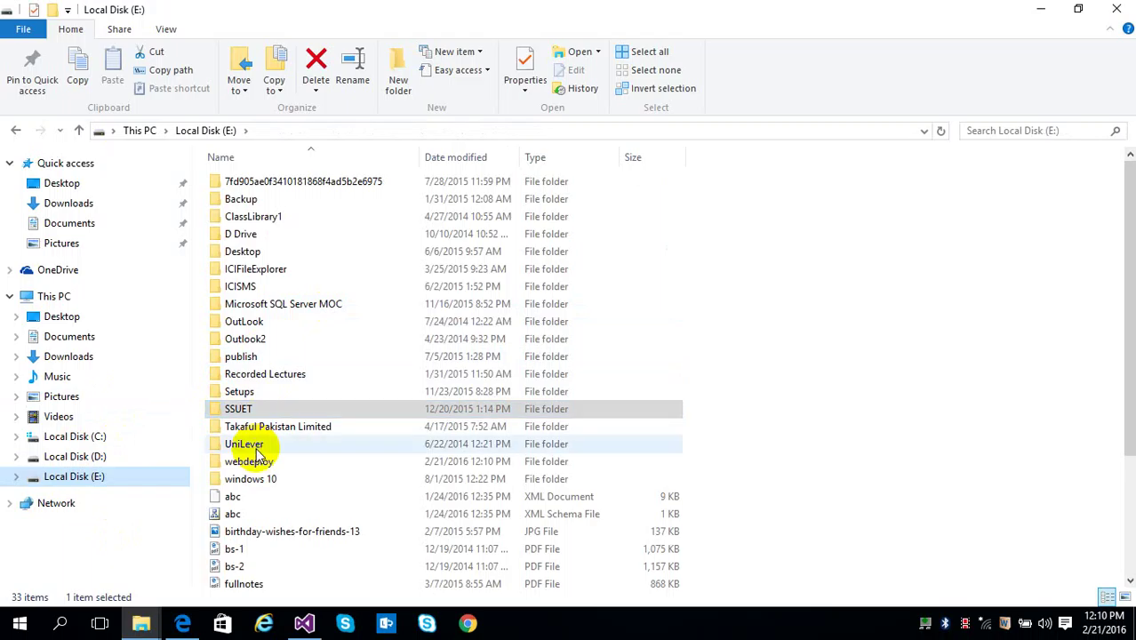
left_click(256, 410)
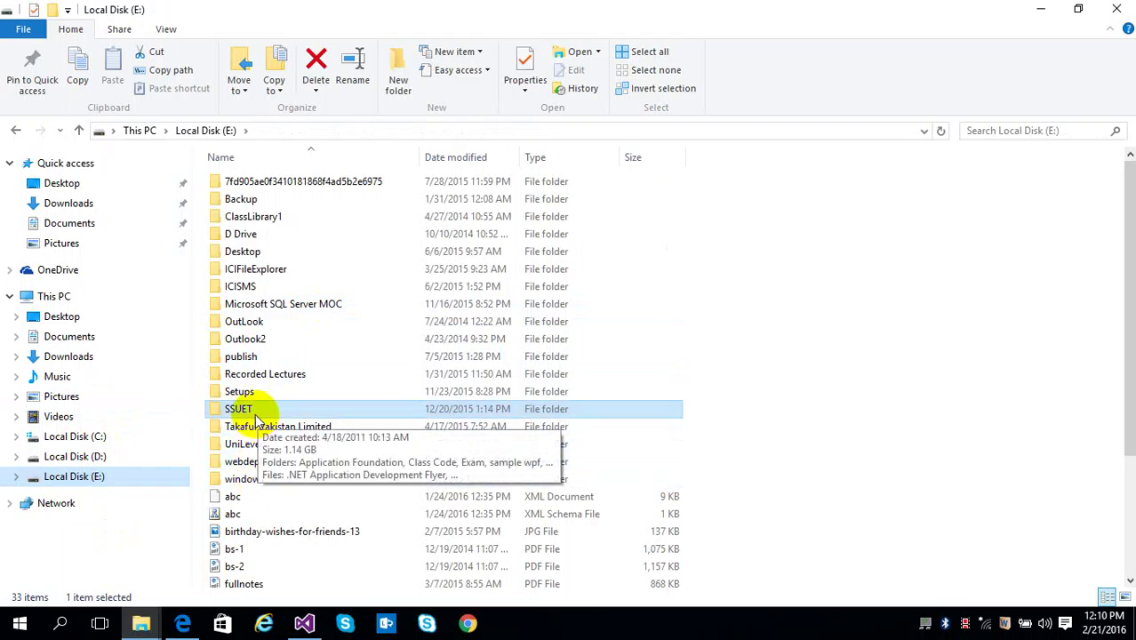
left_click(255, 461)
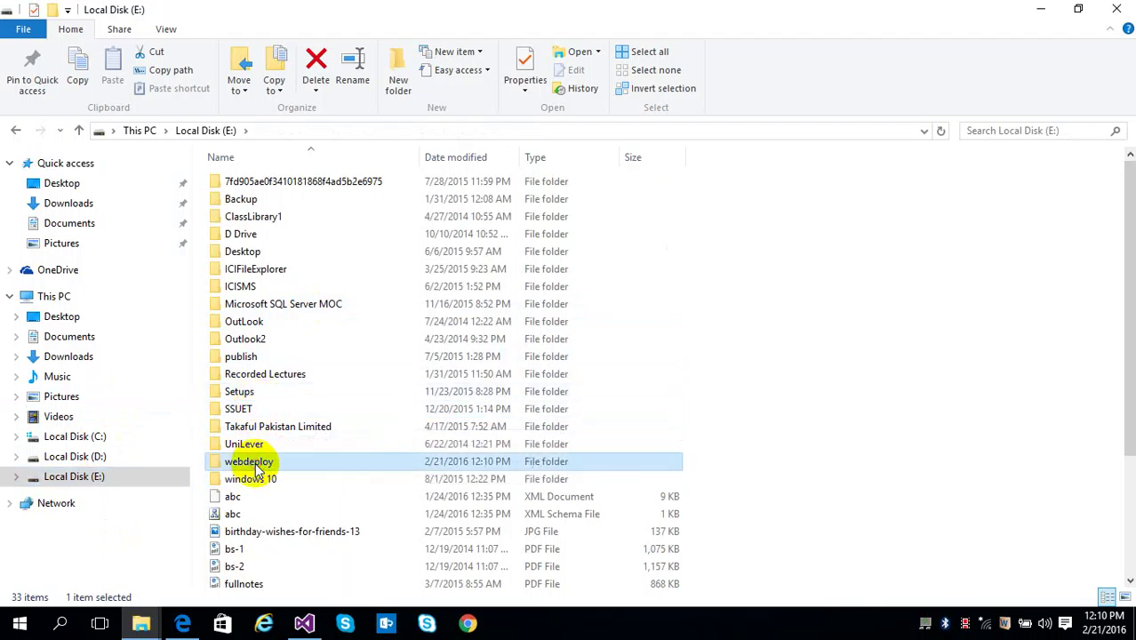
double_click(255, 460)
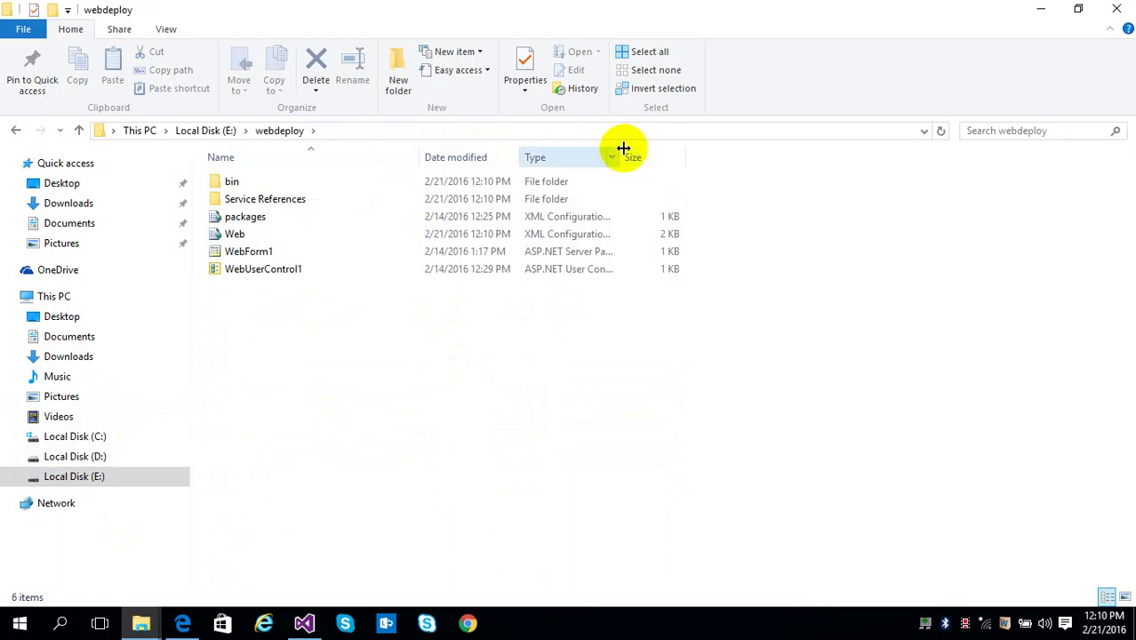
left_click_drag(621, 149, 715, 149)
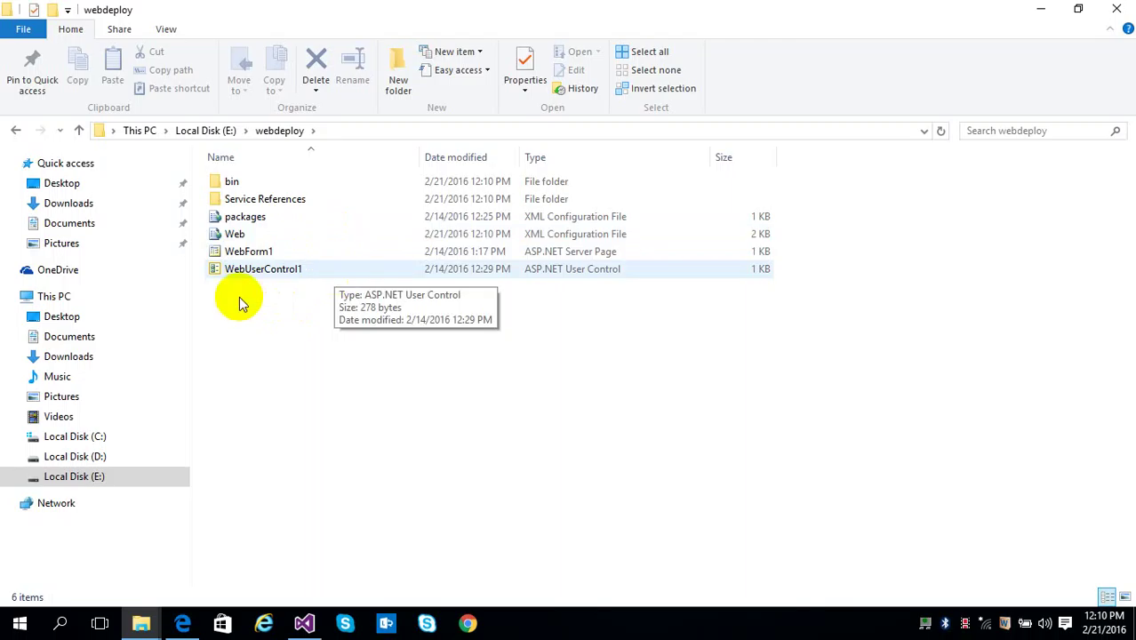
- Open the published WebForm1 page in Notepad, review its markup and close it
left_click(238, 252)
right_click(238, 252)
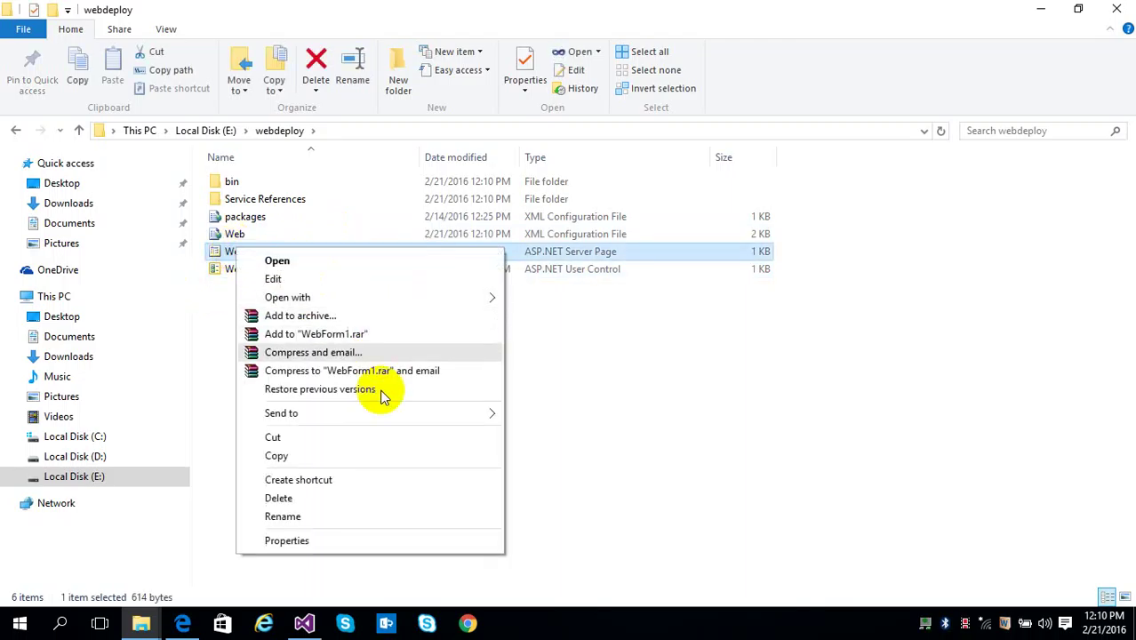
mouse_move(393, 413)
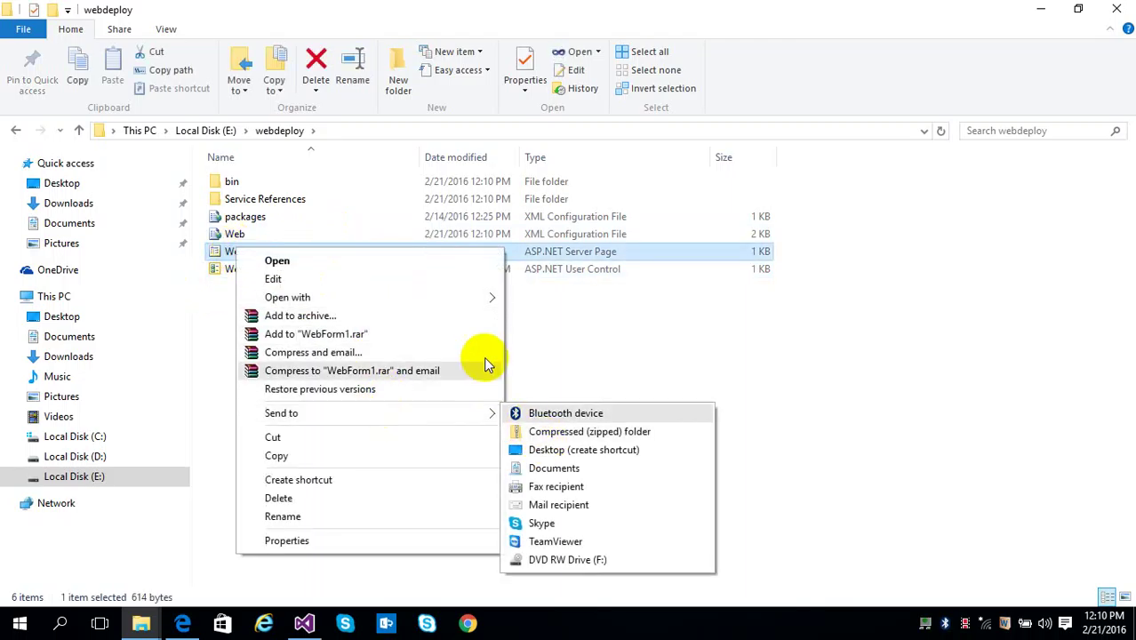
mouse_move(484, 300)
left_click(574, 341)
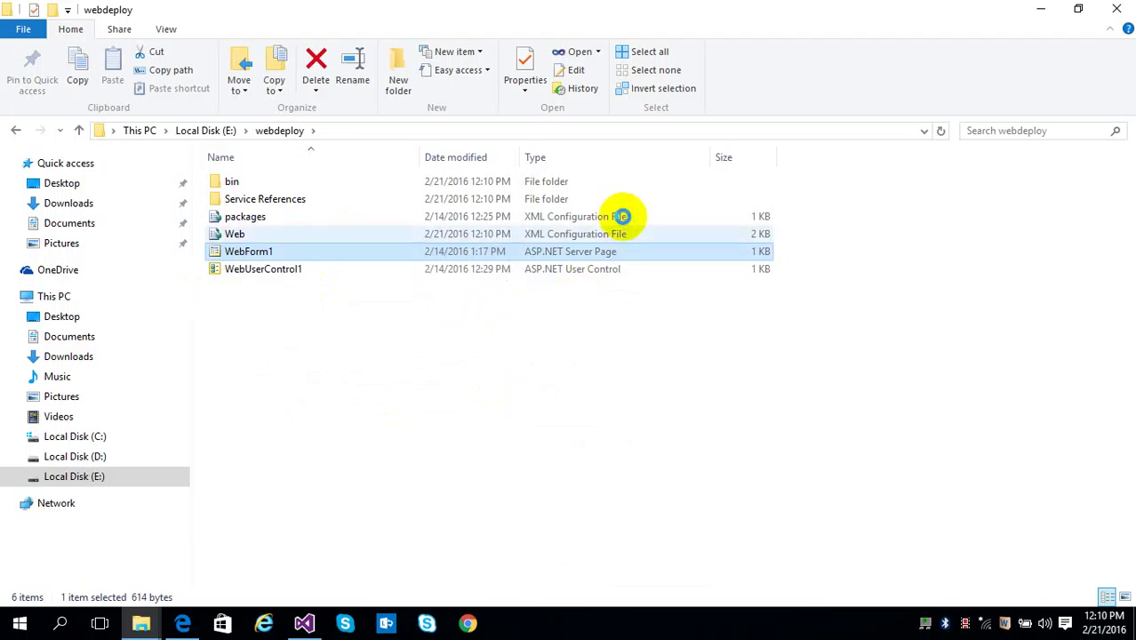
double_click(649, 86)
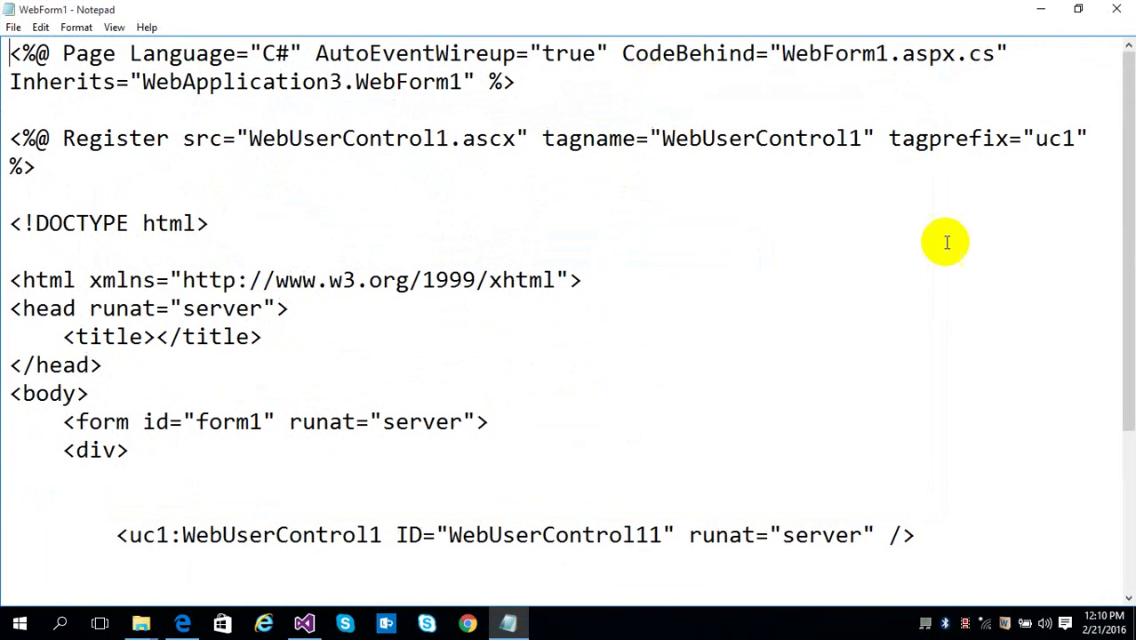
left_click_drag(1129, 238, 1124, 178)
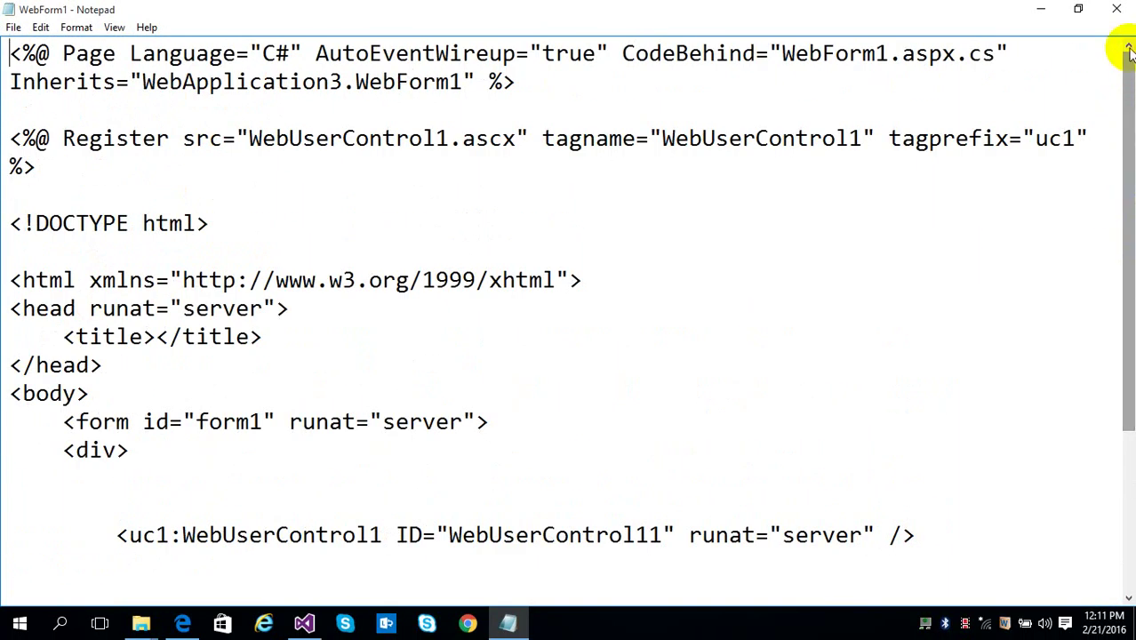
left_click(1114, 11)
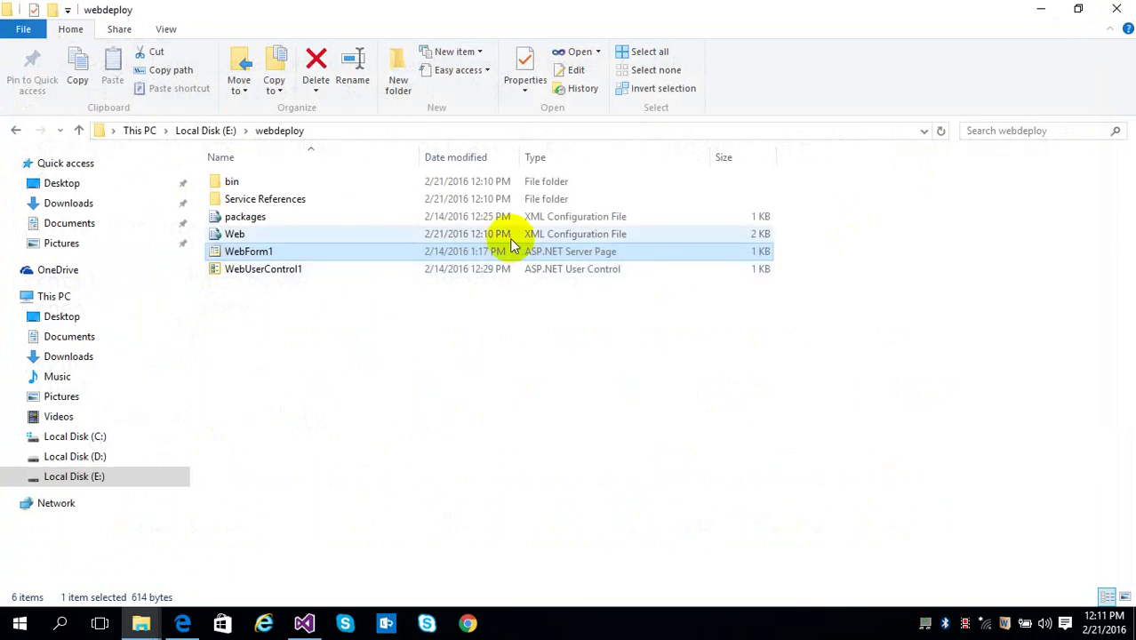
- Reopen WebForm1 in Notepad, inspect the CodeBehind attribute of its Page directive and close the file
right_click(239, 263)
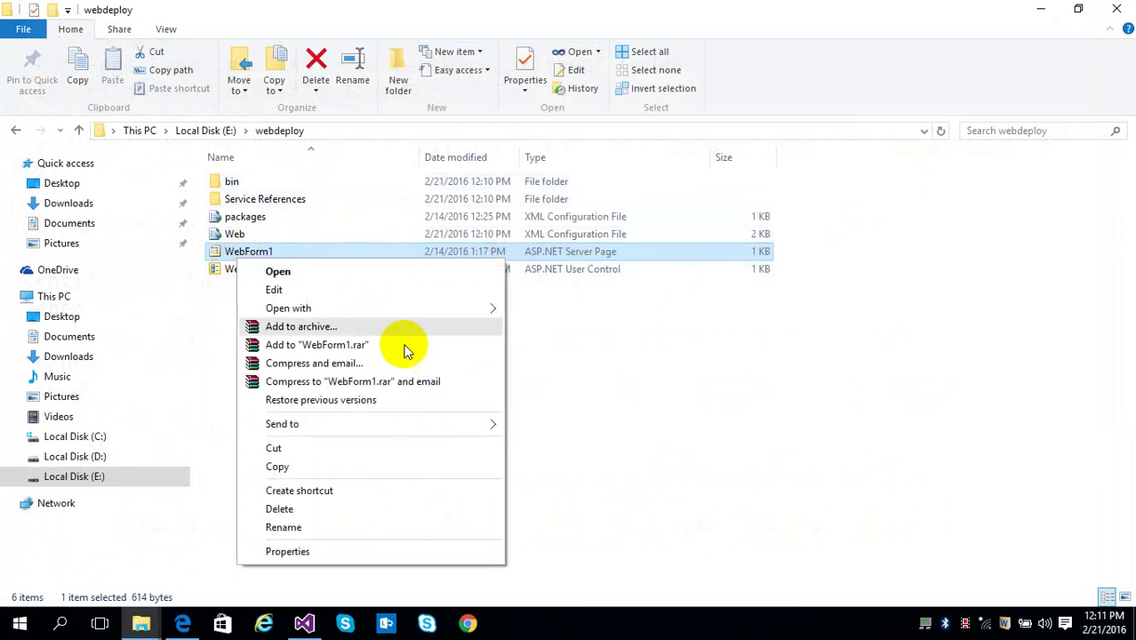
mouse_move(431, 315)
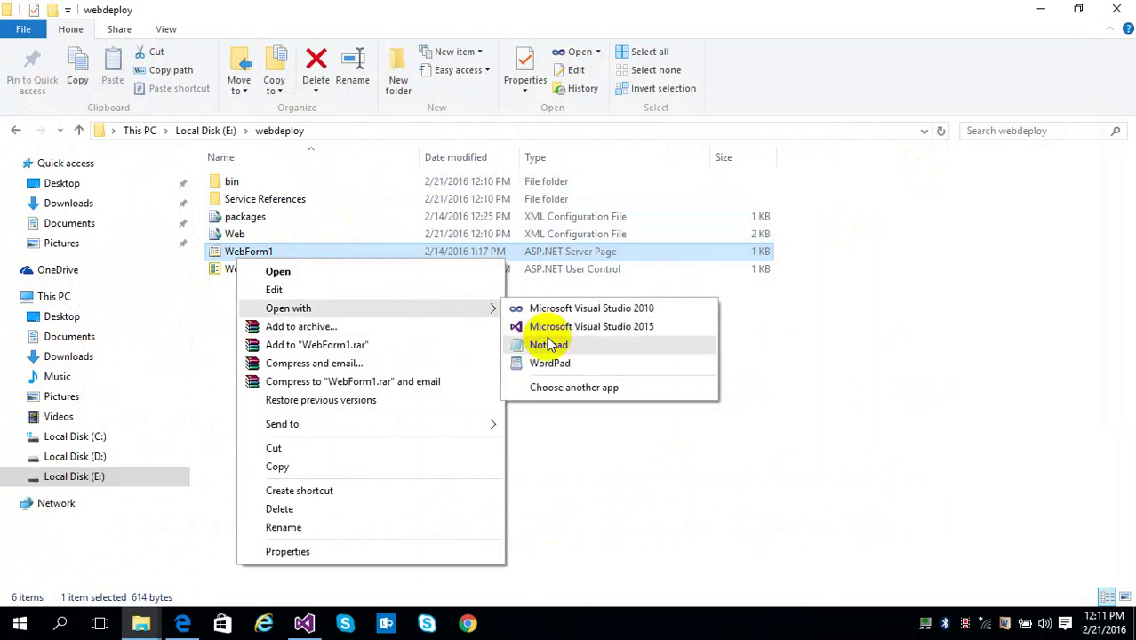
left_click(551, 328)
double_click(579, 94)
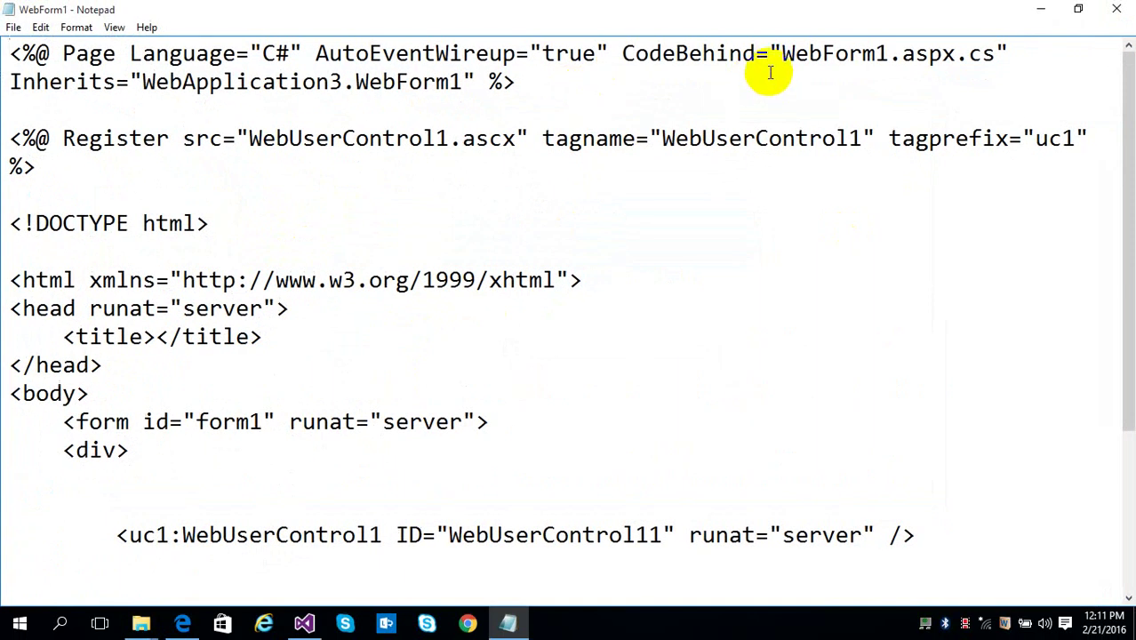
left_click_drag(622, 53, 996, 44)
left_click(883, 97)
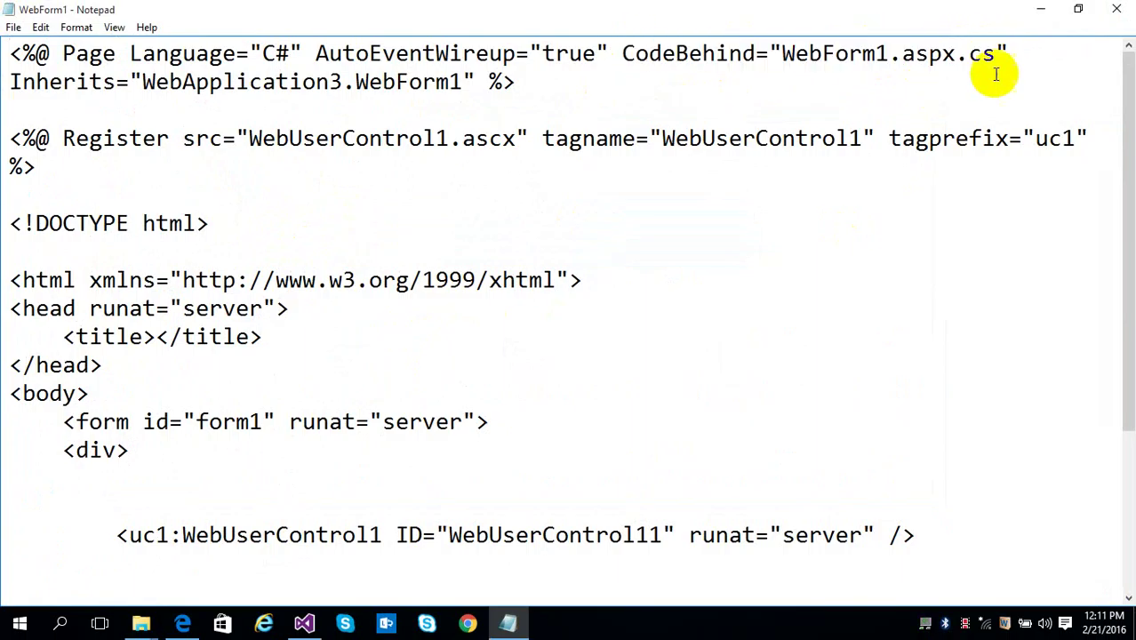
double_click(799, 45)
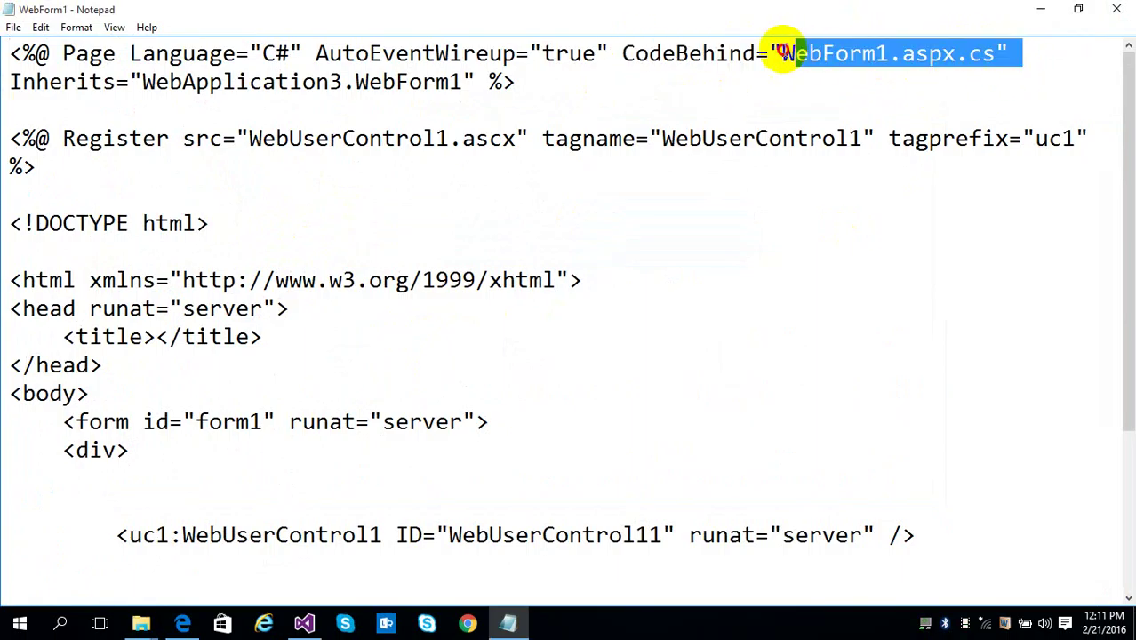
left_click(1102, 9)
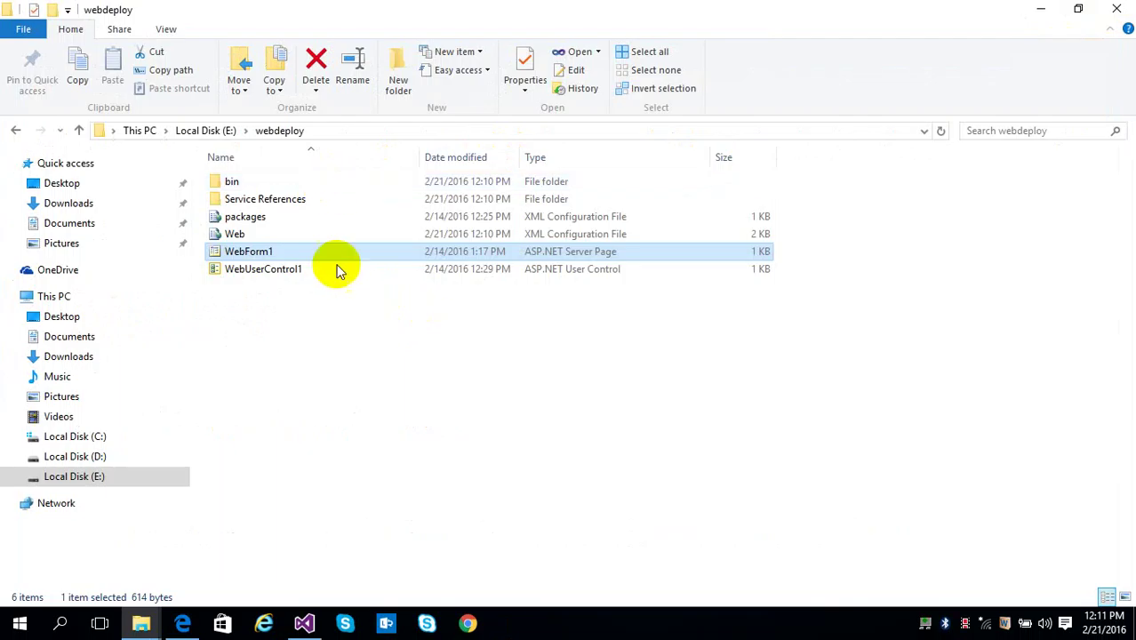
- Open the published bin folder, widen the Name column and select WebApplication3.dll for inspection
double_click(236, 182)
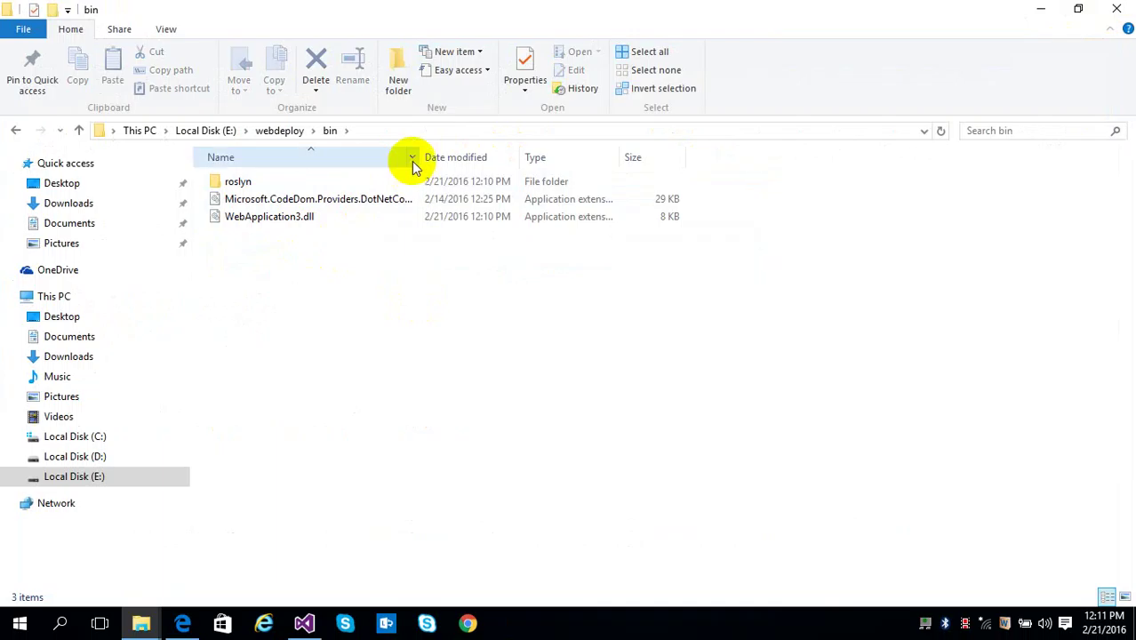
left_click_drag(420, 156, 521, 155)
left_click(295, 222)
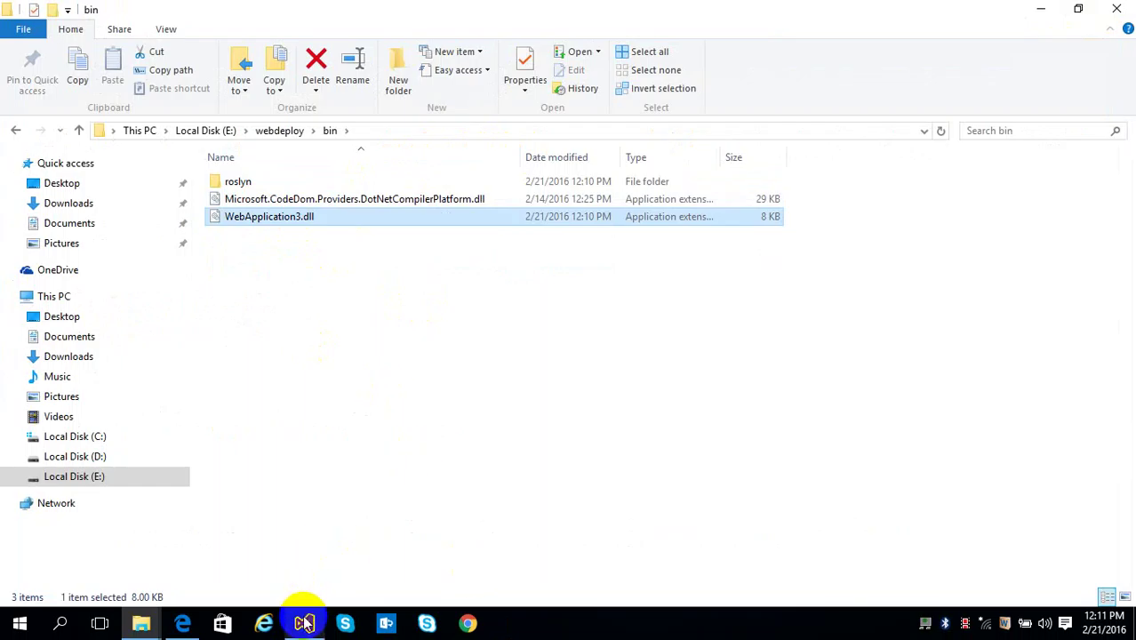
- Copy all published items in E:\webdeploy and open C:\inetpub\wwwroot\WebApplication3 in the other File Explorer window
left_click(286, 134)
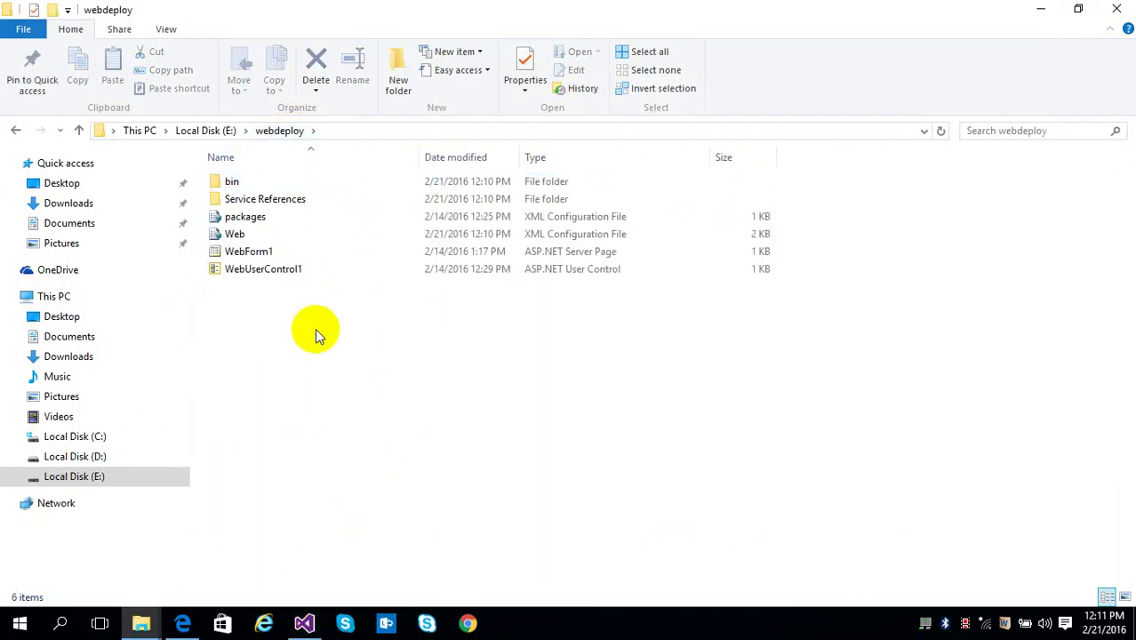
key("ctrl+a")
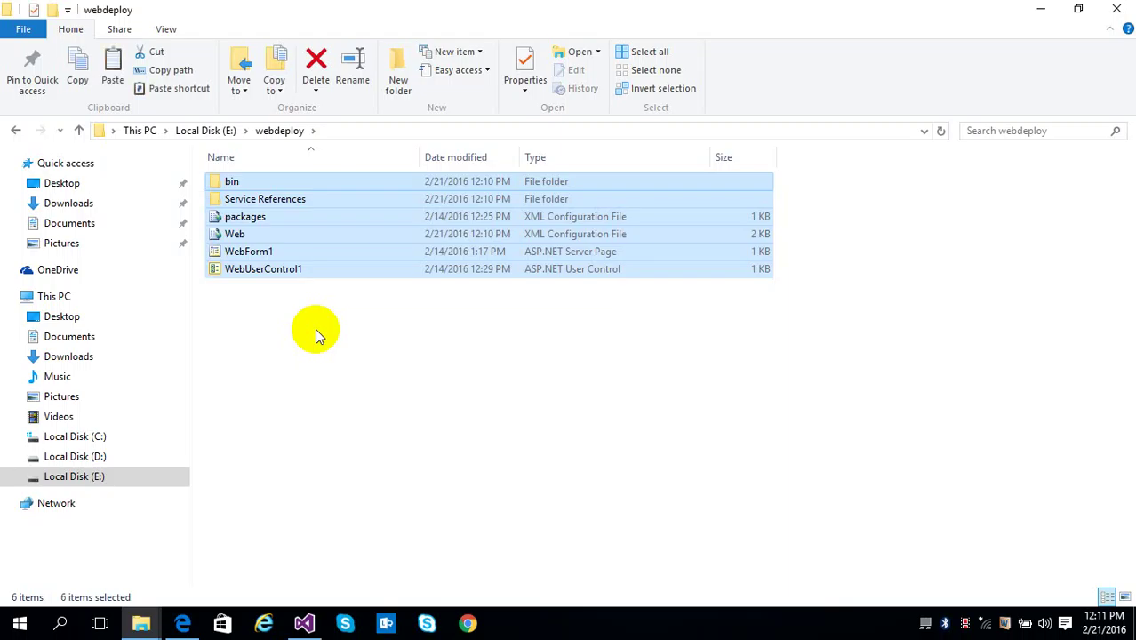
left_click(142, 622)
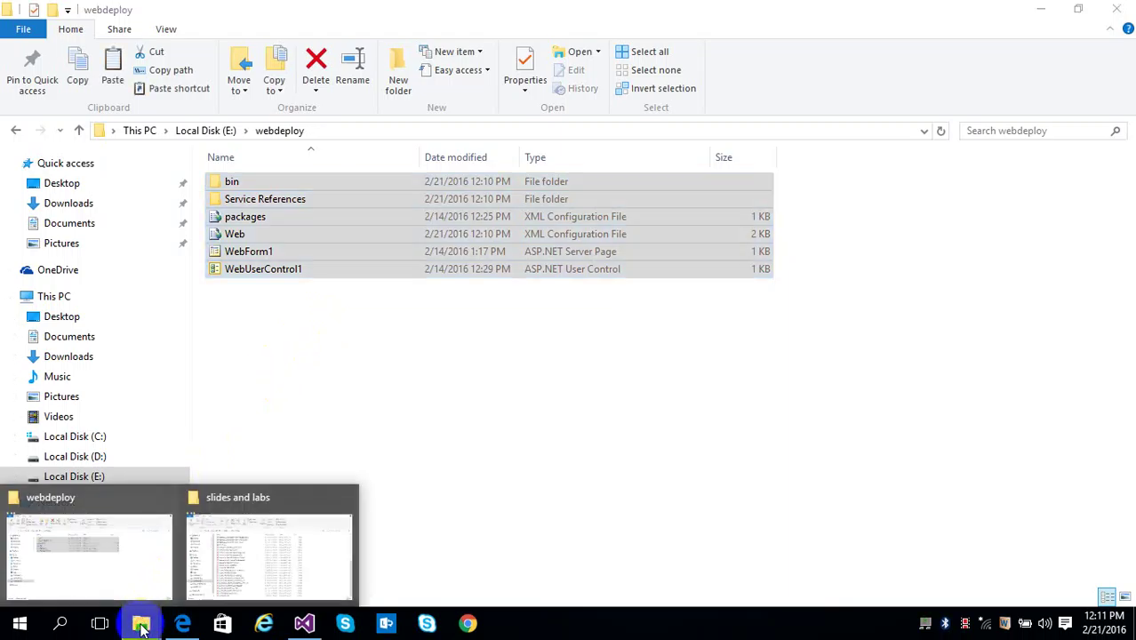
left_click(222, 574)
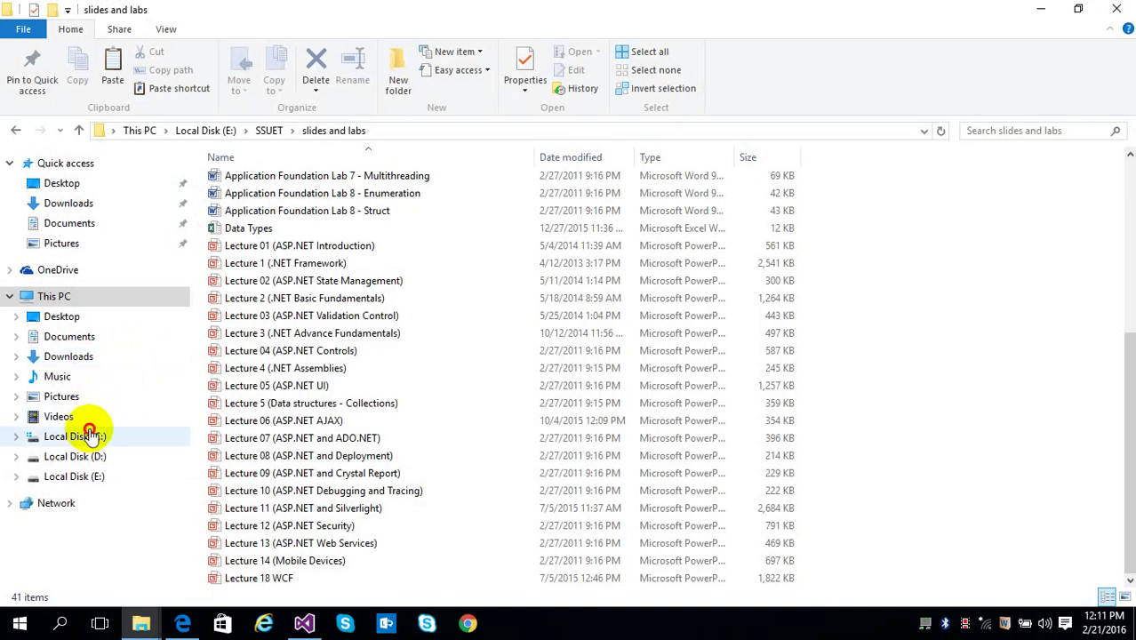
left_click(89, 436)
double_click(246, 199)
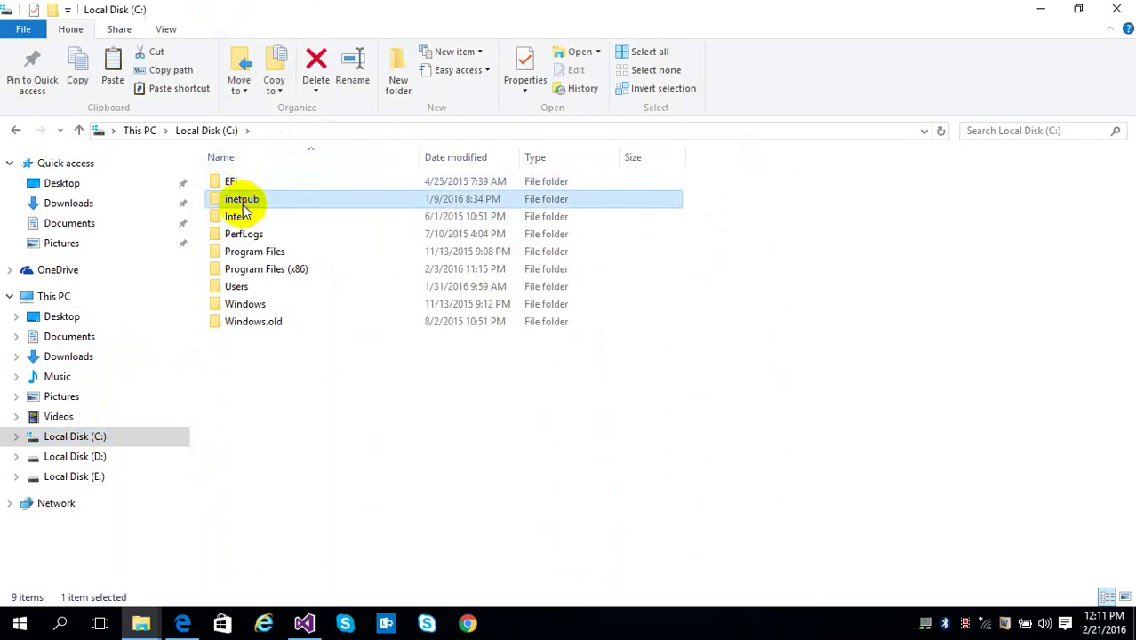
double_click(249, 286)
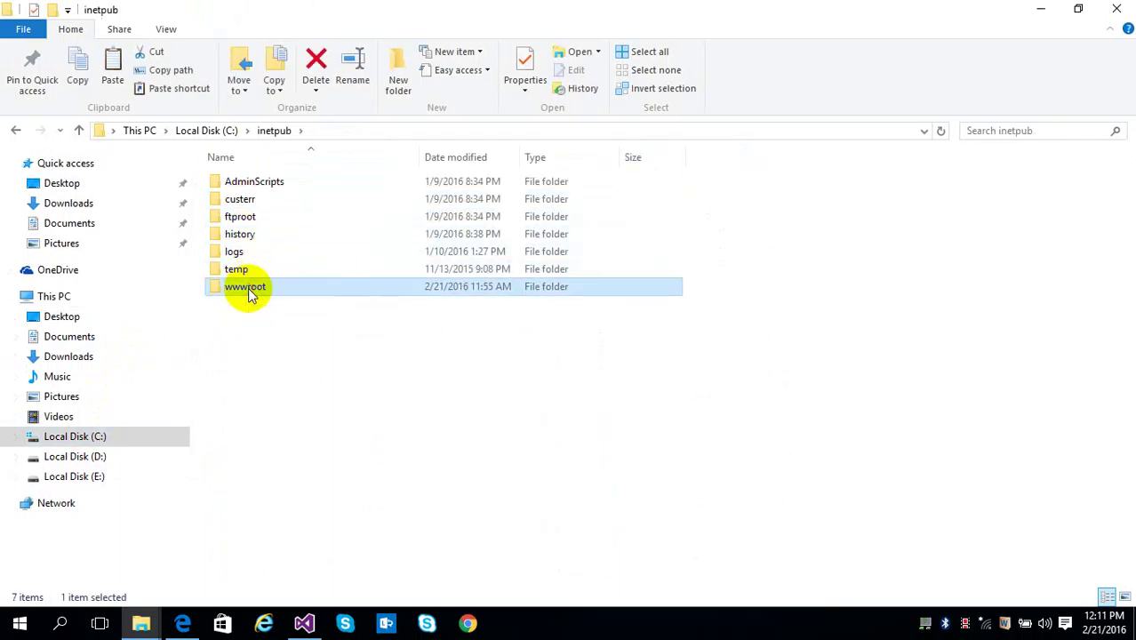
double_click(260, 220)
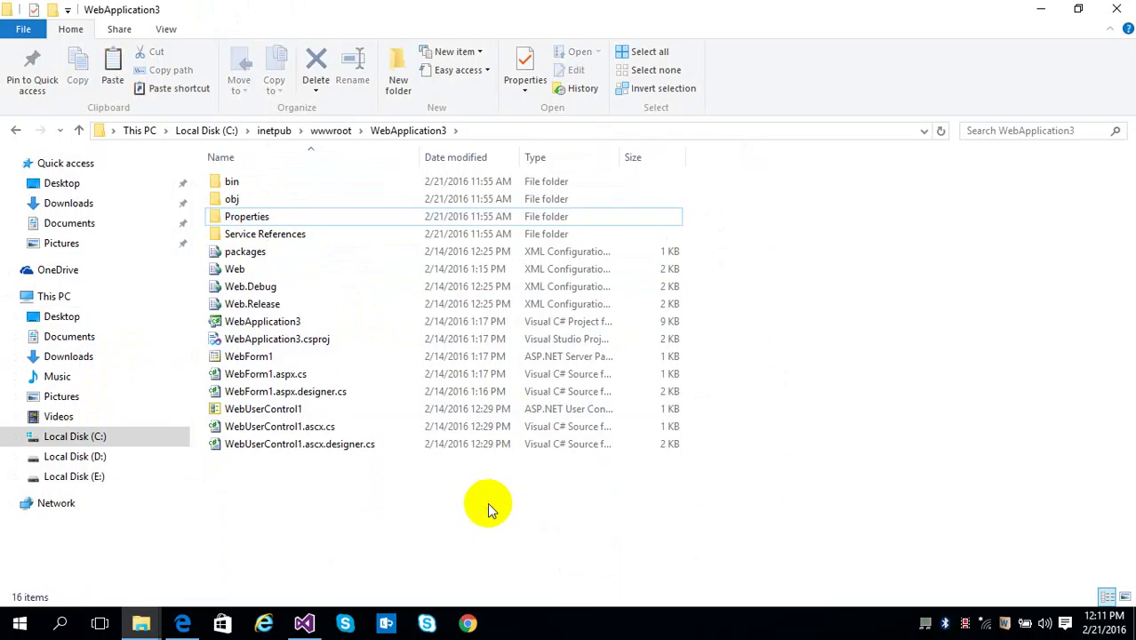
- Permanently delete everything in C:\inetpub\wwwroot\WebApplication3, granting administrator permission for all the items
key("ctrl+a")
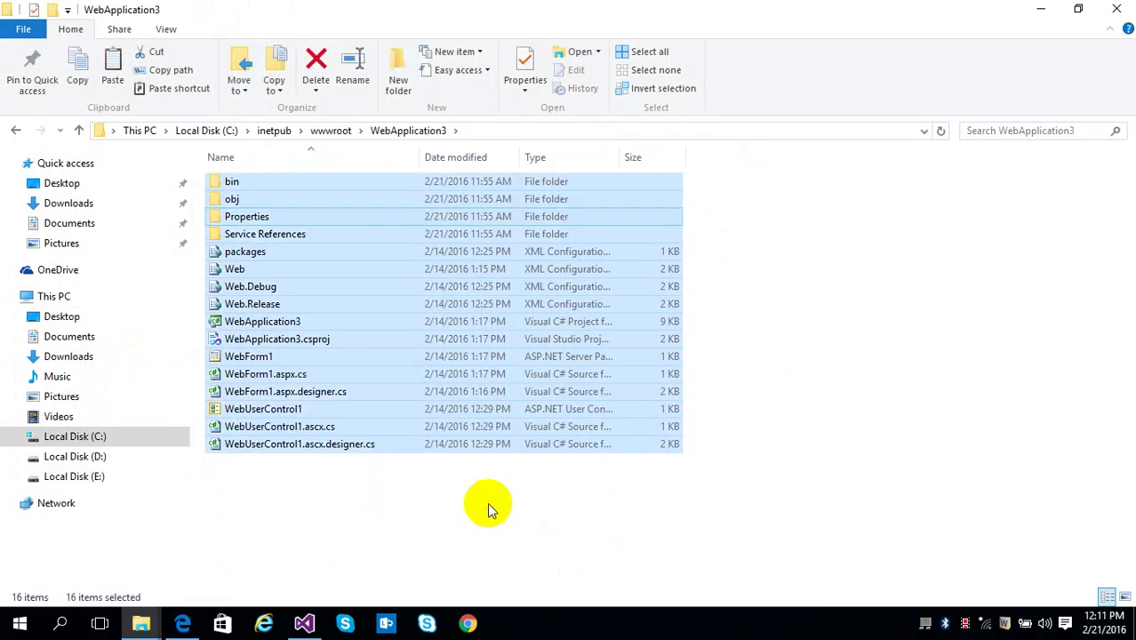
key("shift+Delete")
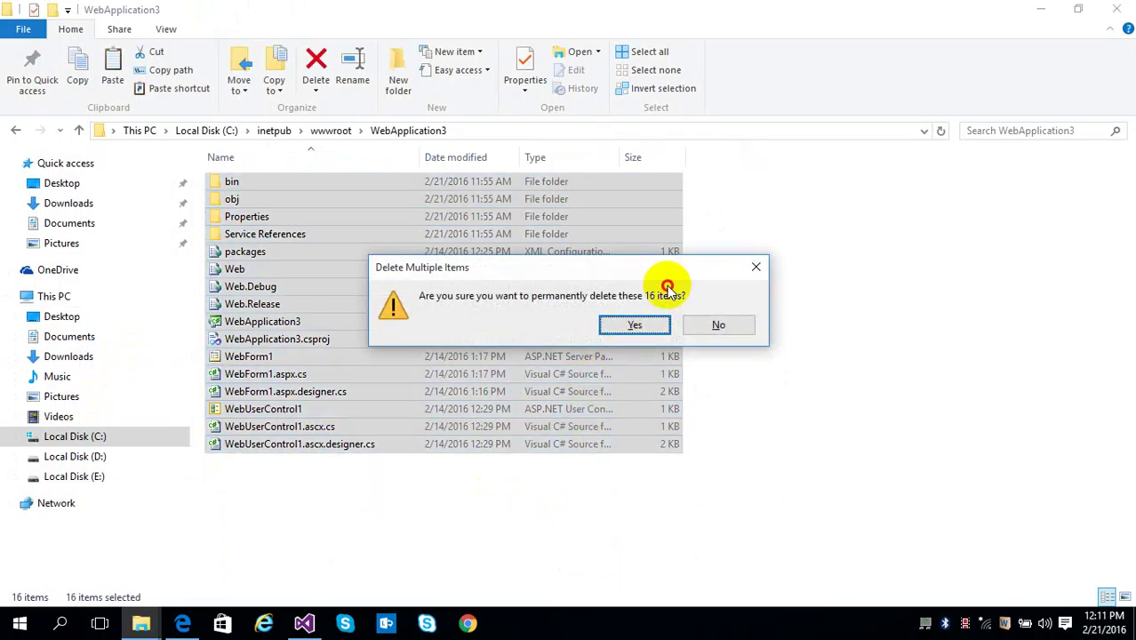
left_click(656, 325)
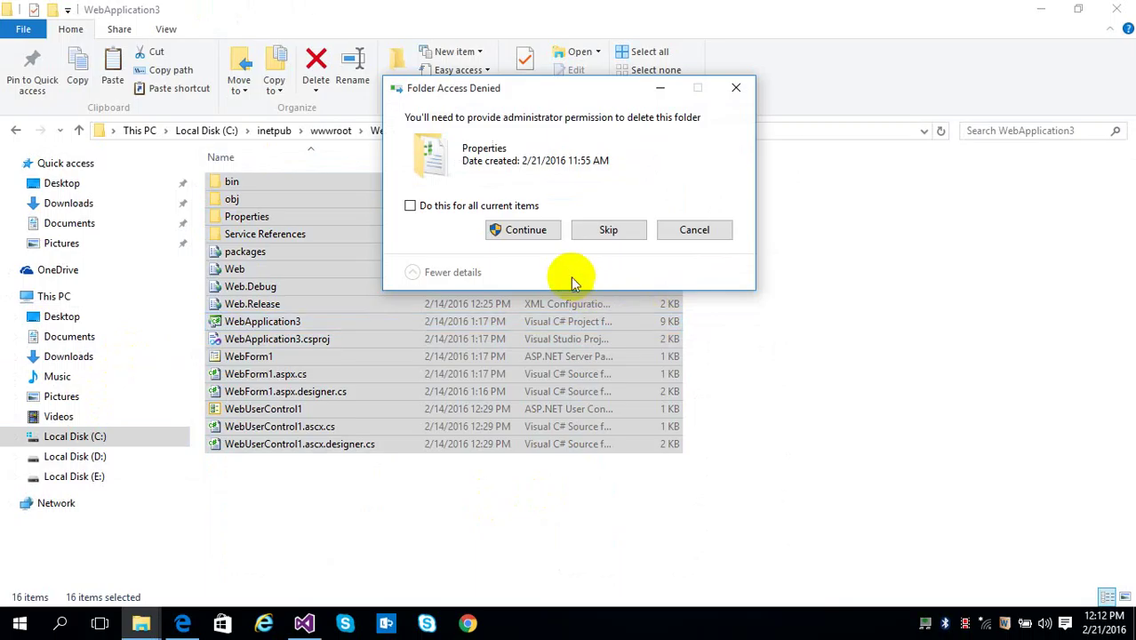
left_click(527, 231)
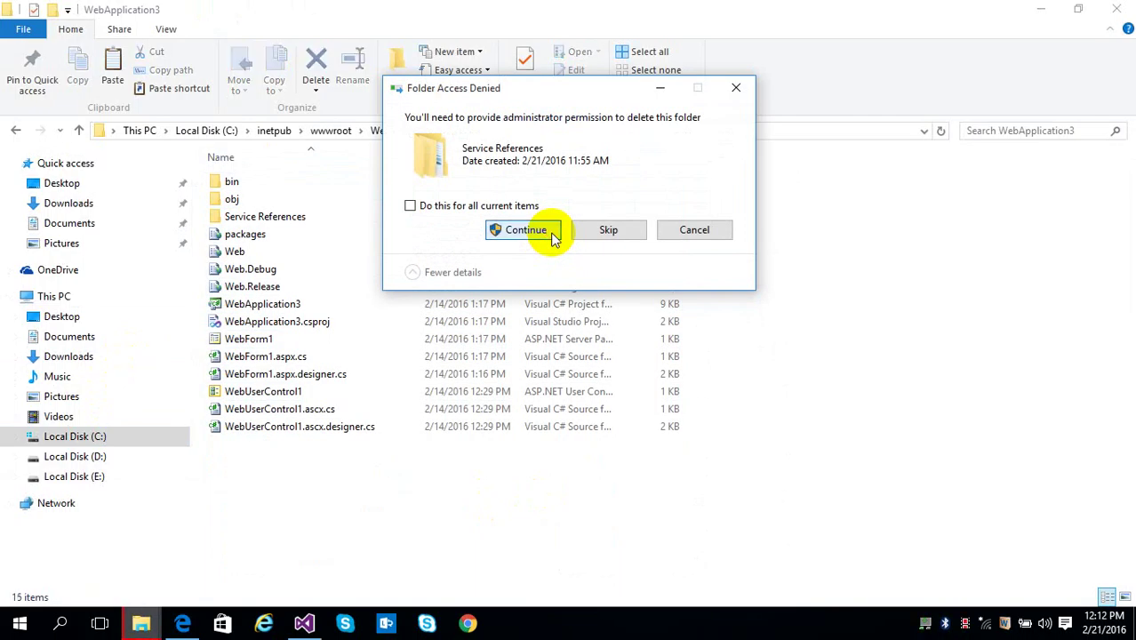
left_click(552, 234)
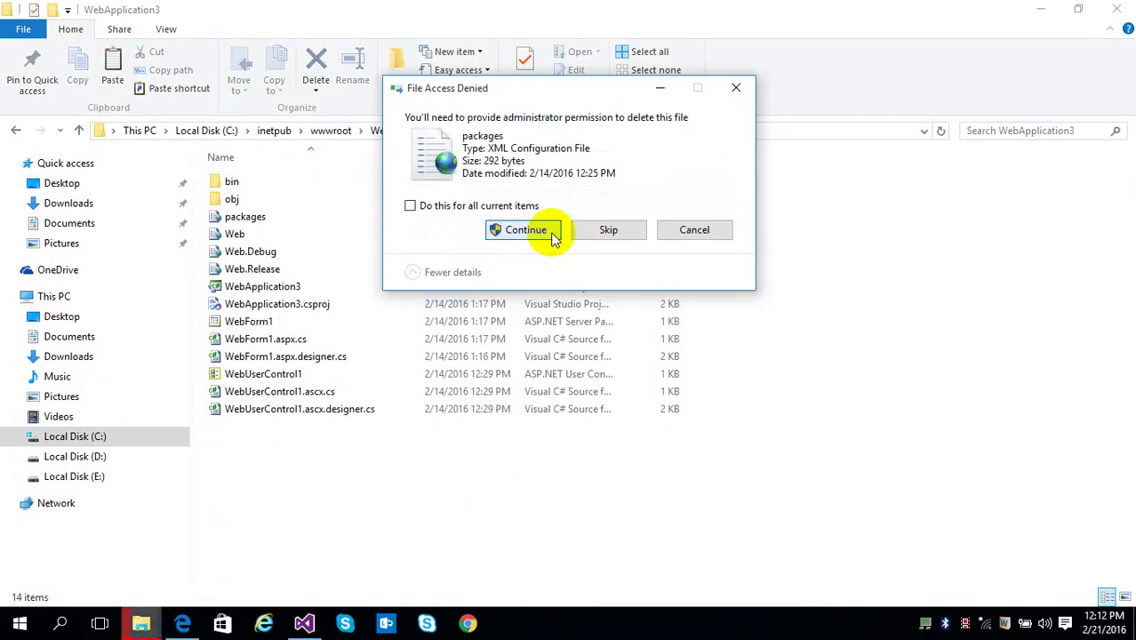
left_click(552, 234)
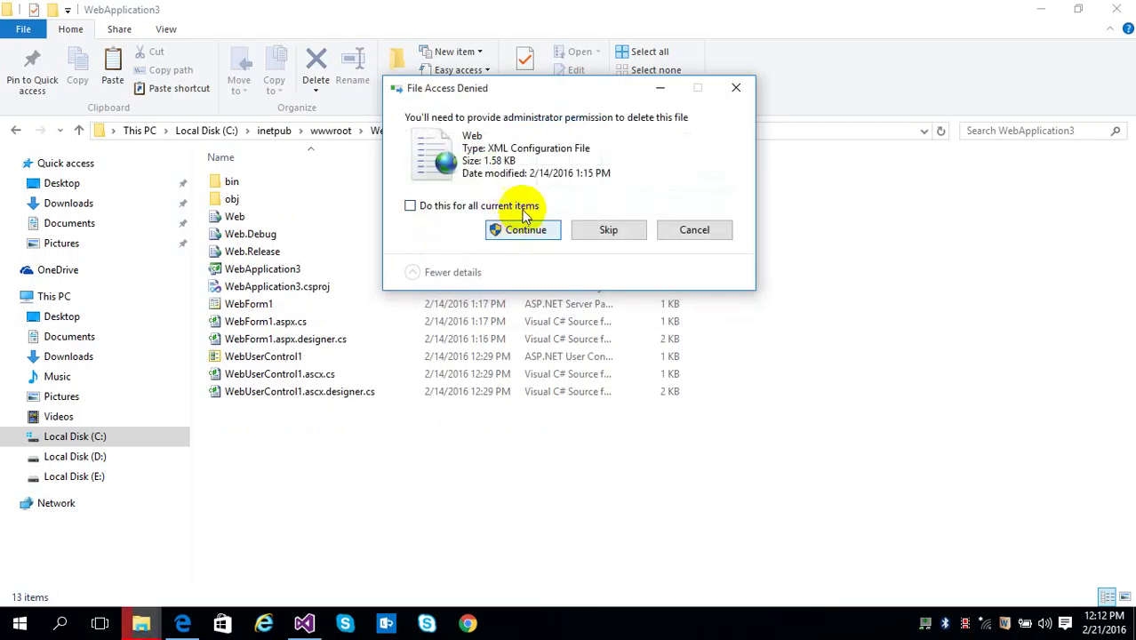
left_click(524, 224)
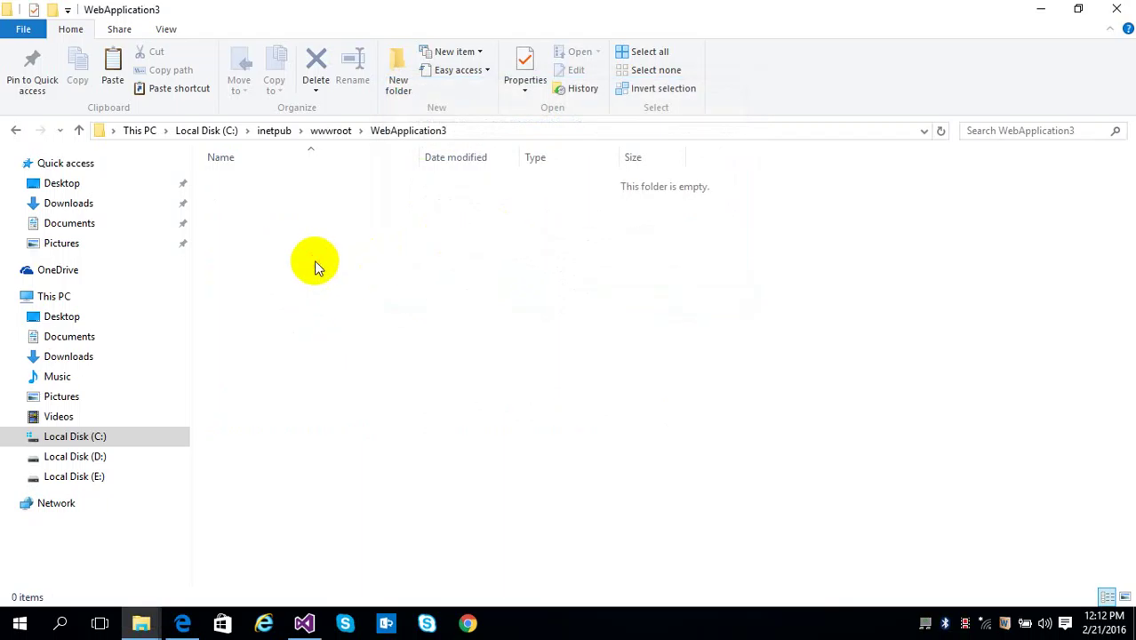
- Paste the published items into the emptied WebApplication3 folder with administrator permission, and check their combined properties
key("ctrl+v")
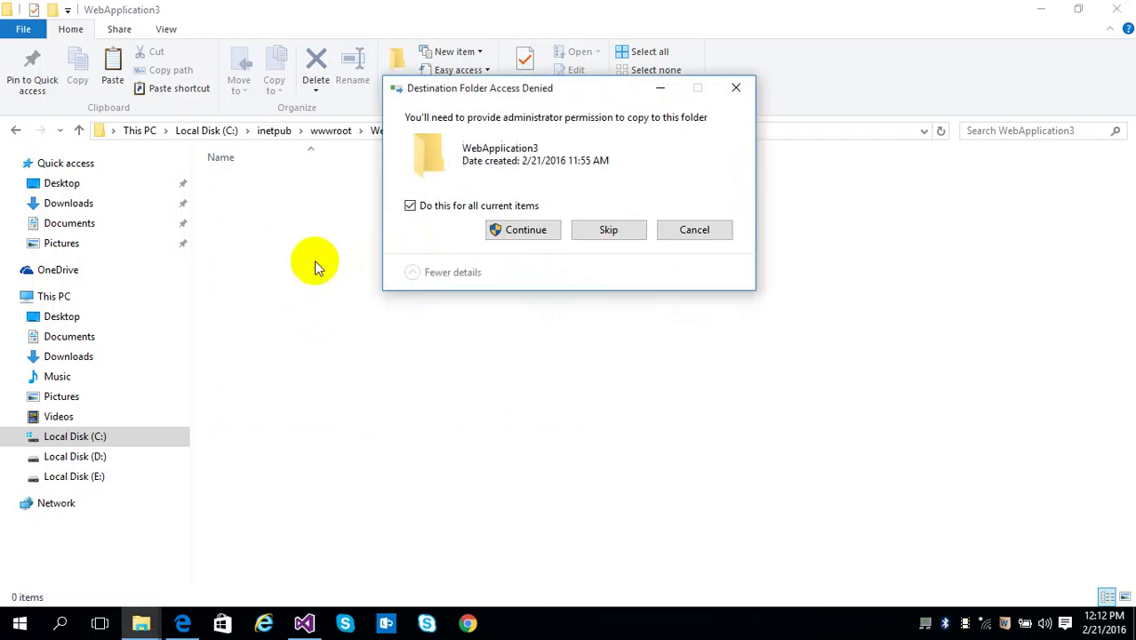
left_click(524, 232)
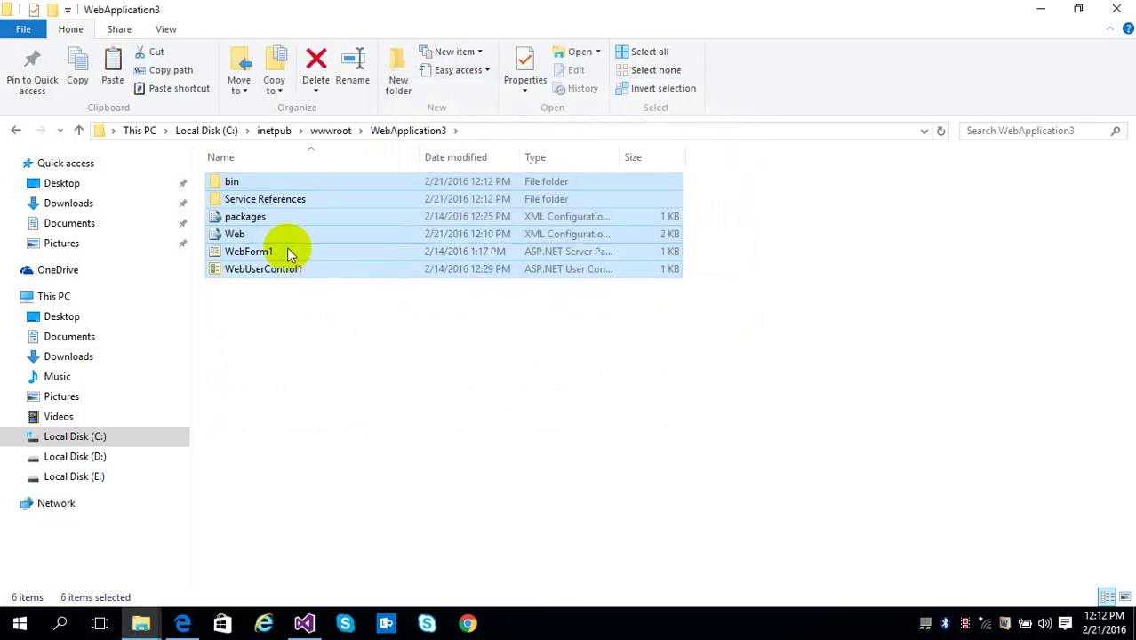
right_click(287, 249)
left_click(337, 468)
left_click(473, 586)
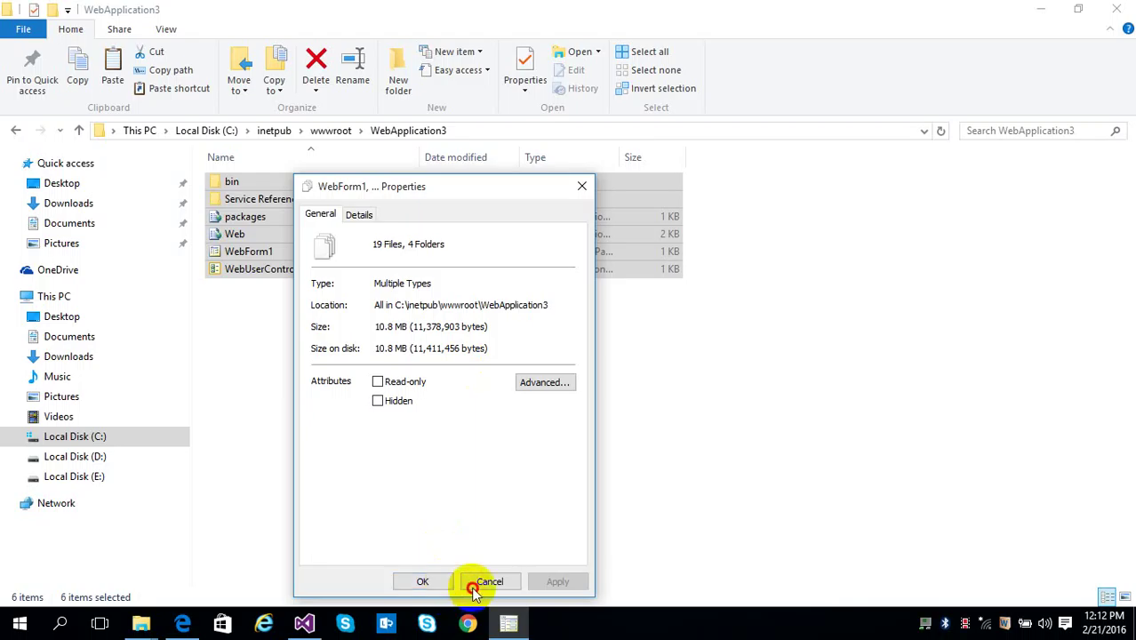
left_click(343, 325)
- Look through the deployed Service References, bin and bin\roslyn folders, ending back in bin
left_click(279, 202)
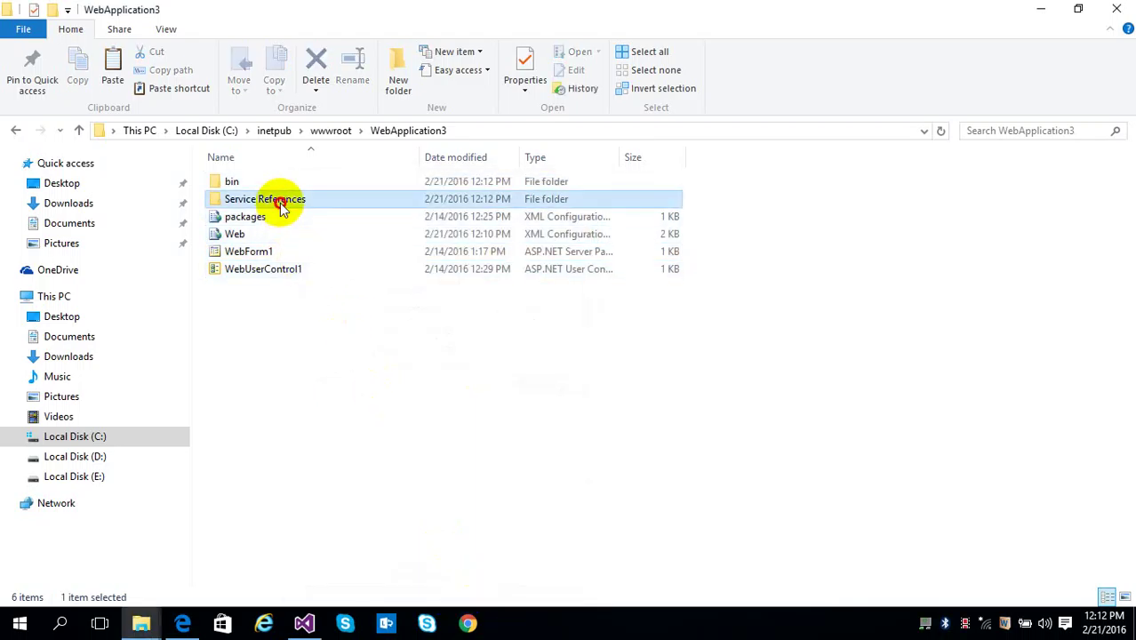
double_click(280, 203)
key("BackSpace")
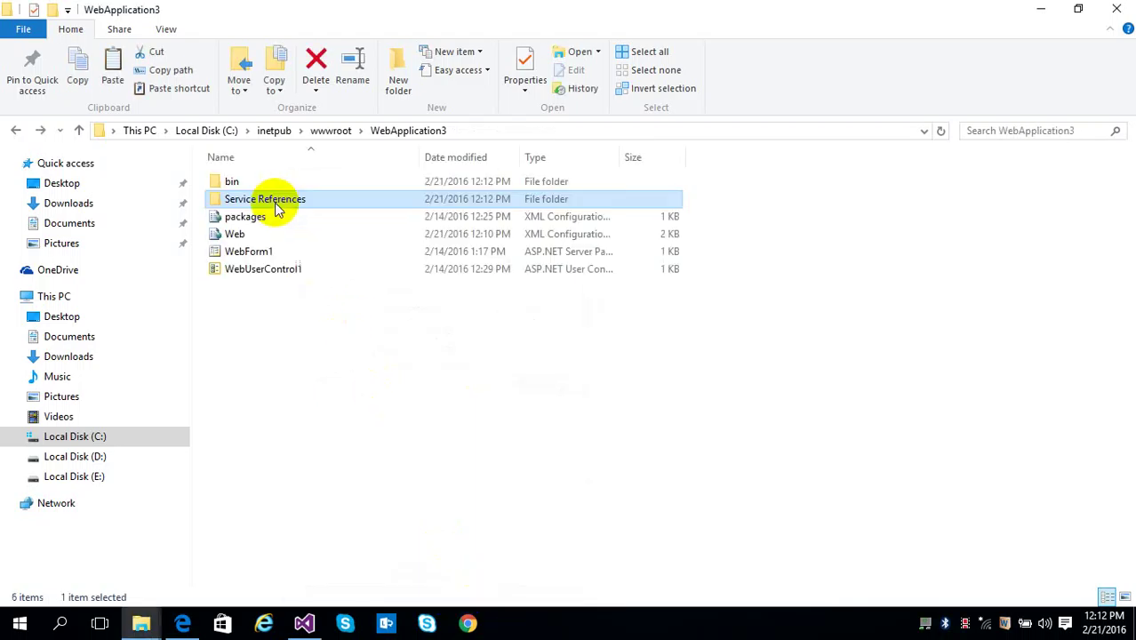
left_click(260, 187)
double_click(260, 188)
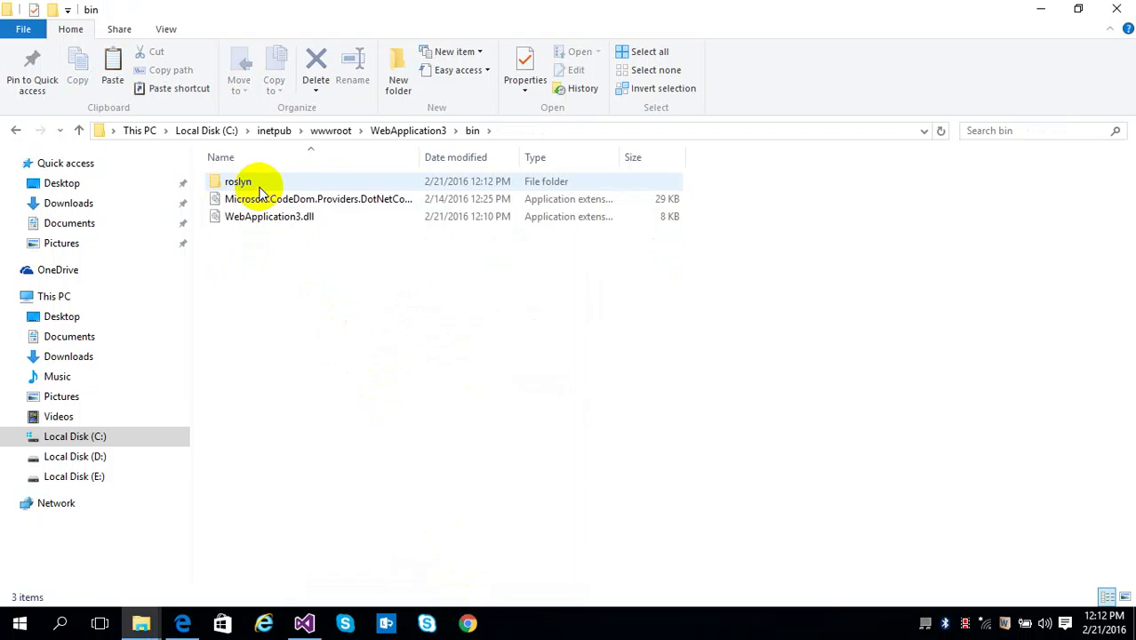
double_click(293, 182)
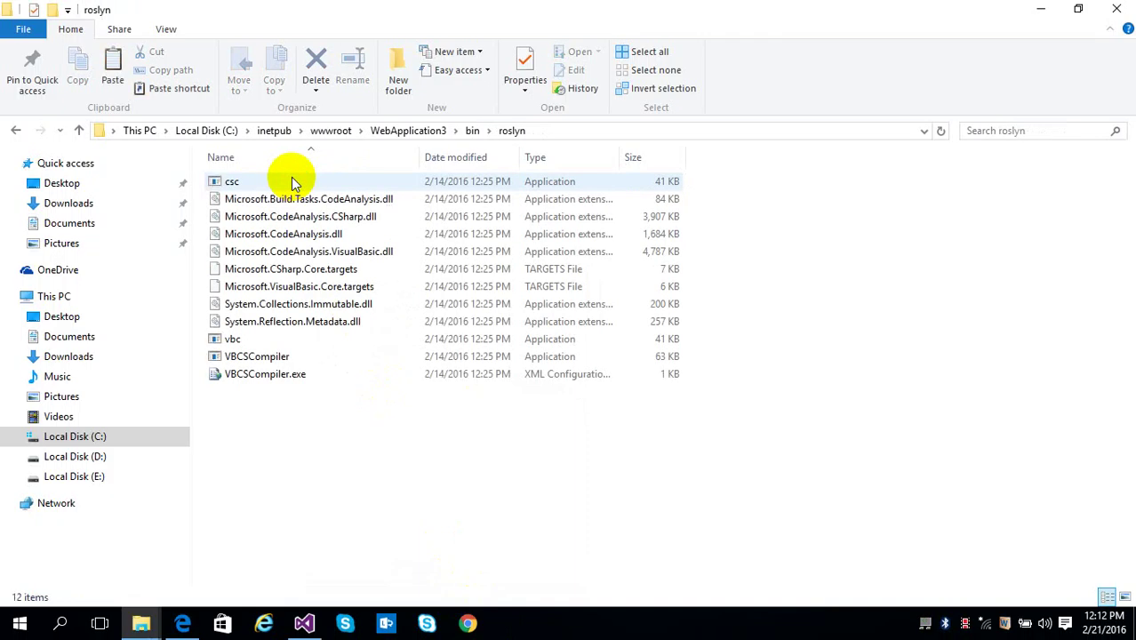
key("BackSpace")
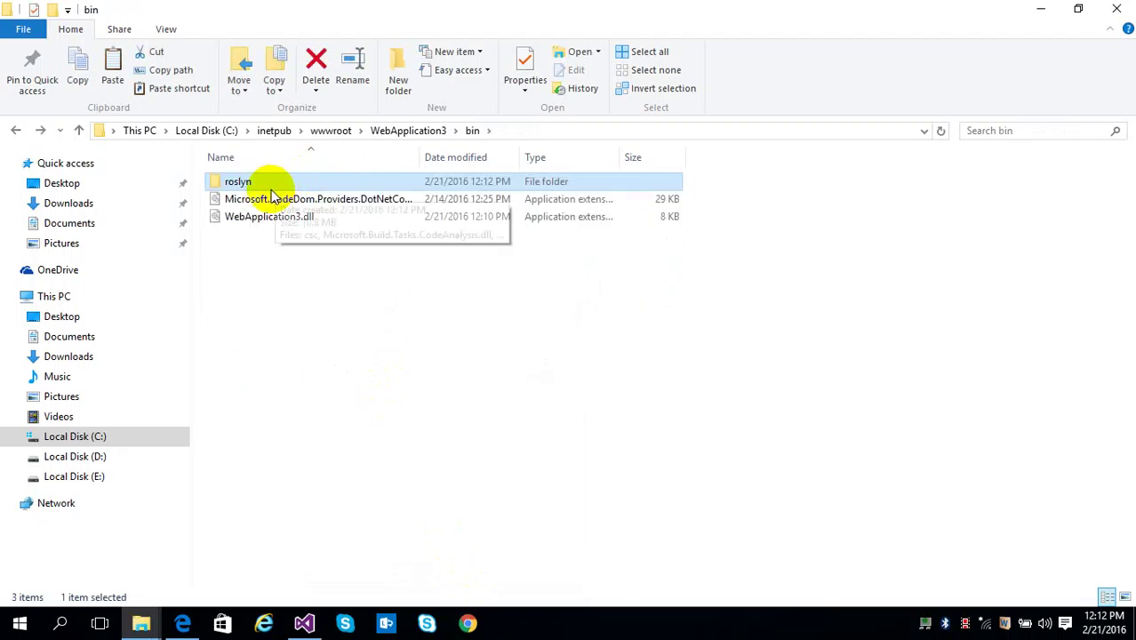
- Permanently delete the roslyn folder and the Microsoft.CodeDom.Providers DLL from the deployed bin folder, granting administrator permission
left_click(267, 199)
key("shift+Up")
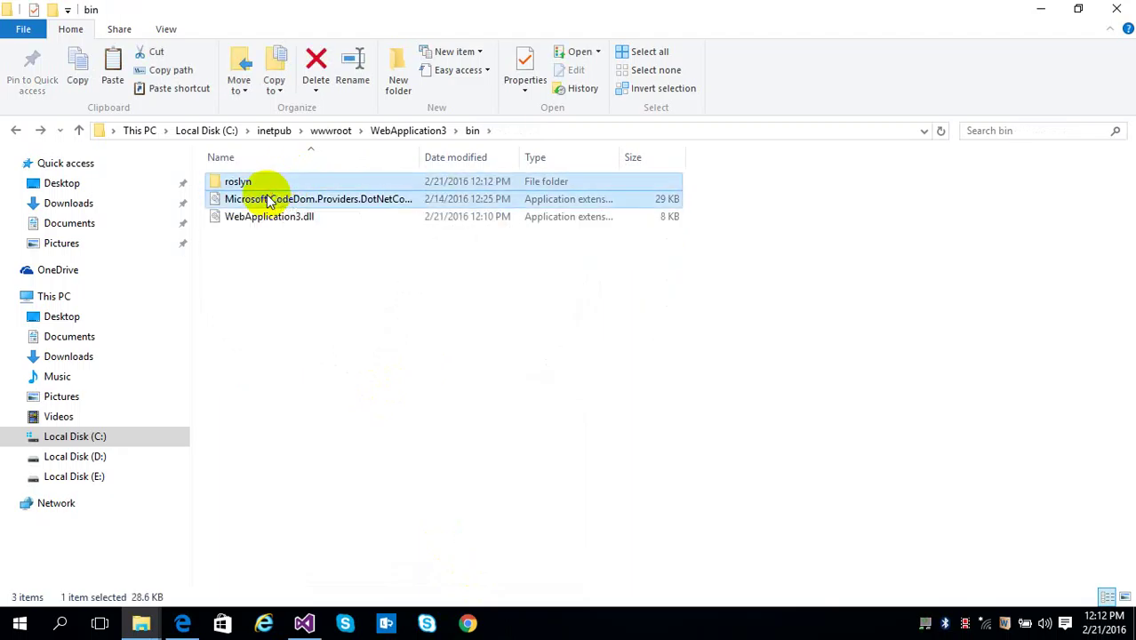
key("shift+Delete")
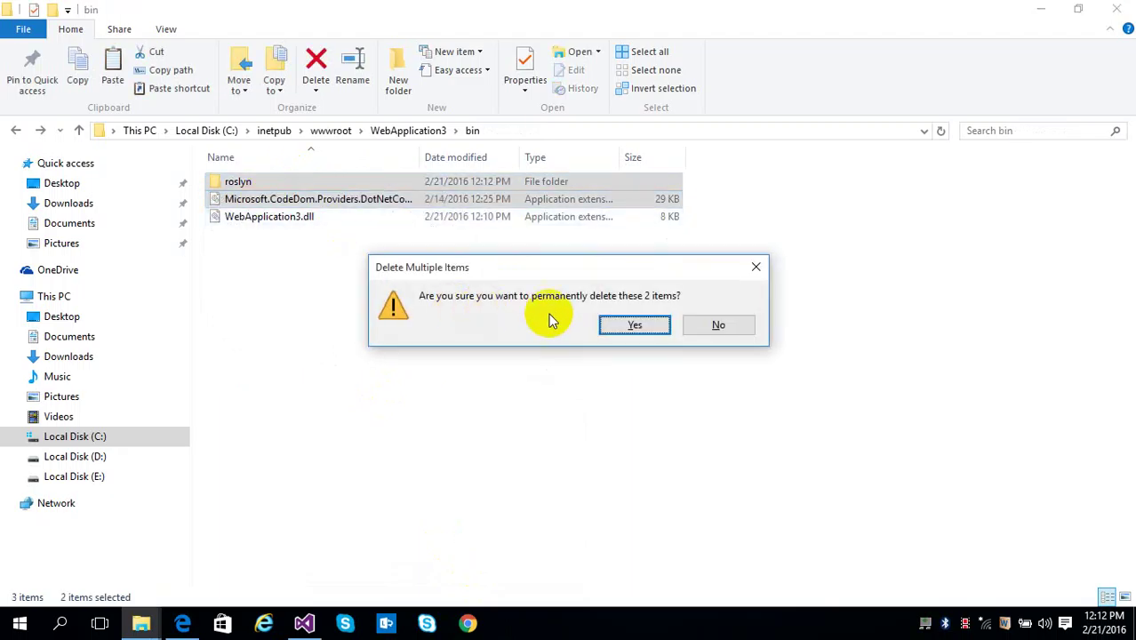
left_click(619, 329)
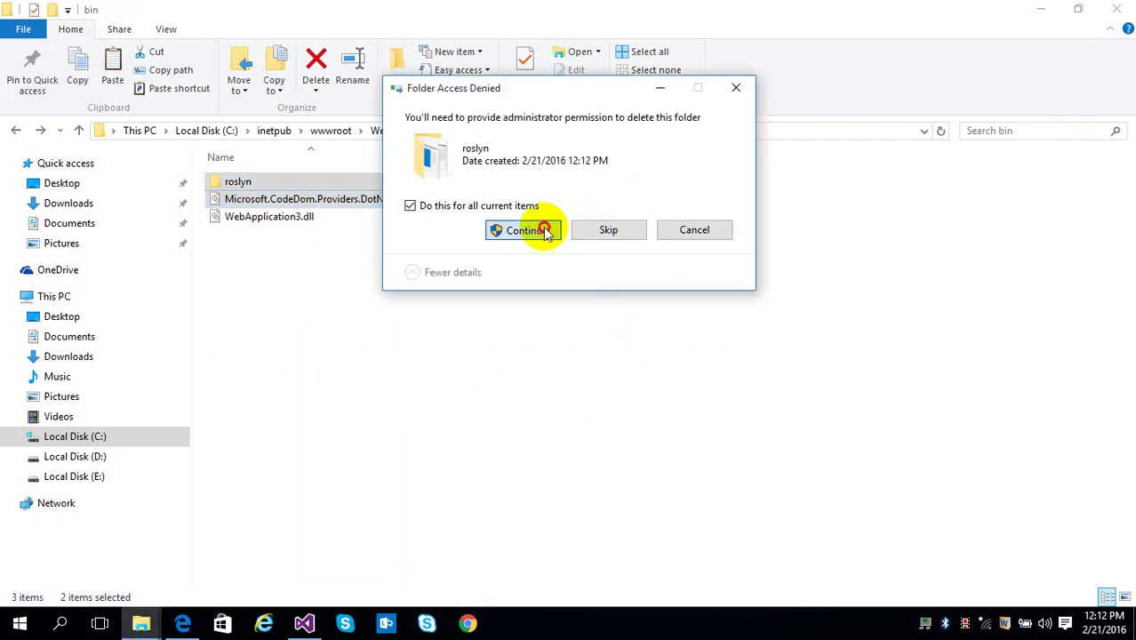
left_click(542, 232)
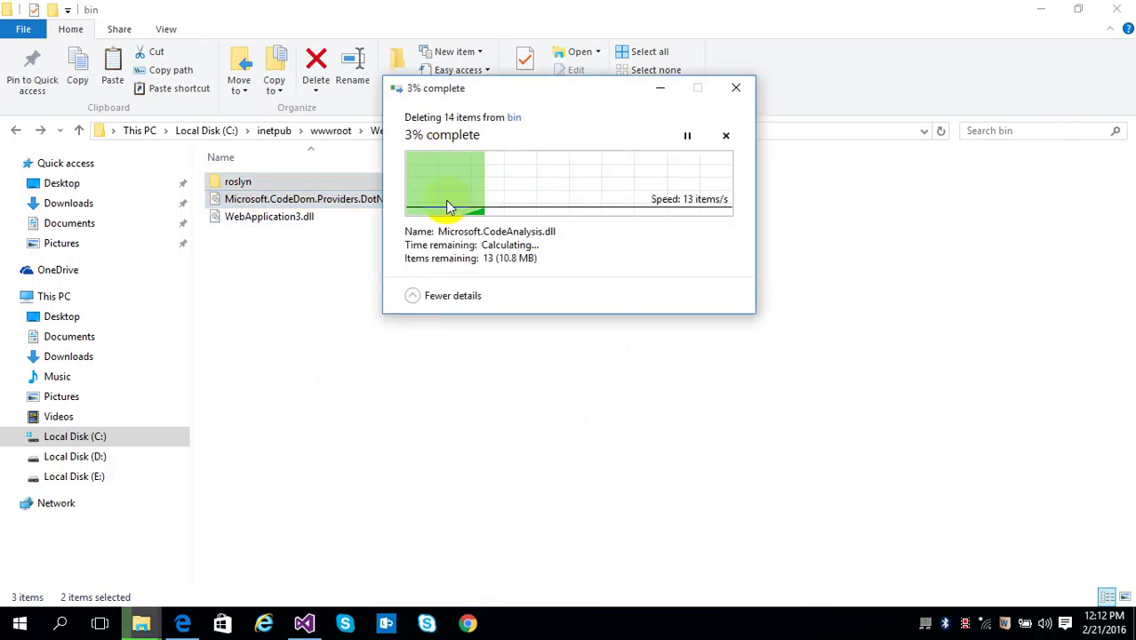
left_click(281, 187)
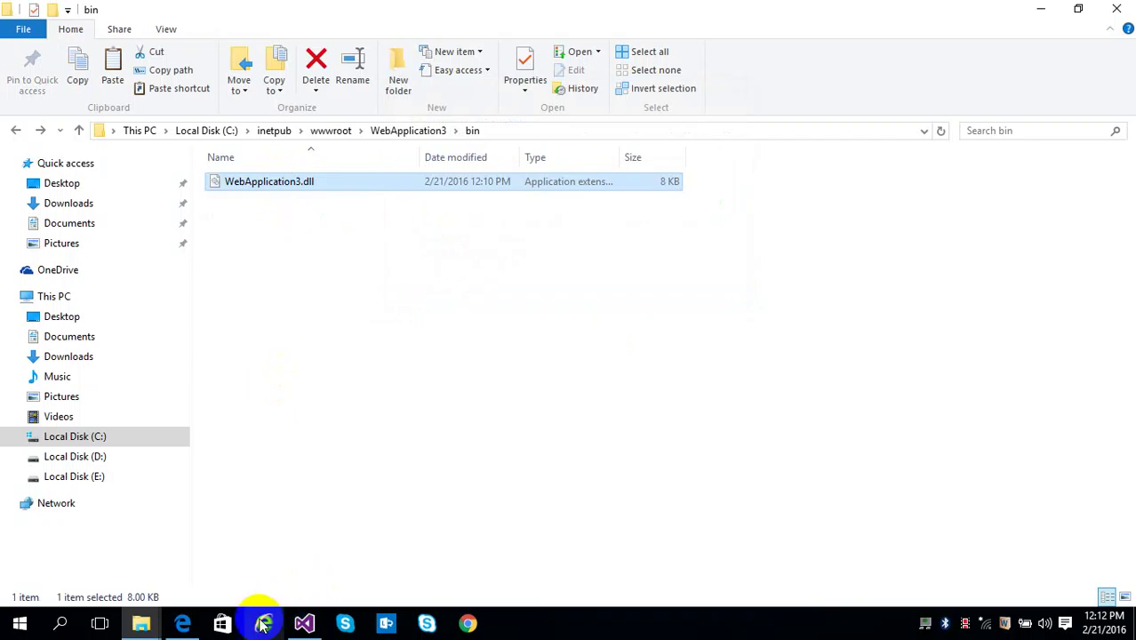
- Switch to Microsoft Edge and reload localhost/WebApplication3/webform1.aspx to test the deployed site
mouse_move(186, 622)
left_click(194, 578)
left_click(419, 56)
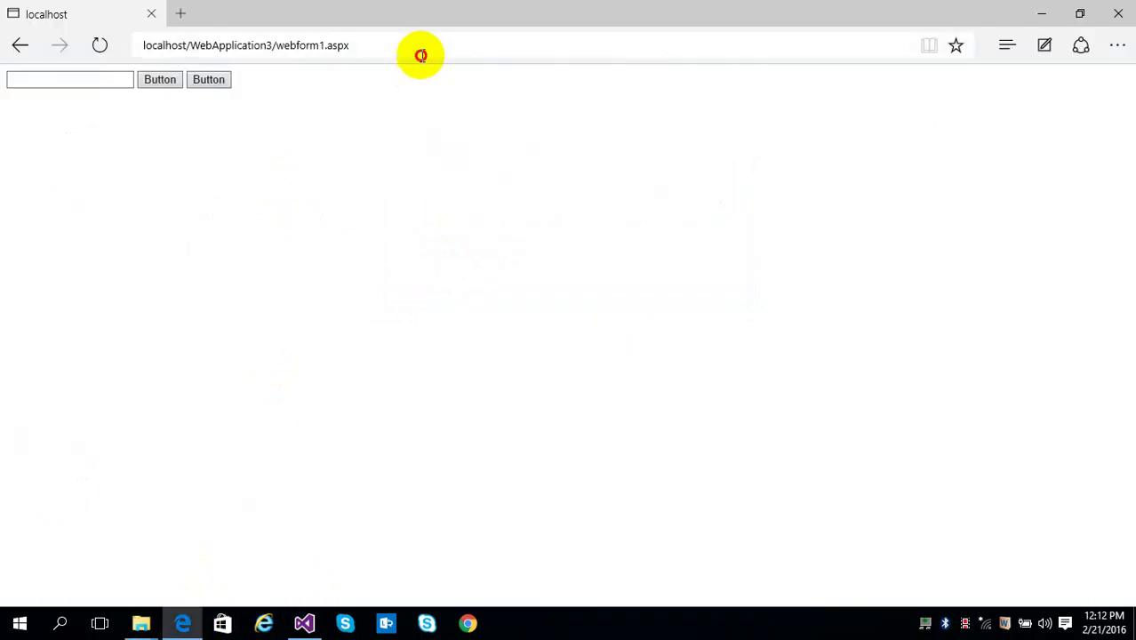
key("Return")
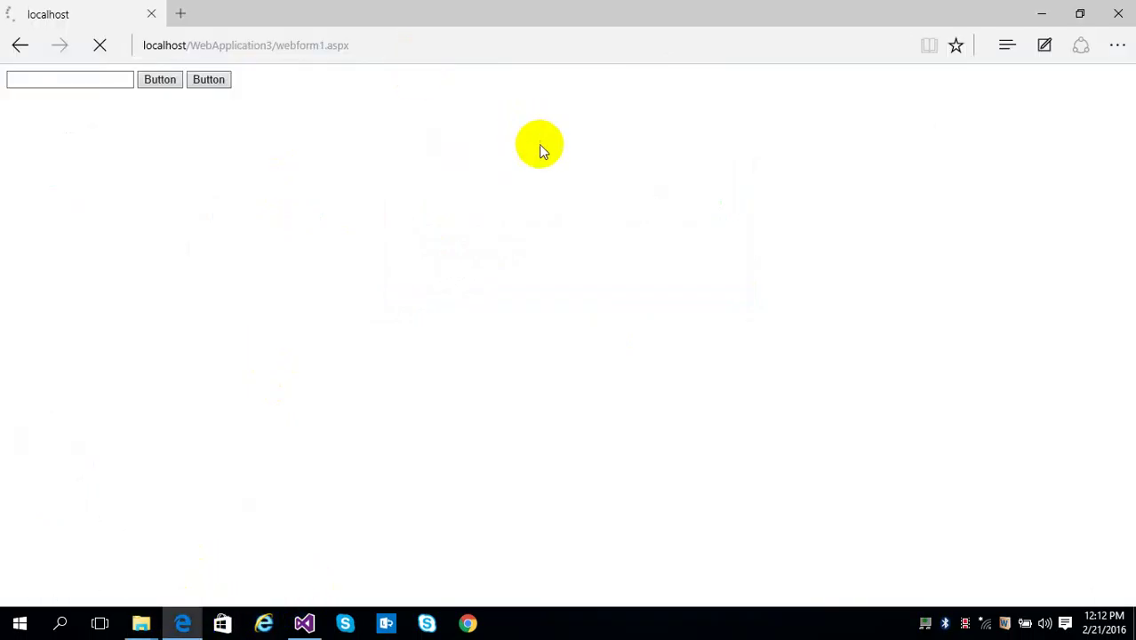
left_click(520, 46)
key("Return")
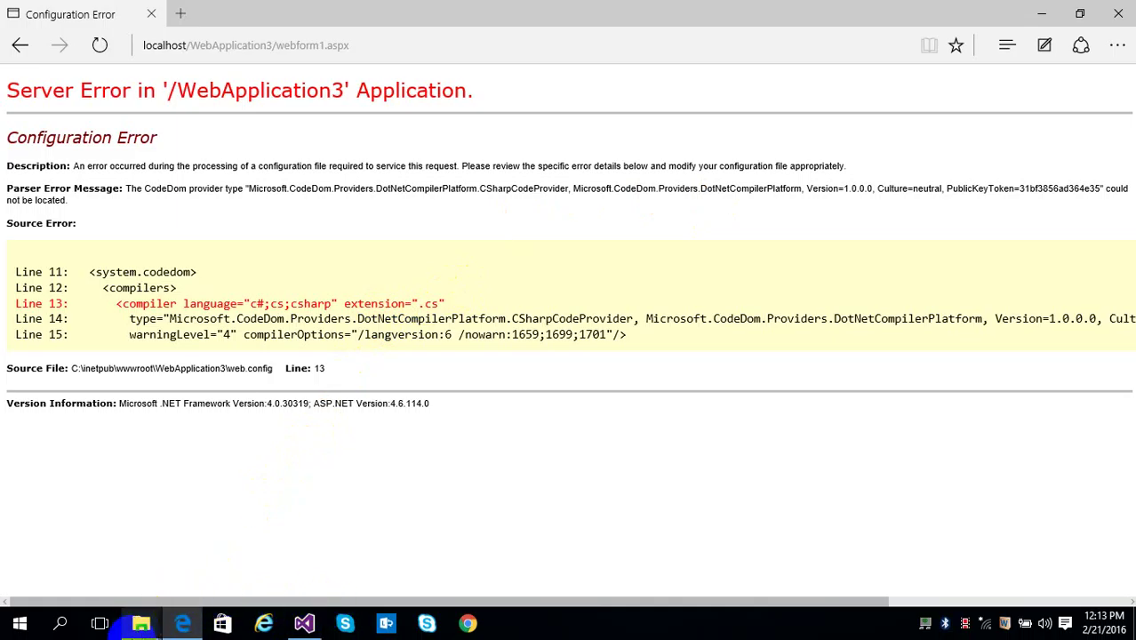
- Return to E:\webdeploy in File Explorer and open the Web configuration file in a maximized Notepad window
mouse_move(138, 624)
left_click(139, 578)
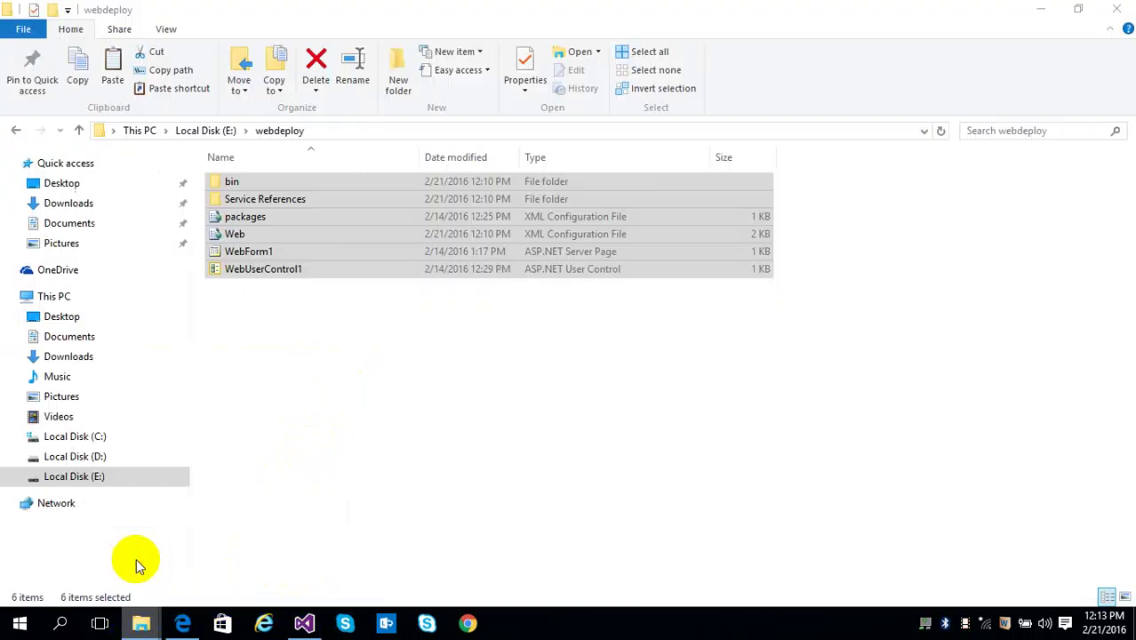
left_click(285, 299)
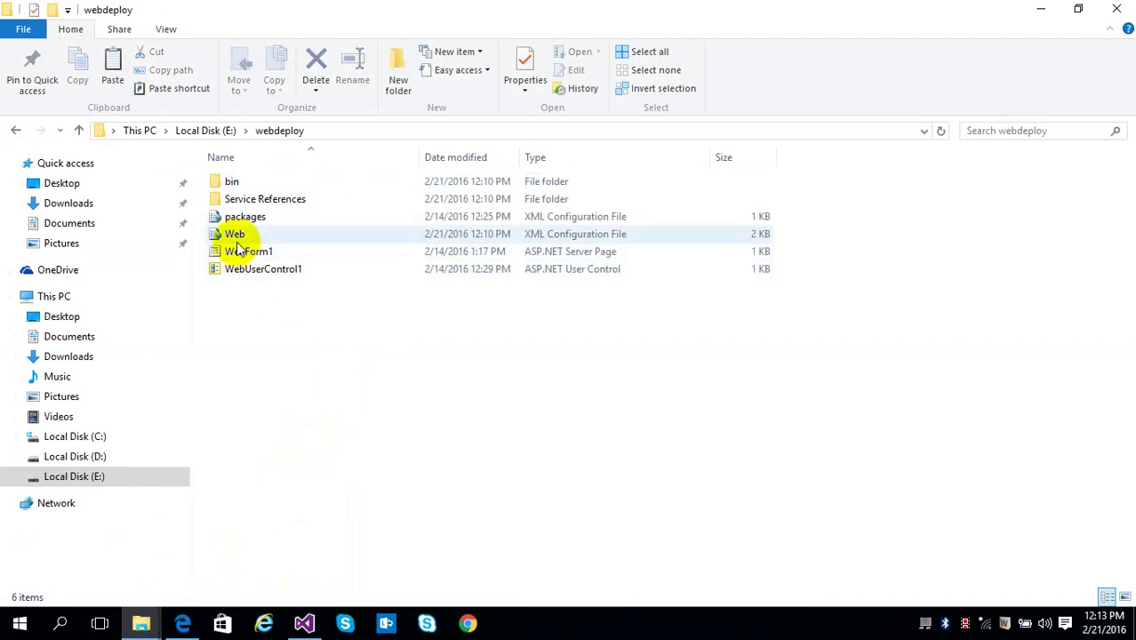
left_click(237, 238)
right_click(237, 240)
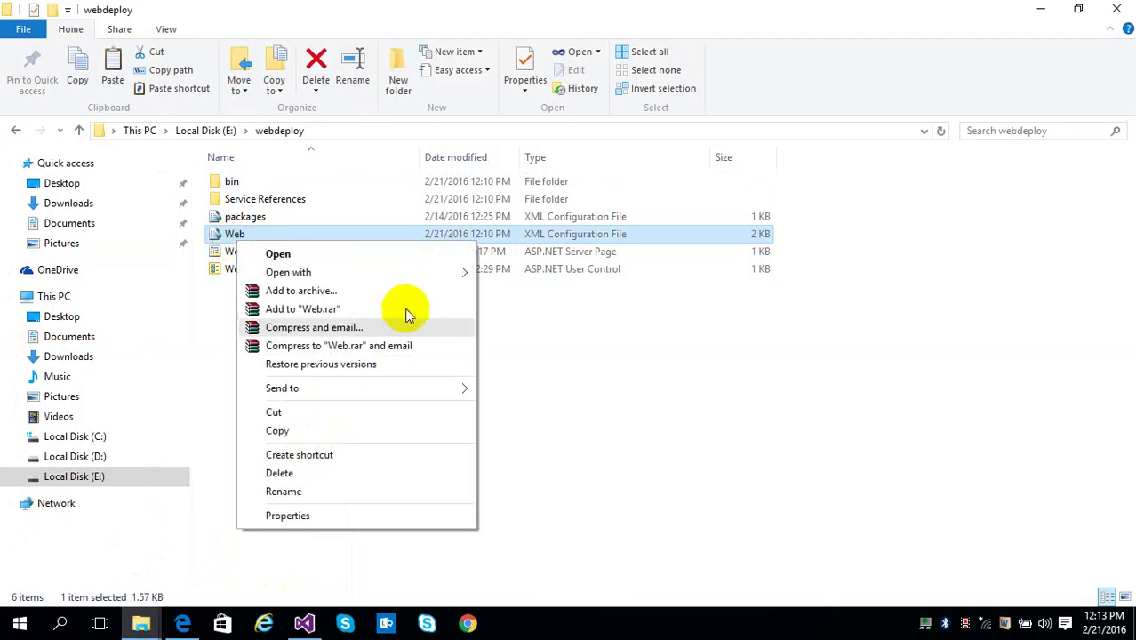
mouse_move(431, 274)
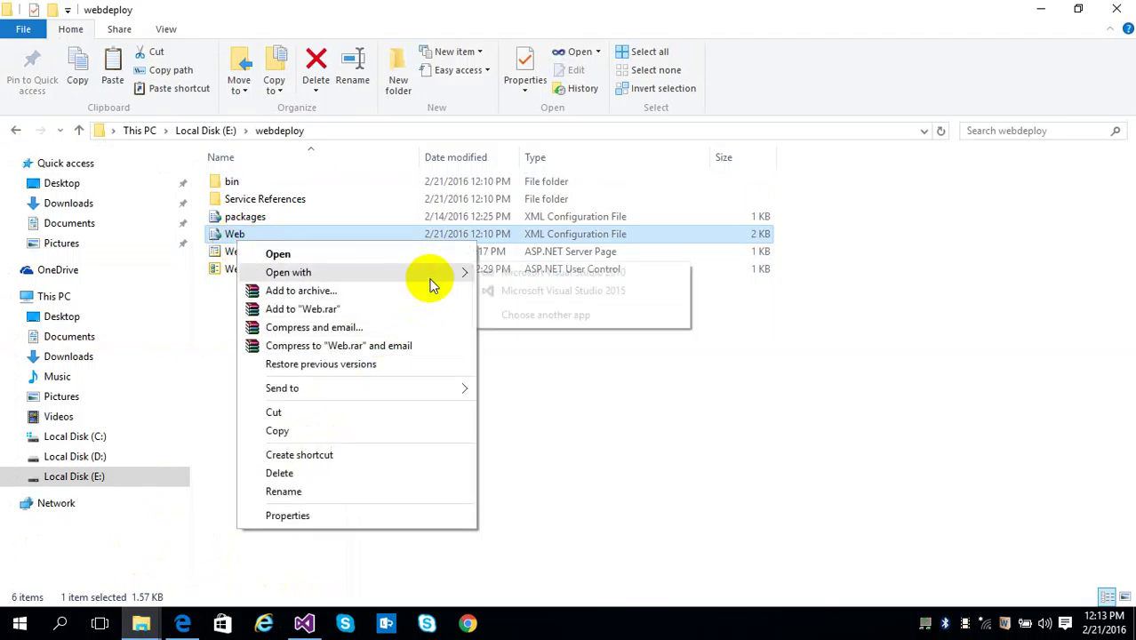
left_click(562, 317)
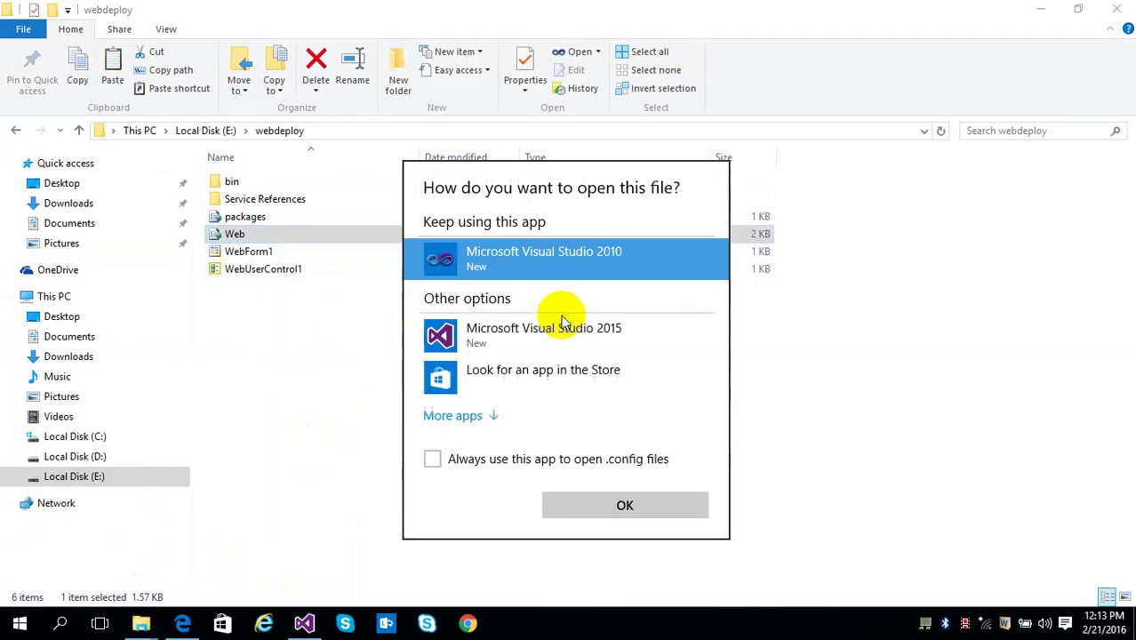
left_click(511, 467)
left_click(476, 413)
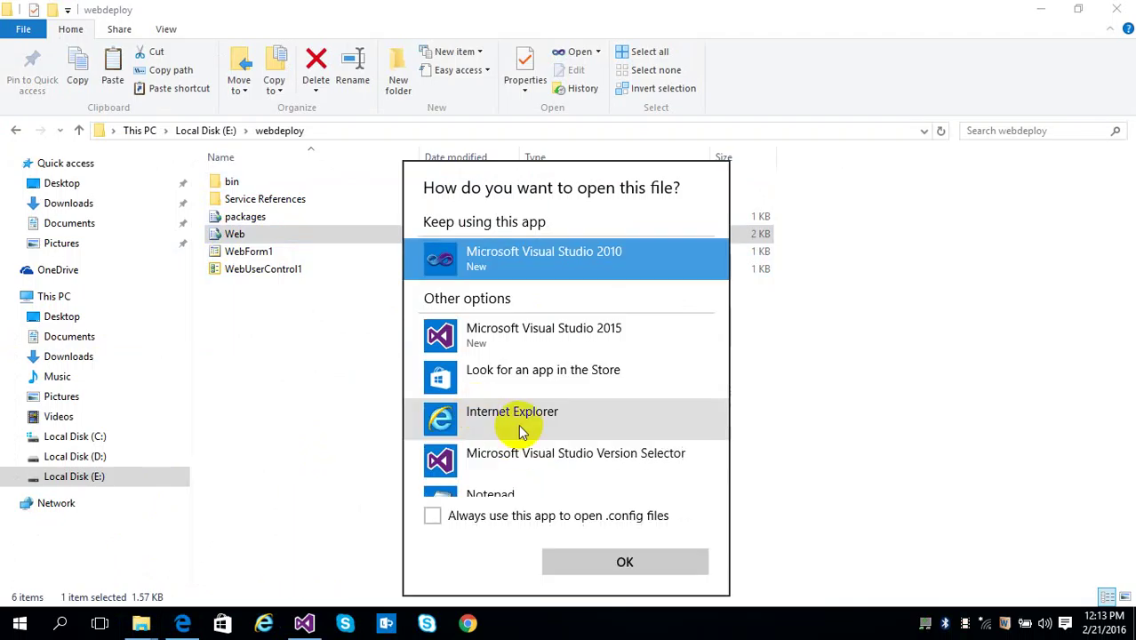
left_click(560, 494)
left_click(601, 559)
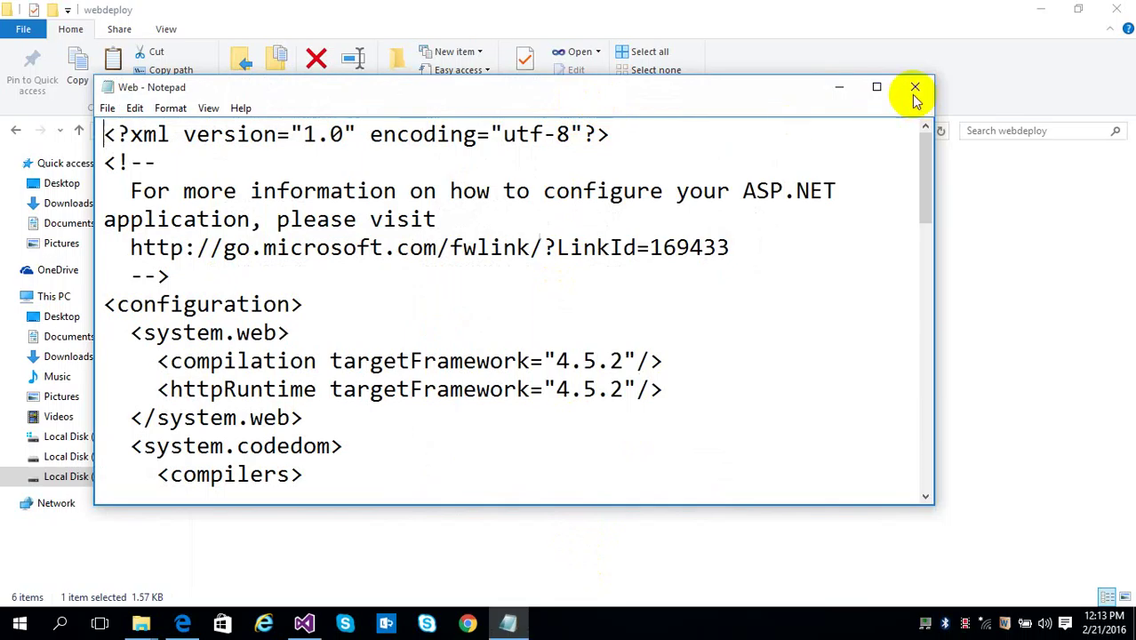
left_click(876, 86)
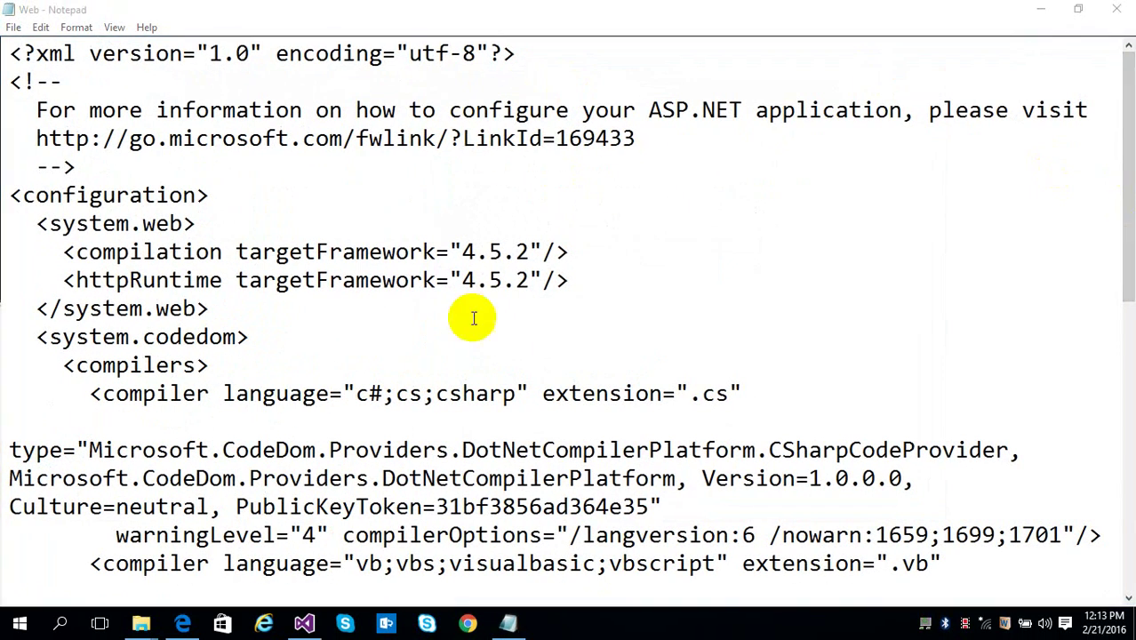
- Delete the entire system.codedom section from the Web configuration file in E:\webdeploy and save the file
left_click(37, 342)
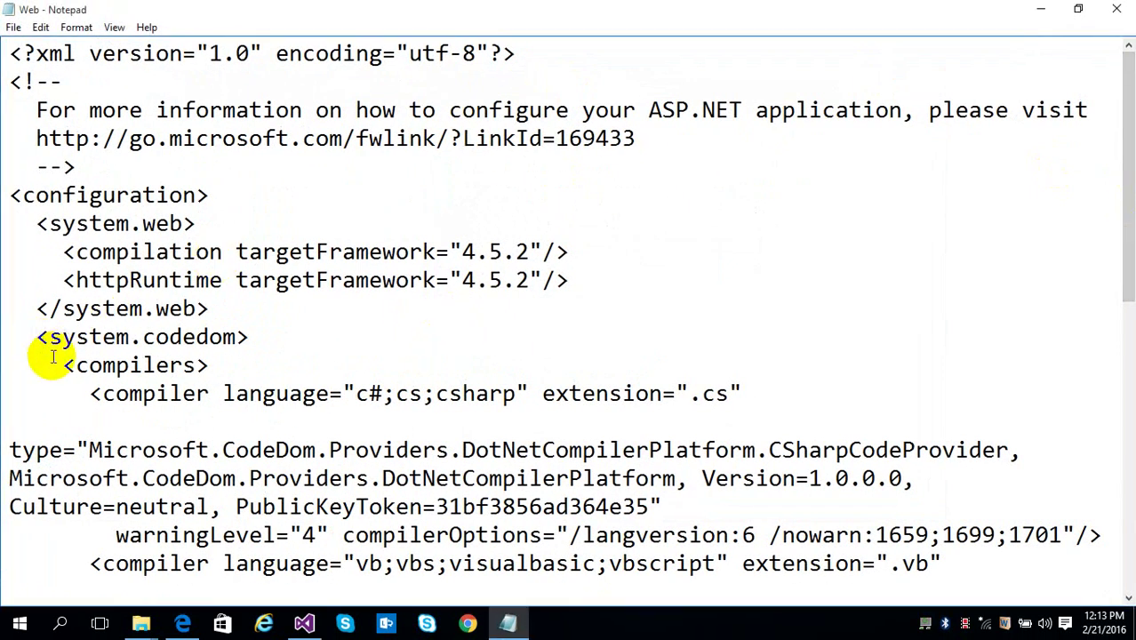
key("shift+Down")
key("shift+Down")
key("shift+Down")
key("shift+Down")
key("shift+Down")
key("shift+Down")
key("shift+Down")
key("shift+Down")
key("shift+Down")
key("shift+Down")
key("shift+Down")
key("shift+Down")
key("shift+Down")
key("shift+Down")
key("shift+Down")
key("shift+Down")
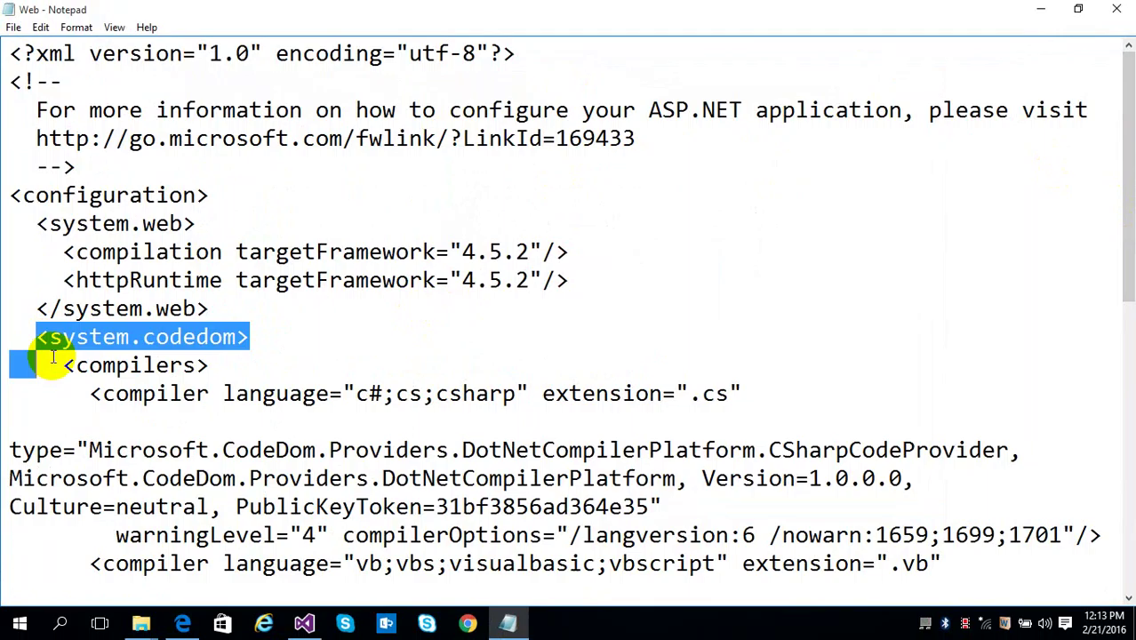
key("shift+Down")
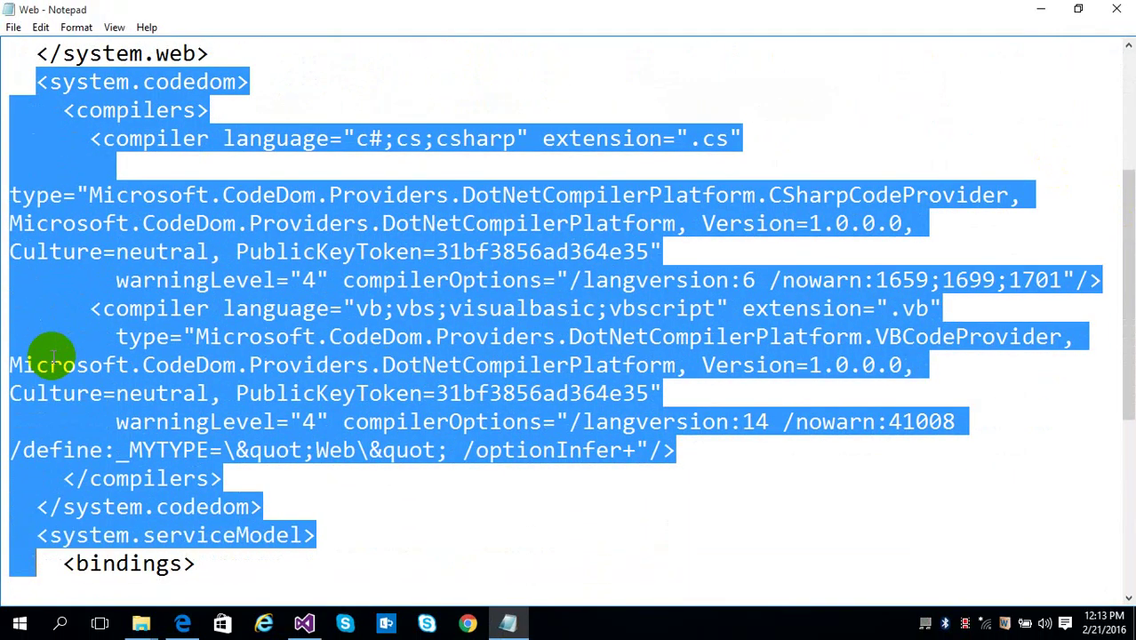
key("shift+Up")
key("shift+Up")
key("shift+Down")
key("shift+Up")
key("shift+Right")
key("shift+Right")
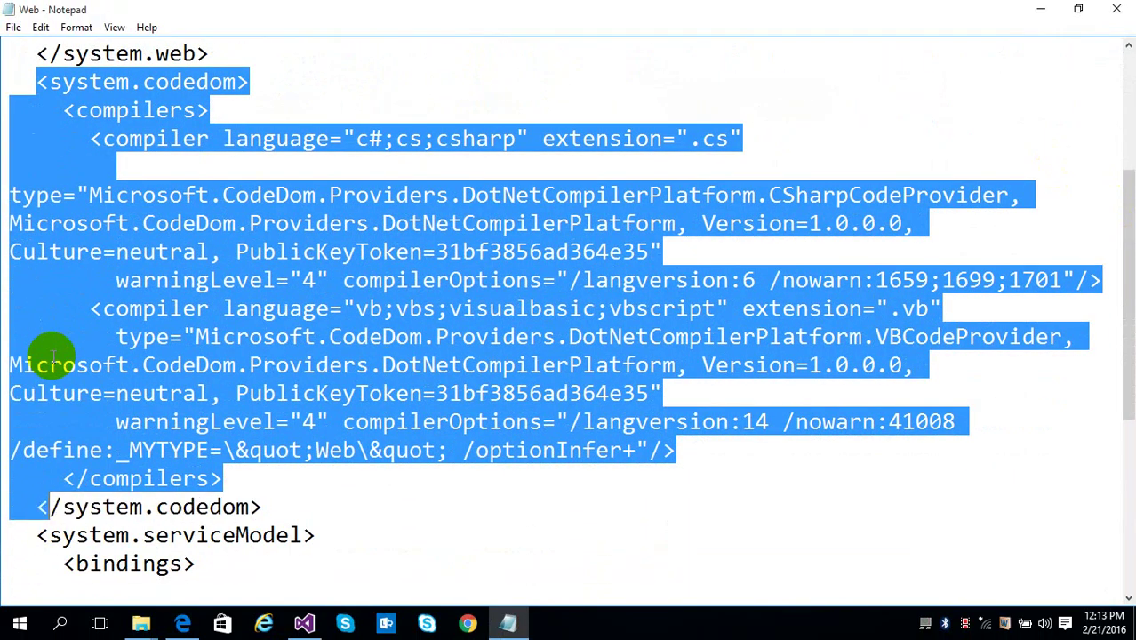
key("shift+Down")
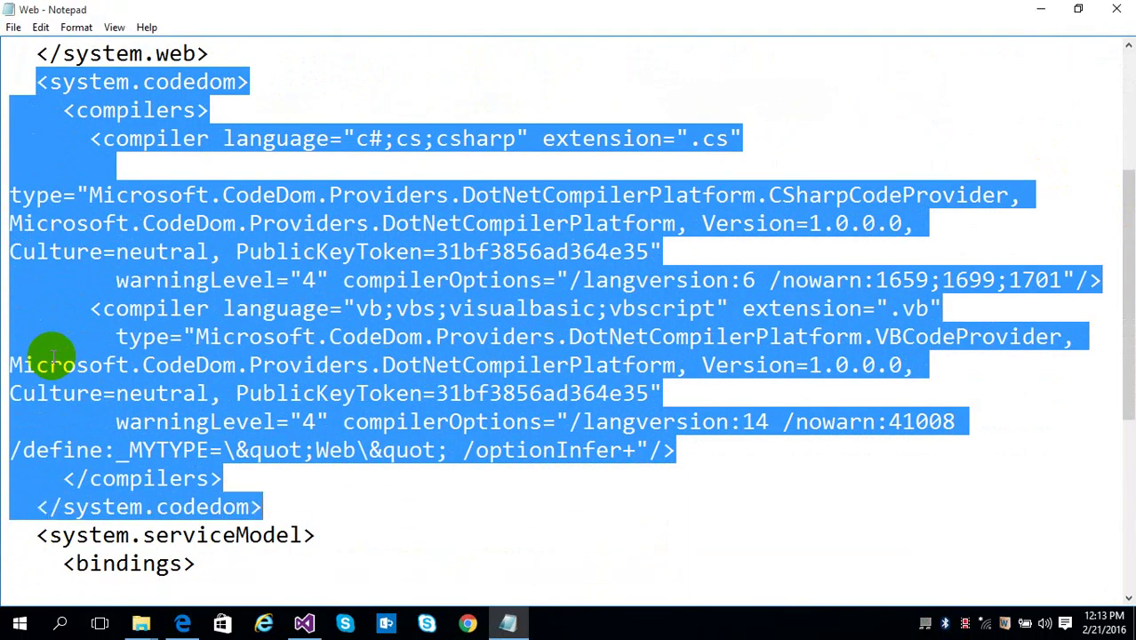
key("Delete")
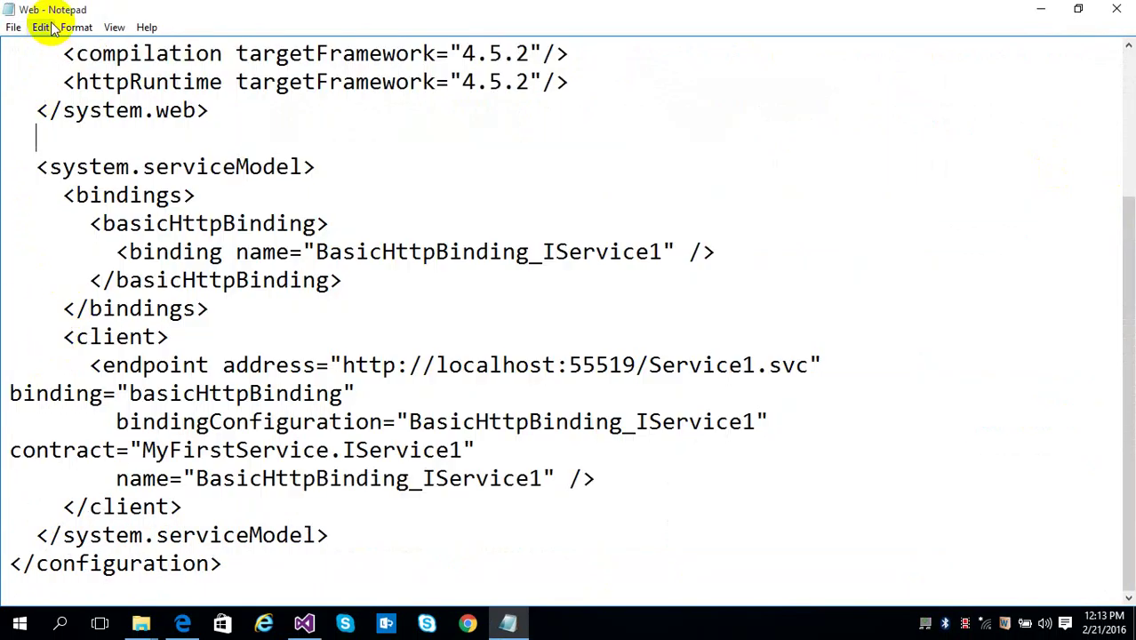
left_click(13, 28)
left_click(49, 83)
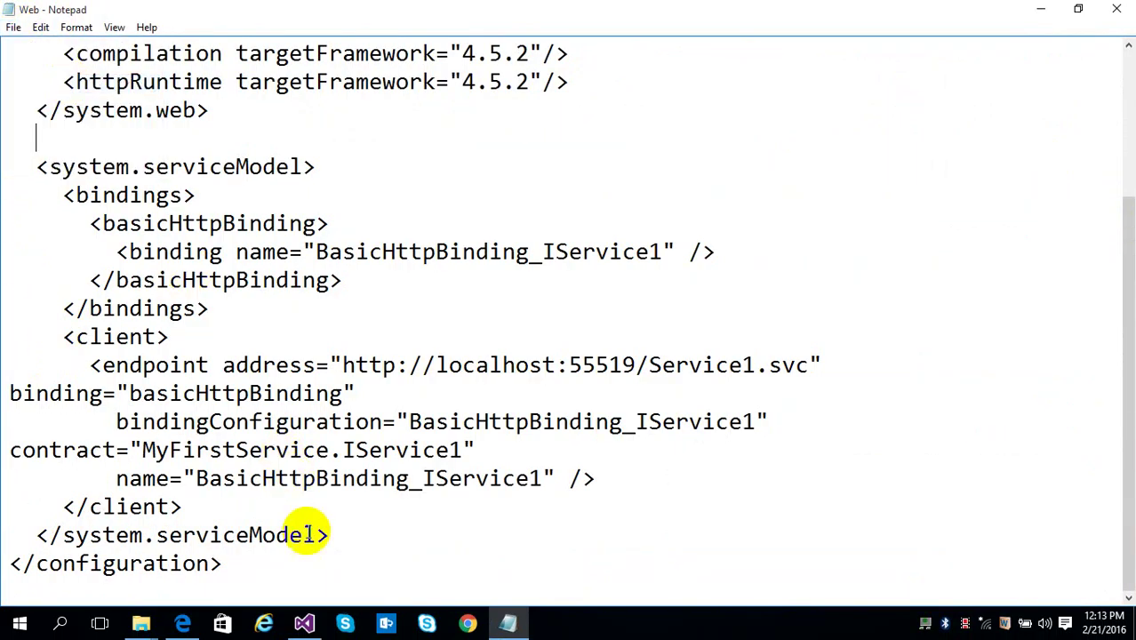
- Switch to Microsoft Edge and reload localhost/WebApplication3/webform1.aspx to retest the deployed site
left_click(182, 623)
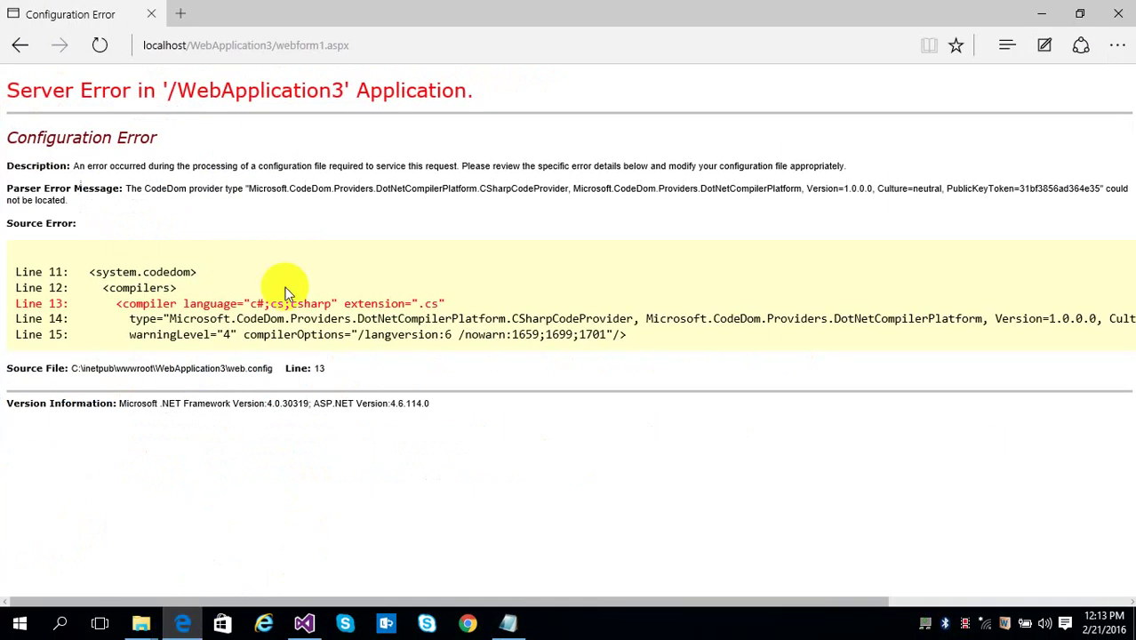
left_click(346, 42)
key("Return")
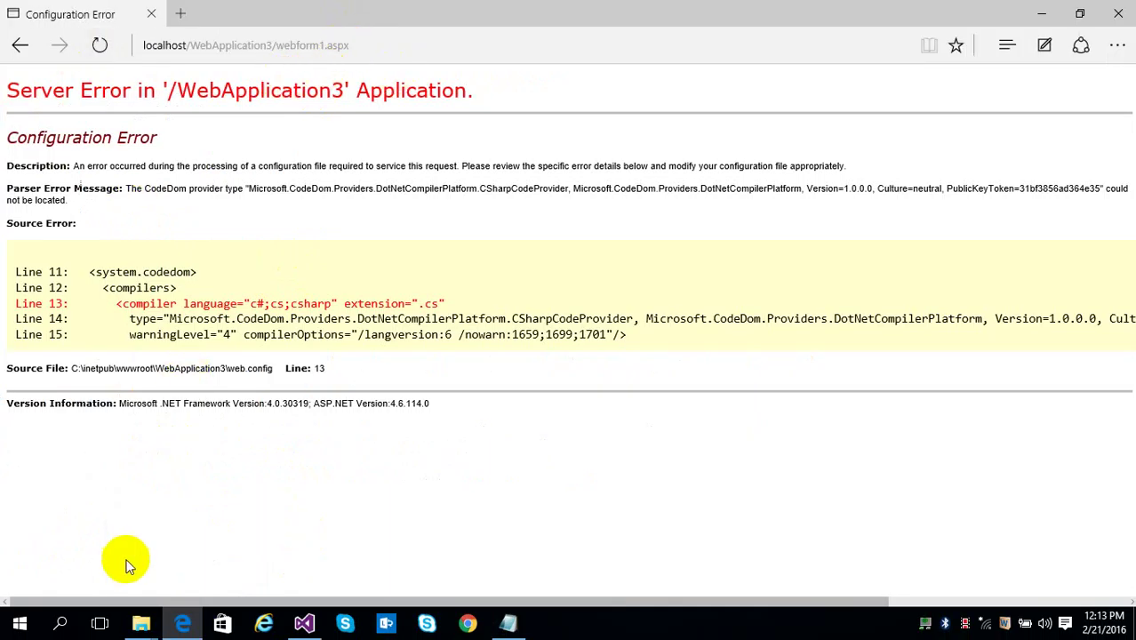
- Switch to File Explorer and open the Web configuration file from C:\inetpub\wwwroot\WebApplication3 in a maximized Notepad window
mouse_move(143, 620)
mouse_move(160, 558)
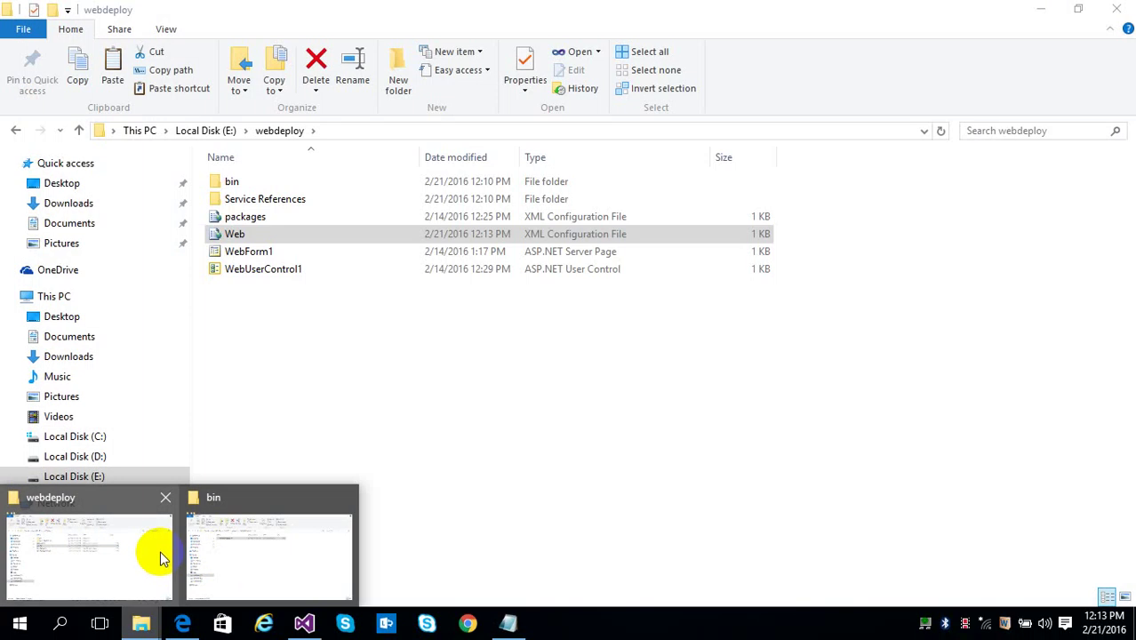
left_click(229, 545)
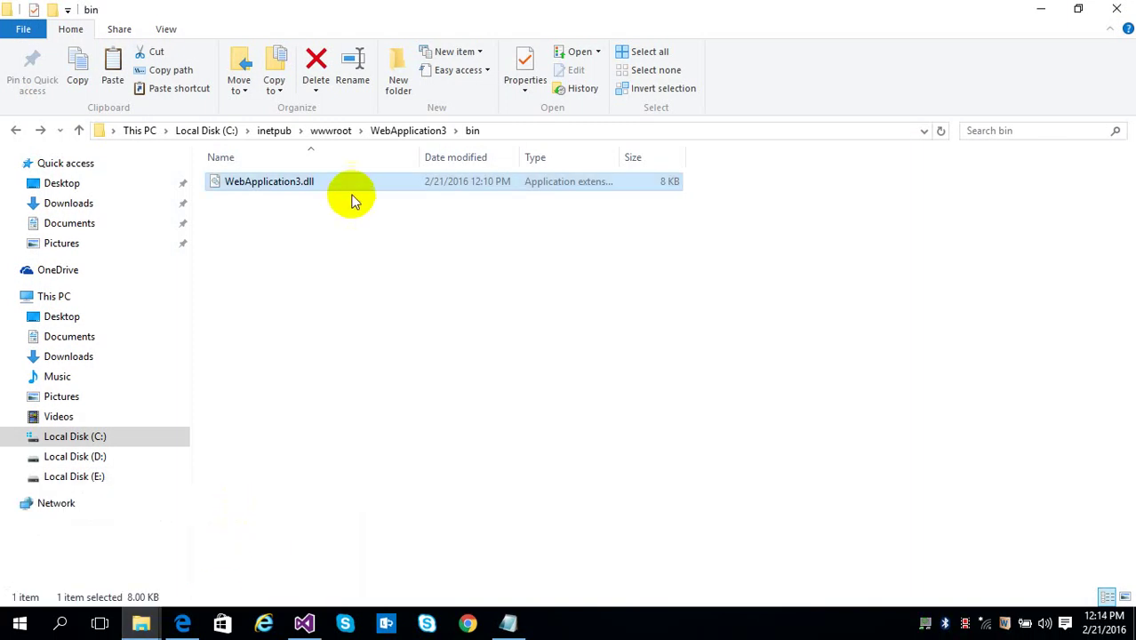
left_click(406, 131)
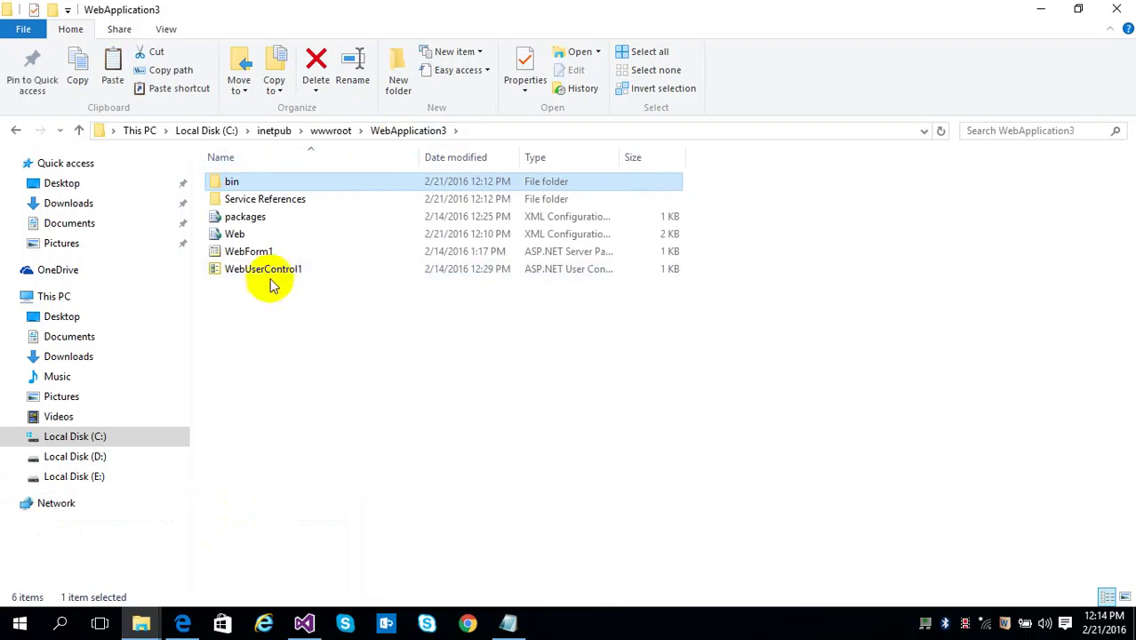
right_click(236, 237)
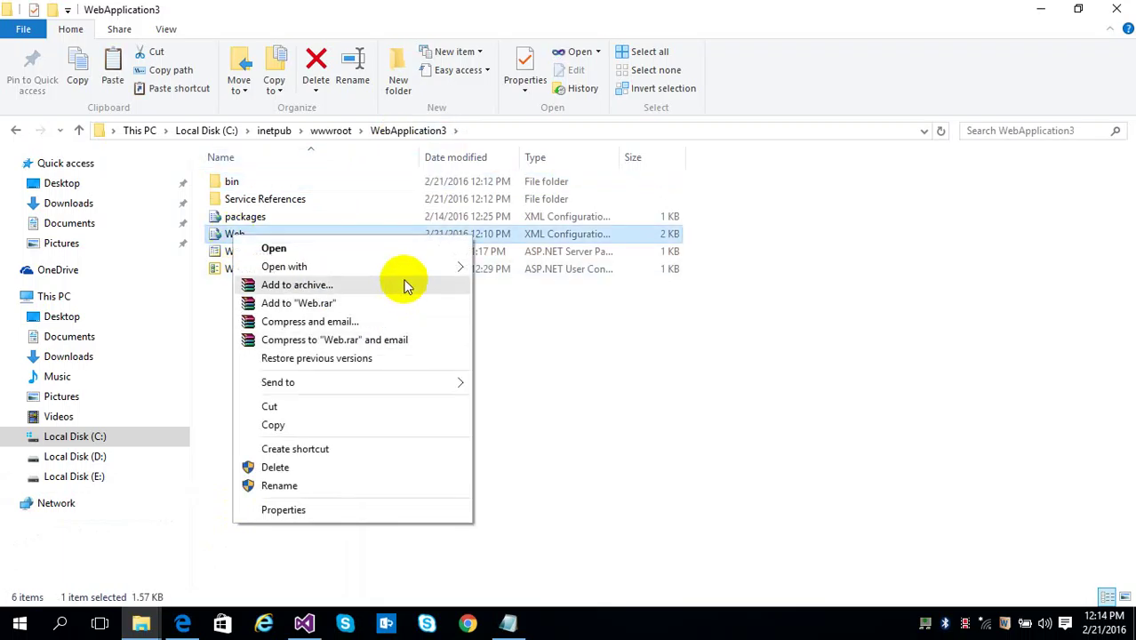
mouse_move(409, 274)
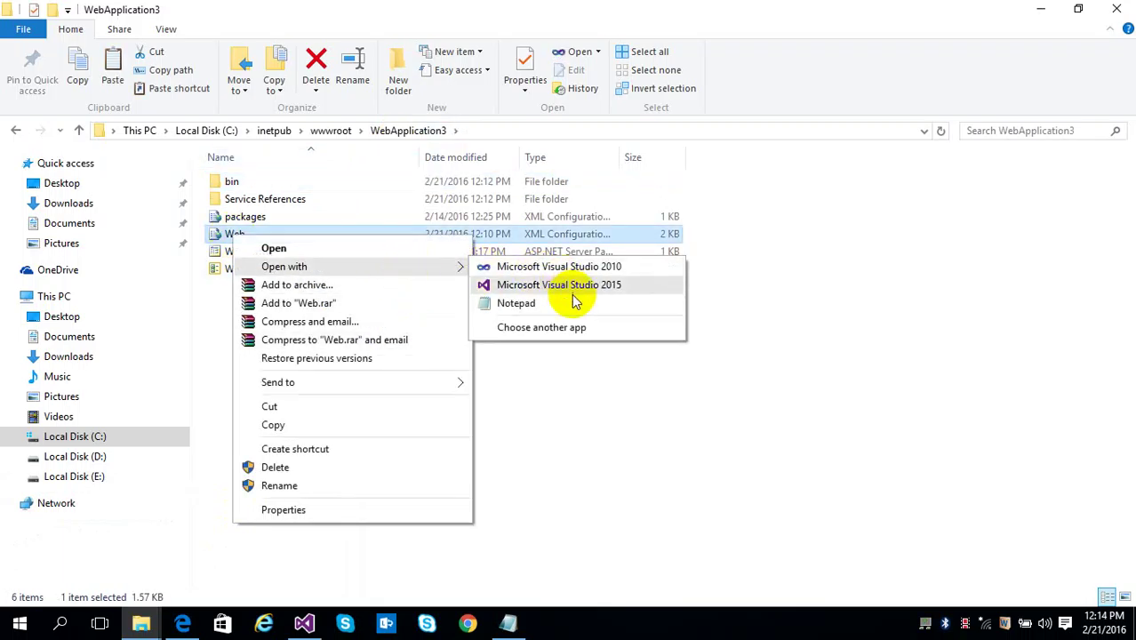
left_click(560, 303)
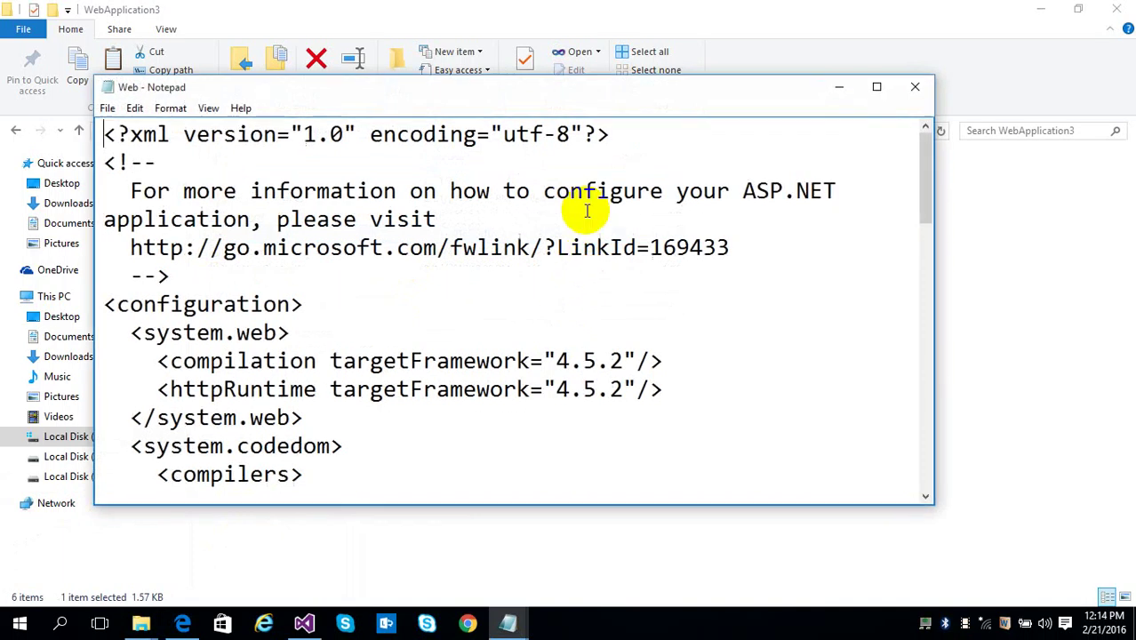
double_click(614, 89)
left_click_drag(1125, 182, 1125, 246)
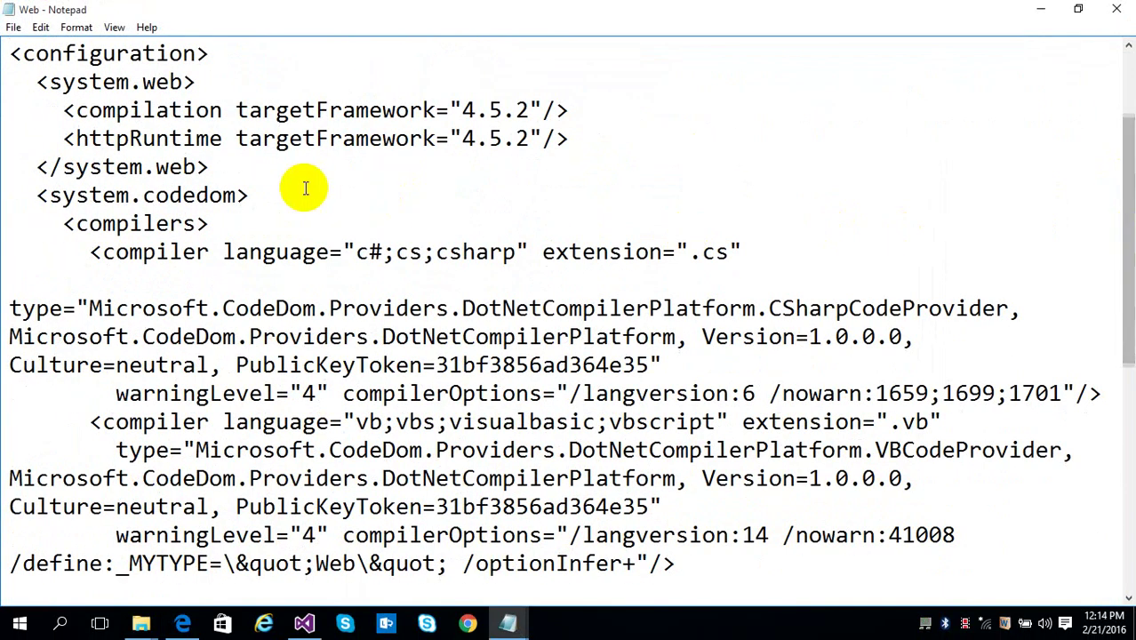
- Delete the entire system.codedom section, from its opening to its closing tag, from the deployed Web configuration
left_click(53, 228)
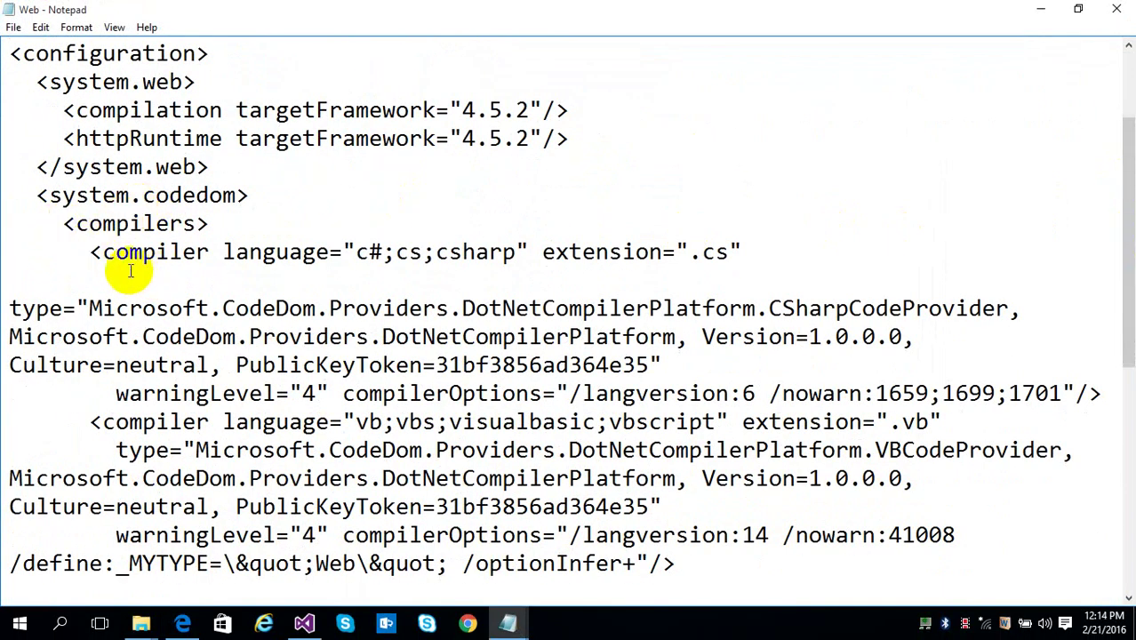
left_click(34, 196)
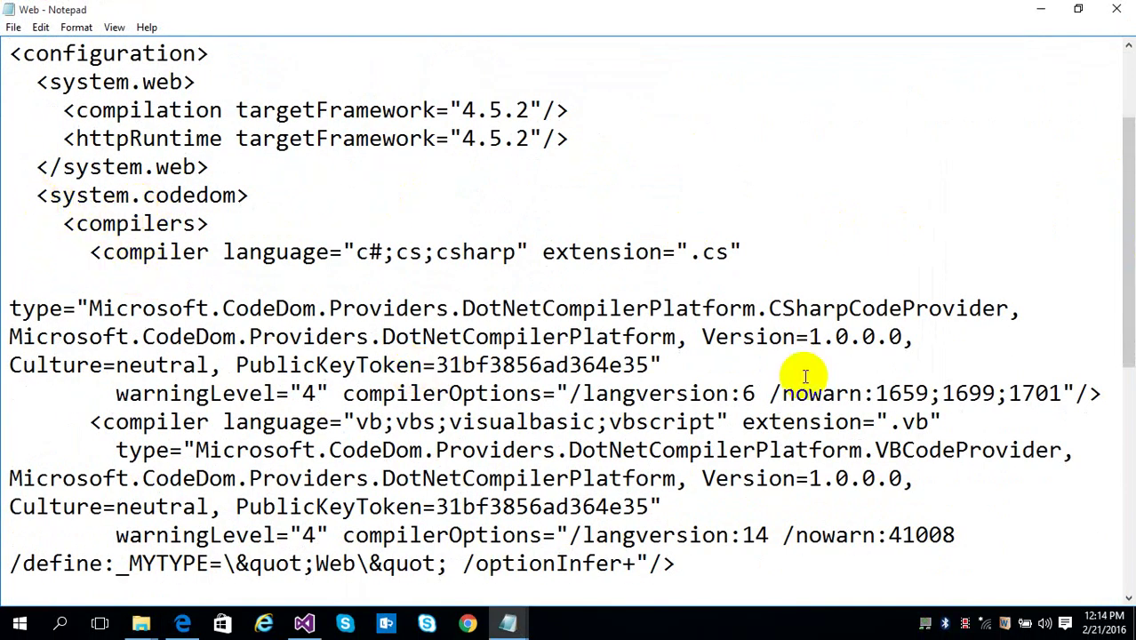
left_click_drag(1124, 274, 1121, 519)
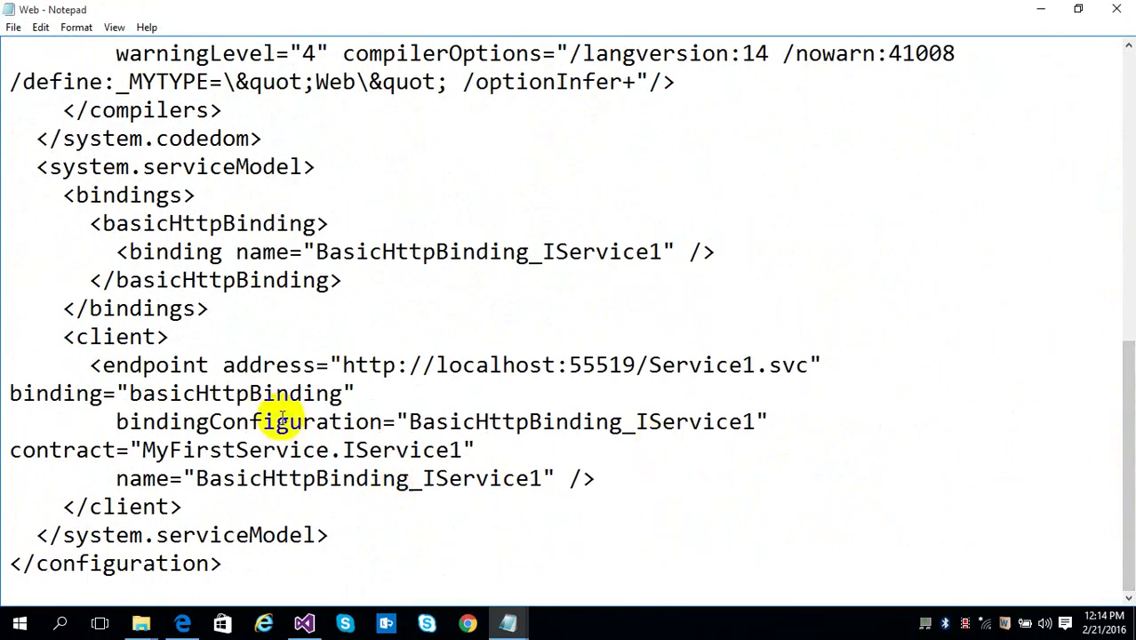
left_click(302, 138, "shift")
key("Delete")
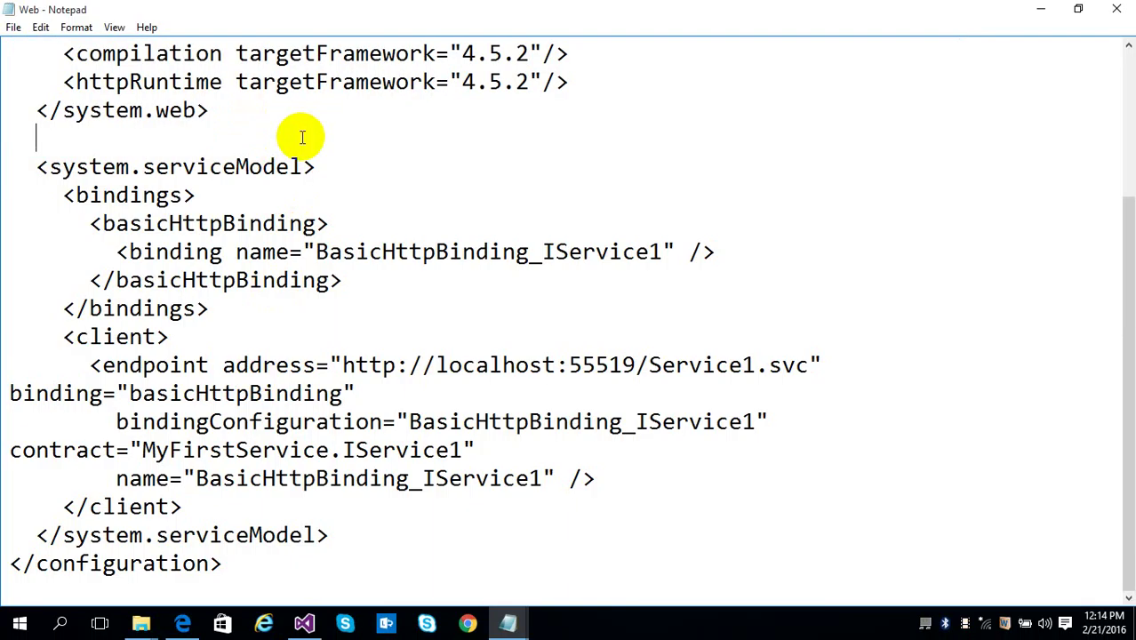
- Try to save the deployed Web configuration, switch to Microsoft Edge and reload webform1.aspx
left_click(11, 26)
left_click(31, 81)
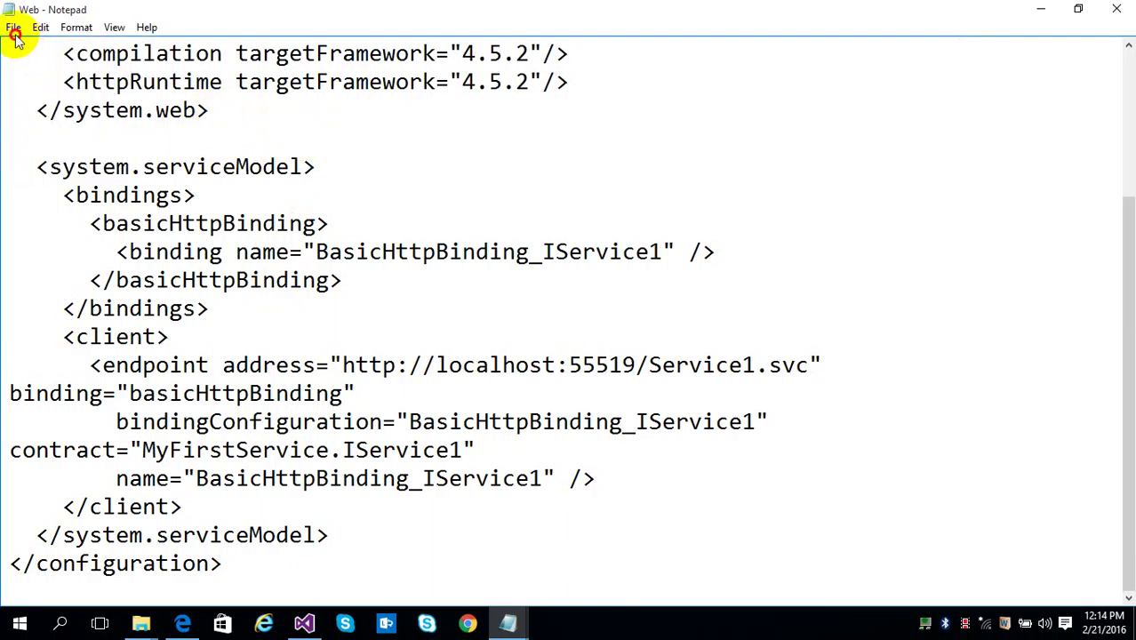
left_click(13, 27)
left_click(35, 81)
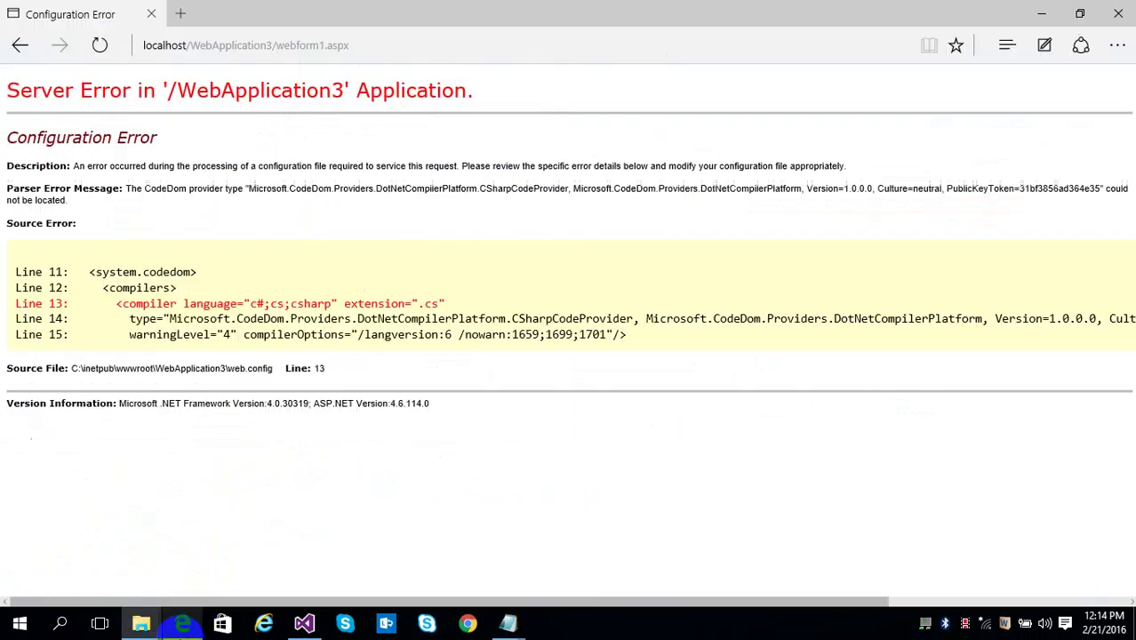
left_click(99, 44)
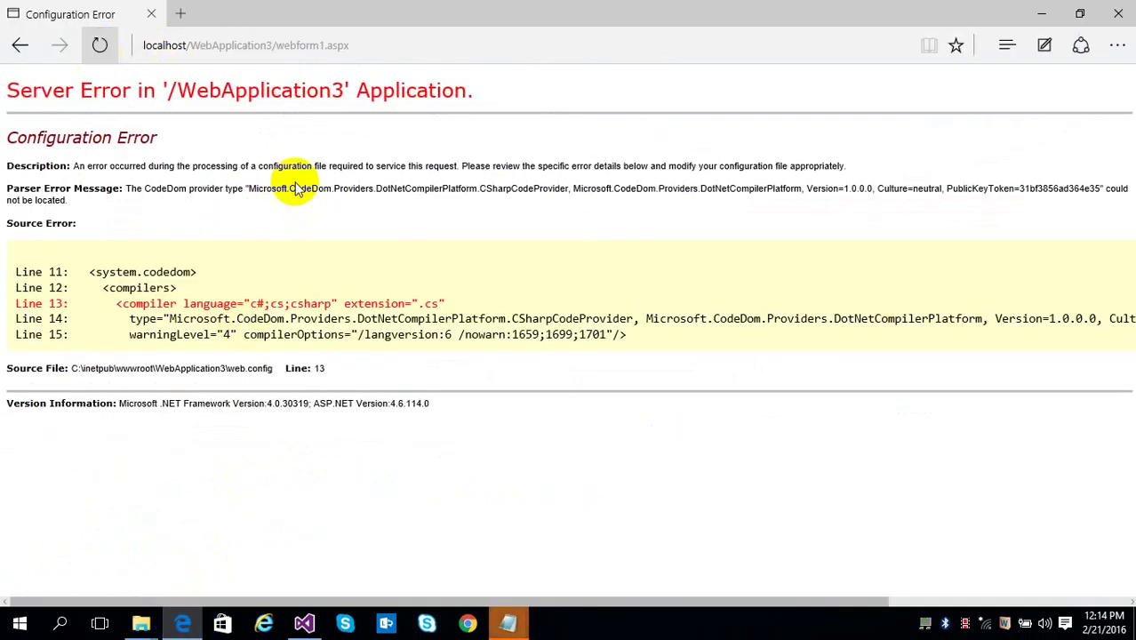
left_click(101, 45)
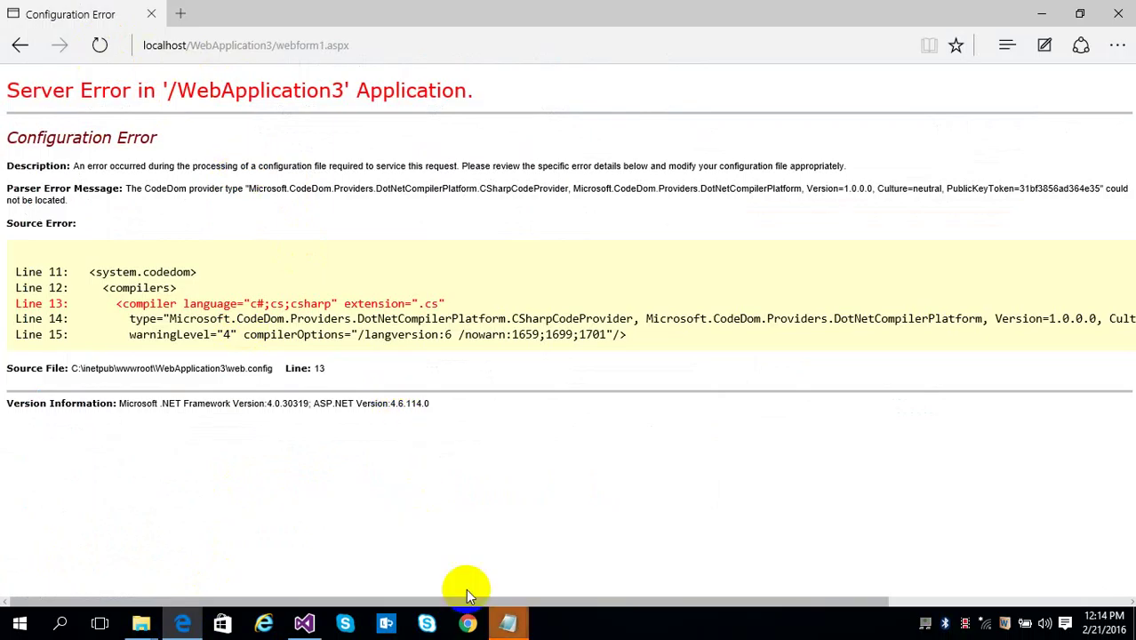
- Return to Notepad, cancel the Save As dialog and close the deployed Web configuration without saving
mouse_move(507, 621)
left_click(540, 545)
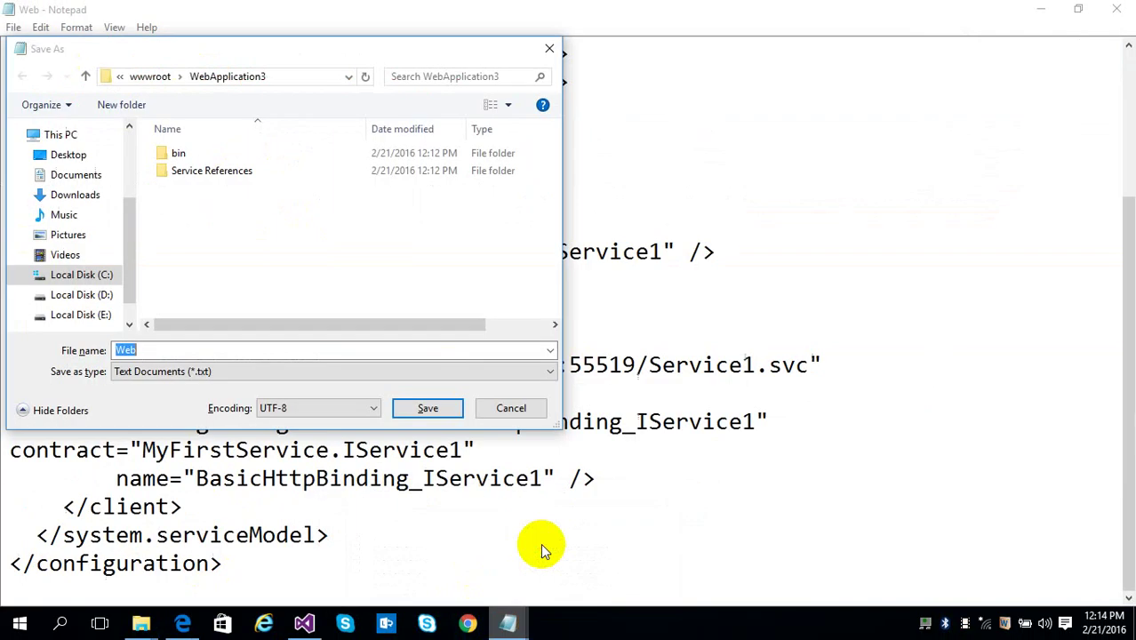
left_click(485, 401)
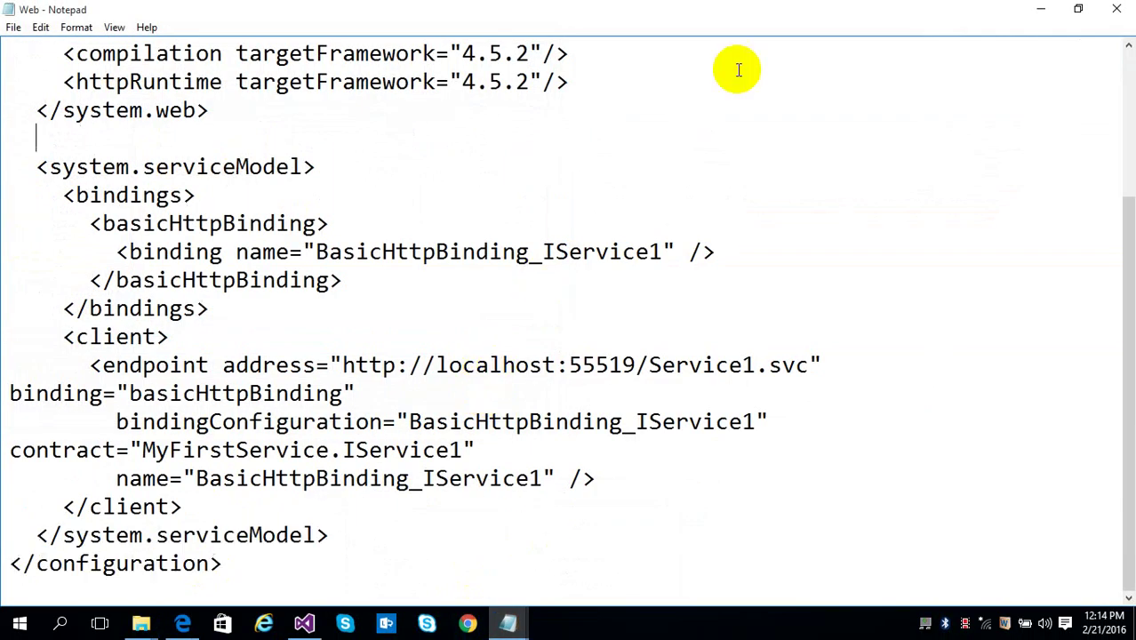
left_click(1107, 8)
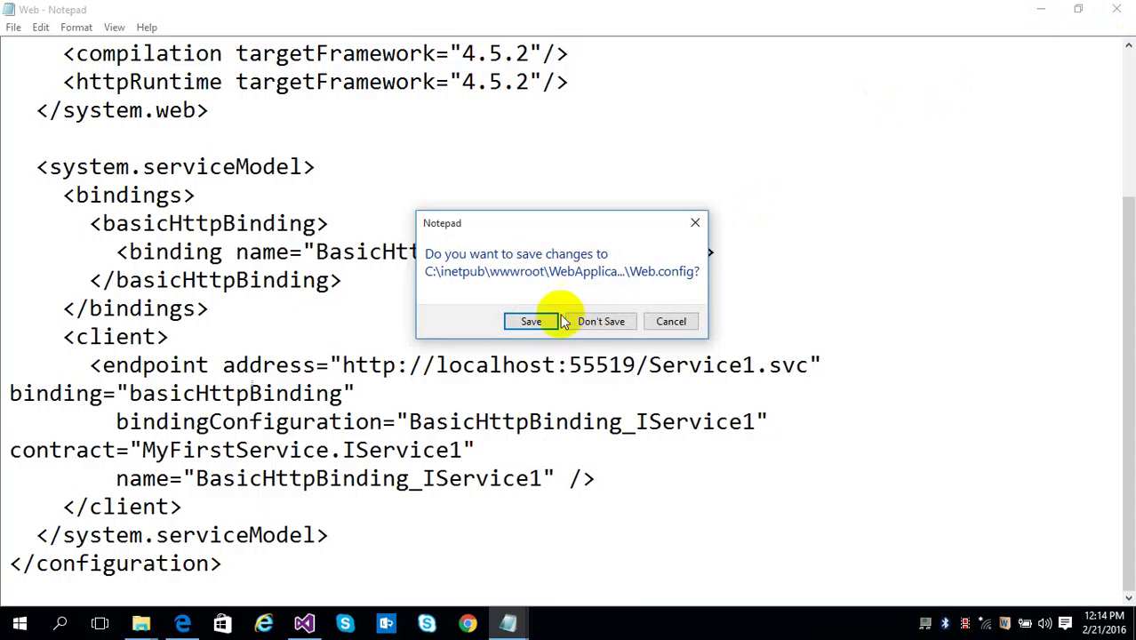
left_click(590, 322)
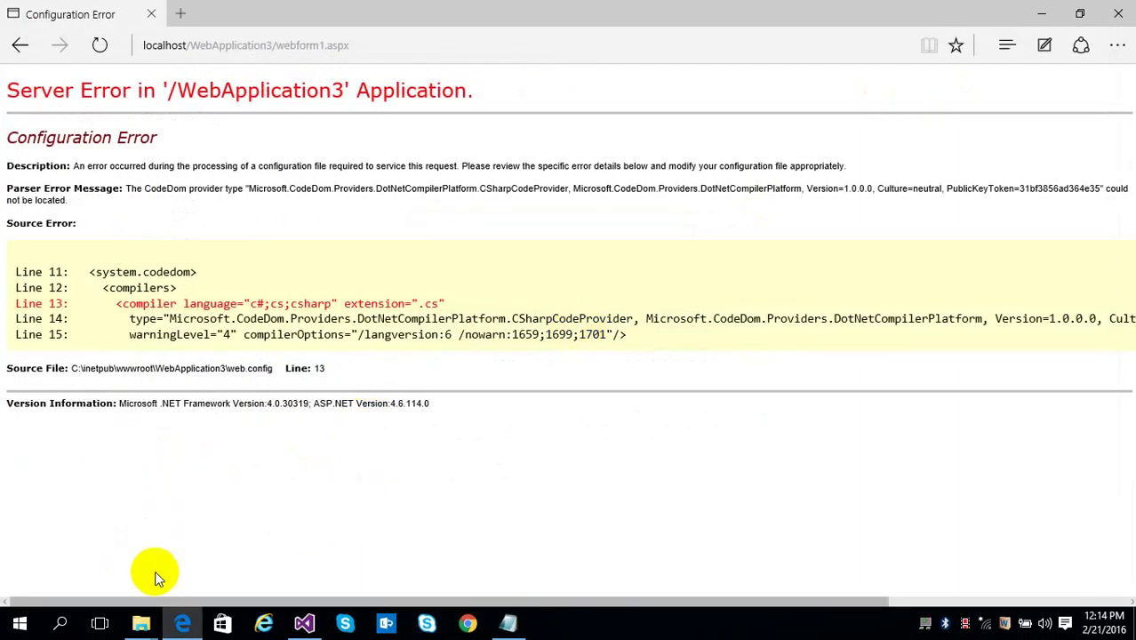
- Switch to File Explorer, search Windows for "note" and launch Notepad as administrator
left_click(142, 625)
left_click(97, 530)
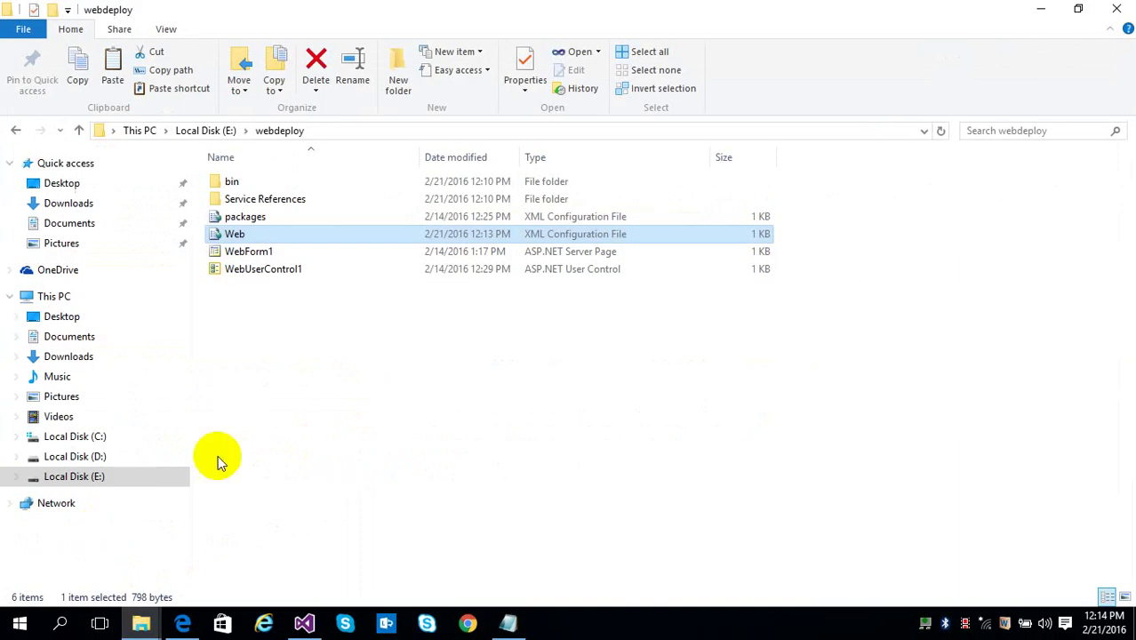
key("super")
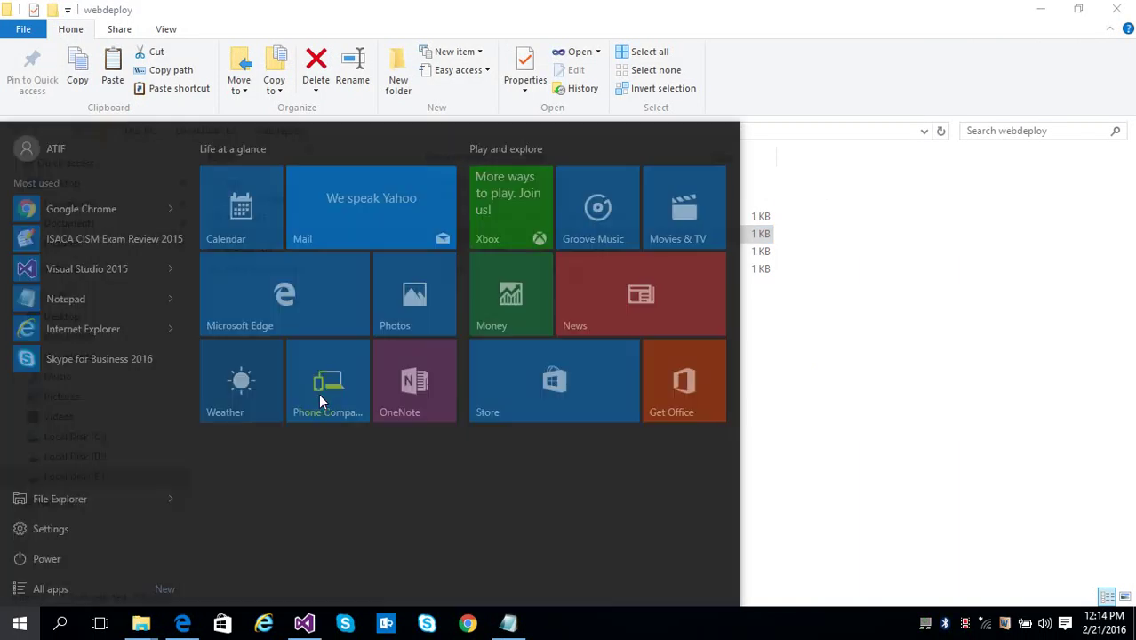
type("note")
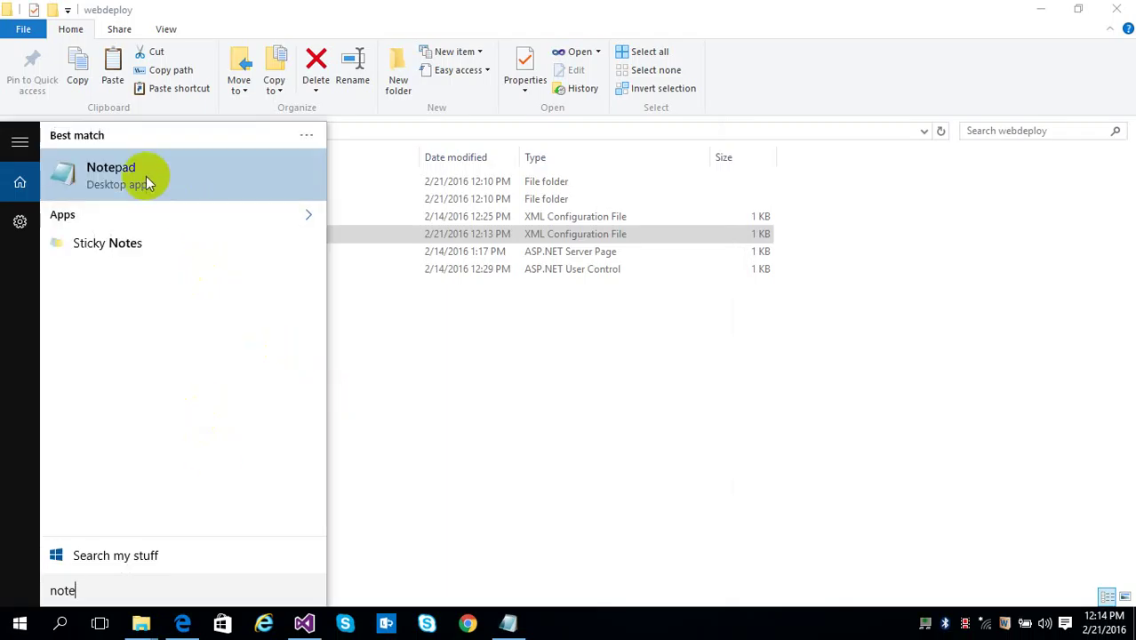
right_click(146, 176)
left_click(231, 194)
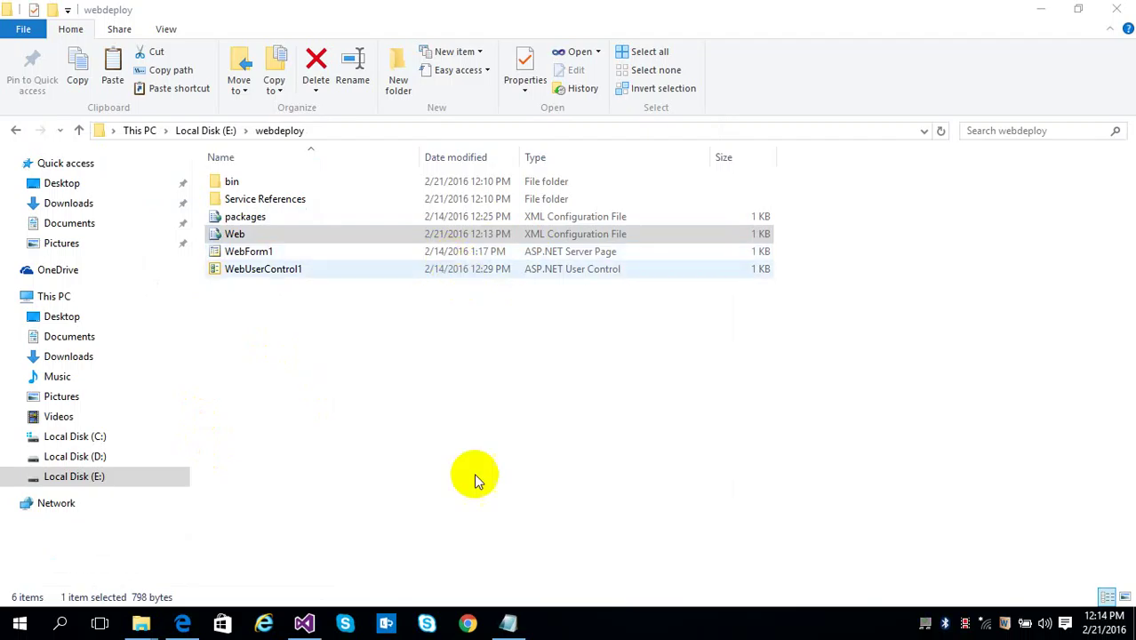
- Close the Notepad window that holds the earlier Web configuration, keeping the new untitled Notepad window open
mouse_move(499, 627)
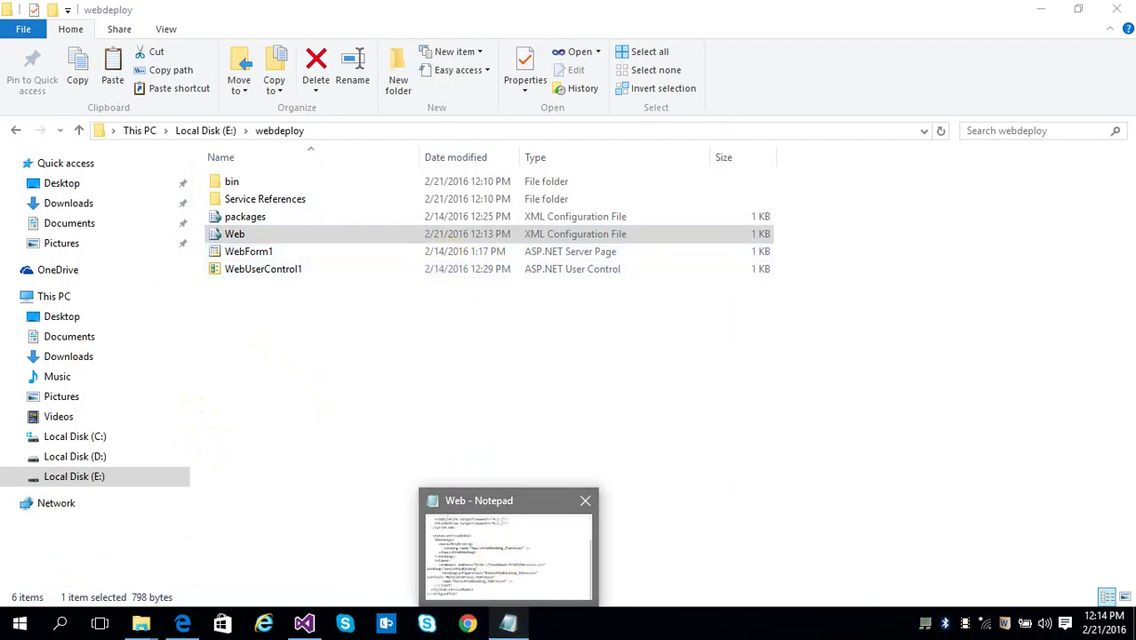
left_click(507, 622)
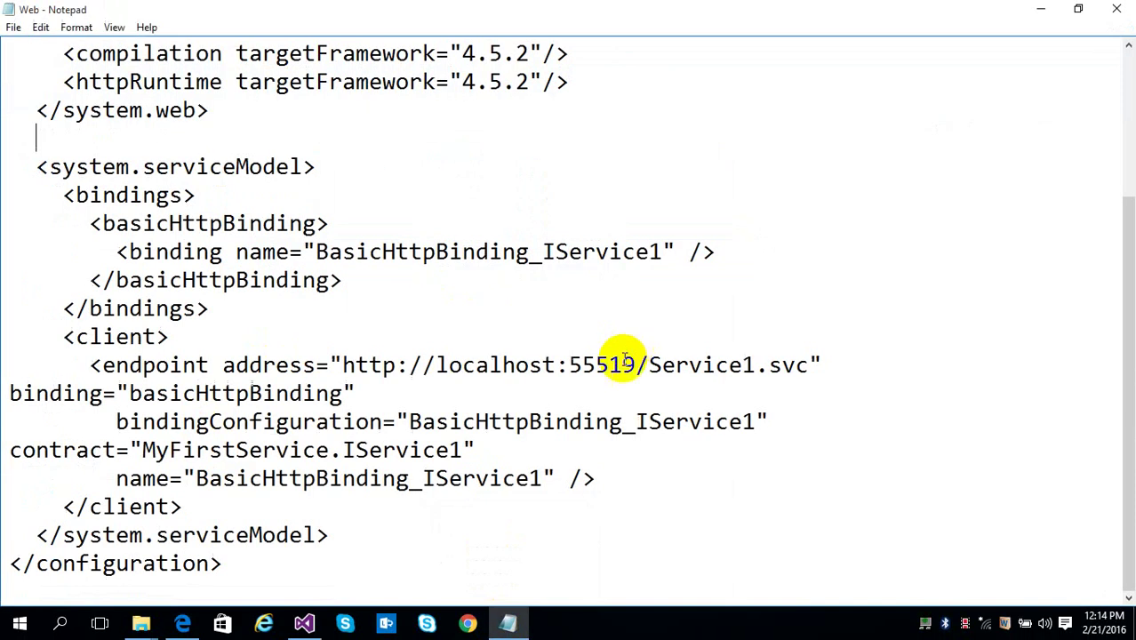
mouse_move(515, 625)
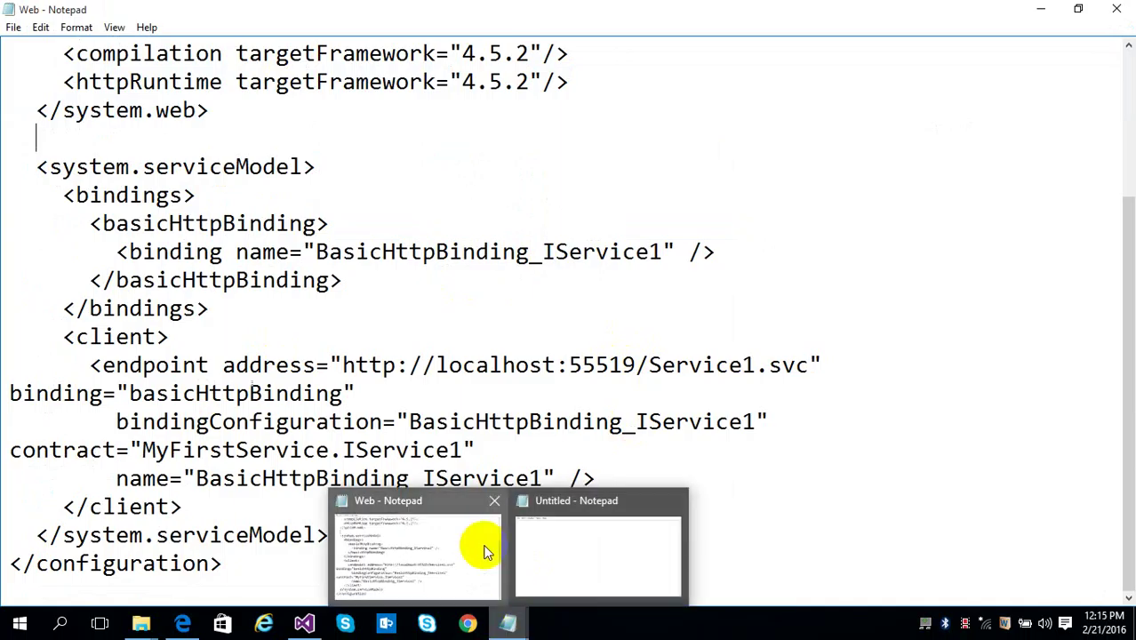
left_click(494, 501)
left_click(497, 533)
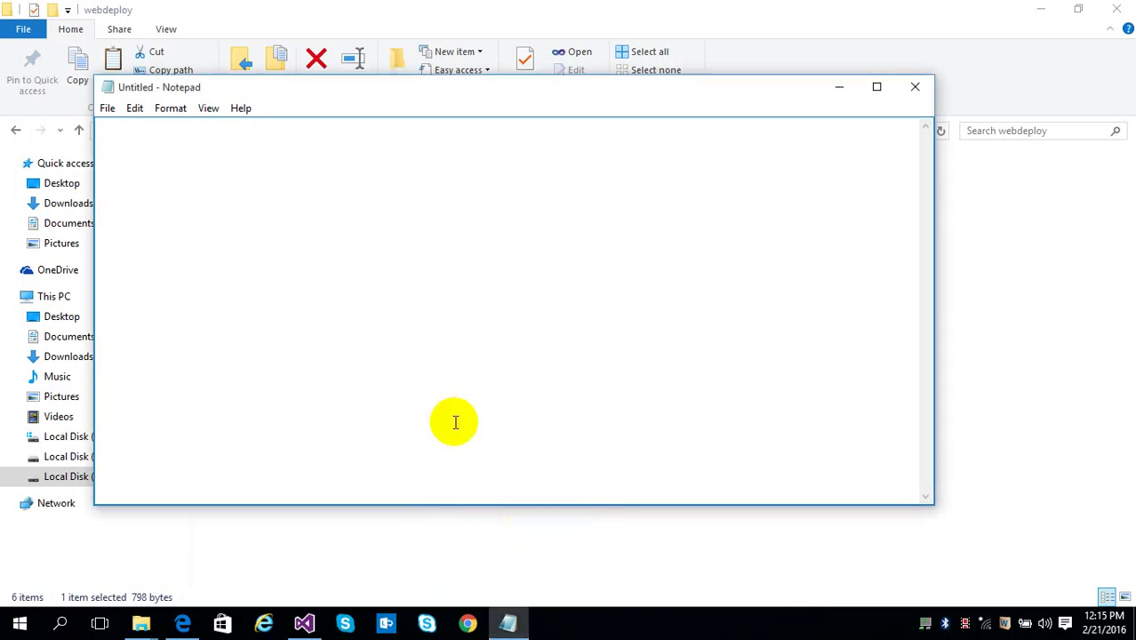
left_click(455, 522)
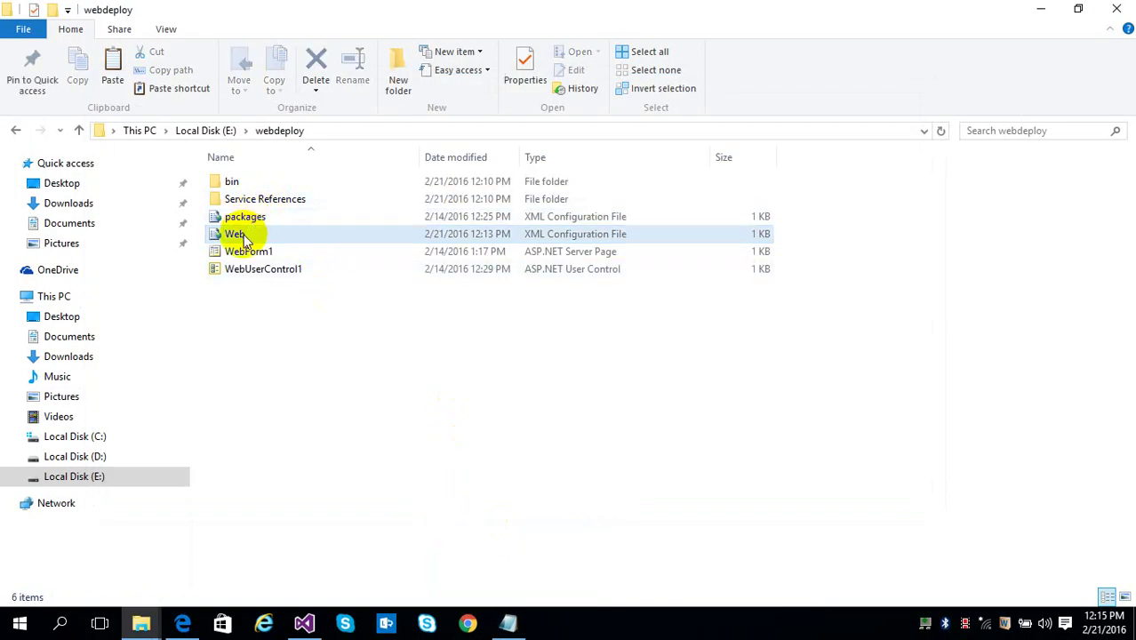
left_click_drag(253, 238, 302, 253)
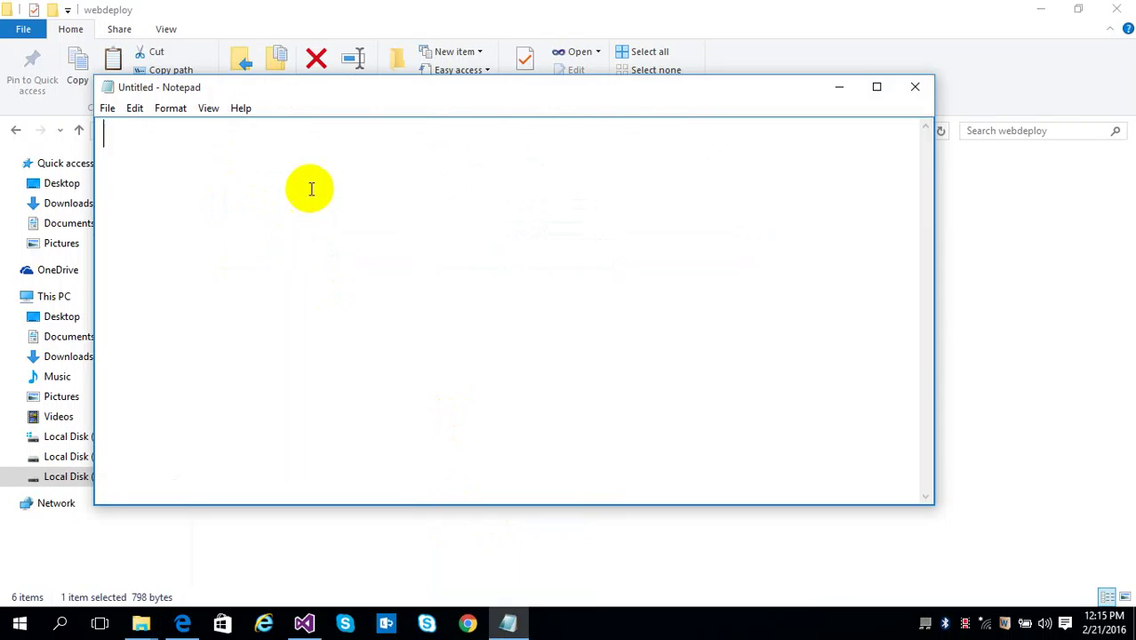
key("alt+Tab")
key("alt+Tab")
key("alt+Tab")
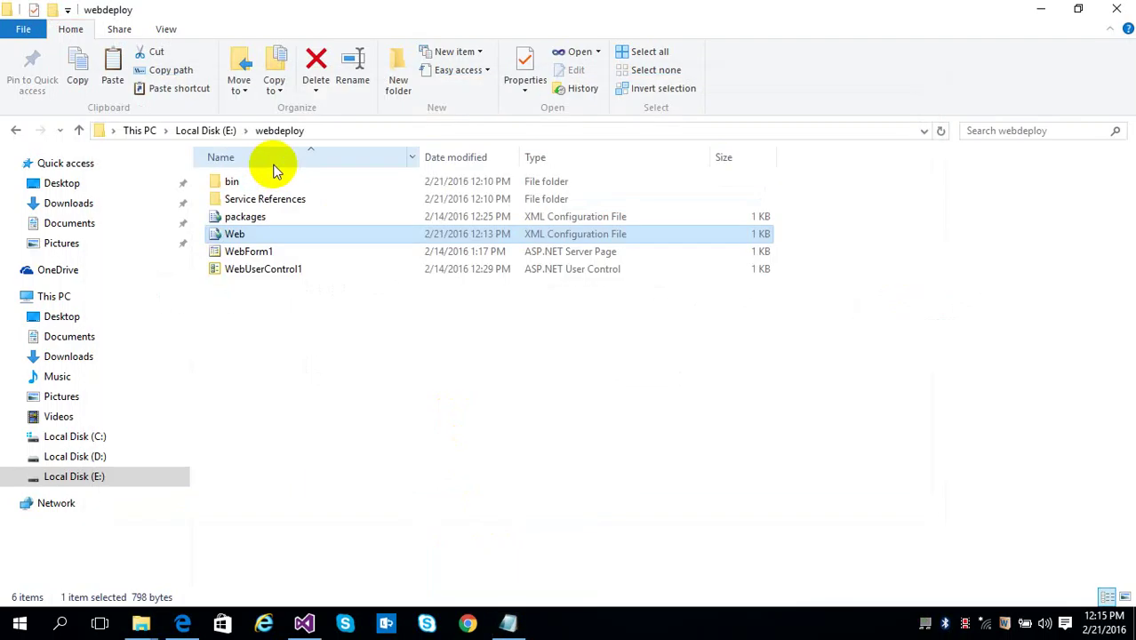
left_click(331, 133)
key("ctrl+c")
key("alt+Tab")
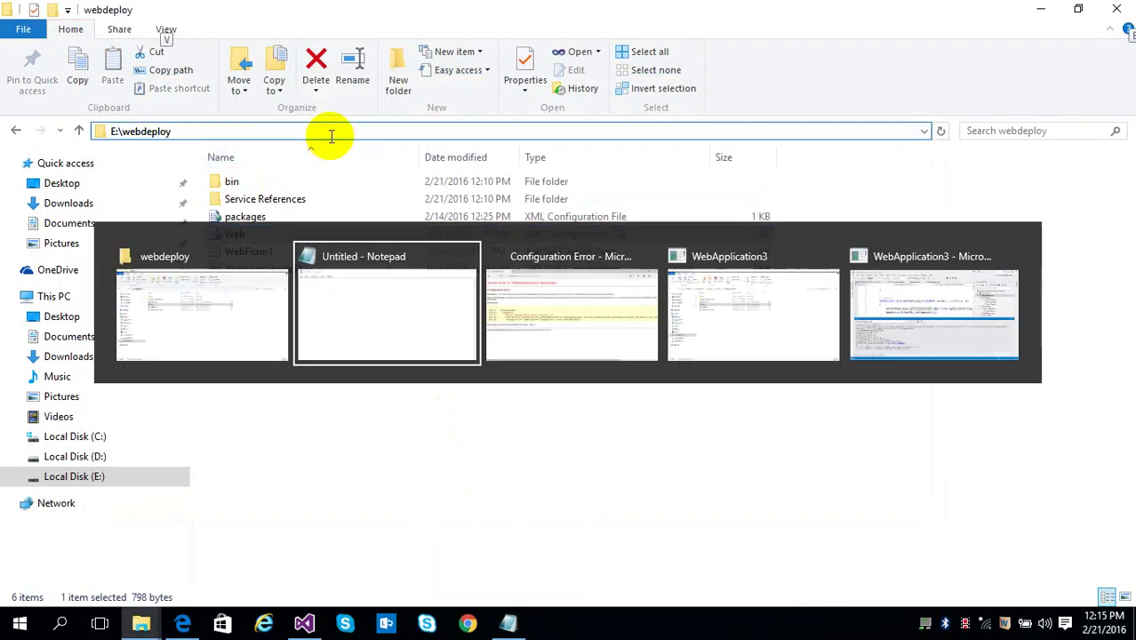
key("alt+Tab")
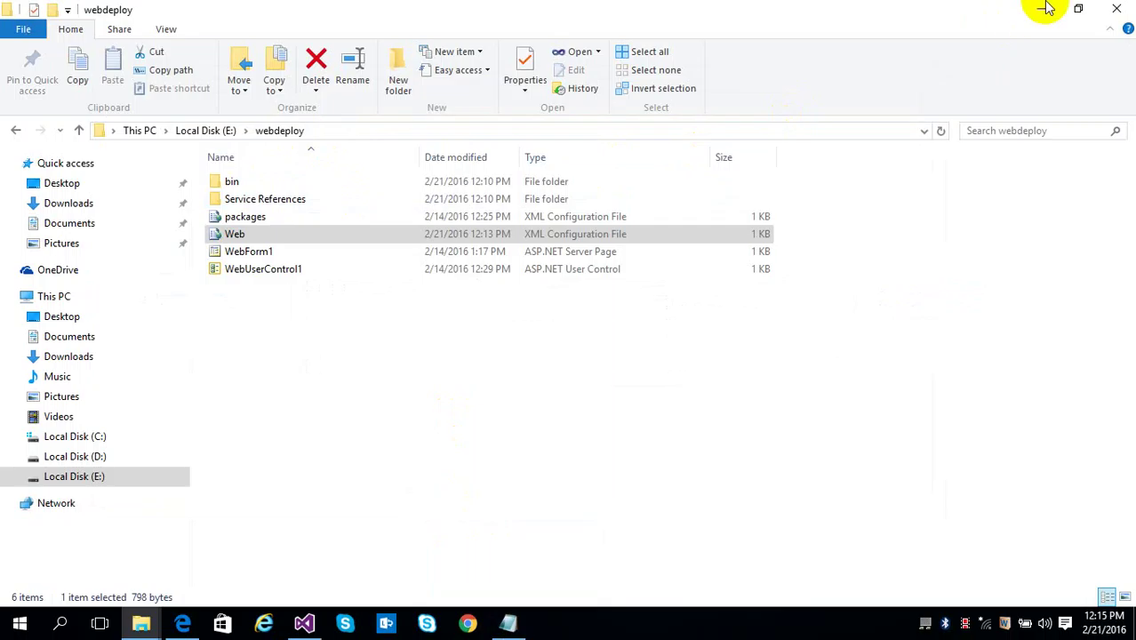
- Close the webdeploy folder window, switch to the WebApplication3 folder and try to drop its Web configuration into the elevated Notepad
left_click(1117, 9)
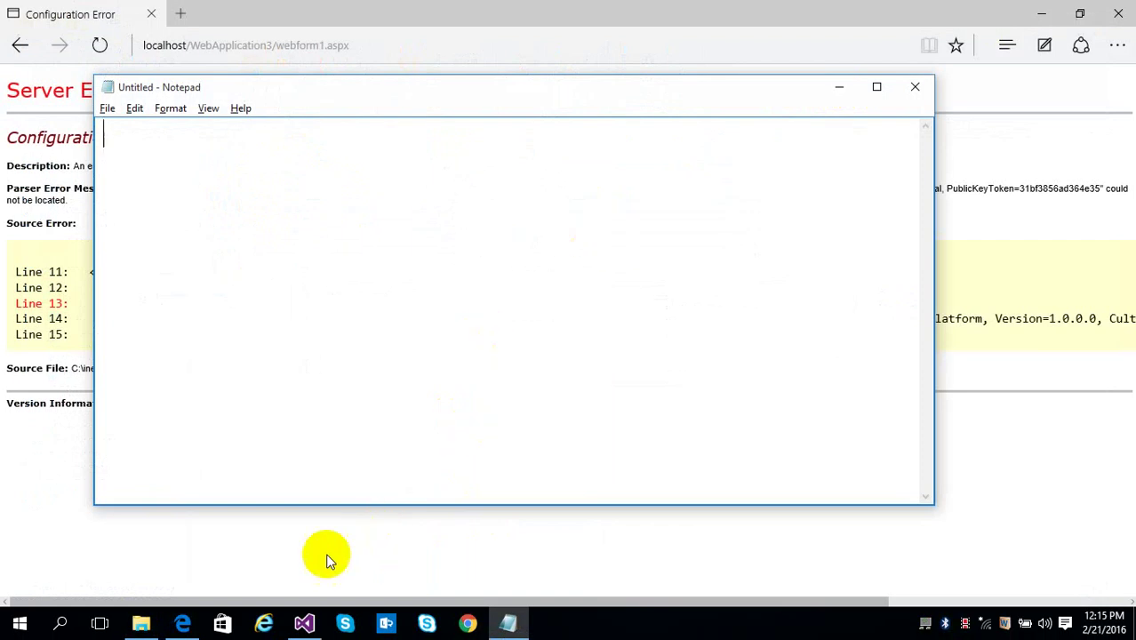
left_click(143, 622)
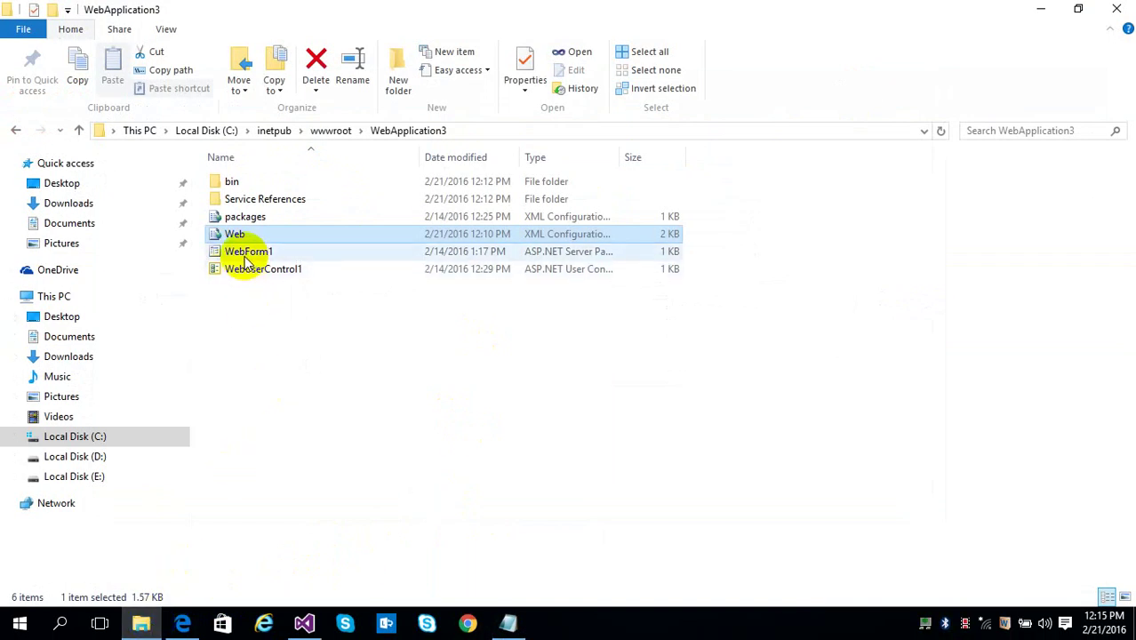
left_click_drag(238, 240, 287, 264)
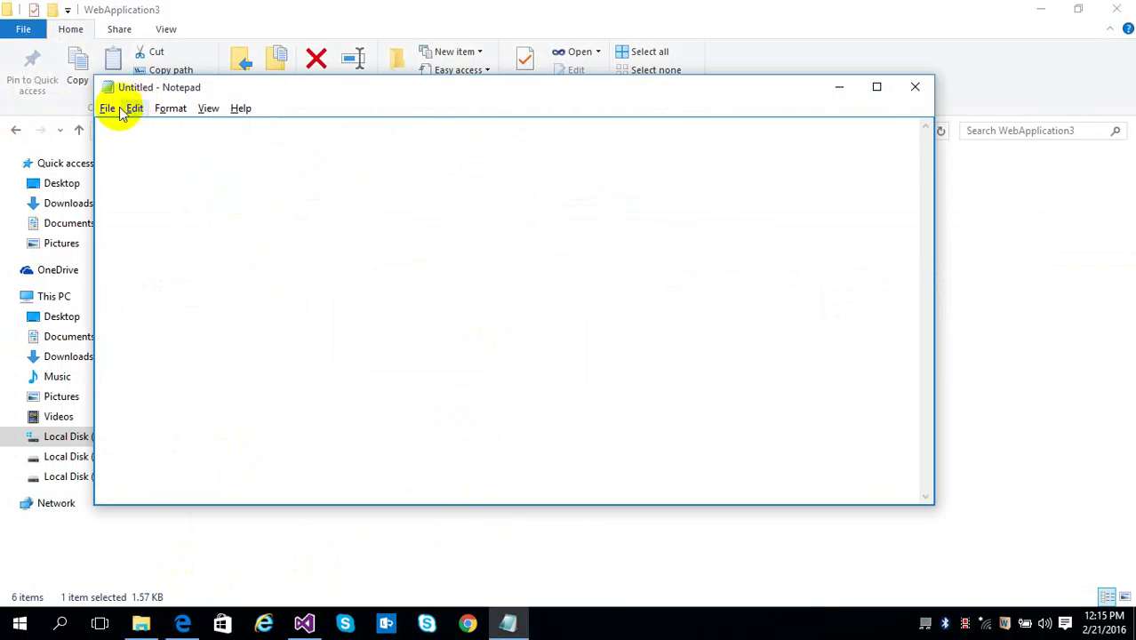
key("alt+F4")
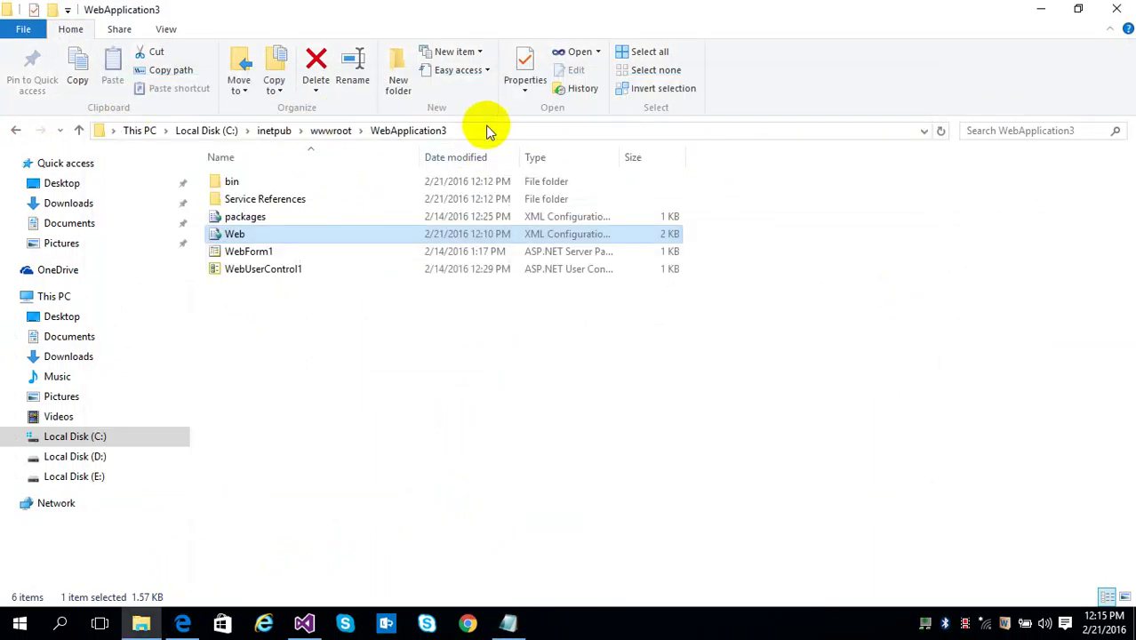
- Open the Web configuration in the elevated Notepad, using the copied path C:\inetpub\wwwroot\WebApplication3 and the file filter *
left_click(488, 130)
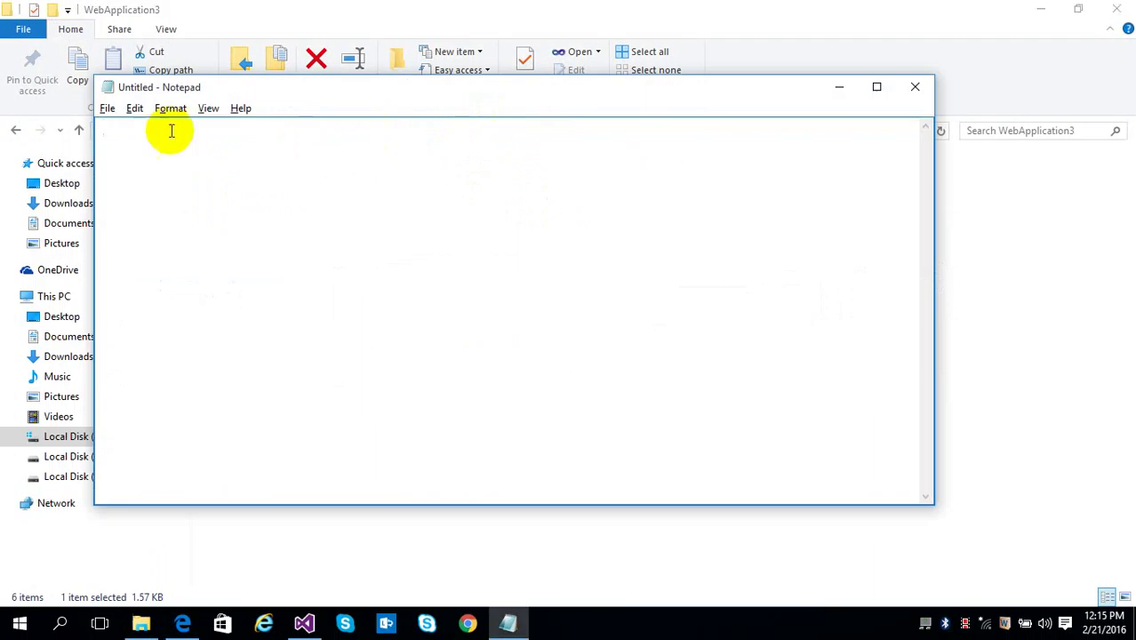
left_click(108, 108)
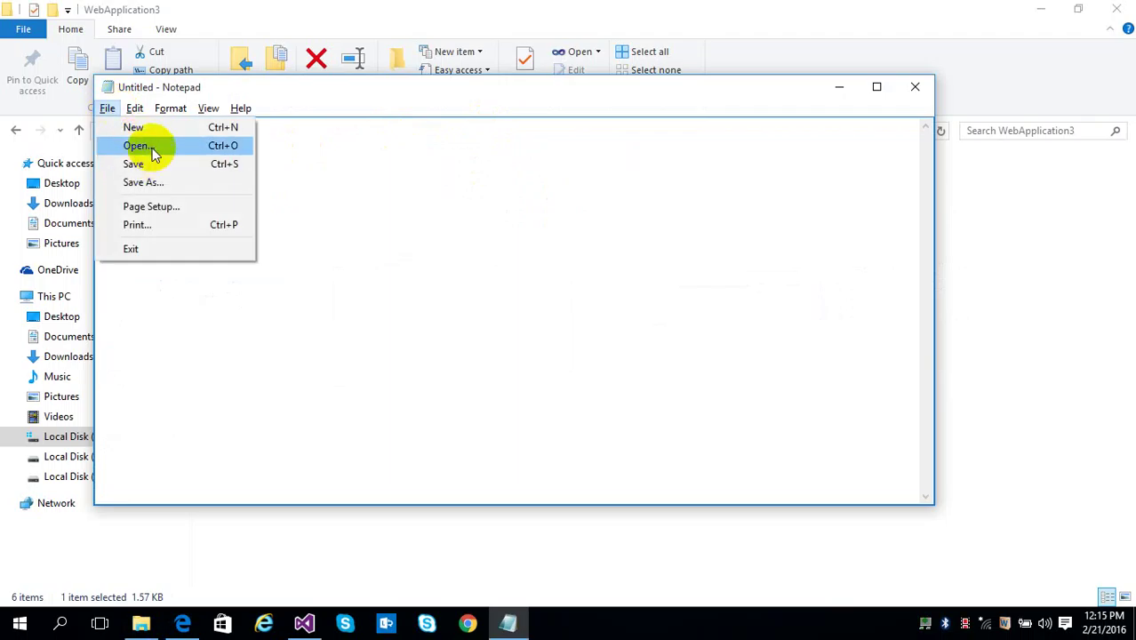
left_click(144, 146)
key("ctrl+v")
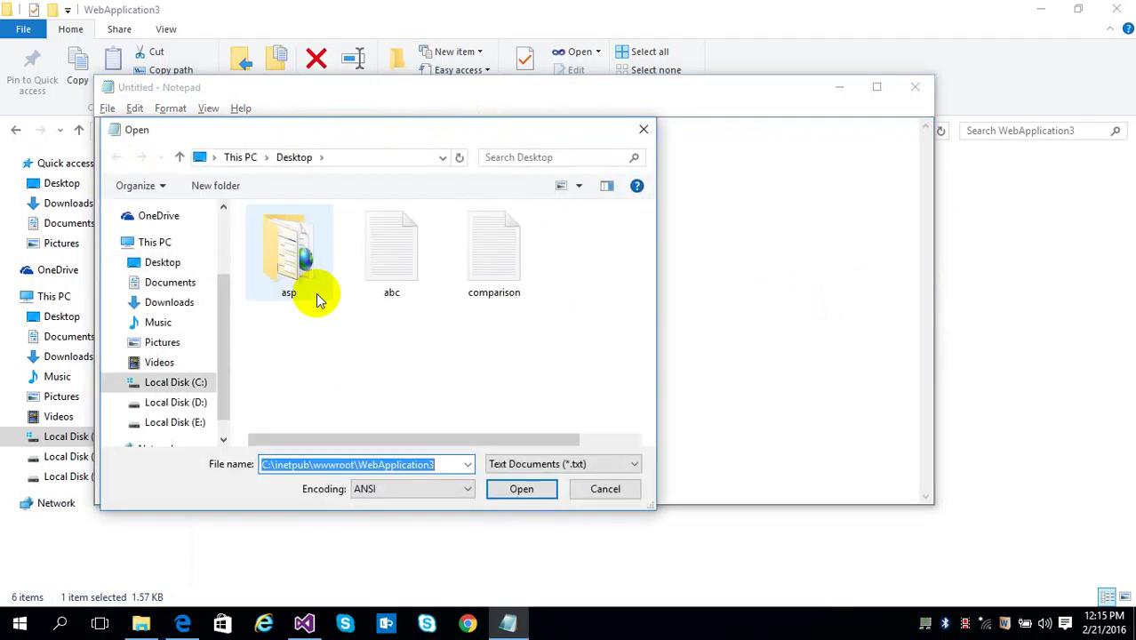
key("Return")
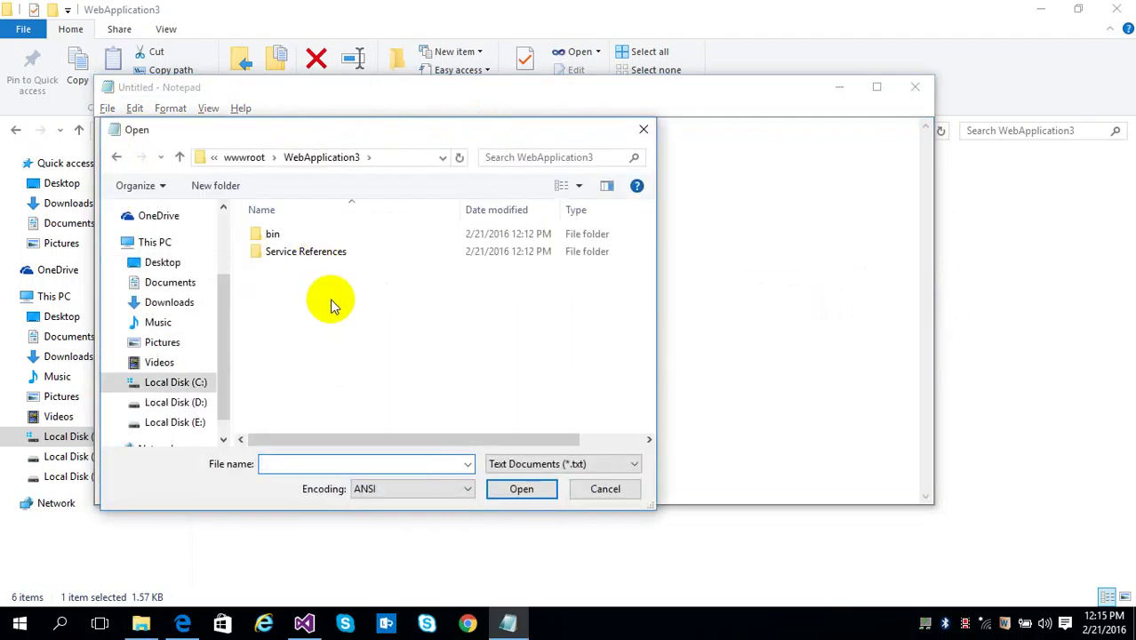
type("*")
key("Return")
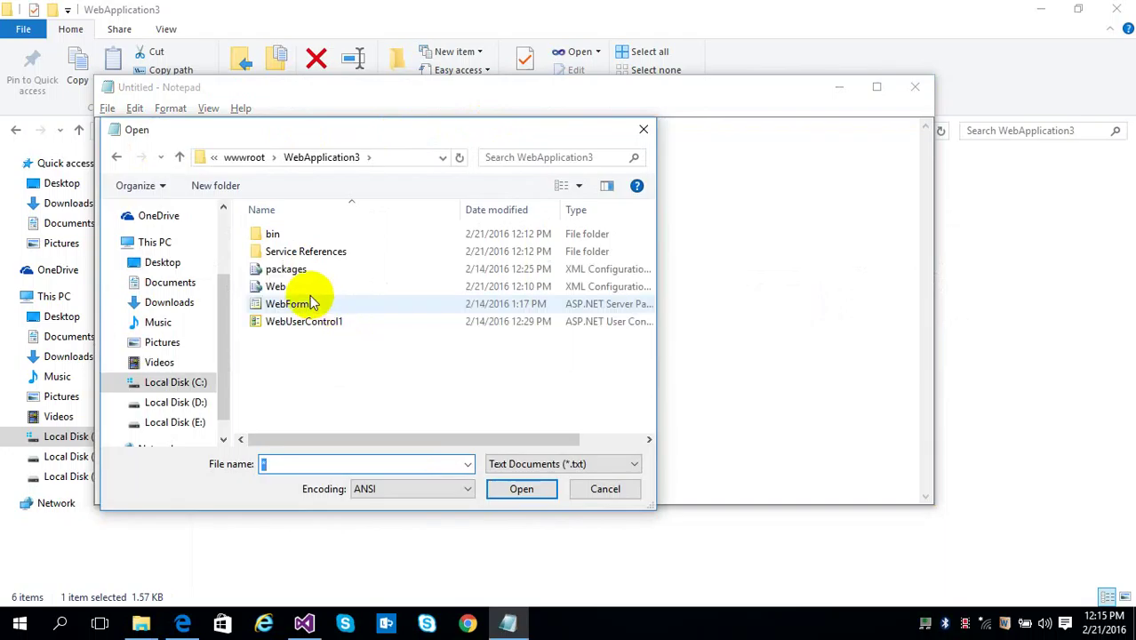
left_click(309, 287)
double_click(308, 288)
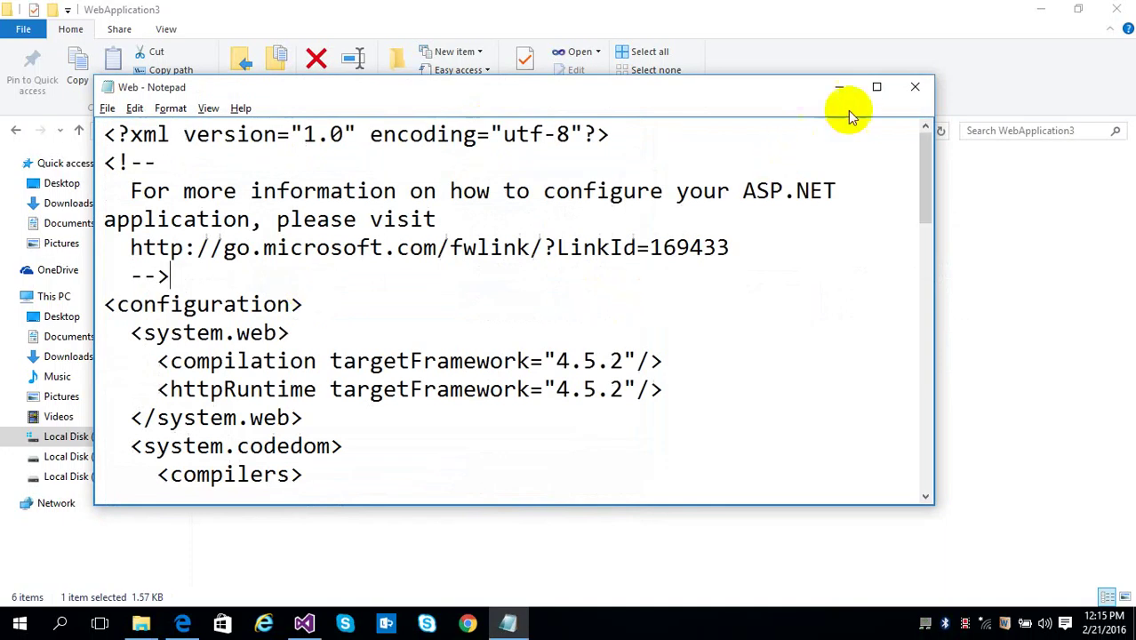
- Maximize Notepad and delete the entire system.codedom section, from its opening to its closing tag, from the deployed Web configuration
left_click(883, 89)
left_click_drag(1121, 142, 1121, 277)
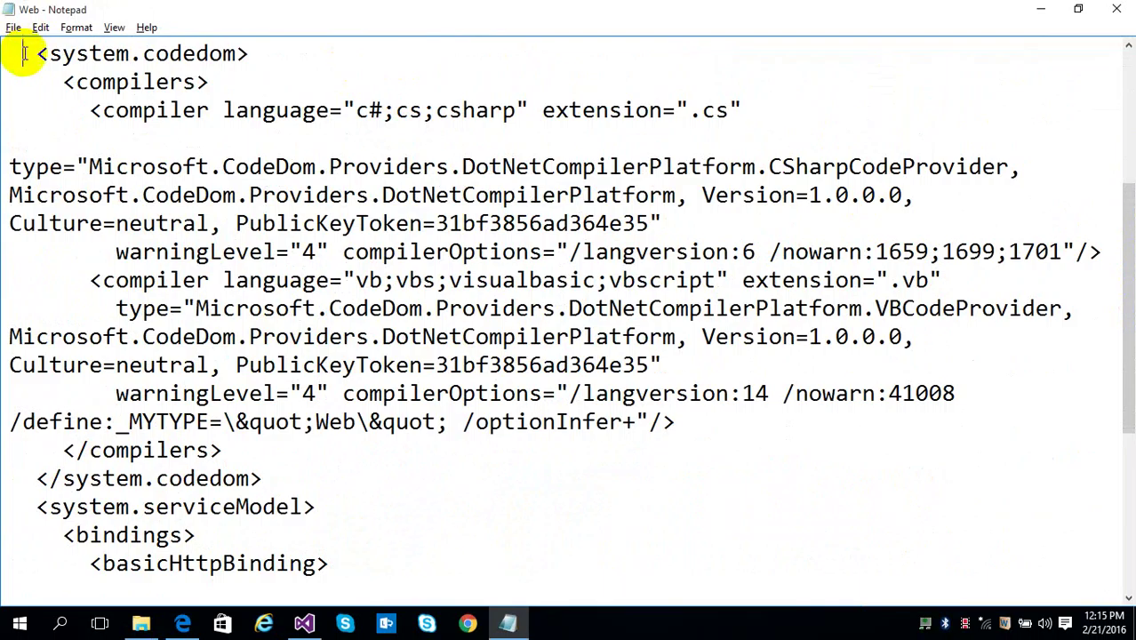
key("shift+Down")
key("shift+Down")
key("shift+Down")
key("shift+Down")
key("shift+Down")
key("shift+Down")
key("shift+Down")
key("shift+Down")
key("shift+Down")
key("shift+Down")
key("shift+Down")
key("shift+Down")
key("shift+Down")
key("shift+Down")
key("shift+Down")
key("shift+Down")
key("shift+Down")
key("shift+Down")
key("shift+Down")
key("shift+Down")
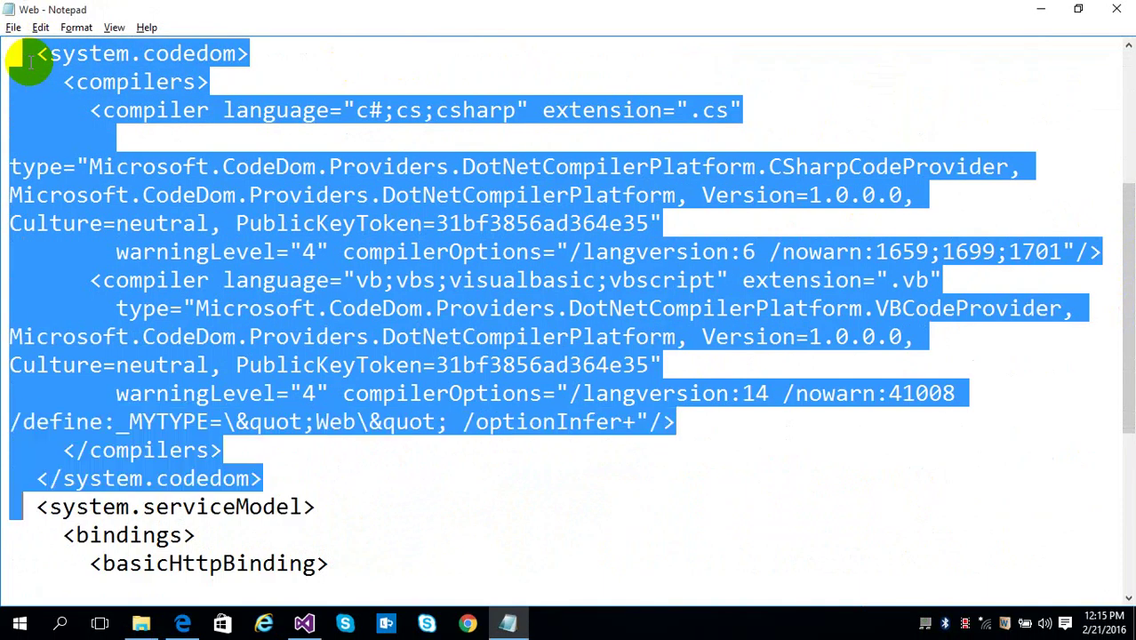
key("shift+Up")
key("shift+Up")
key("shift+Up")
key("shift+Up")
key("shift+Up")
key("shift+Up")
key("shift+Up")
key("shift+Up")
key("shift+Up")
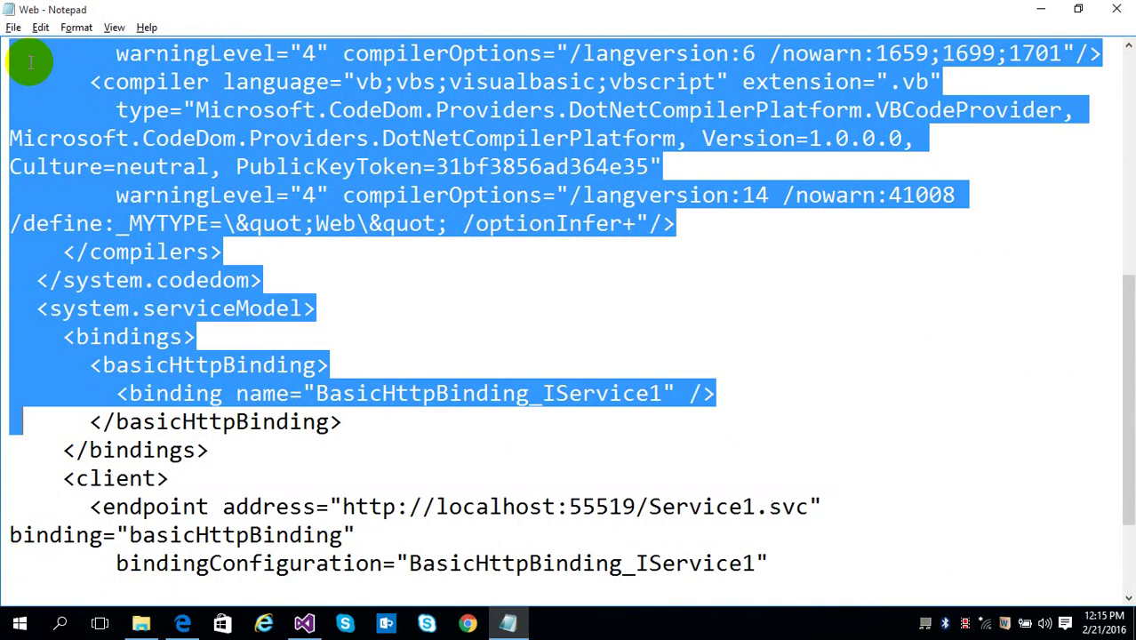
key("Delete")
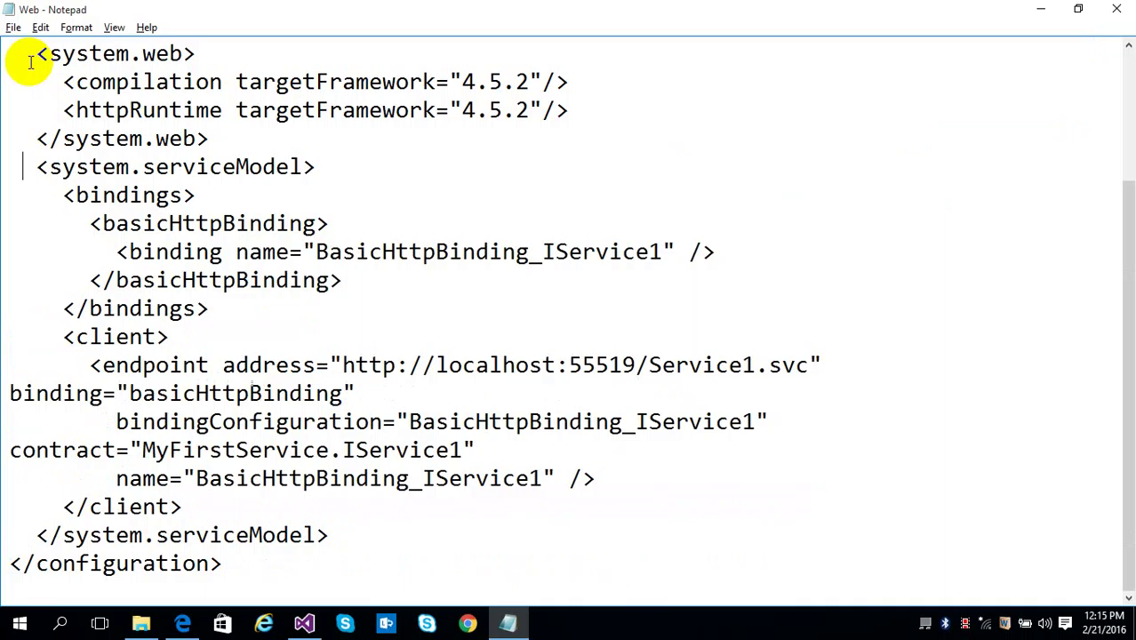
- Save the deployed Web configuration, switch to Microsoft Edge and reload webform1.aspx
left_click(16, 27)
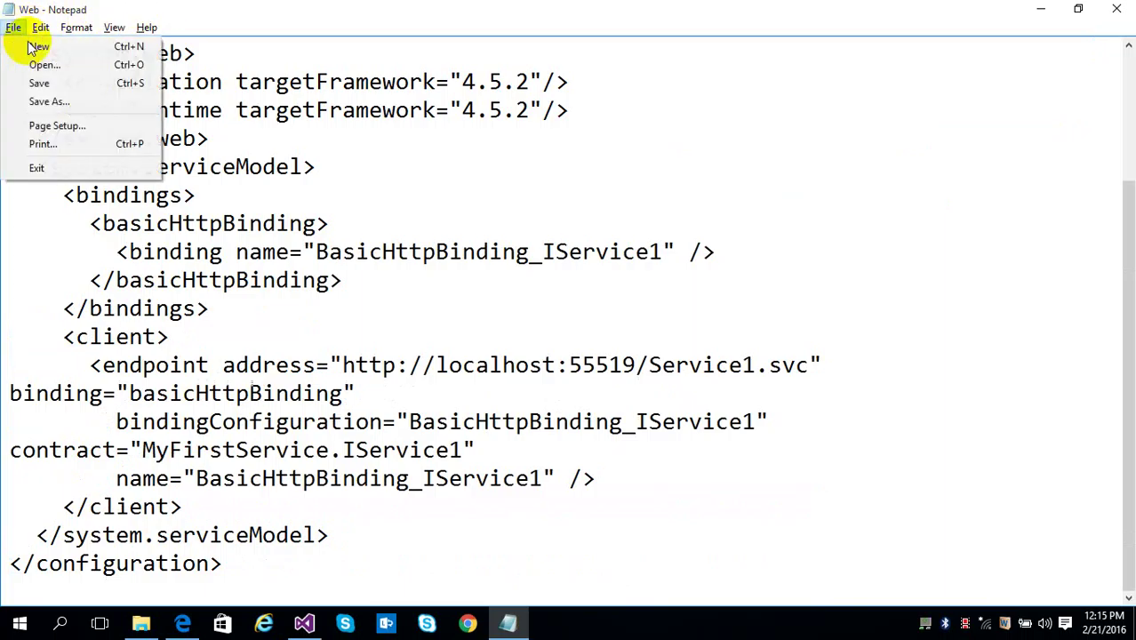
left_click(45, 81)
left_click(355, 82)
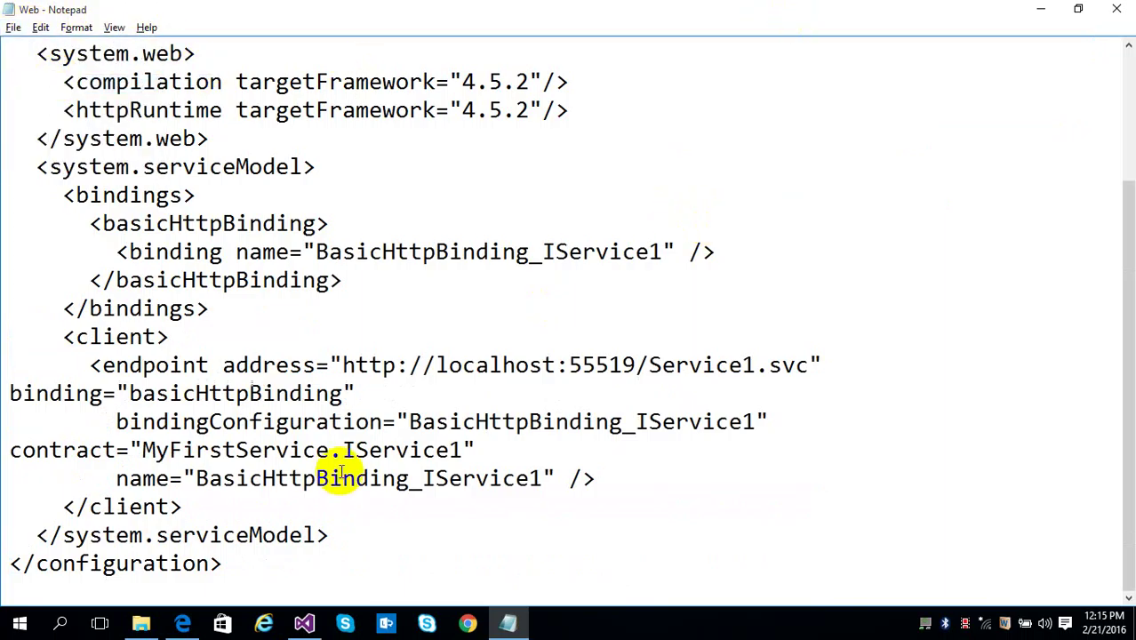
left_click(182, 623)
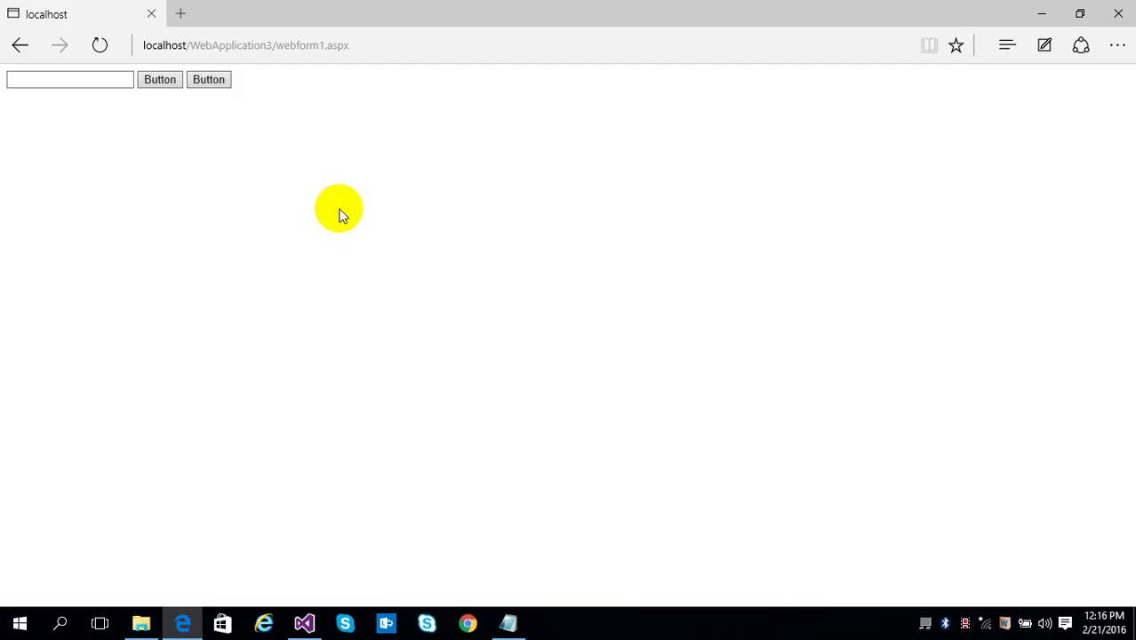
- Switch to File Explorer, look through the deployed WebApplication3 files and its Service References\MyFirstService folder, and go back to wwwroot
left_click(155, 622)
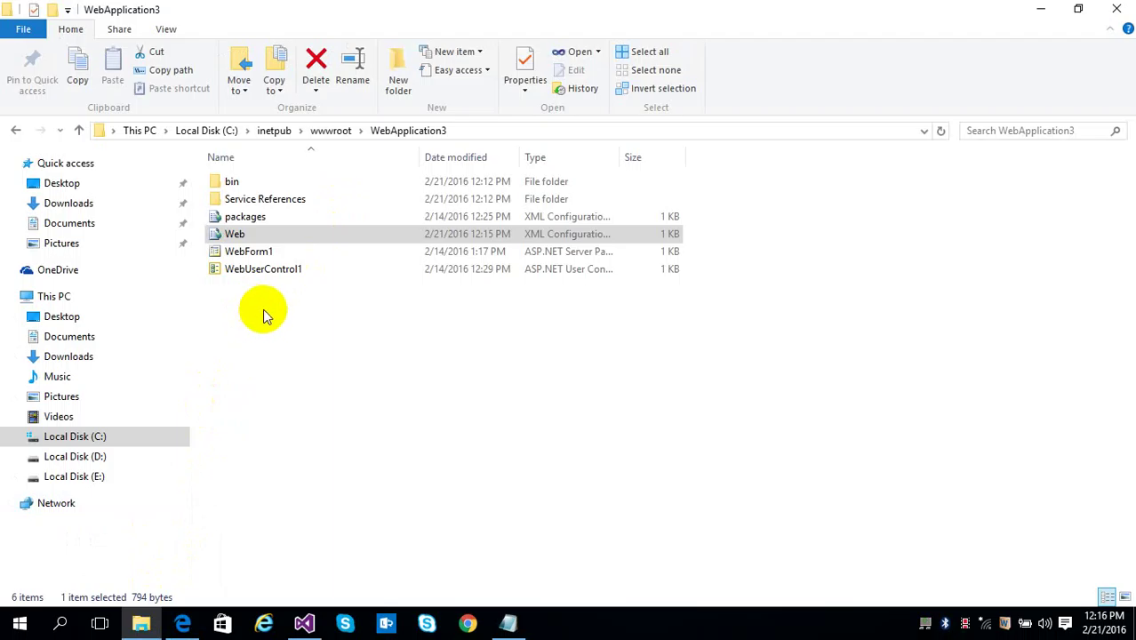
left_click(266, 222)
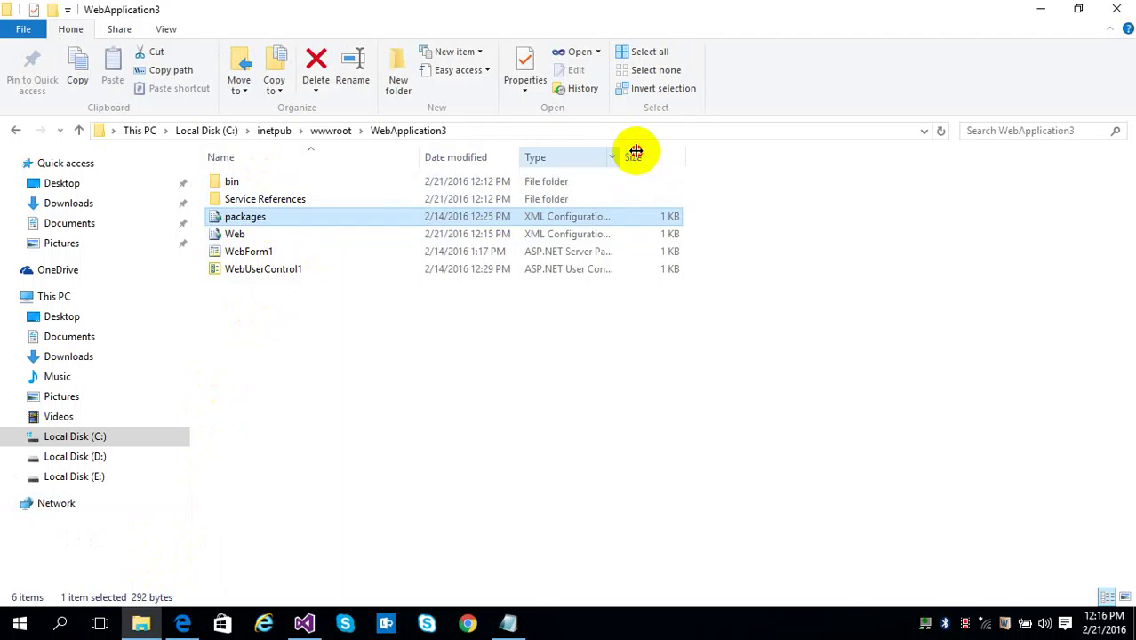
left_click_drag(635, 153, 690, 152)
double_click(278, 197)
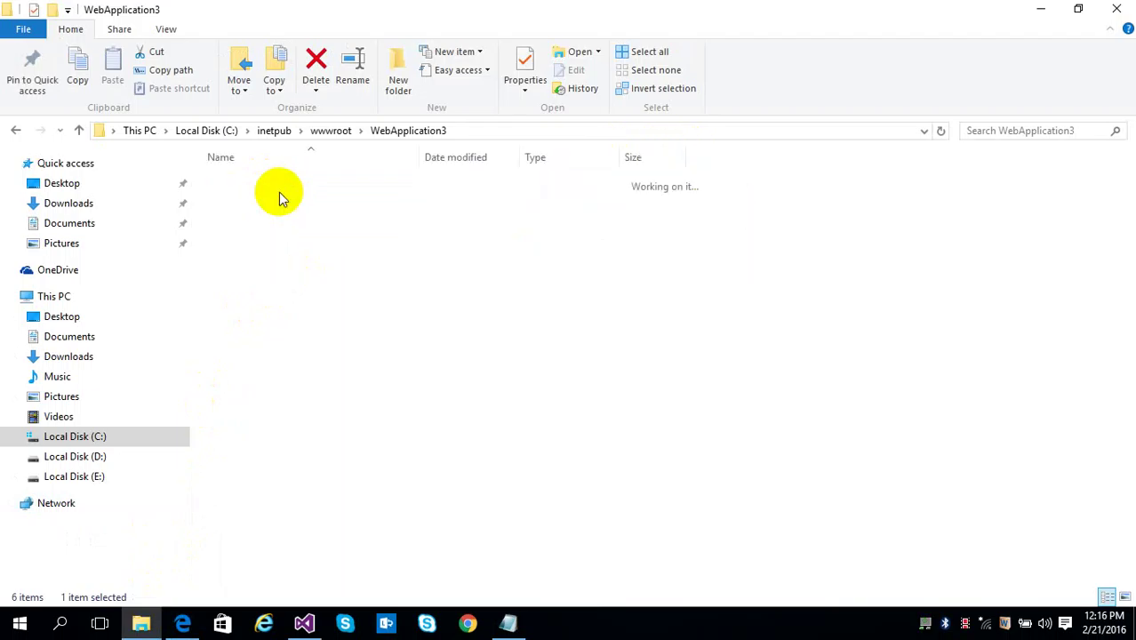
double_click(278, 191)
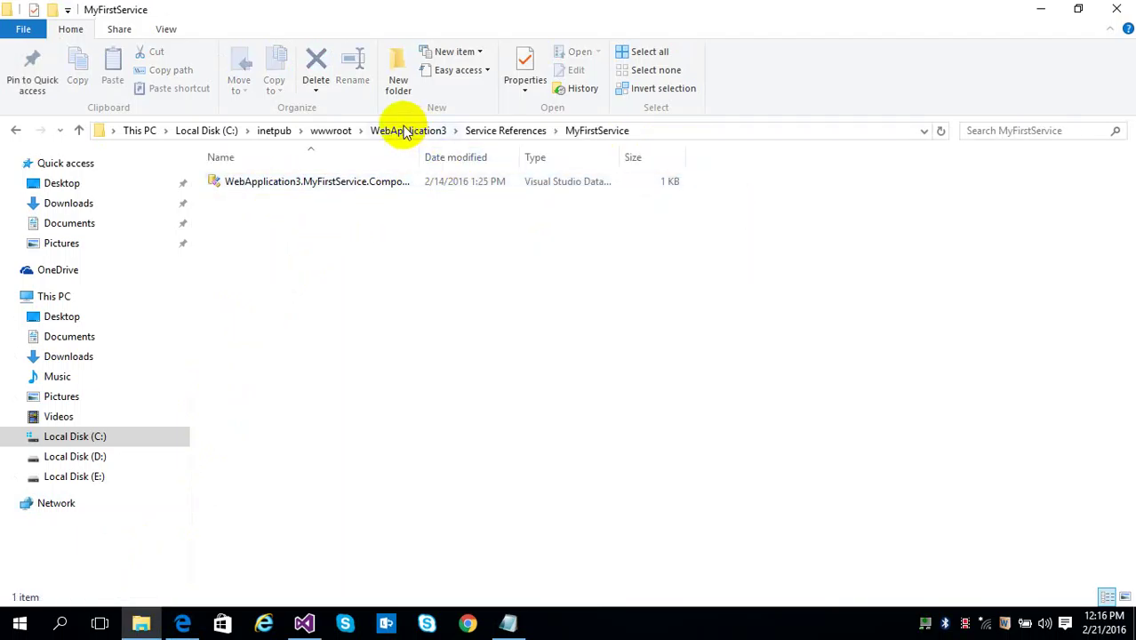
left_click(329, 130)
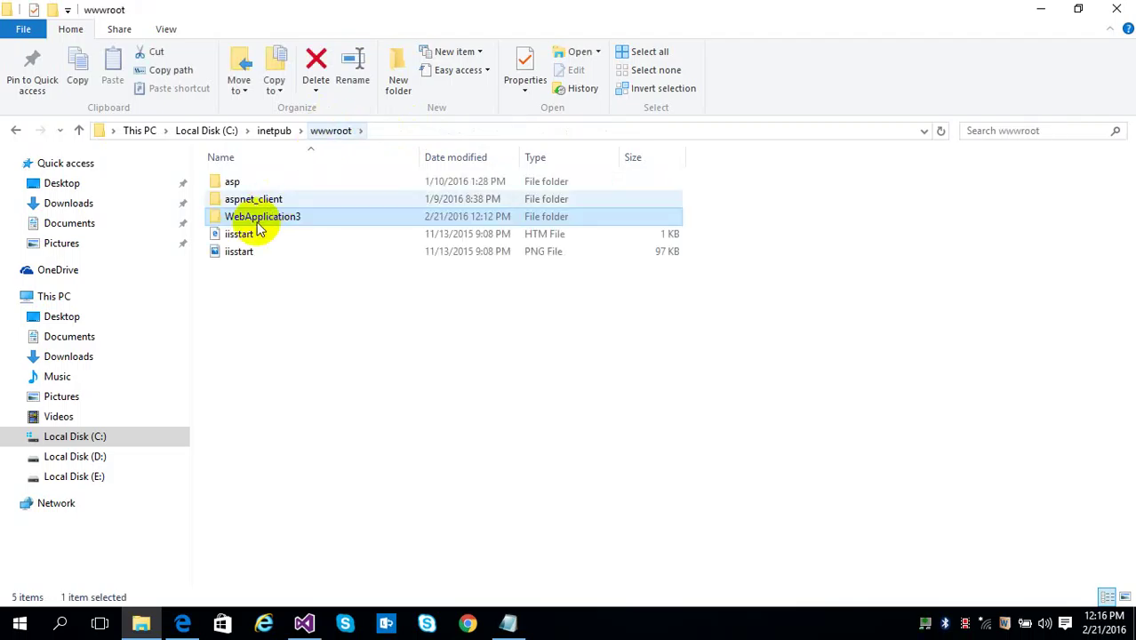
- Look into the deployed WebApplication3 folder and its bin folder, and view the combined properties of all the deployed items
double_click(260, 222)
left_click(236, 186)
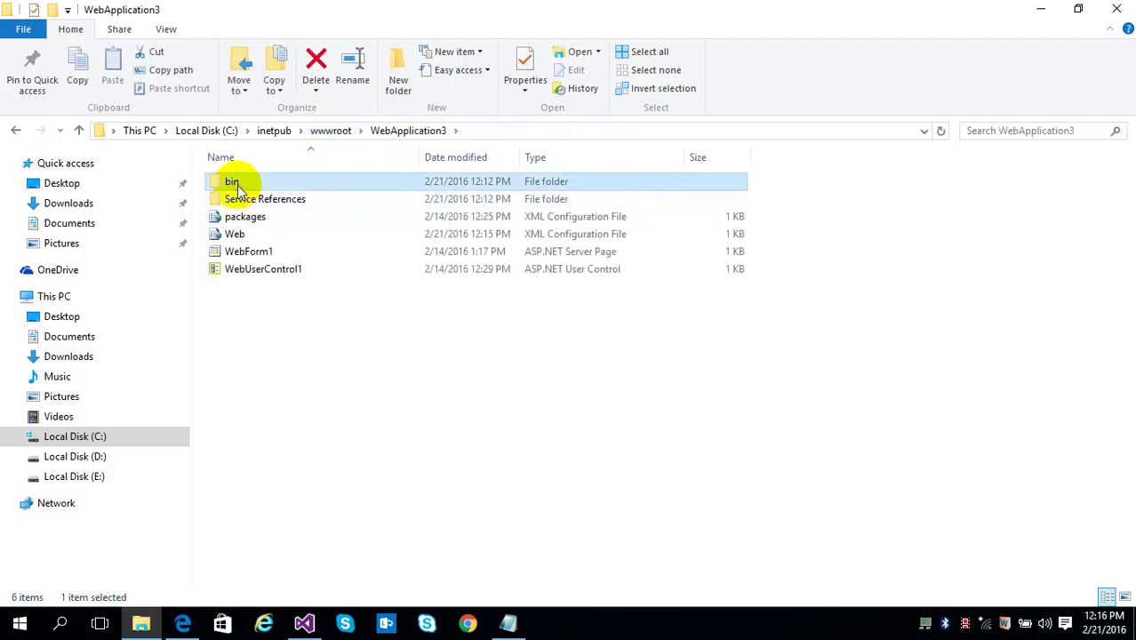
double_click(237, 186)
left_click(385, 131)
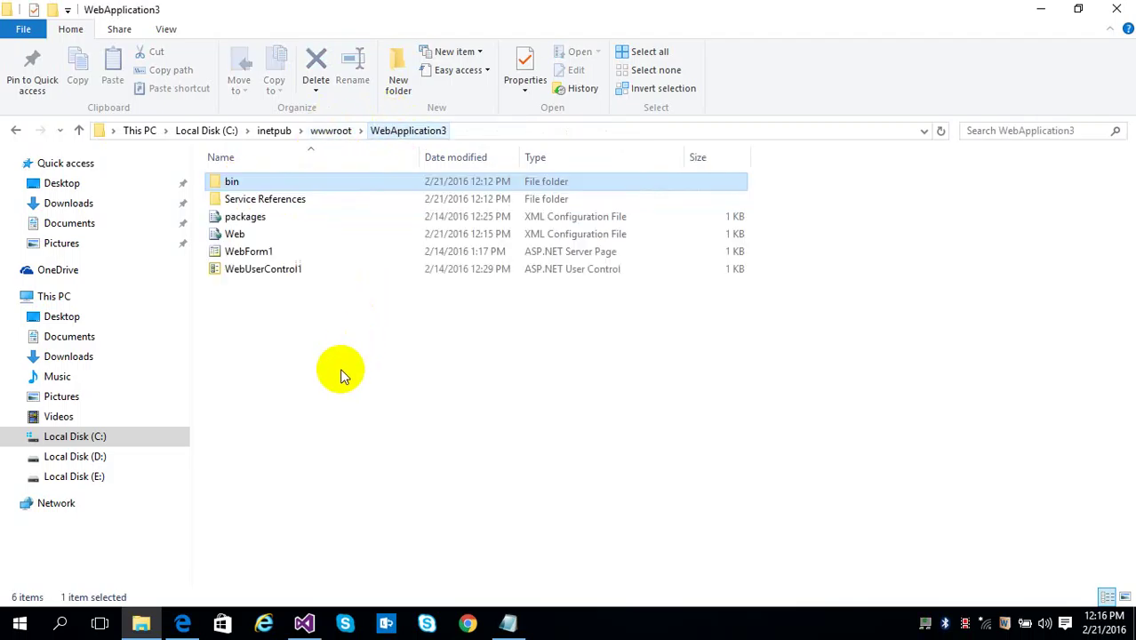
key("ctrl+a")
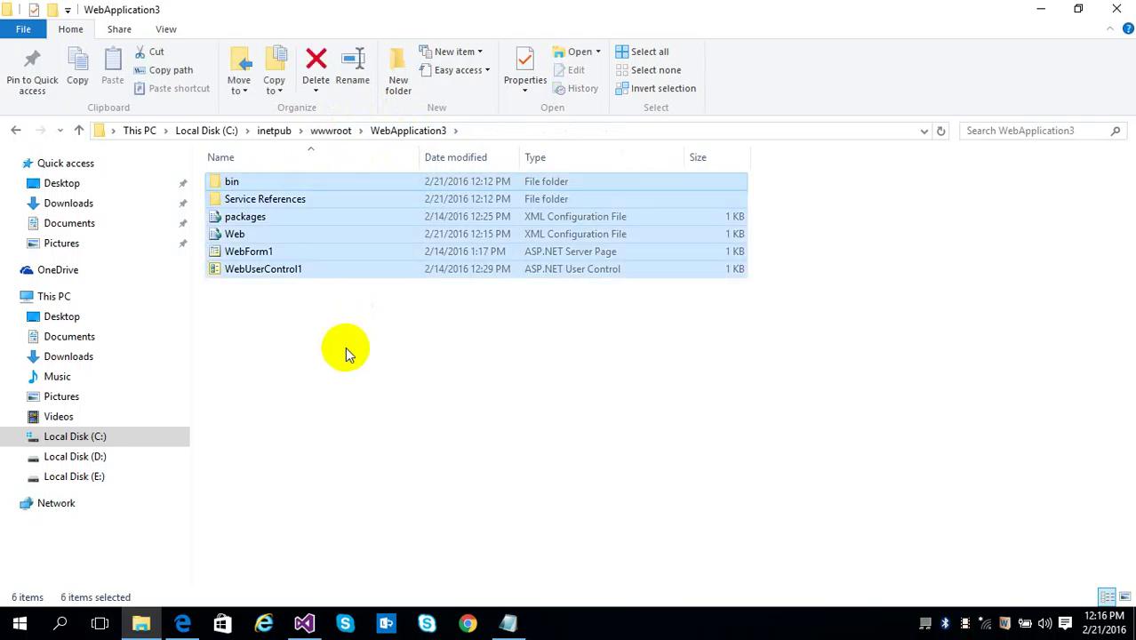
right_click(280, 248)
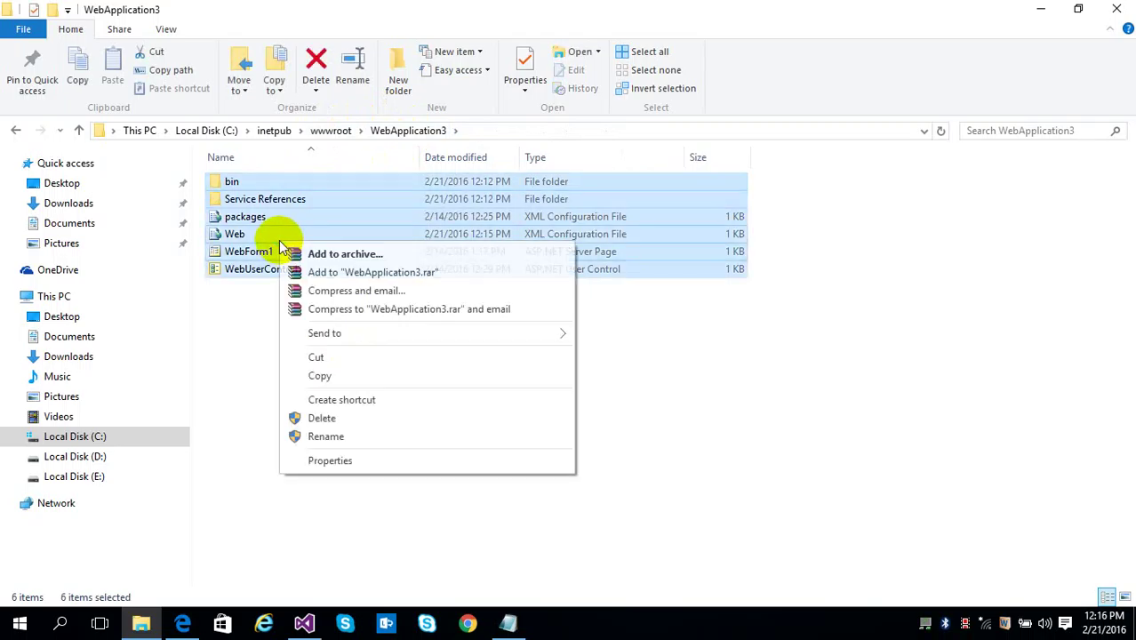
left_click(380, 455)
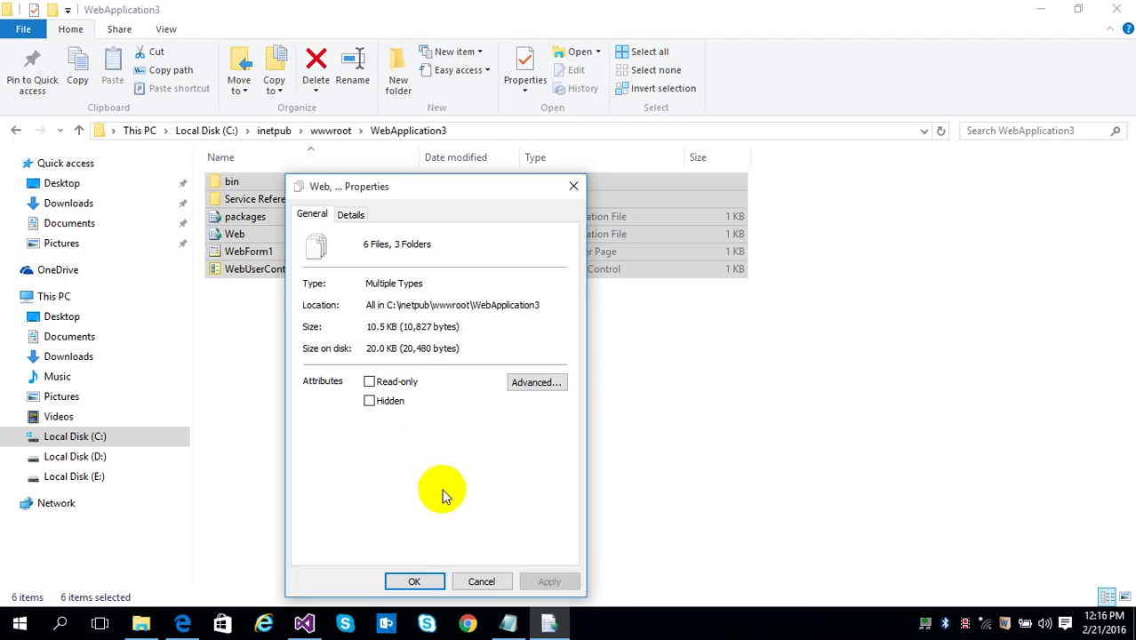
left_click(464, 580)
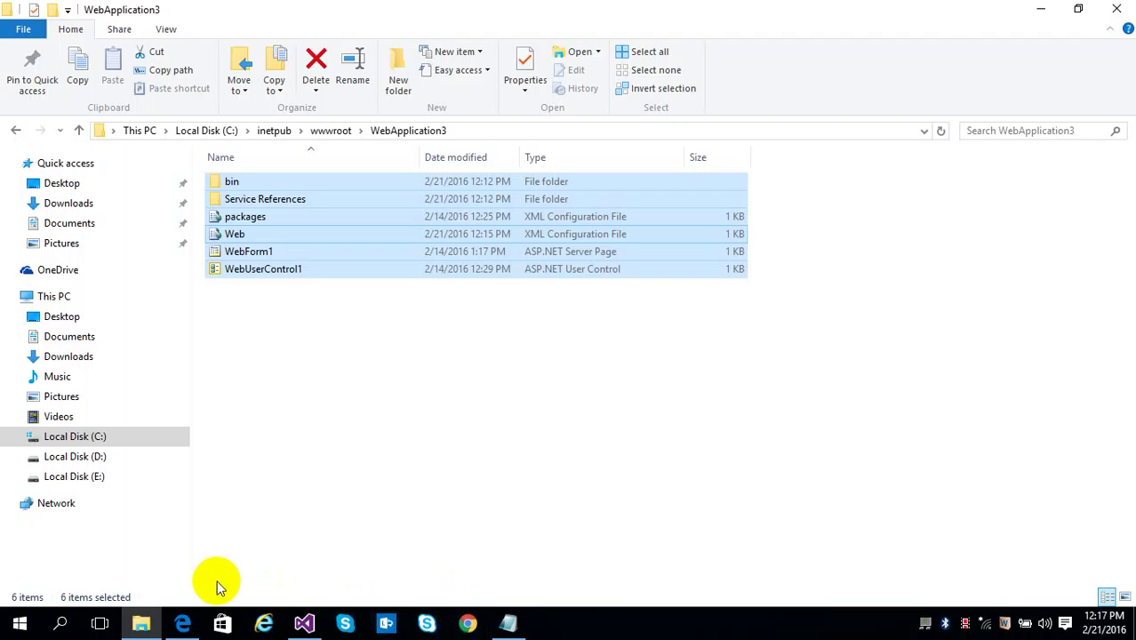
- Open Internet Information Services (IIS) Manager maximized and expand the server's Sites down to the contents of Default Web Site
key("super")
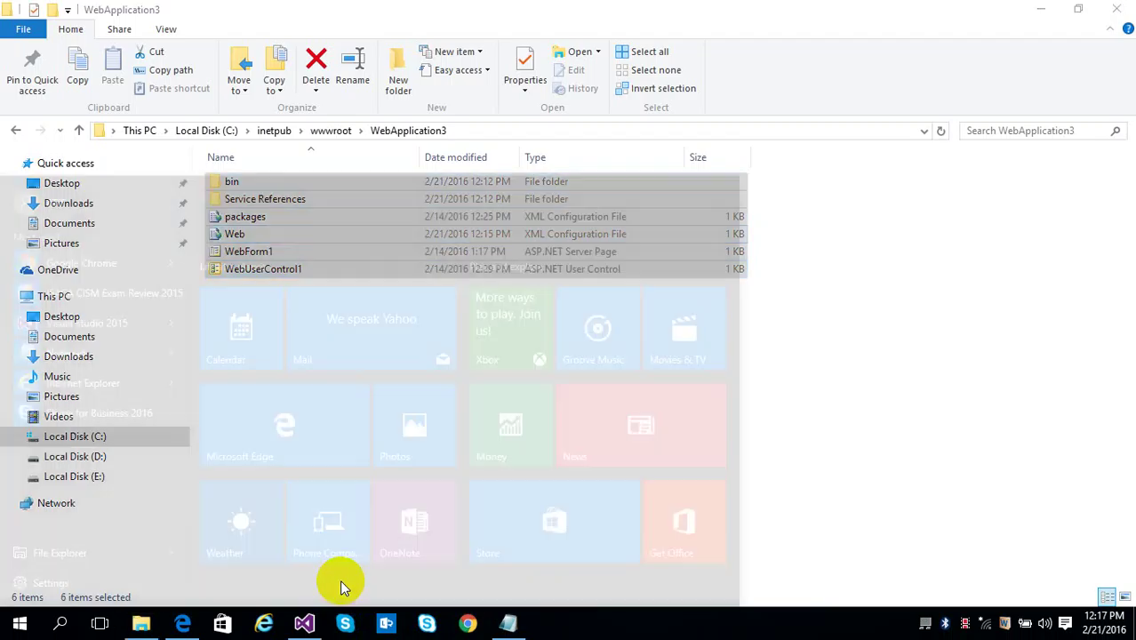
type("ine")
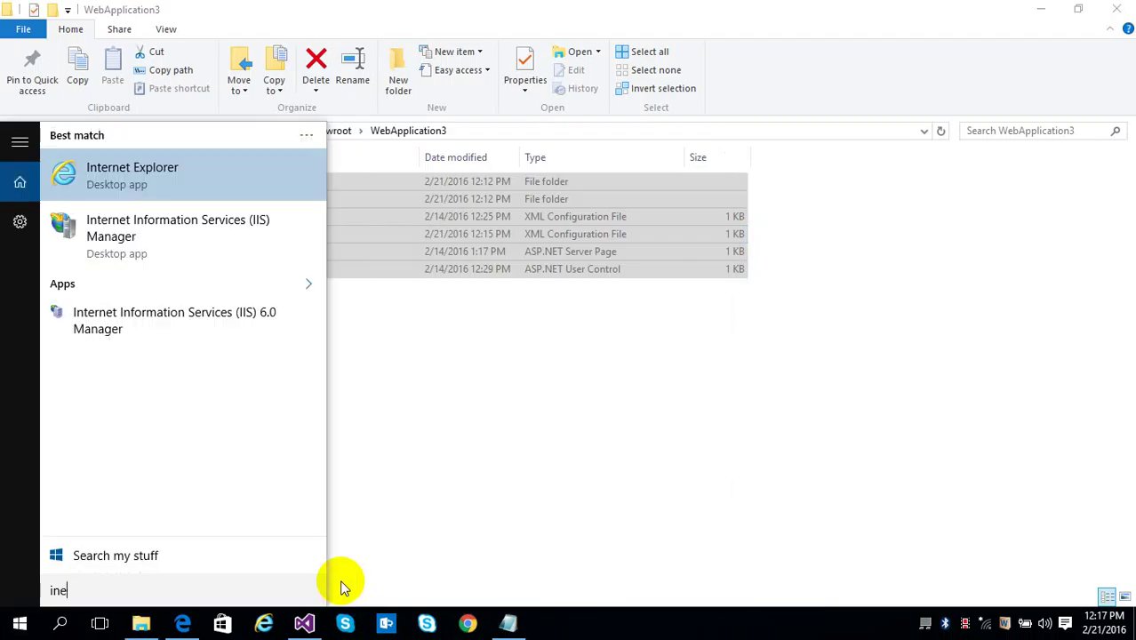
type("t")
left_click(207, 216)
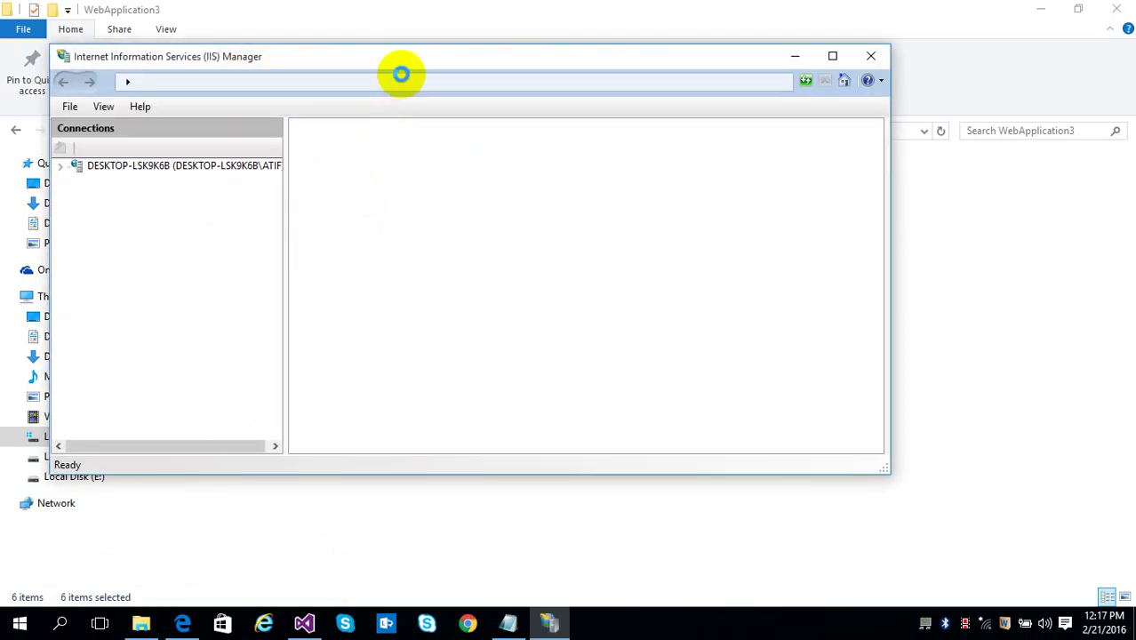
left_click(832, 56)
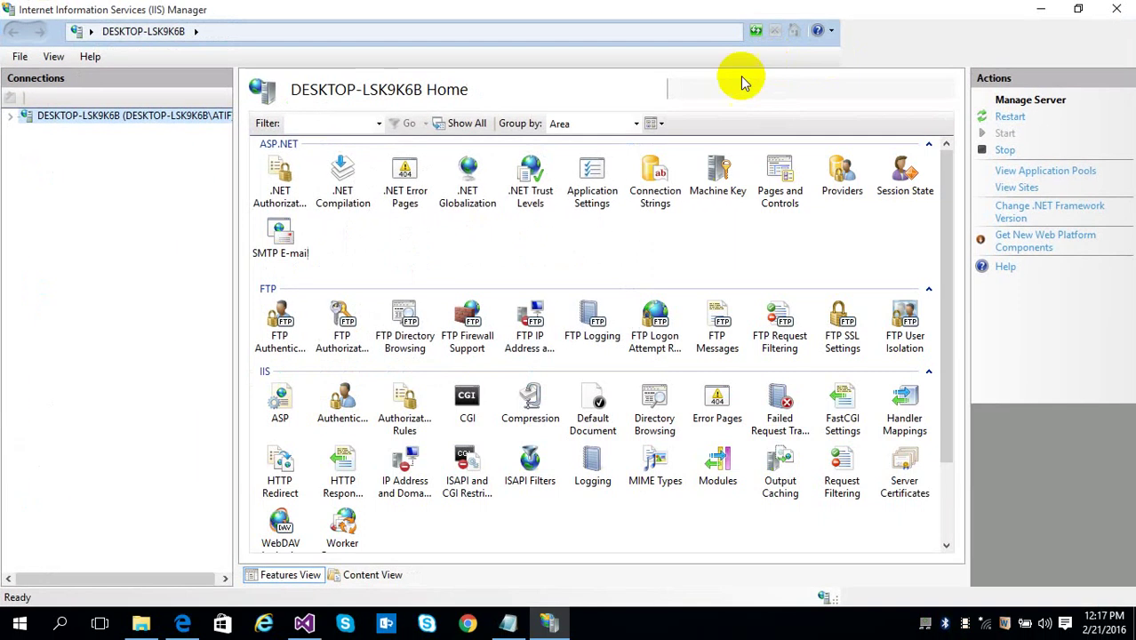
left_click(10, 116)
left_click(27, 145)
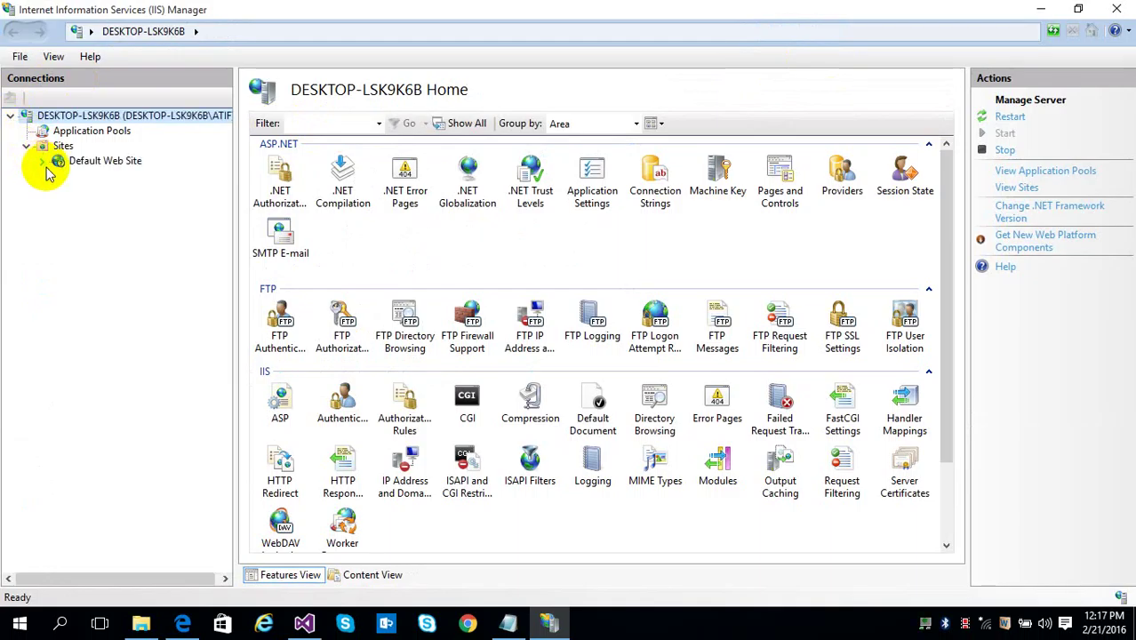
left_click(42, 161)
left_click(89, 161)
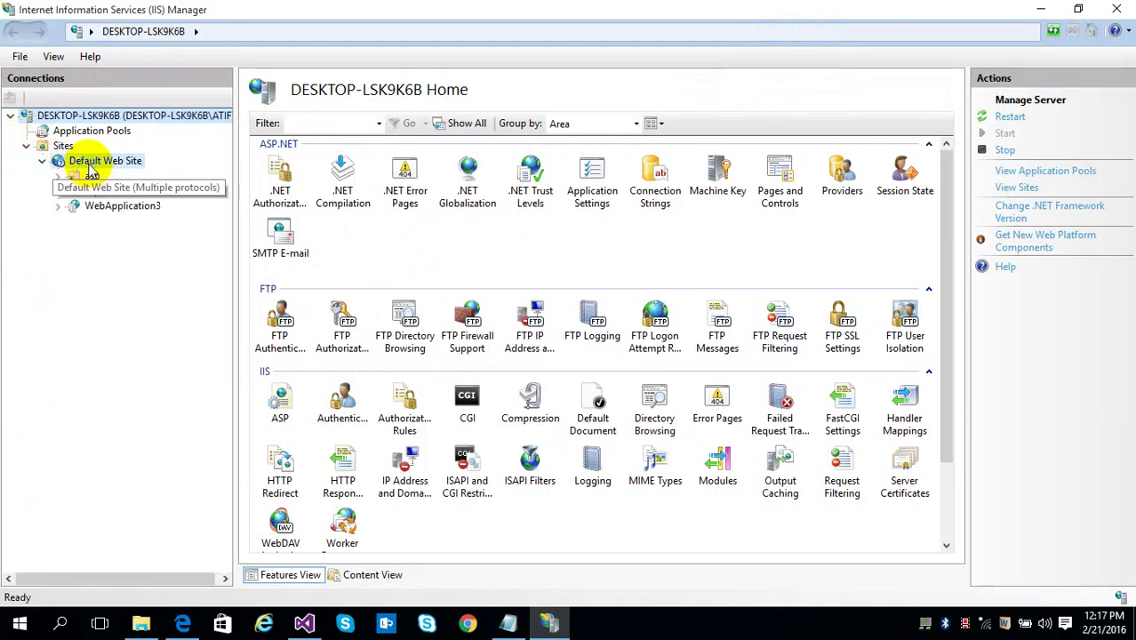
- Start adding an application to Default Web Site and set its physical path to E:\webdeploy
right_click(89, 169)
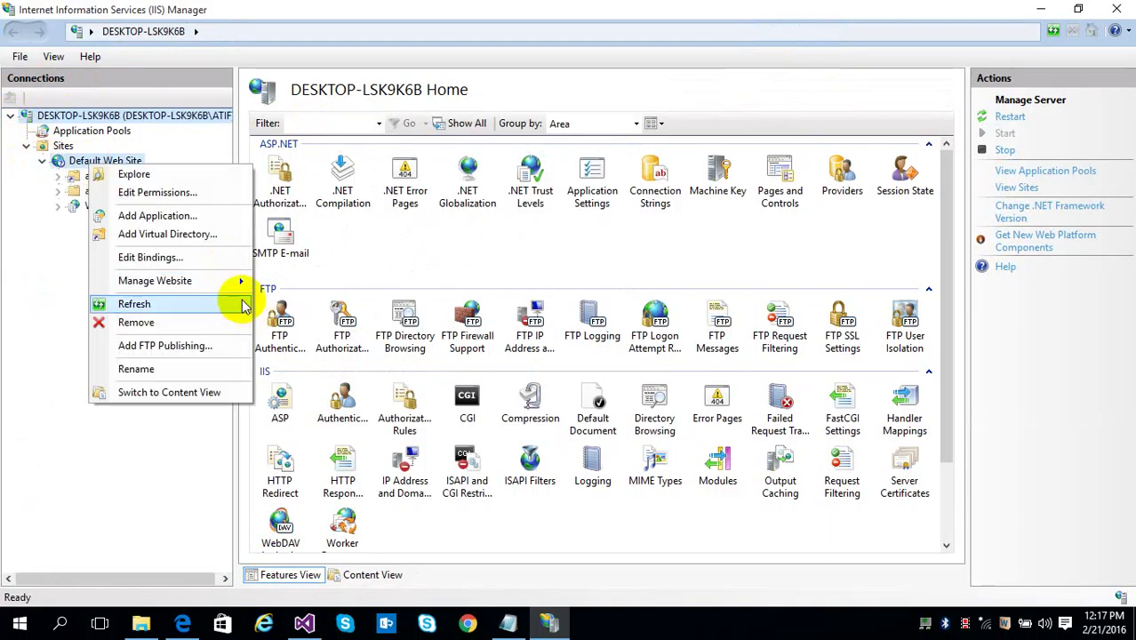
left_click(224, 217)
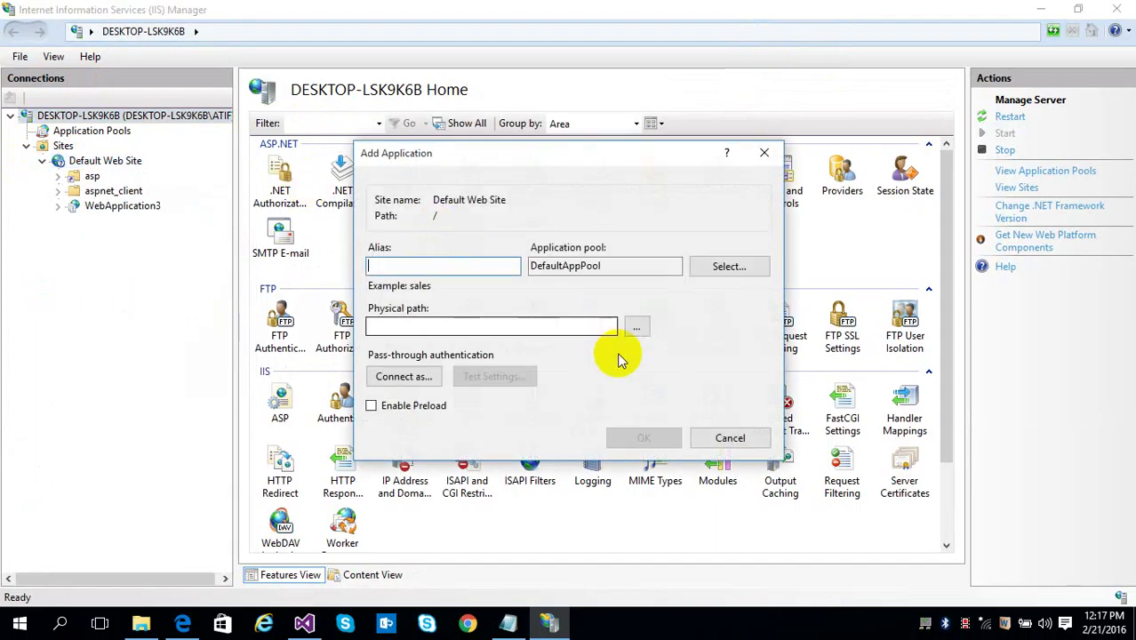
left_click(633, 328)
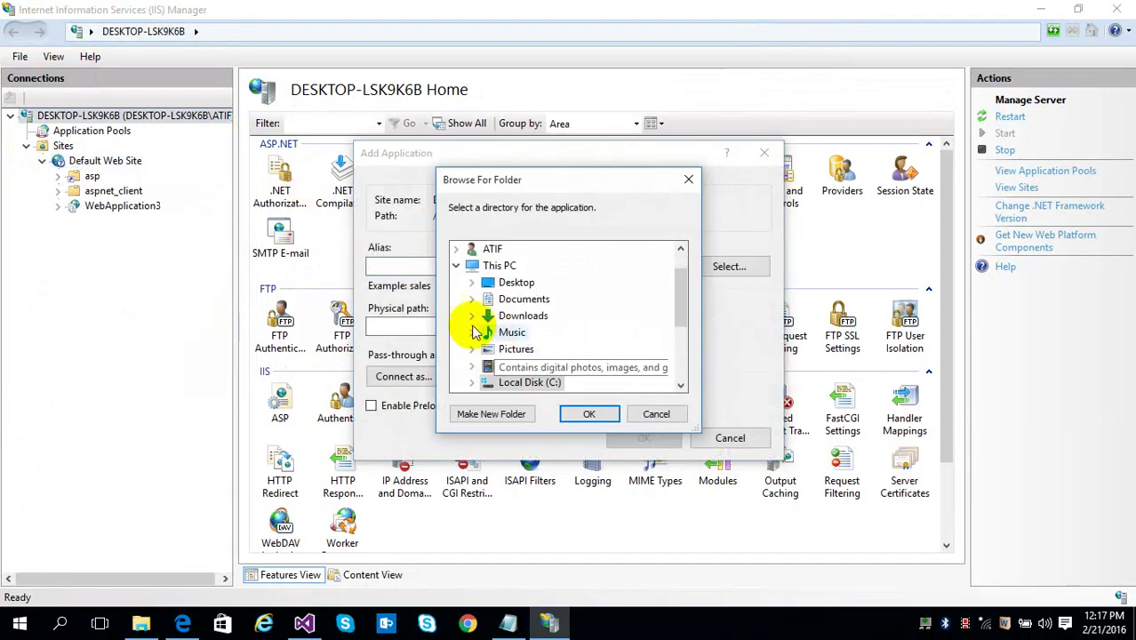
left_click(682, 362)
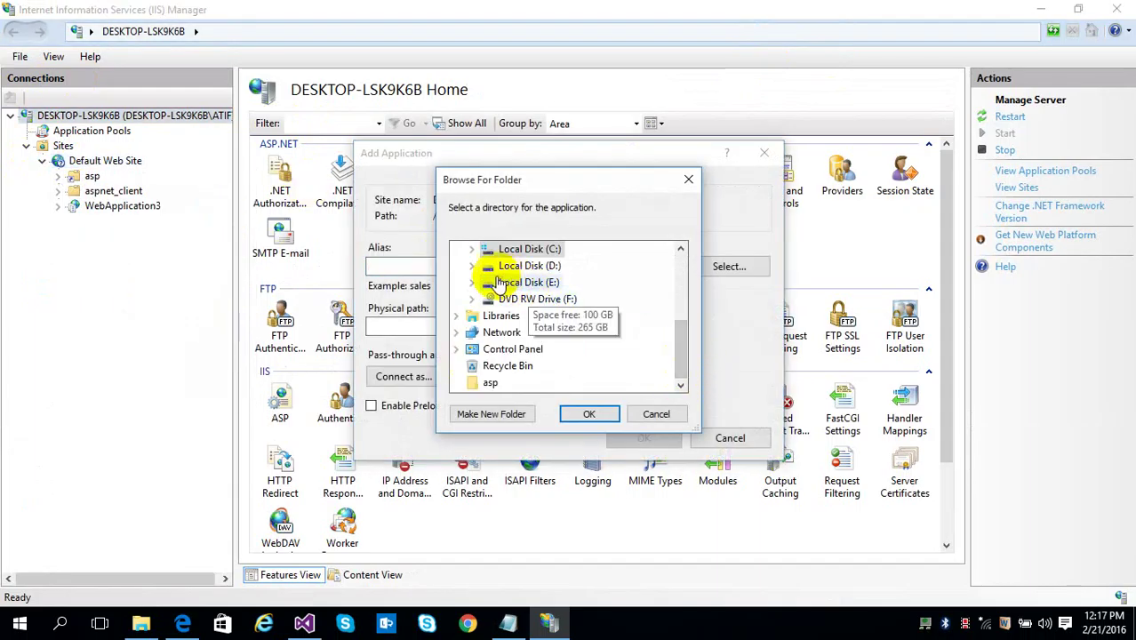
left_click(472, 282)
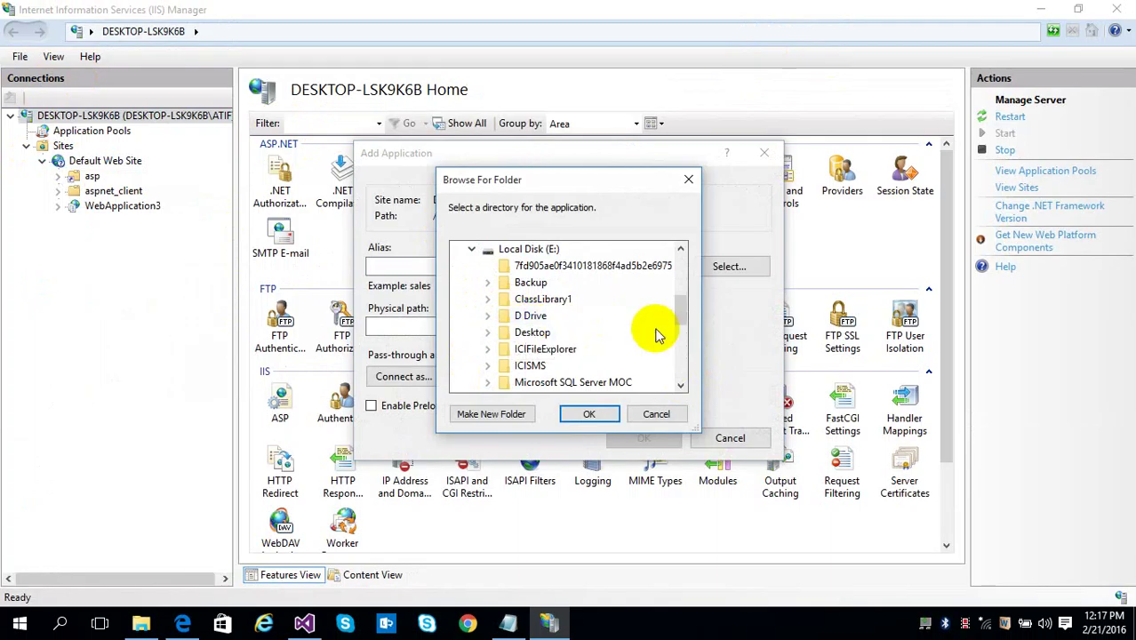
left_click(680, 357)
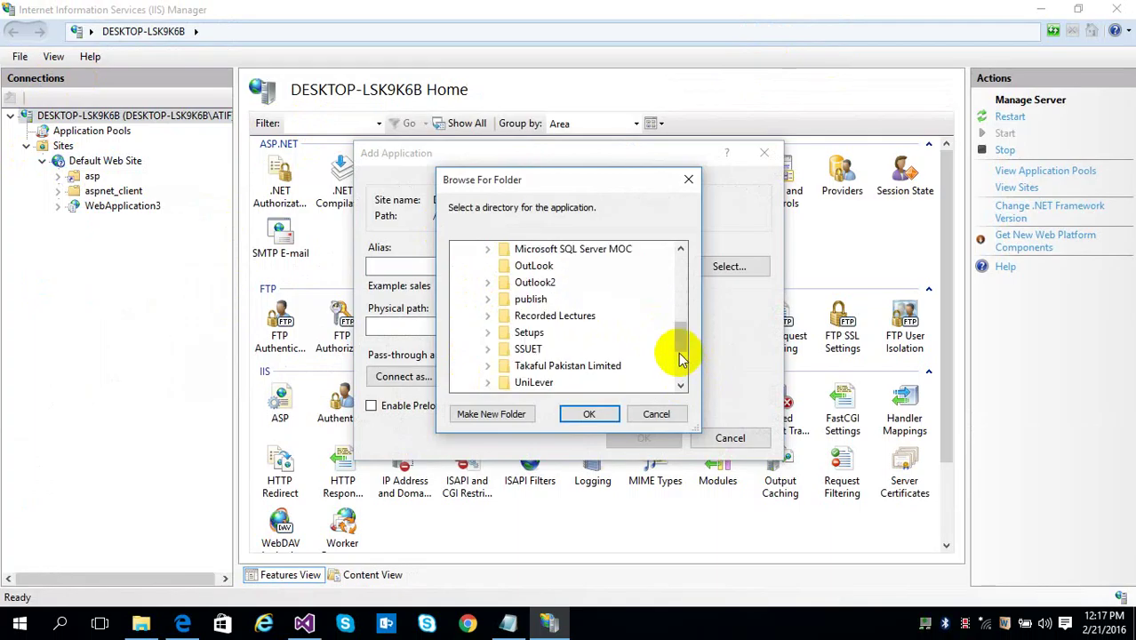
left_click(679, 384)
left_click(680, 384)
left_click(680, 384)
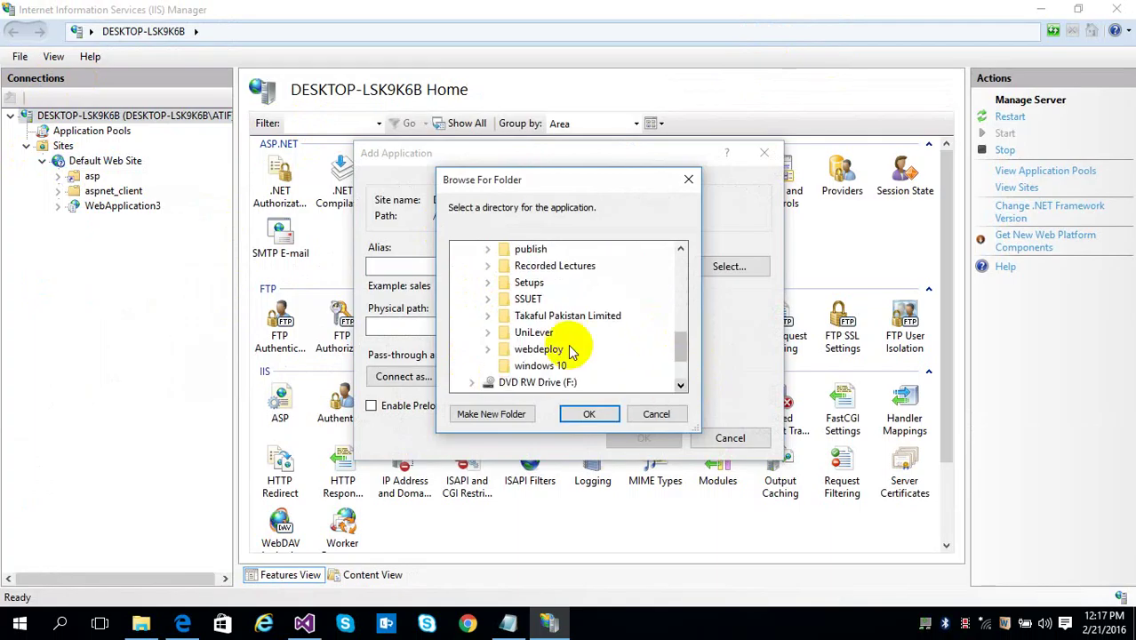
left_click(568, 350)
left_click(589, 414)
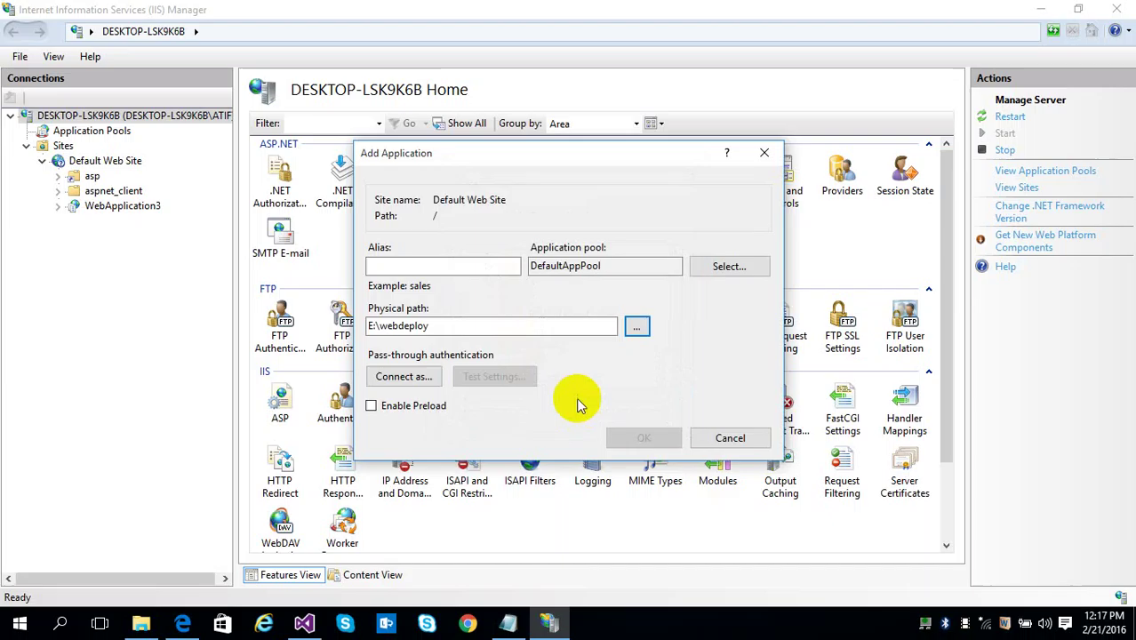
- Give the new application the alias abc and create it in the DefaultAppPool application pool
left_click(432, 265)
type("ab")
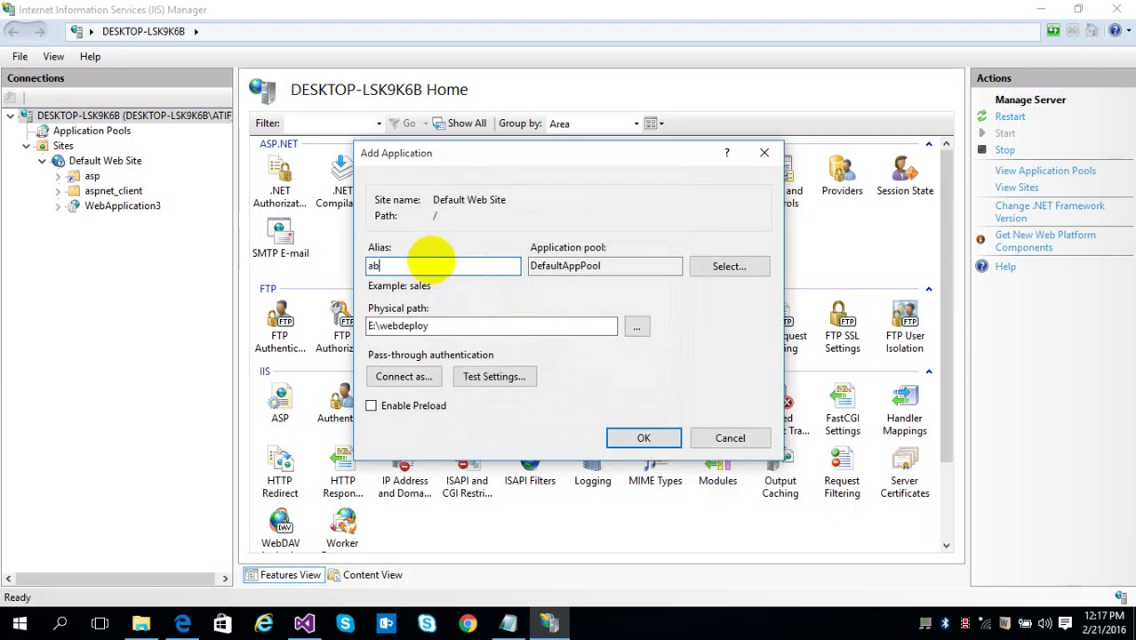
type("c")
left_click(657, 435)
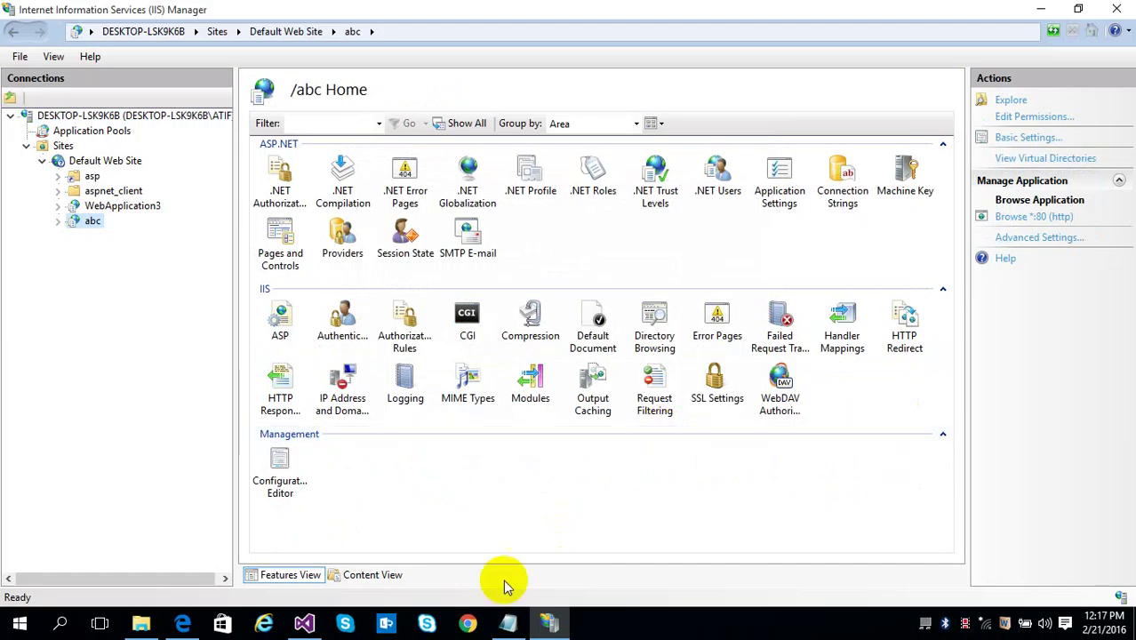
left_click(183, 624)
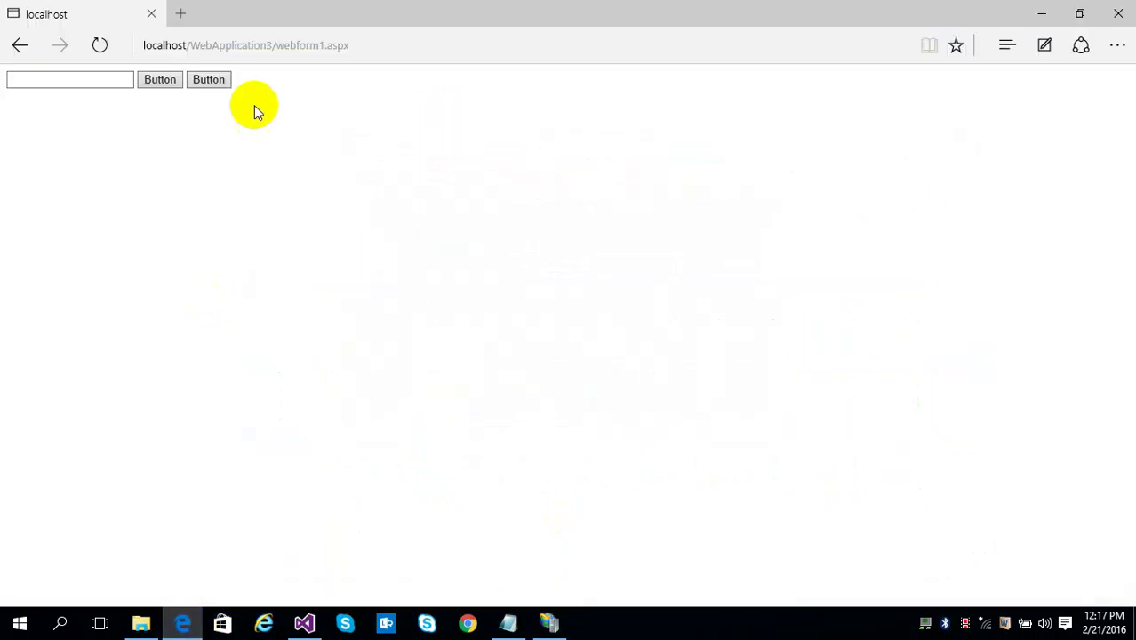
left_click(228, 45)
double_click(233, 49)
left_click(279, 45)
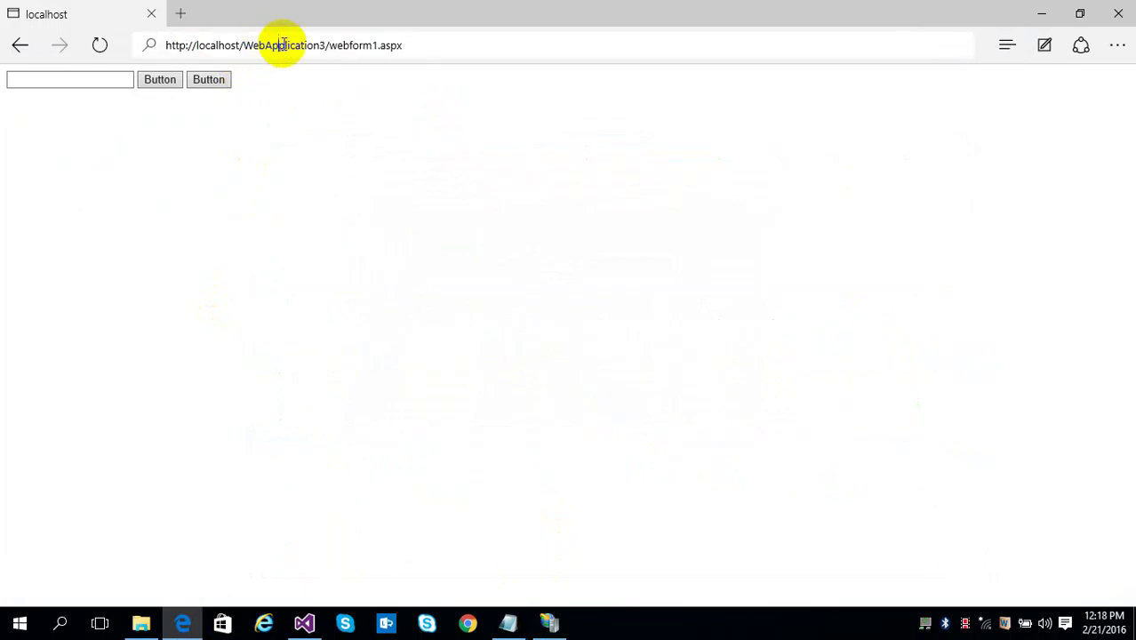
double_click(283, 45)
type("abc")
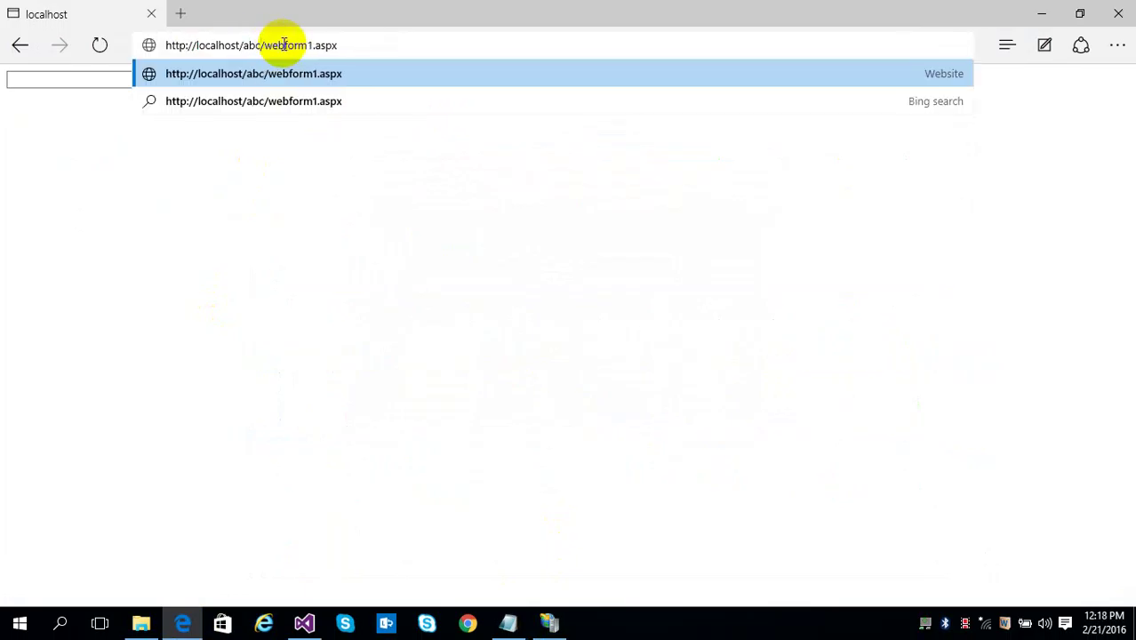
key("Return")
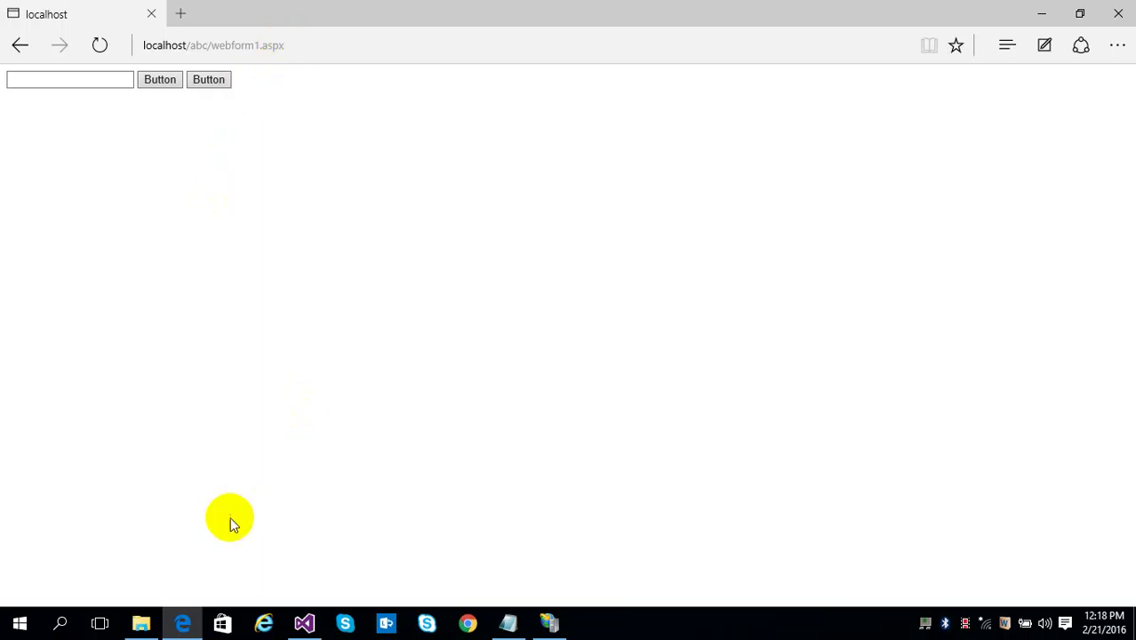
- Switch to File Explorer, look through the webdeploy folder on Local Disk (E:), and select its WebForm1 page
left_click(142, 622)
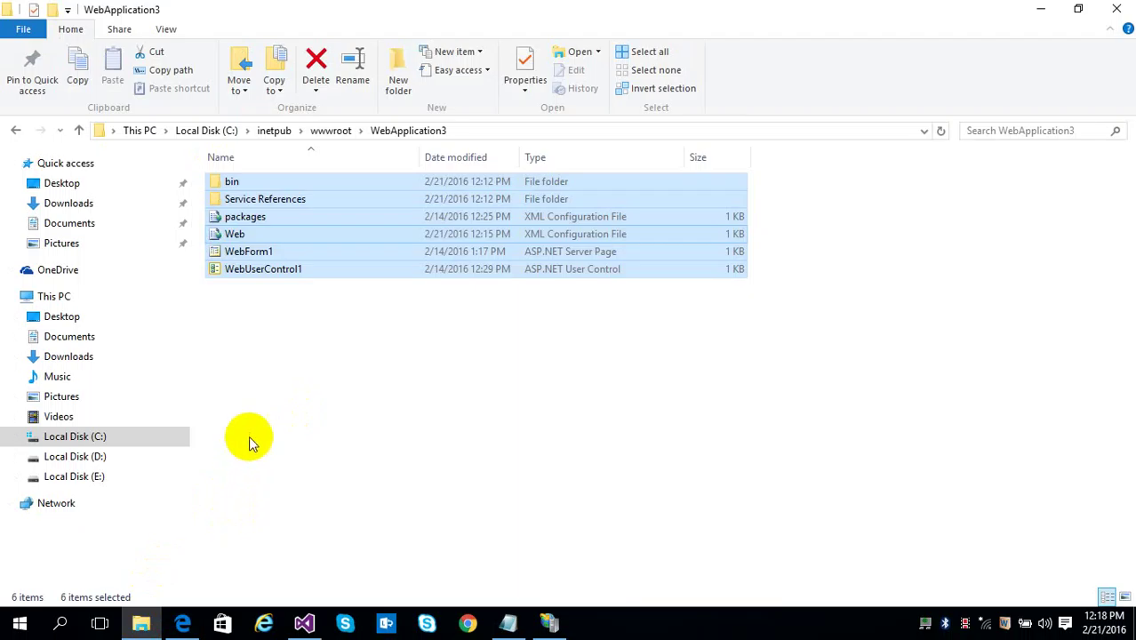
left_click(96, 478)
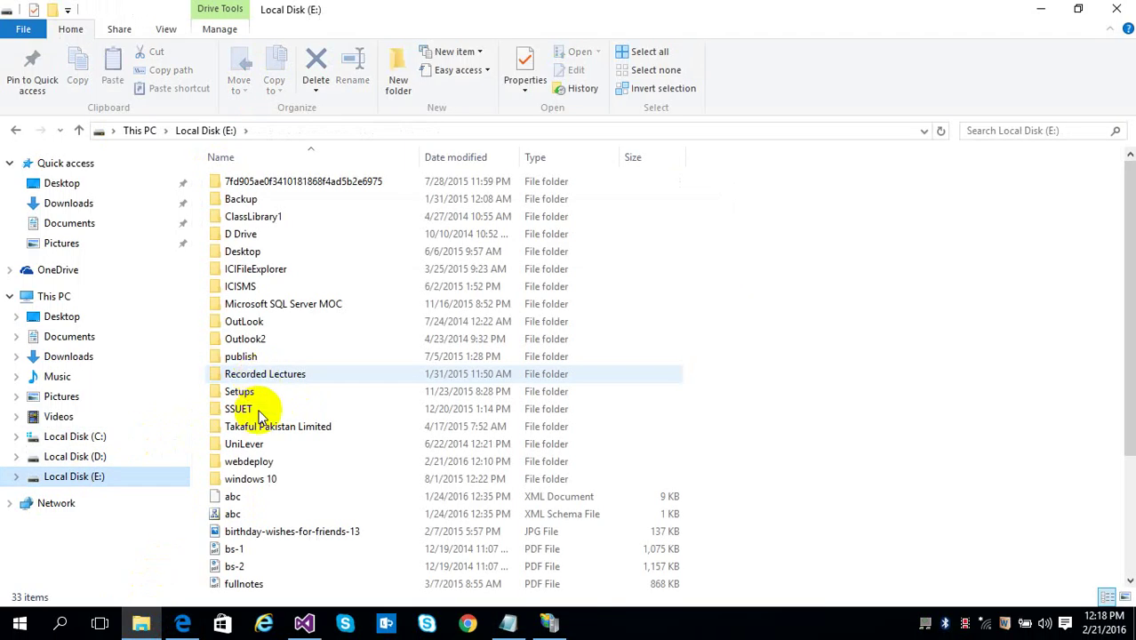
left_click(254, 463)
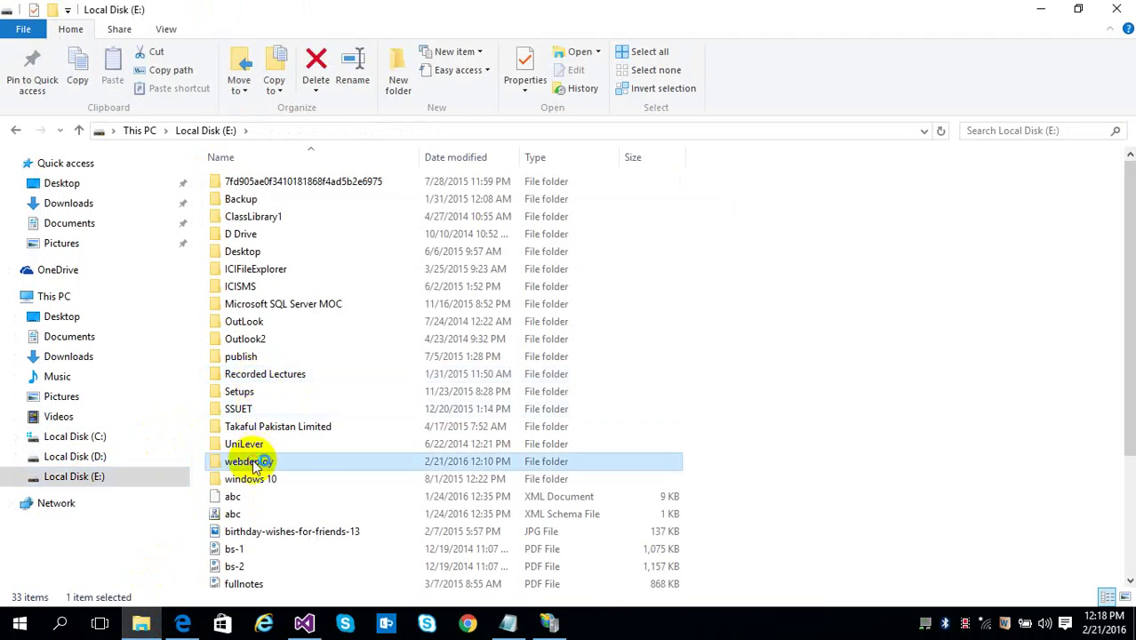
double_click(253, 464)
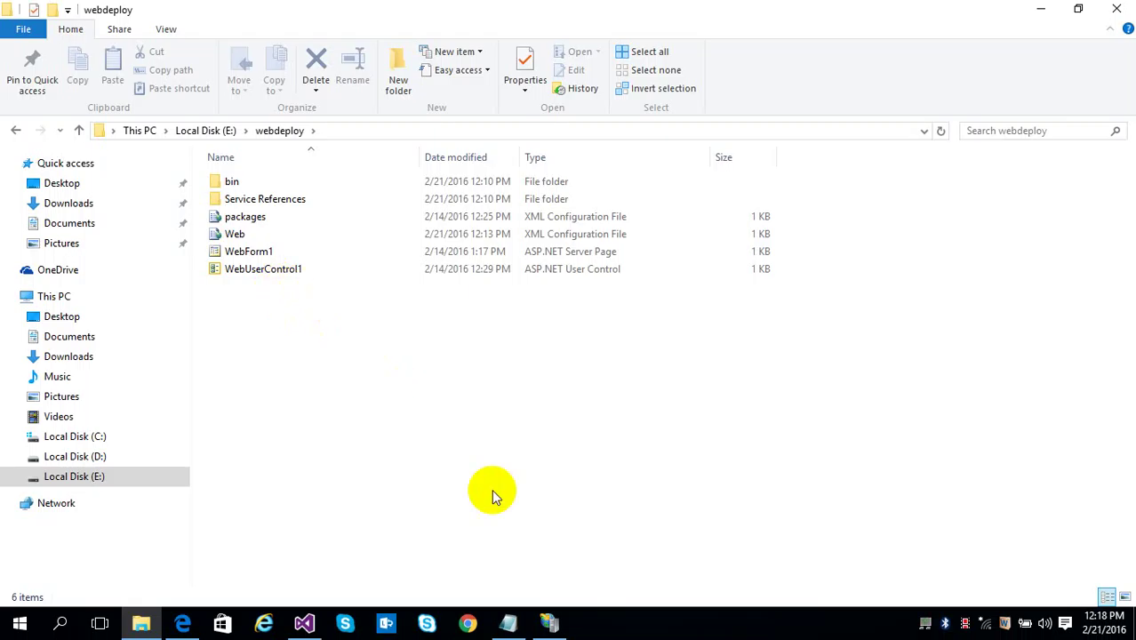
mouse_move(548, 626)
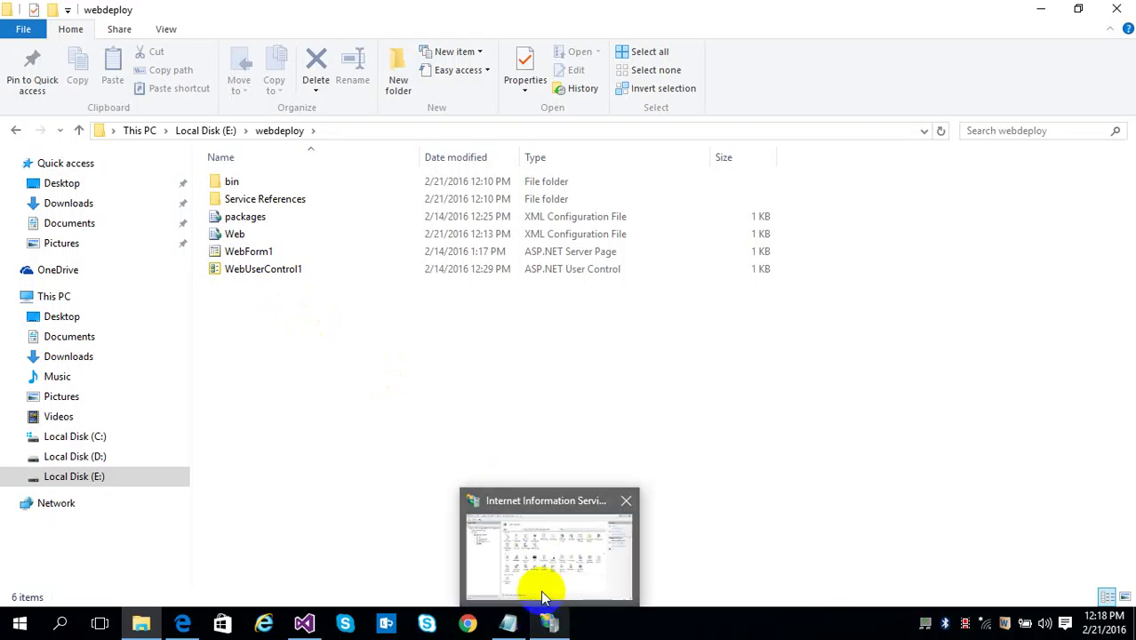
mouse_move(538, 588)
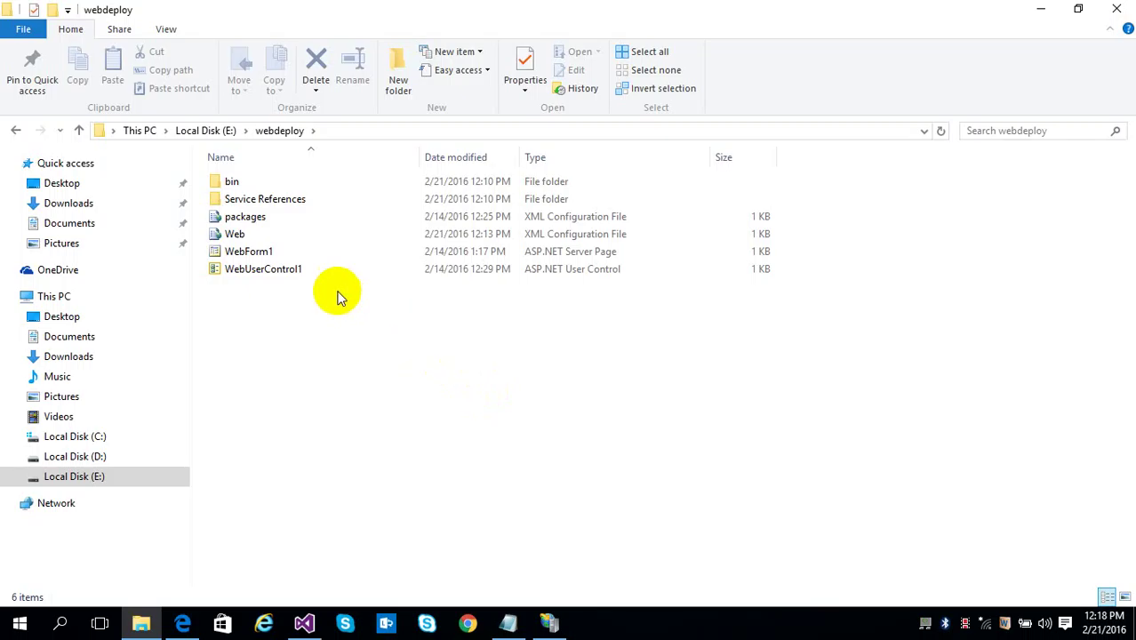
left_click(257, 253)
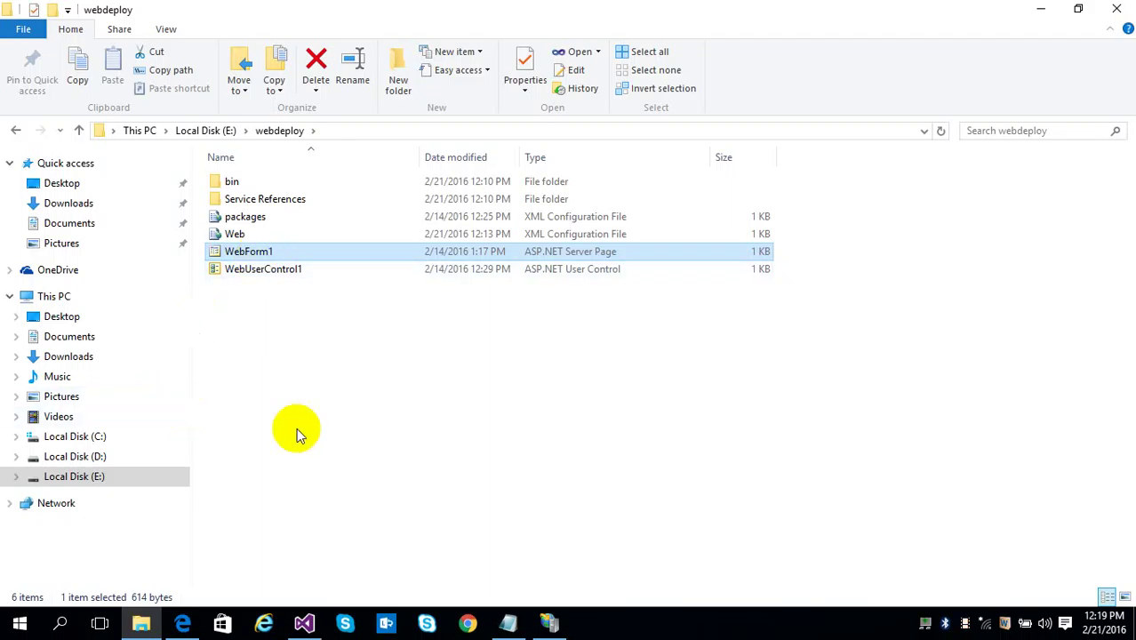
- Switch to IIS Manager and review the advanced settings of WebApplication3, including its physical path credentials, preload, virtual path and enabled protocols
left_click(549, 623)
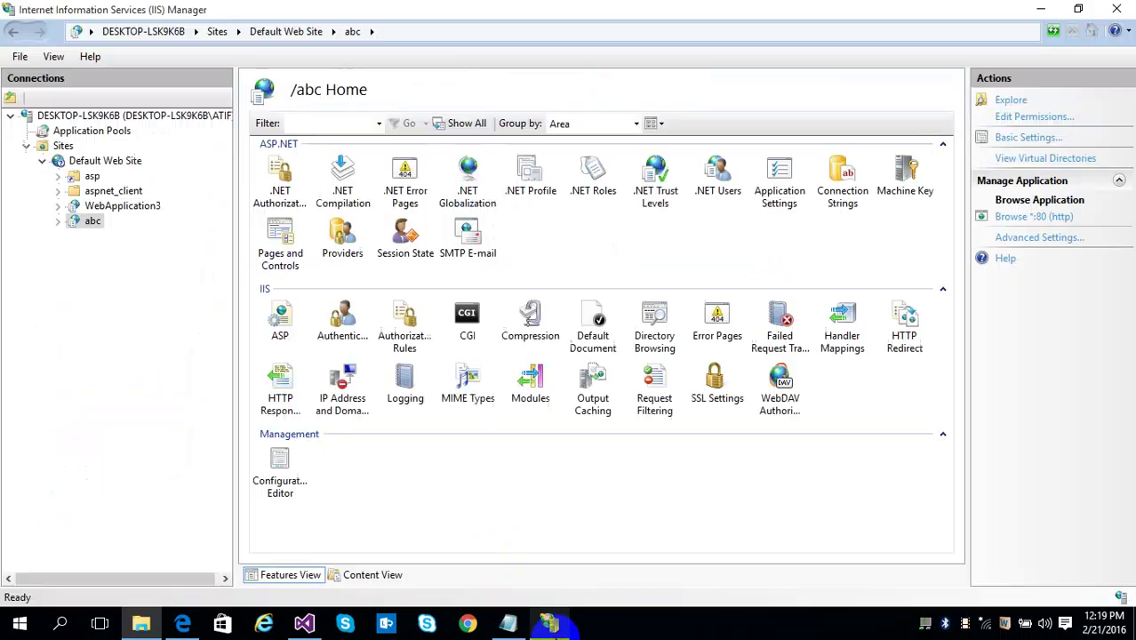
right_click(99, 205)
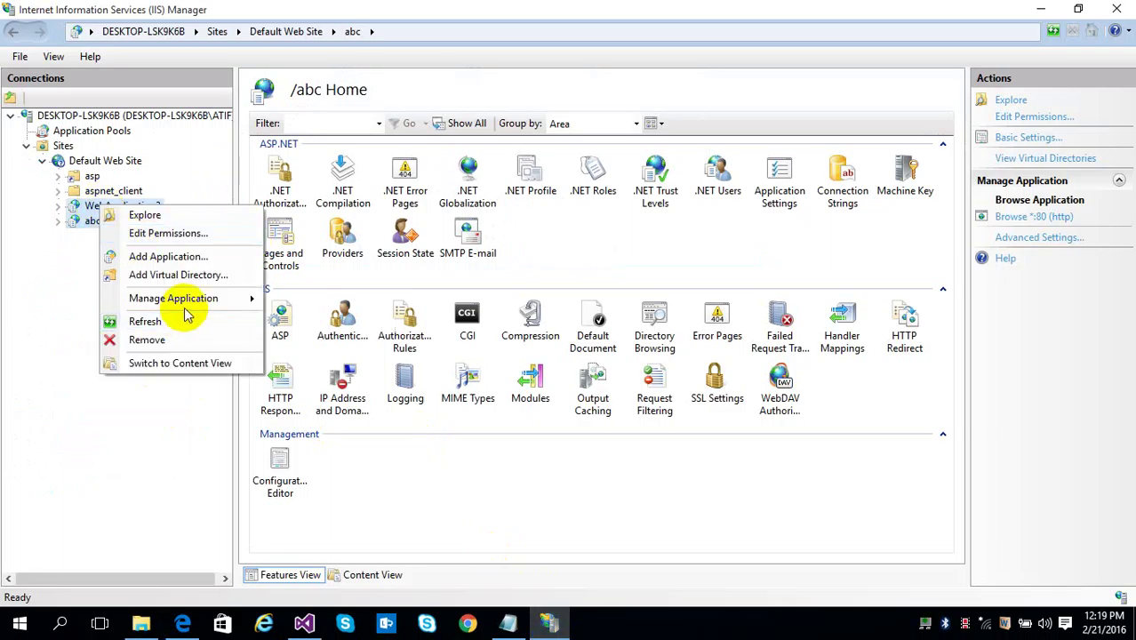
mouse_move(190, 302)
left_click(309, 327)
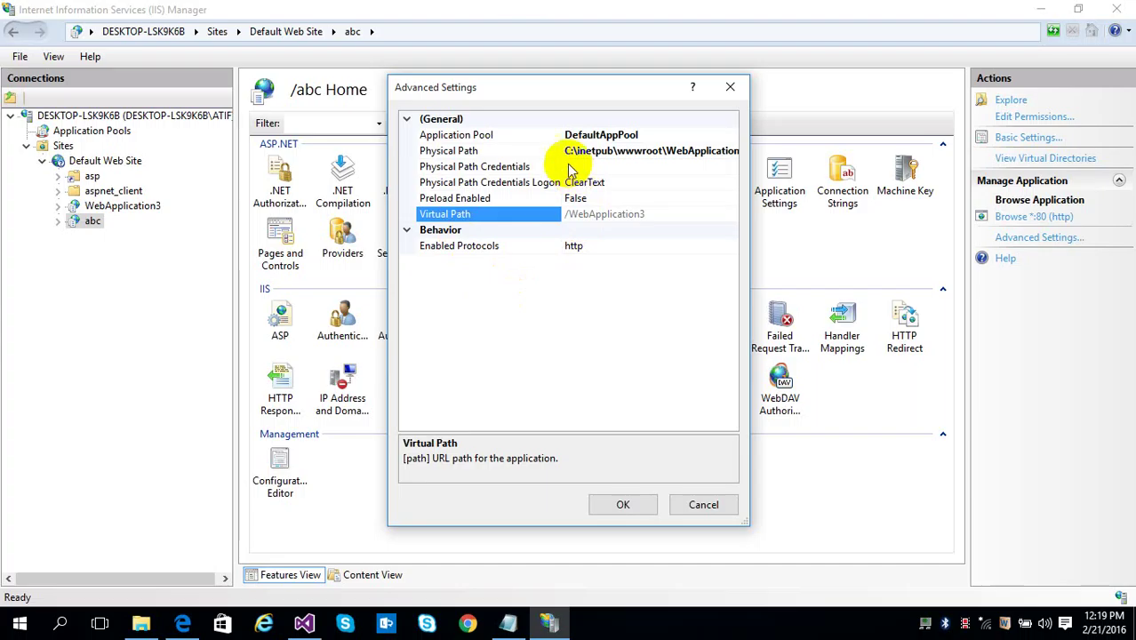
left_click(503, 149)
left_click(496, 166)
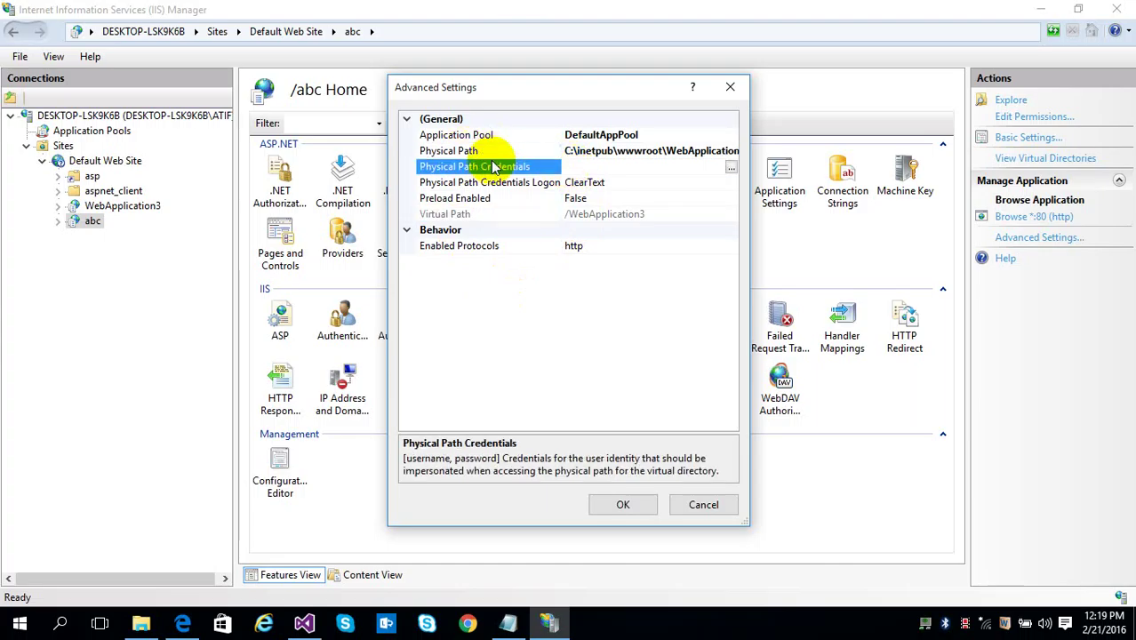
left_click(495, 182)
left_click(494, 198)
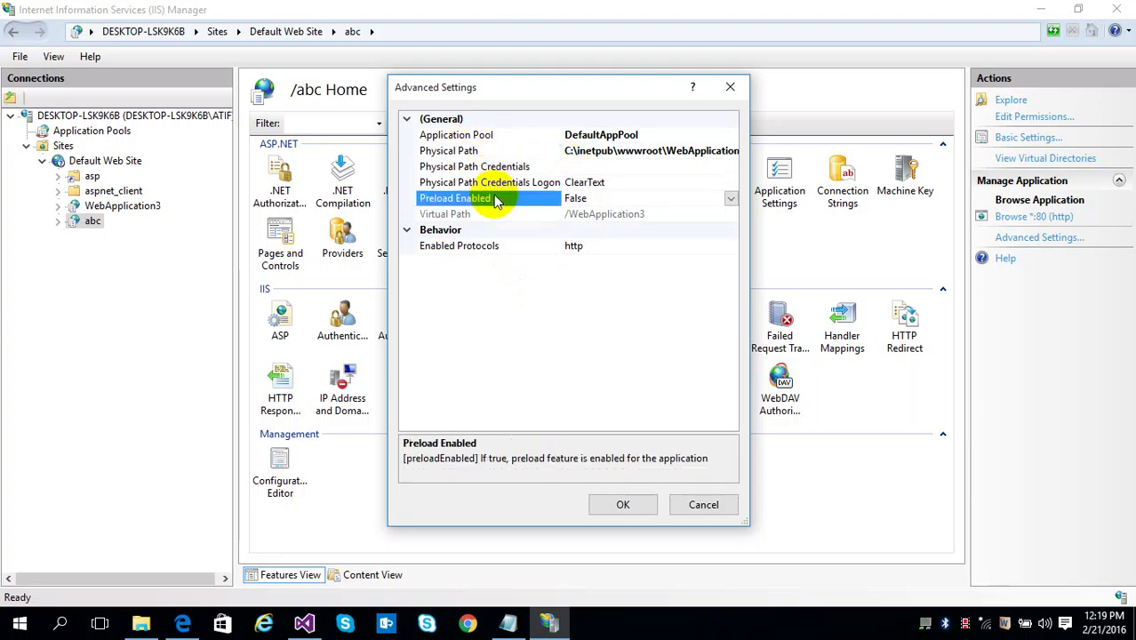
left_click(494, 215)
left_click(492, 246)
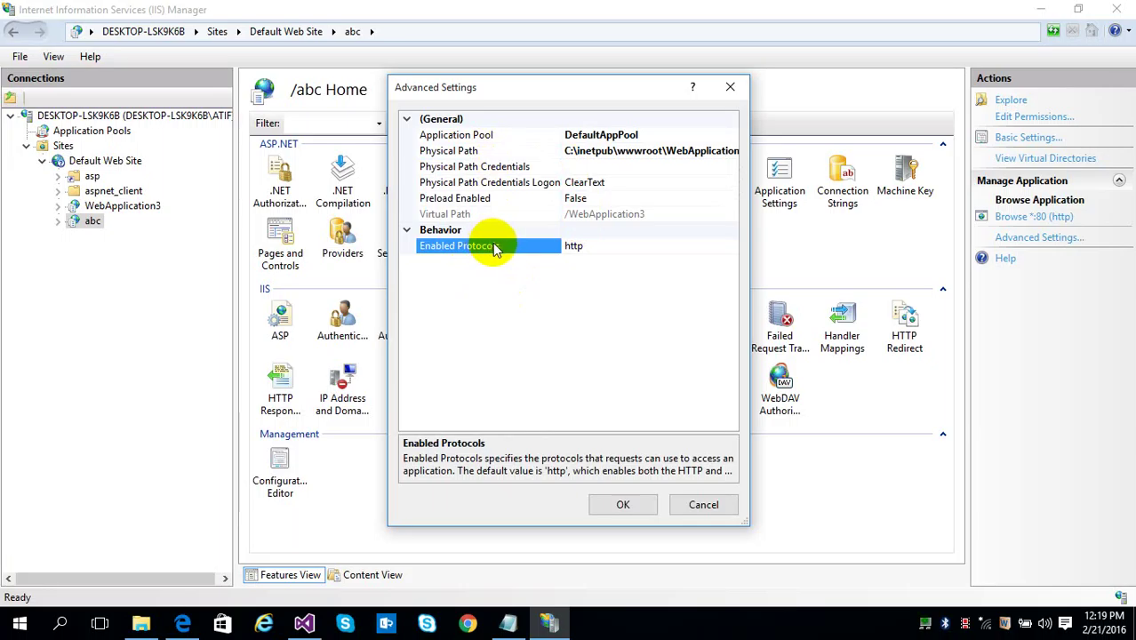
left_click(701, 499)
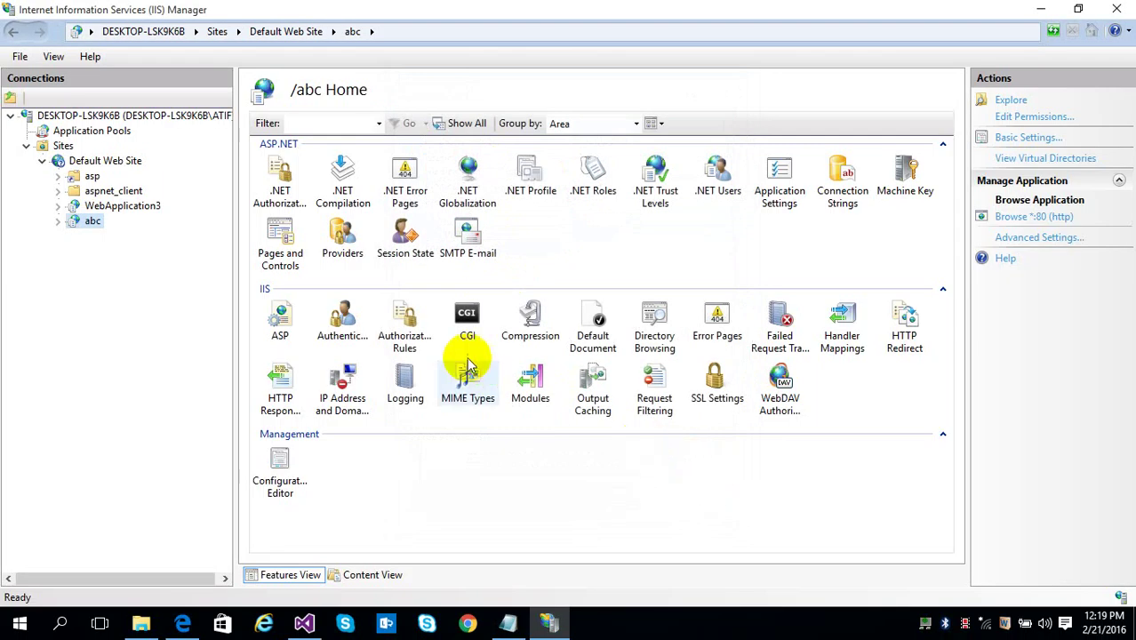
- Check the advanced settings of Default Web Site, then close them without making changes
right_click(117, 165)
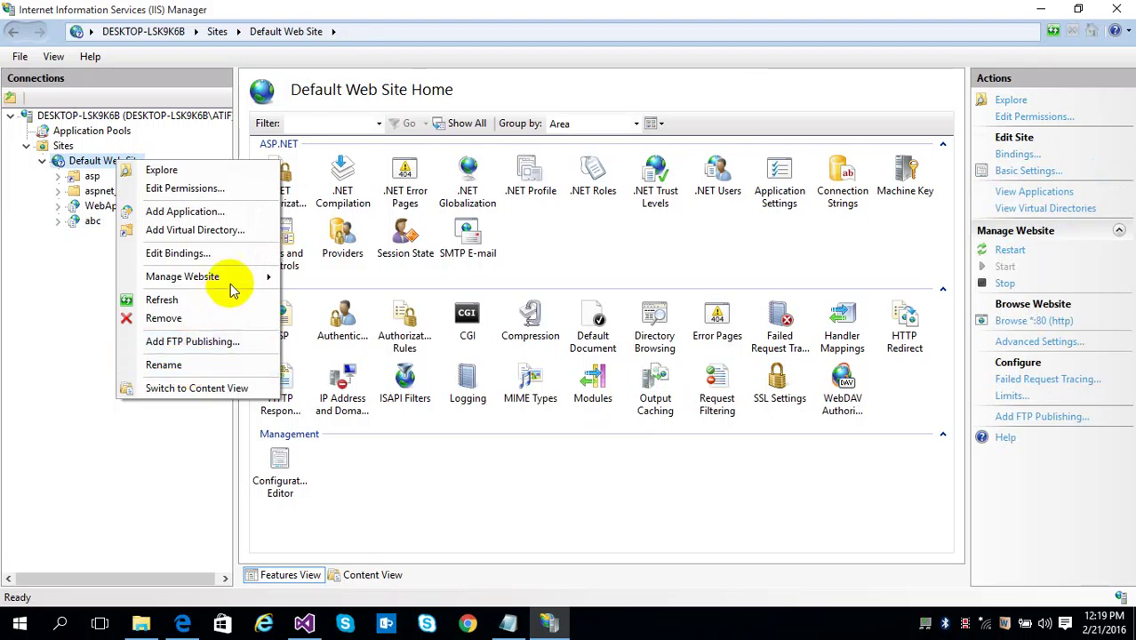
mouse_move(231, 290)
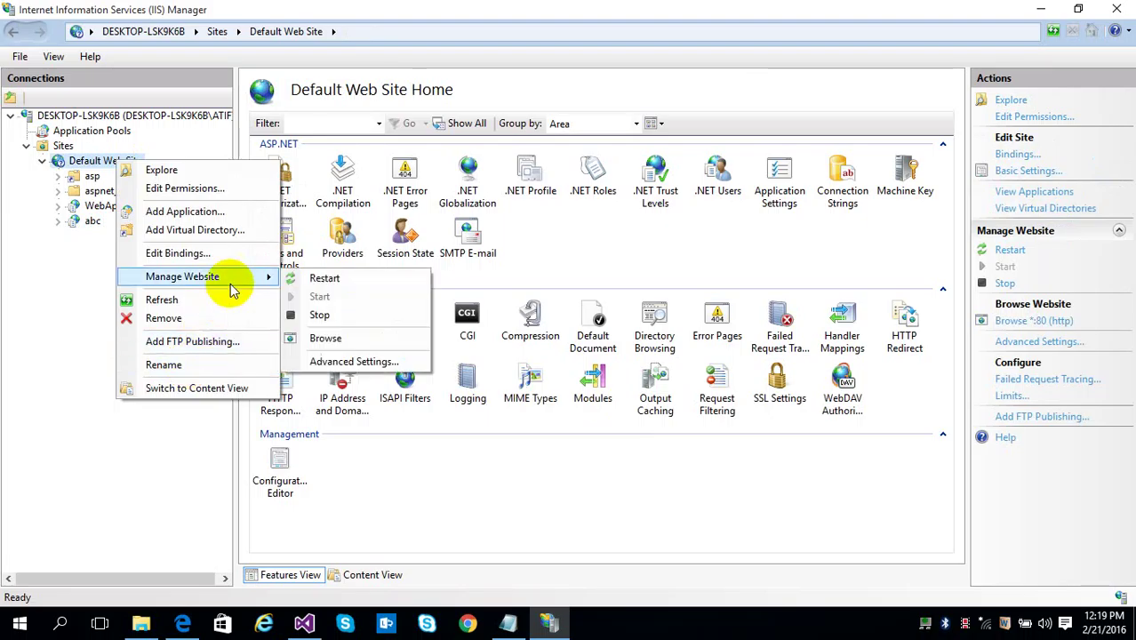
left_click(351, 361)
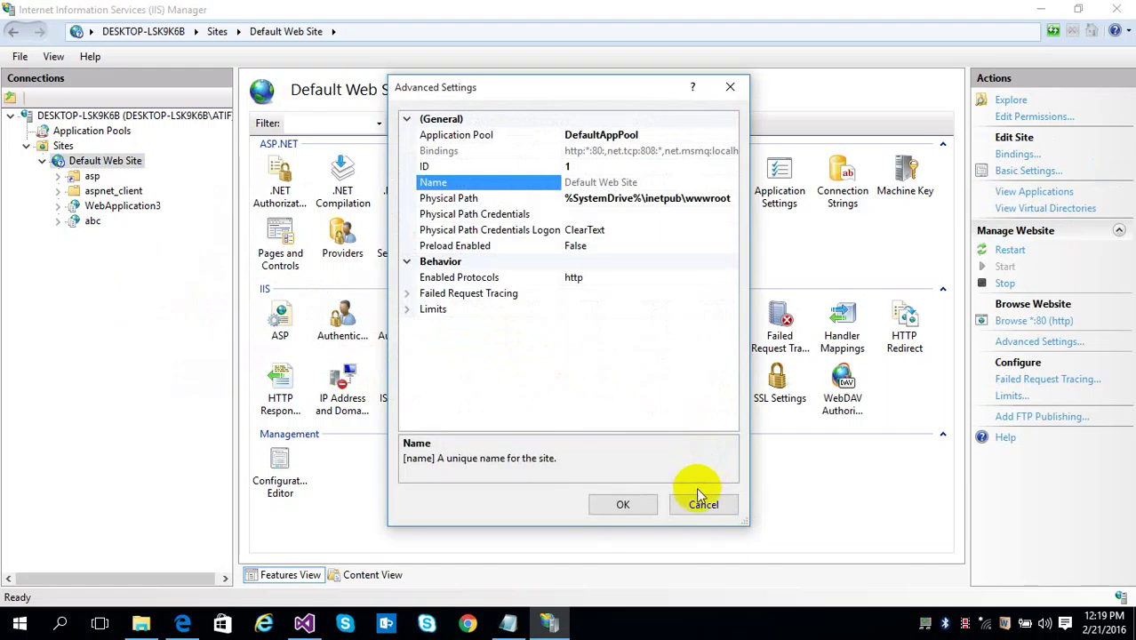
left_click(699, 504)
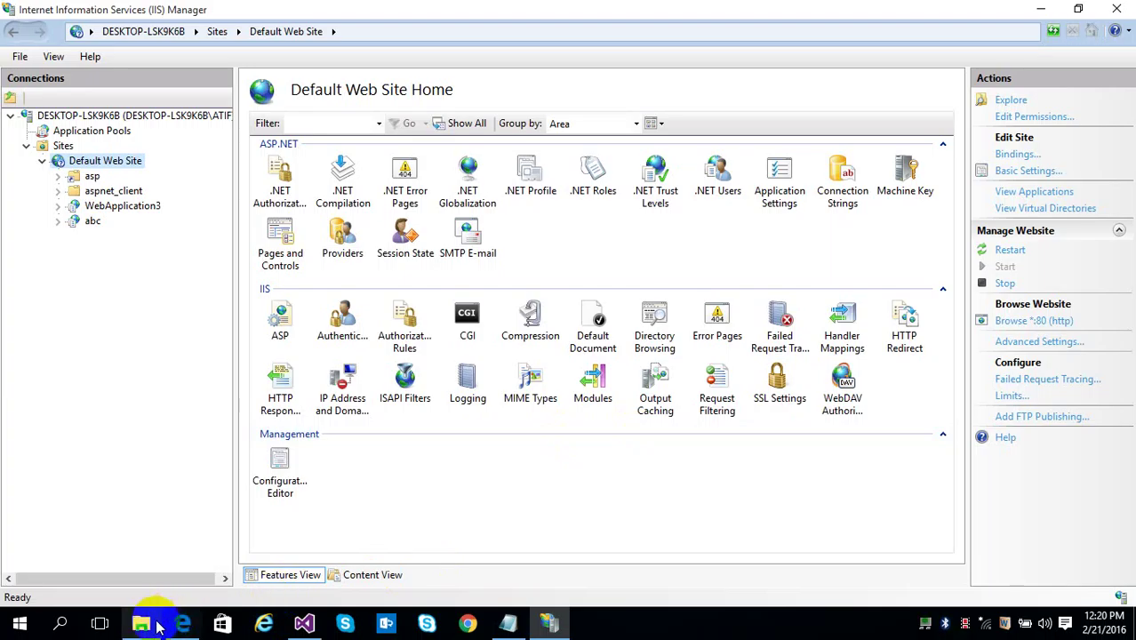
- Switch to File Explorer and go through the published files in webdeploy, including WebApplication3.dll in its bin folder
mouse_move(147, 624)
left_click(140, 542)
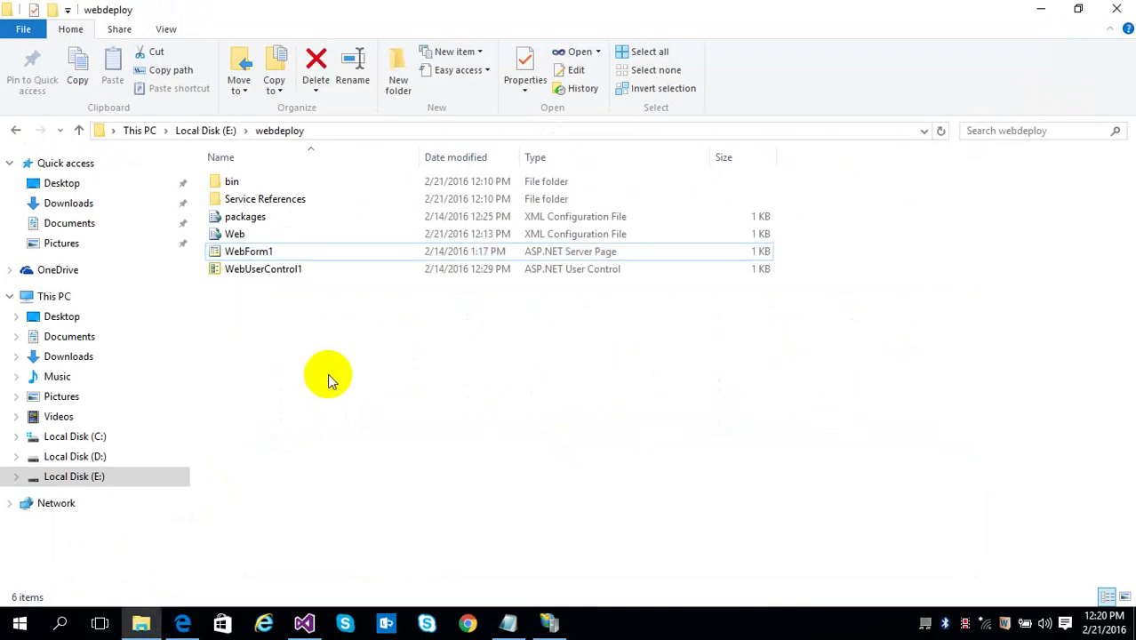
left_click(288, 272)
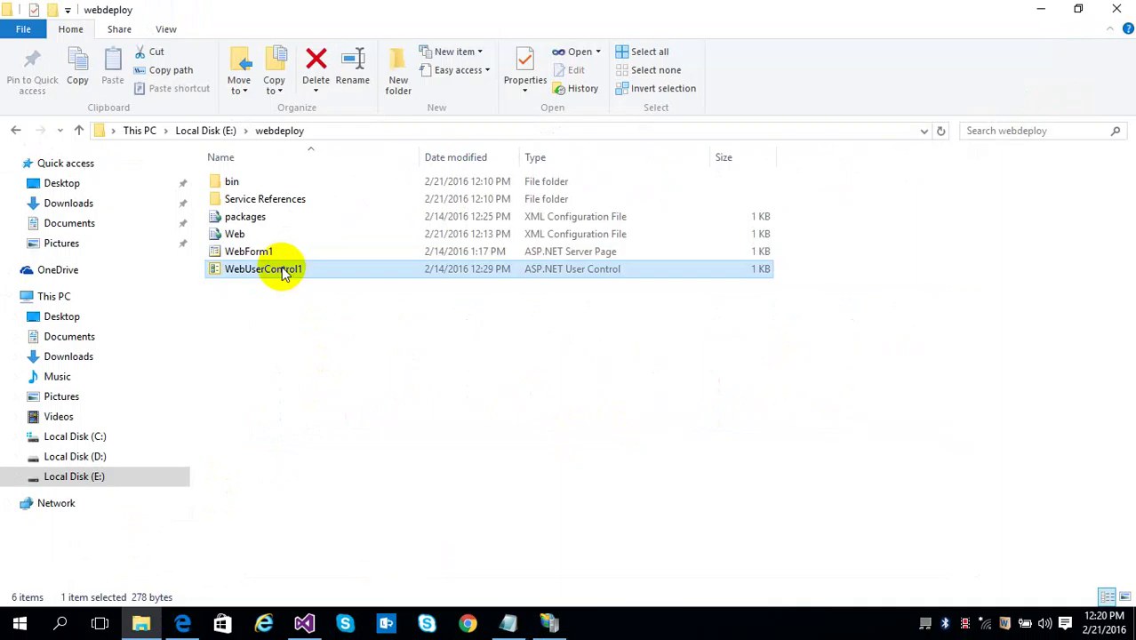
left_click(258, 253)
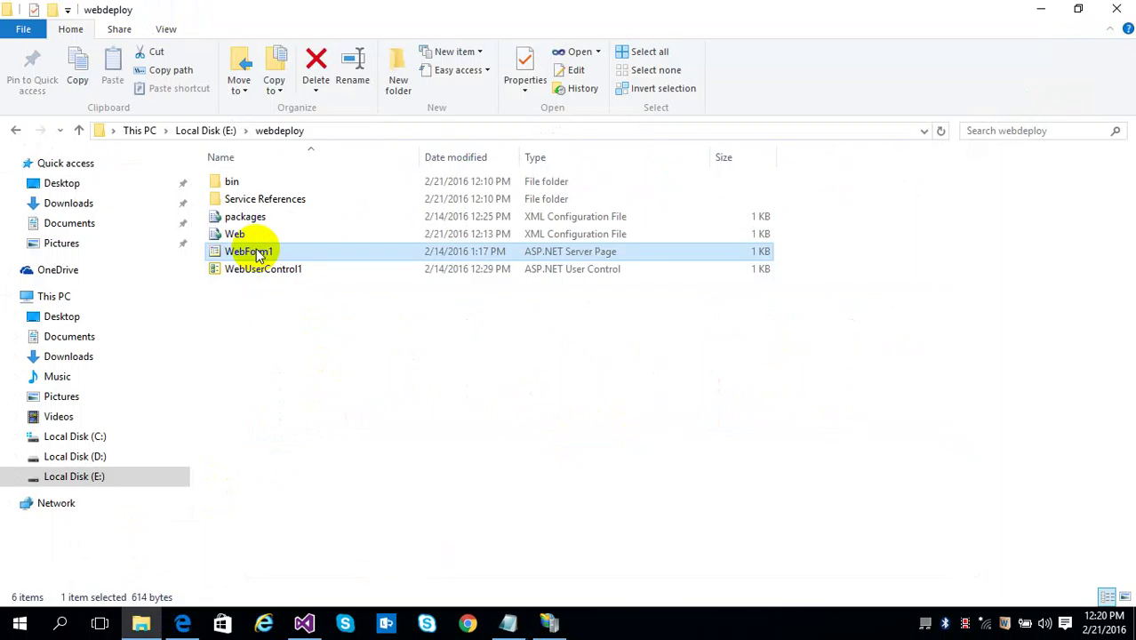
left_click(245, 236)
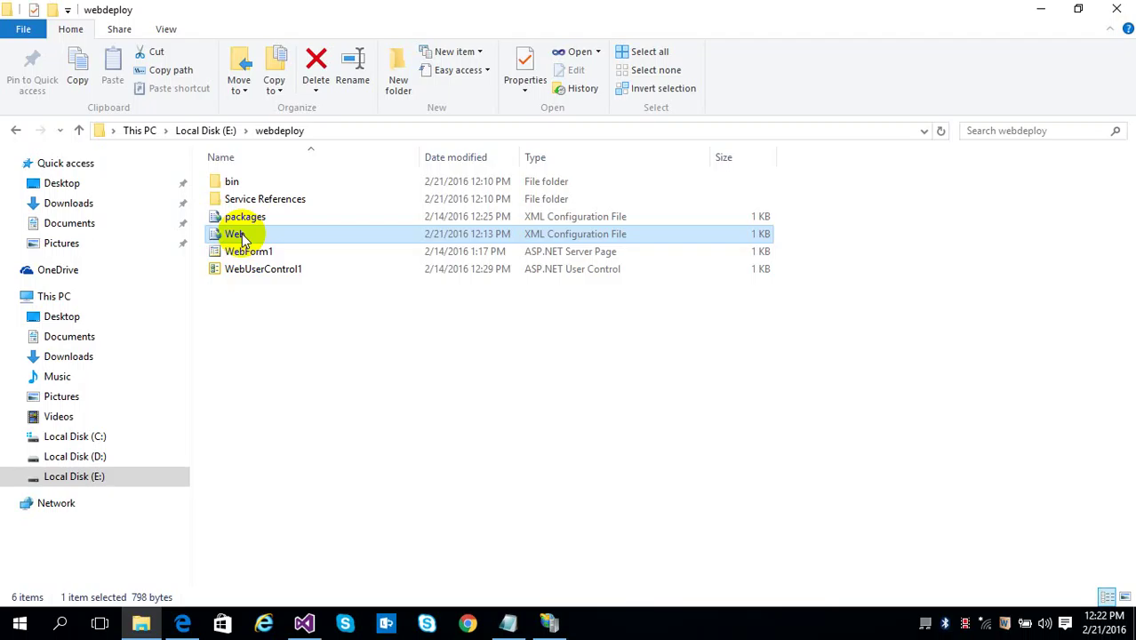
key("Up")
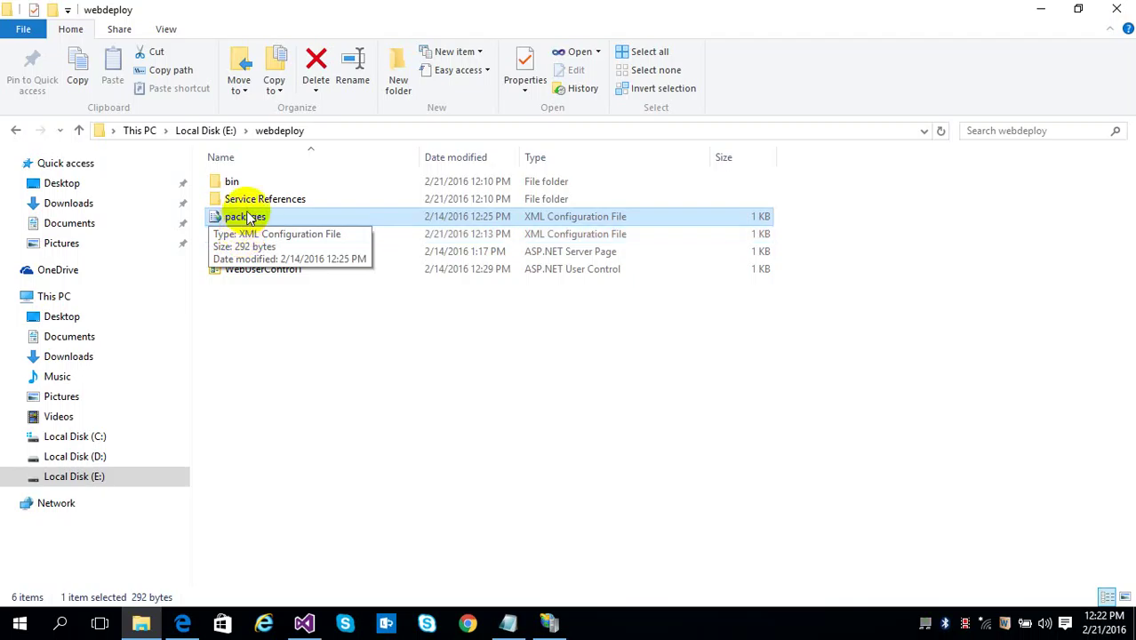
key("Up")
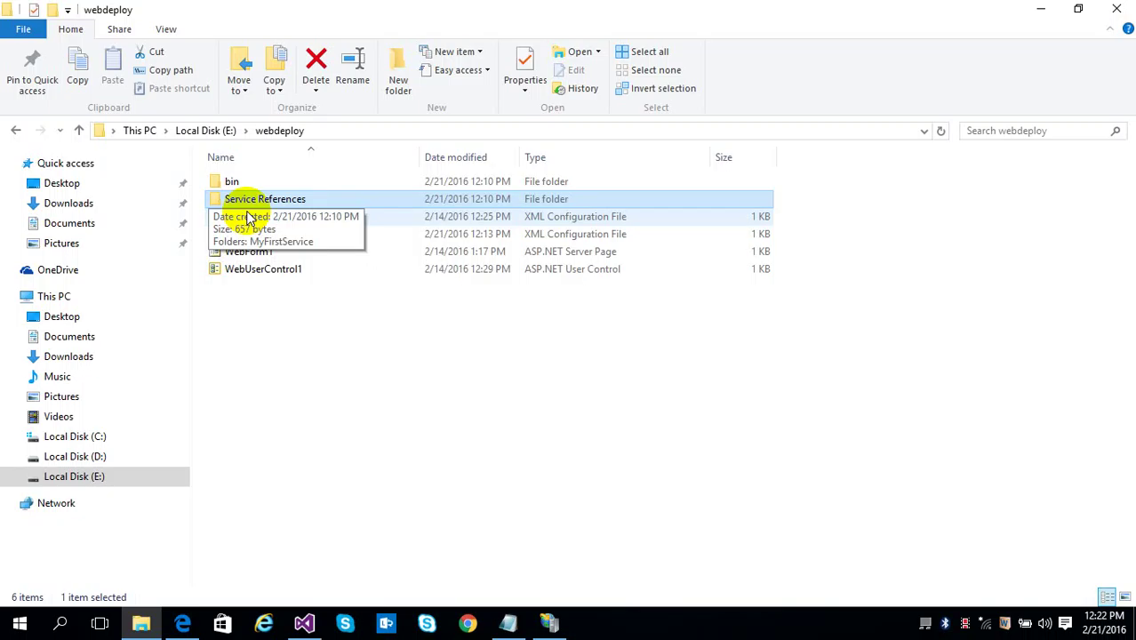
key("Up")
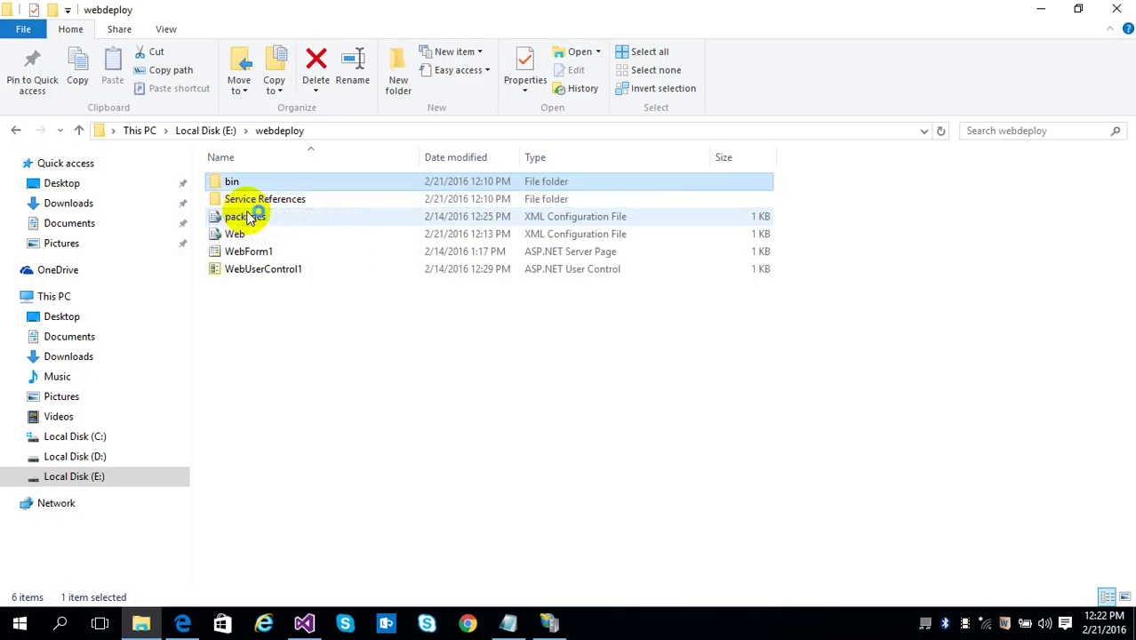
key("Return")
key("Down")
key("Down")
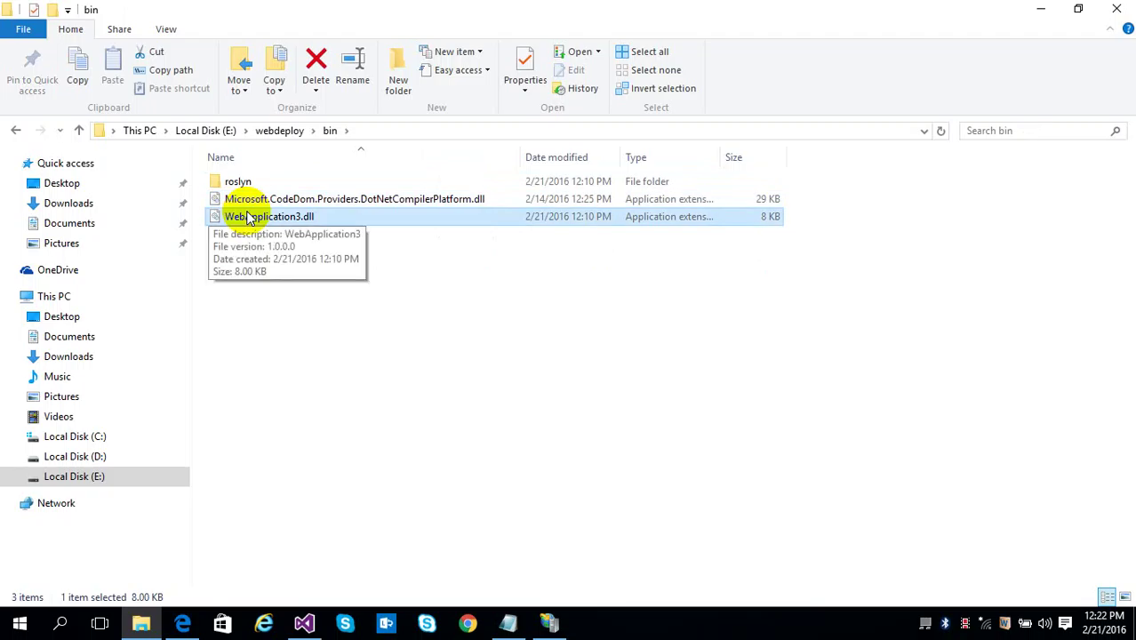
left_click(279, 131)
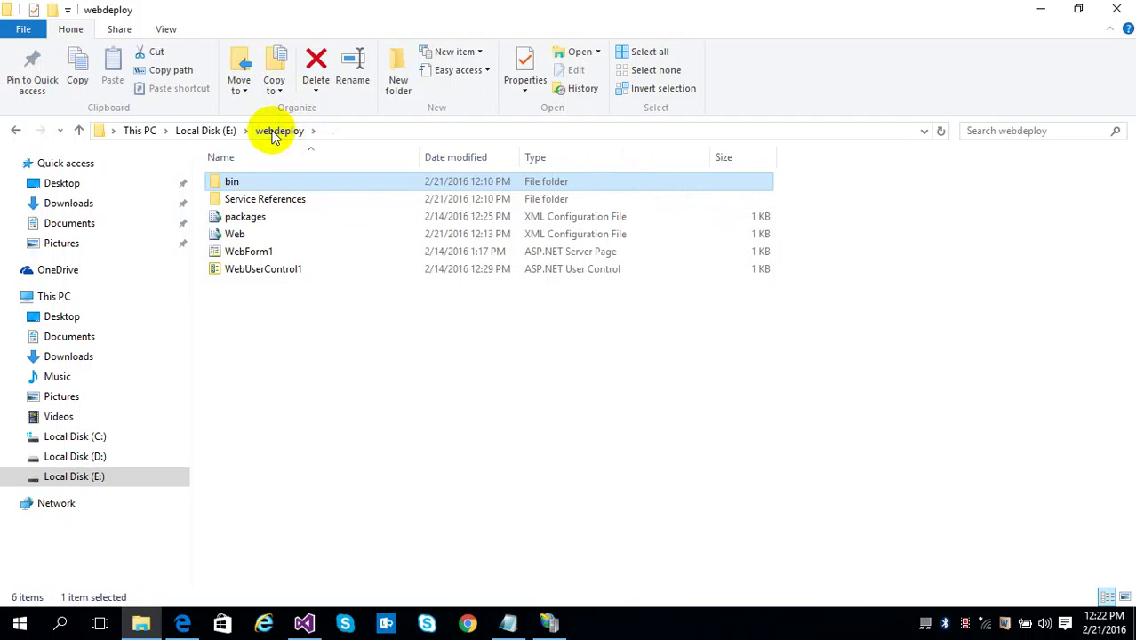
- Switch to Visual Studio and open AssemblyInfo.cs from the WebApplication3 project's Properties
mouse_move(305, 627)
left_click(303, 579)
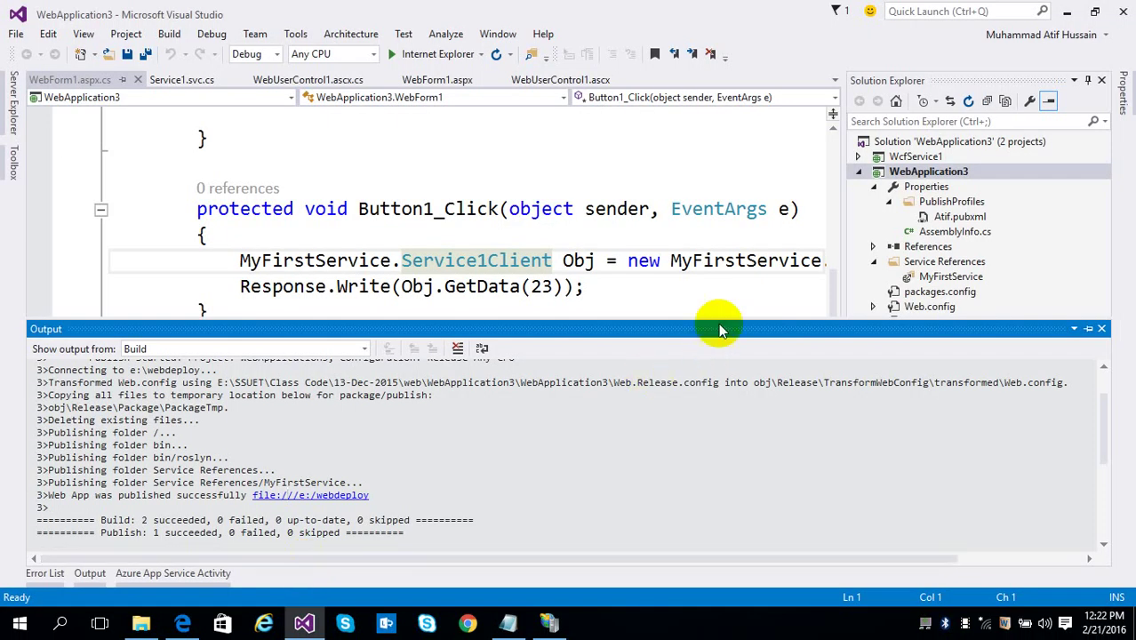
double_click(922, 233)
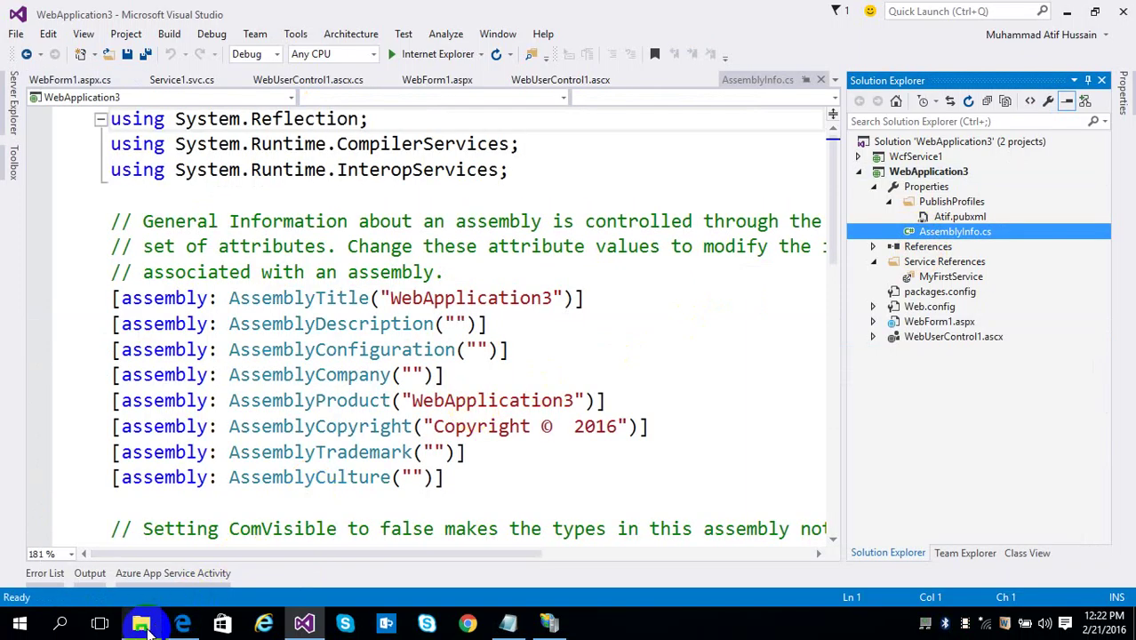
- Switch to File Explorer and browse to the solution folder E:\SSUET\Class Code\13-Dec-2015\web\WebApplication3, also checking the web3 folder
mouse_move(144, 627)
left_click(145, 576)
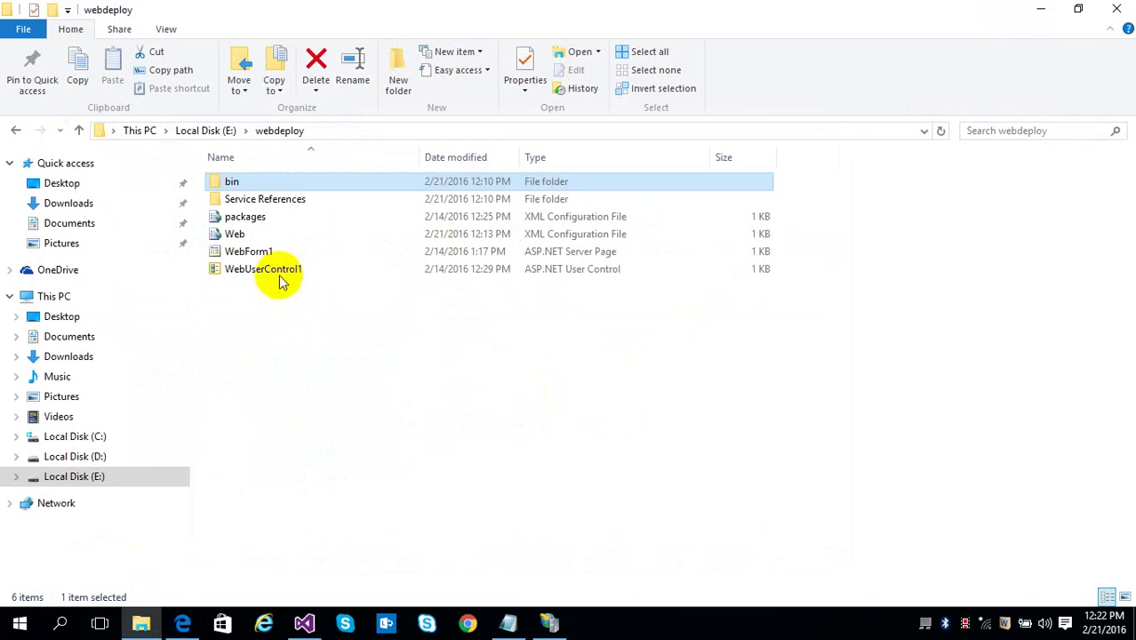
left_click(199, 132)
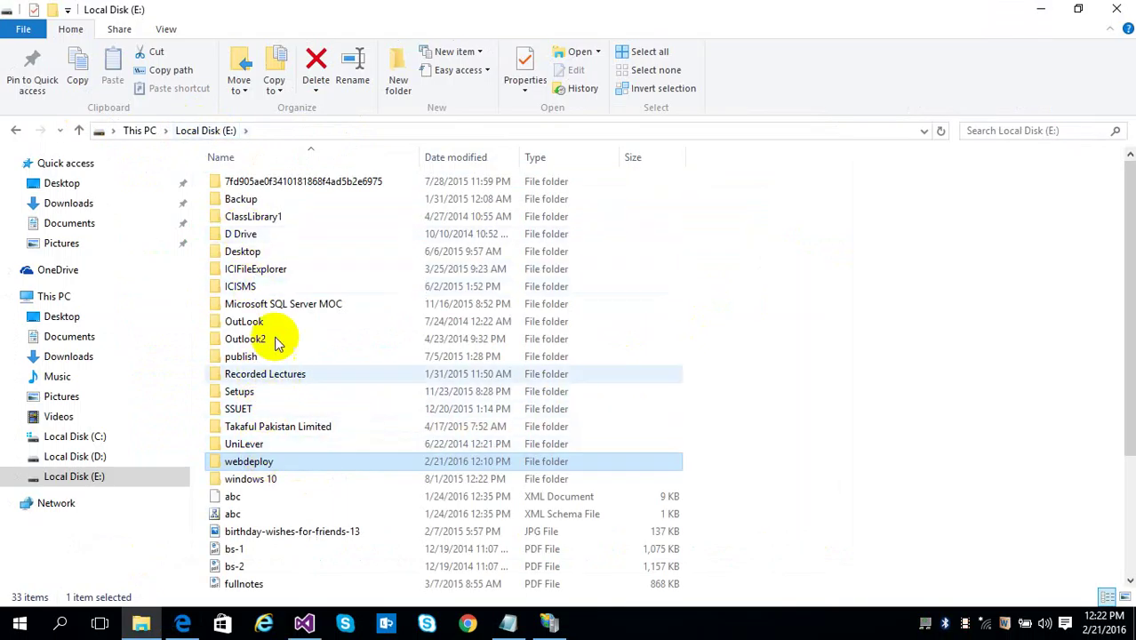
double_click(258, 407)
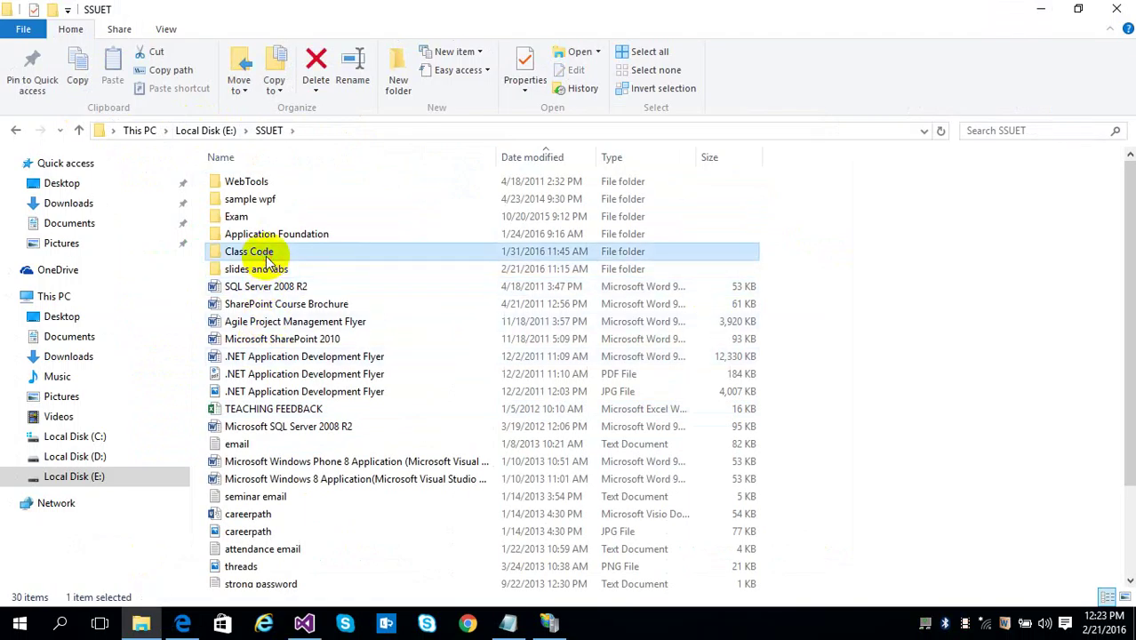
double_click(271, 254)
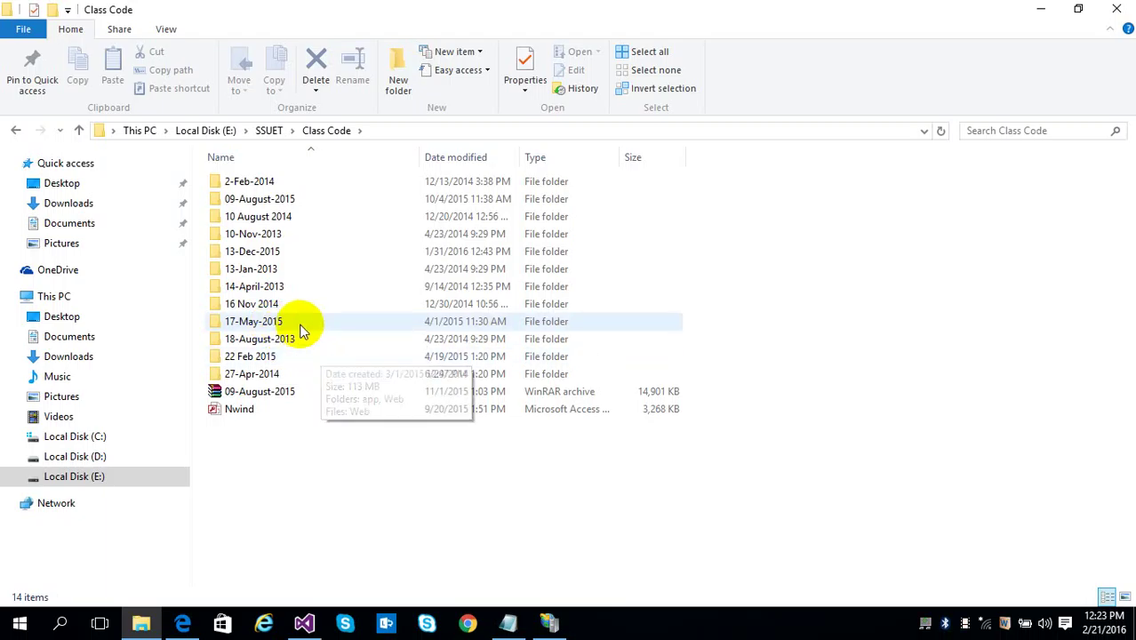
left_click(278, 254)
double_click(277, 255)
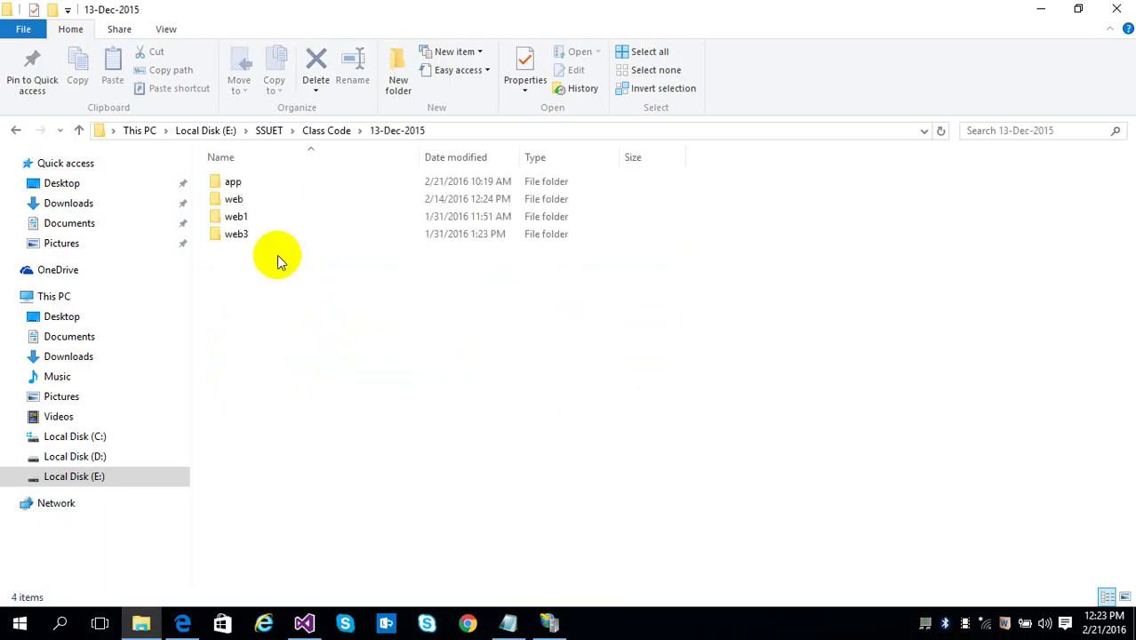
double_click(236, 234)
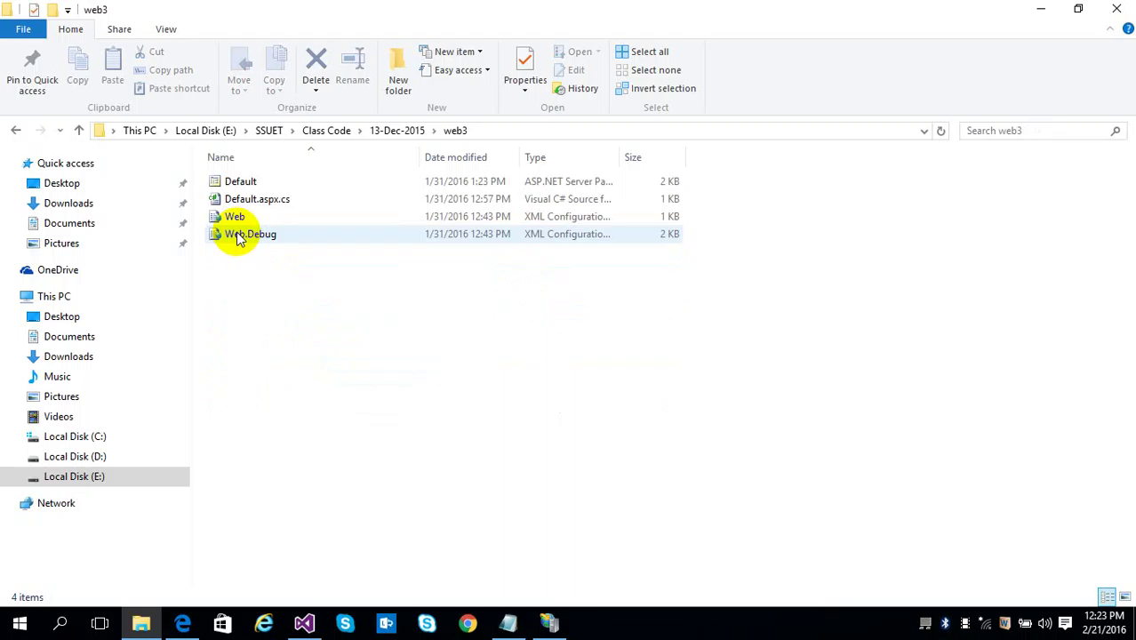
left_click(391, 133)
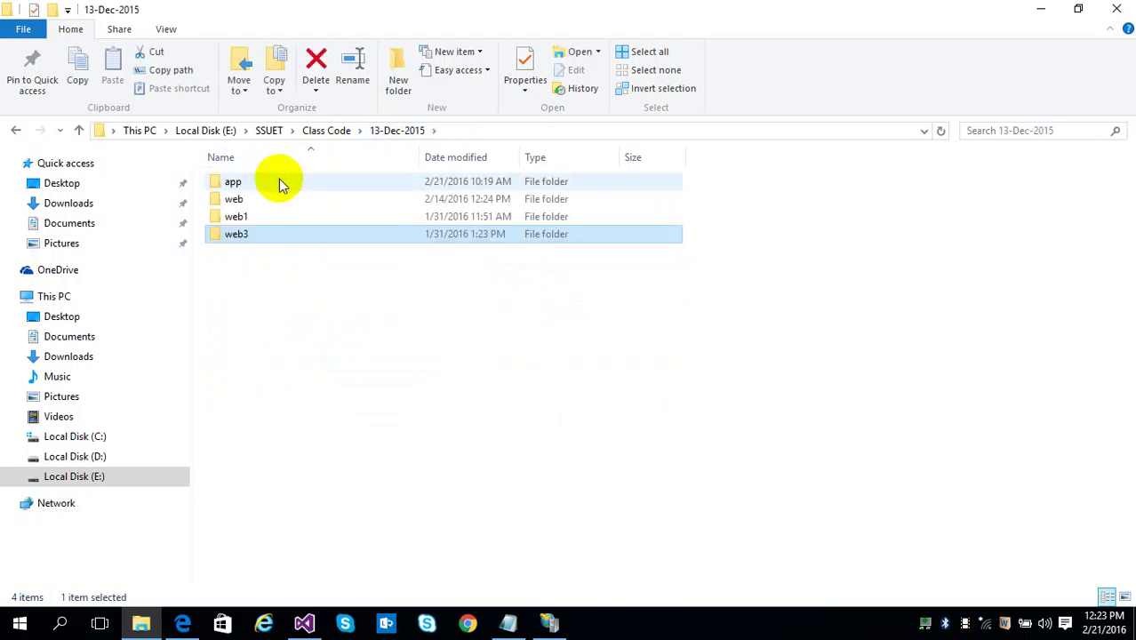
left_click(264, 198)
double_click(264, 198)
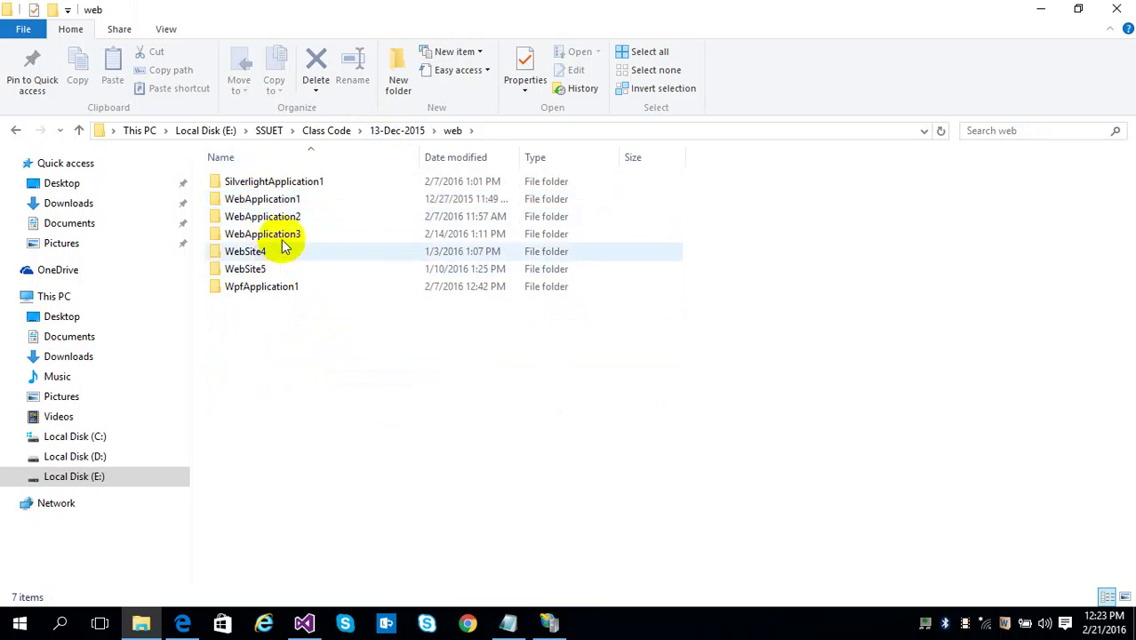
double_click(287, 234)
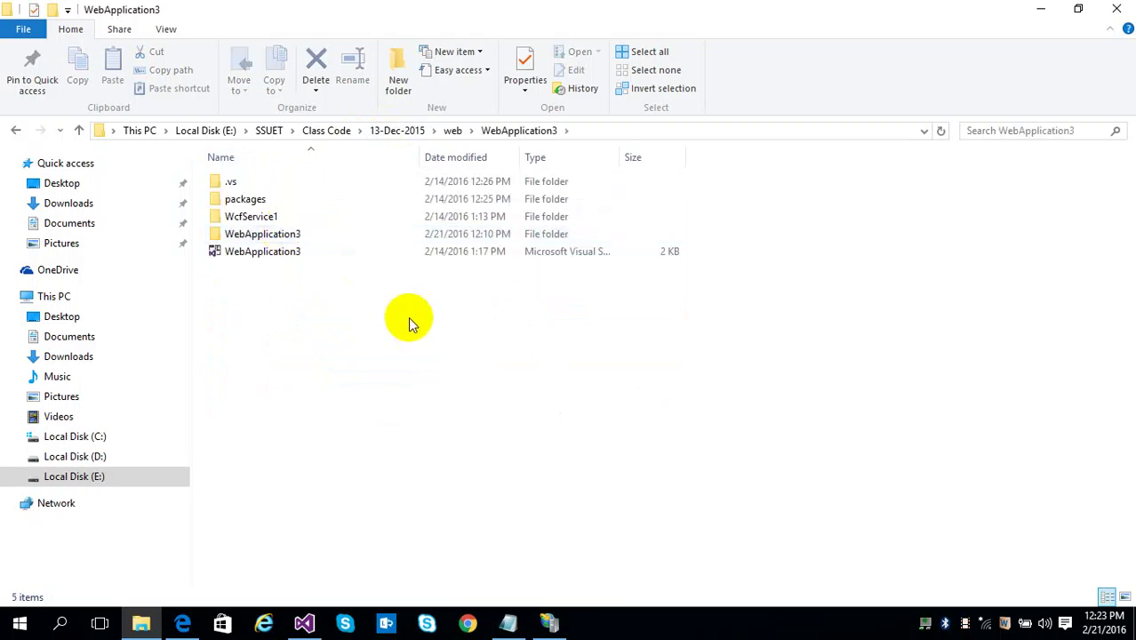
- Look inside the packages and .vs folders of the WebApplication3 solution folder
left_click(264, 217)
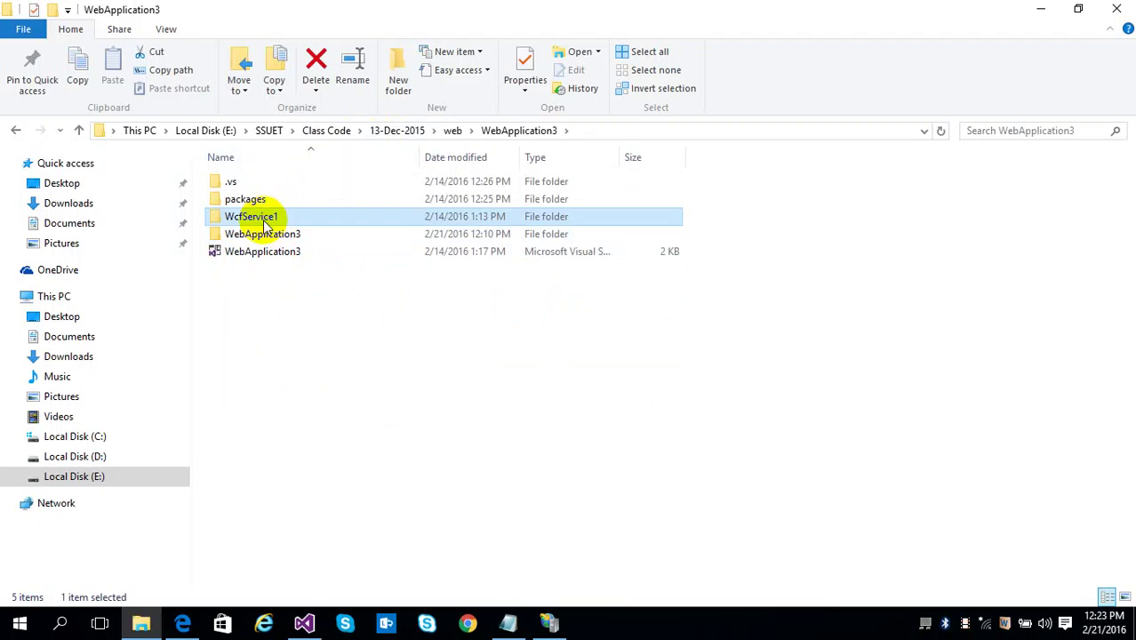
double_click(258, 201)
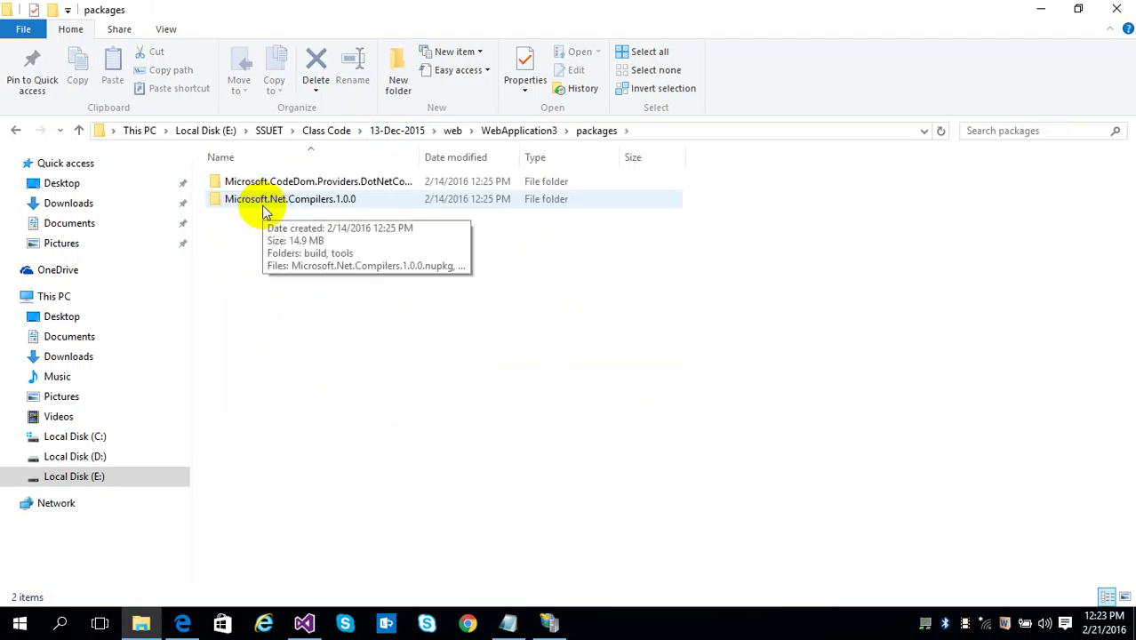
left_click(487, 130)
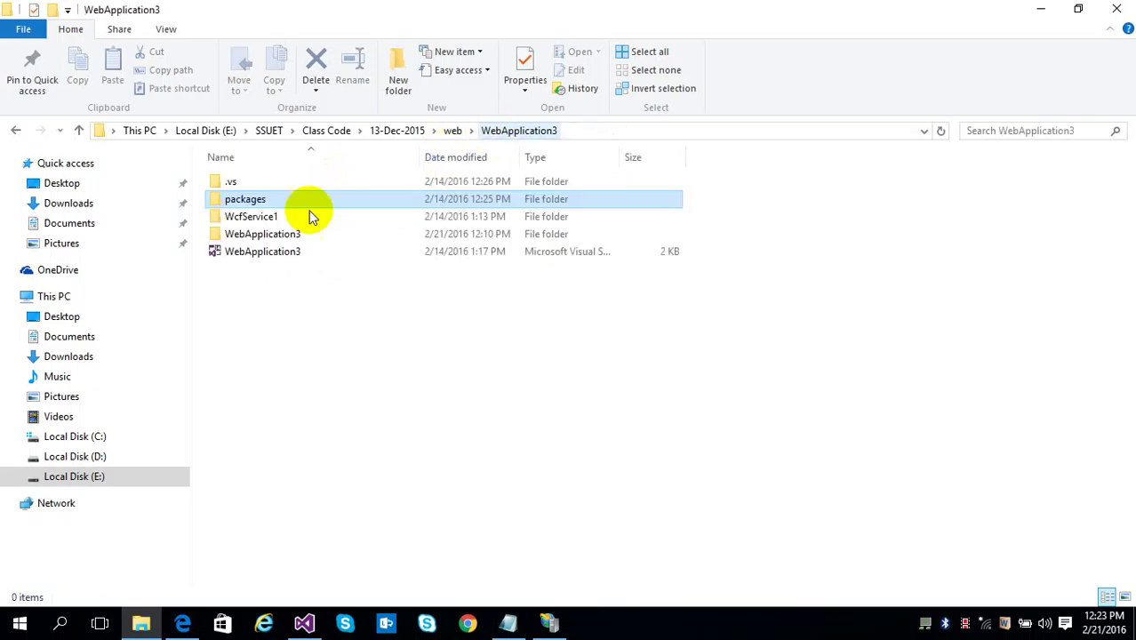
left_click(248, 186)
double_click(247, 186)
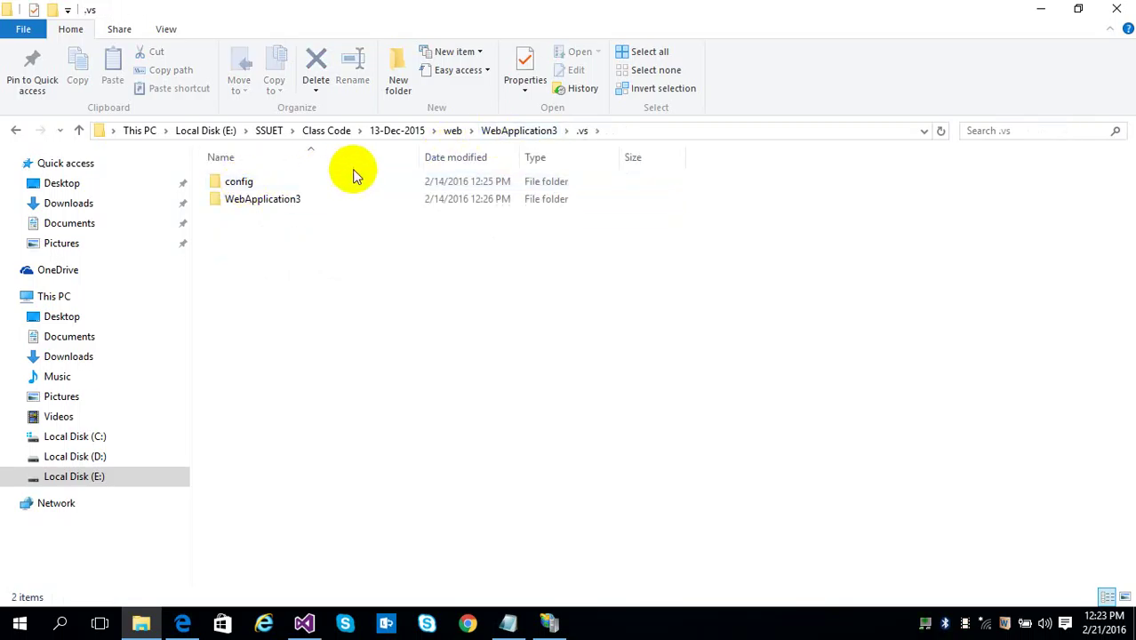
- Return to the web folder and look inside the WebApplication2 solution folder
left_click(453, 130)
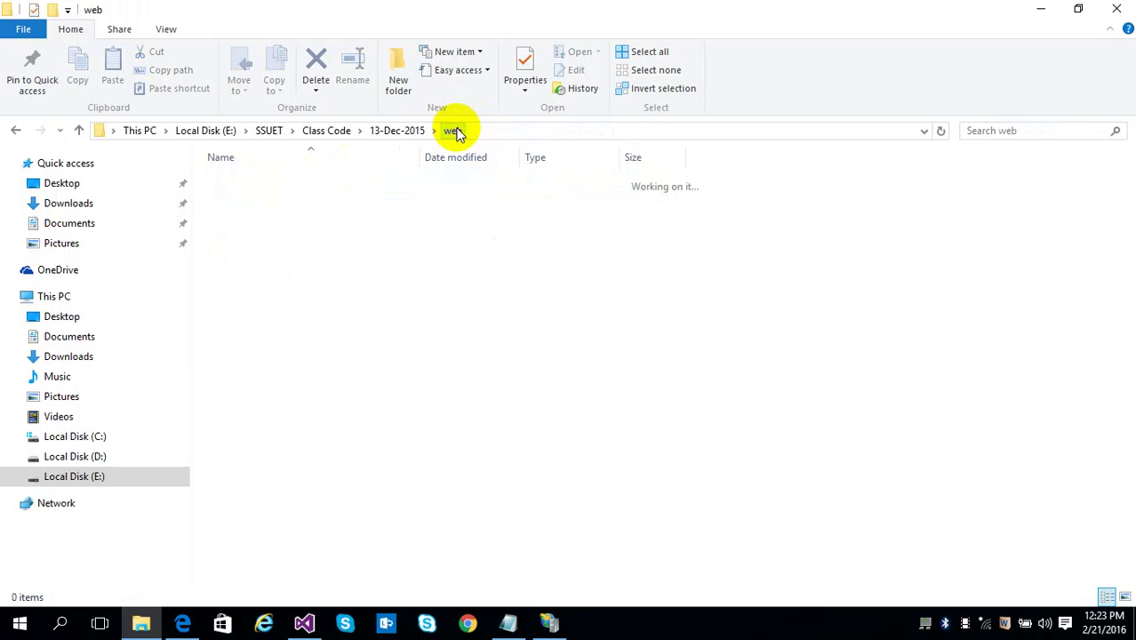
left_click(286, 216)
double_click(286, 216)
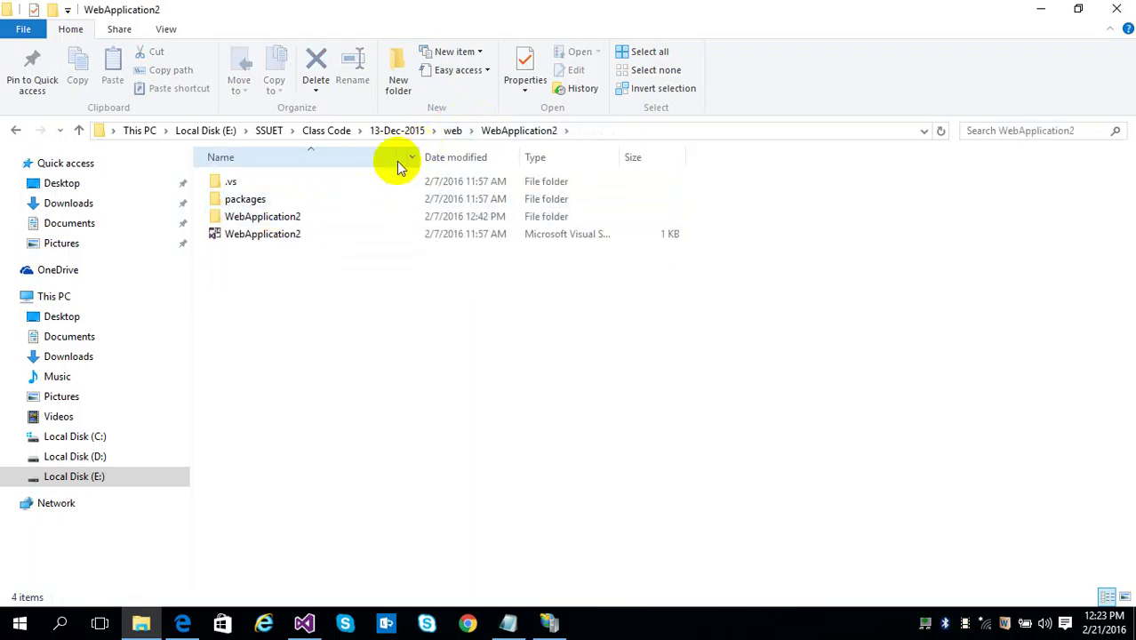
left_click(319, 182)
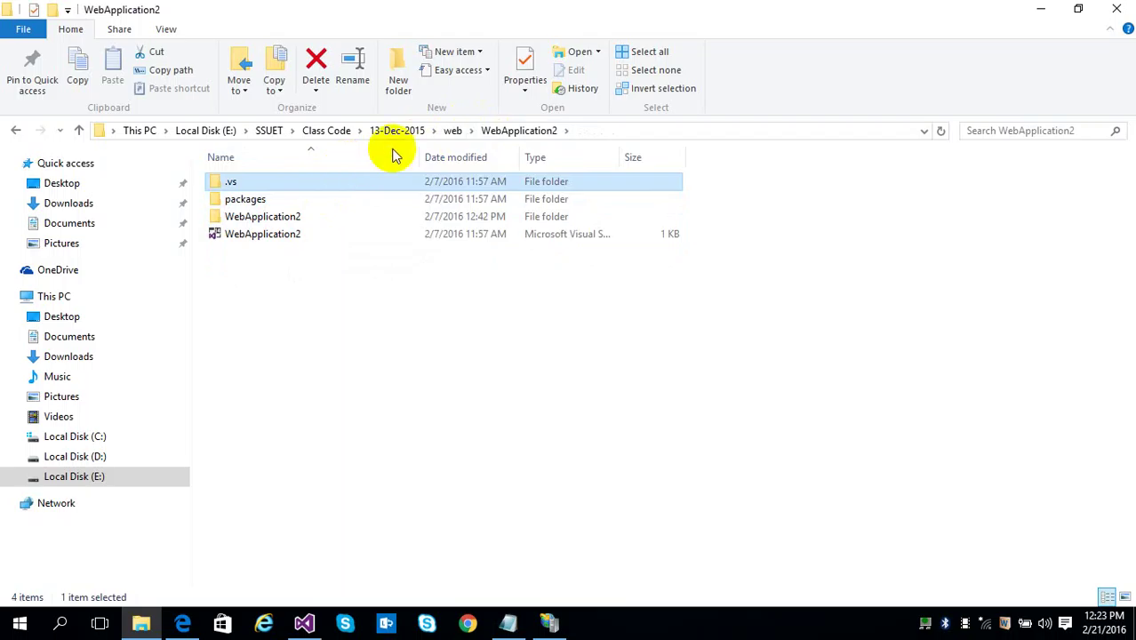
- Browse to the WebApplication1 solution folder, check its packages, project folder and solution file, and widen the Type column
left_click(452, 134)
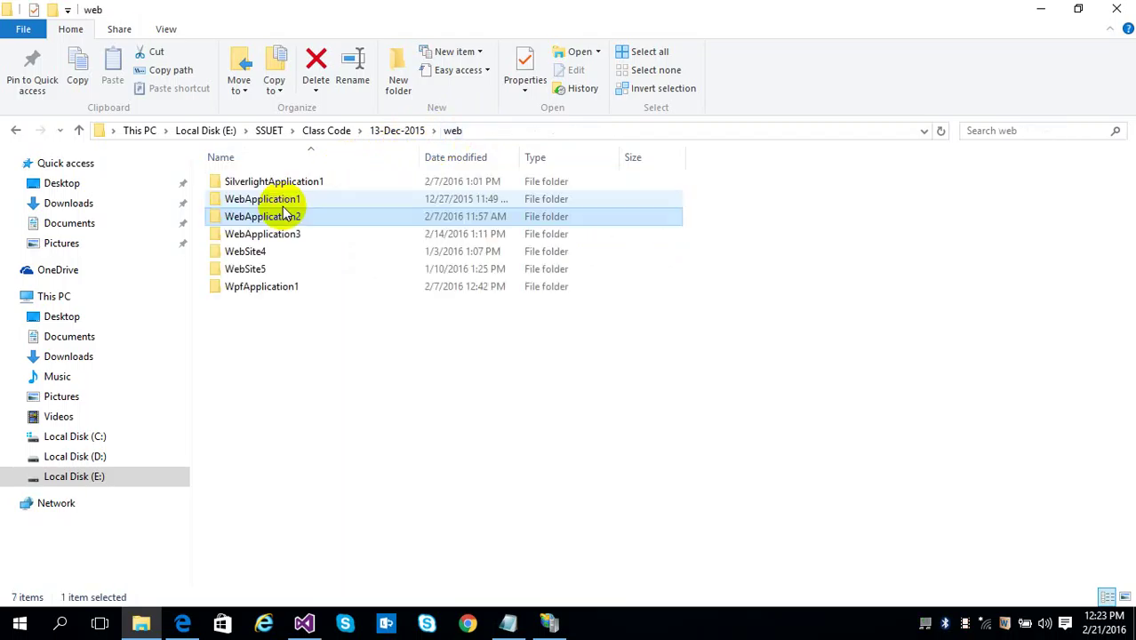
left_click(257, 201)
double_click(255, 200)
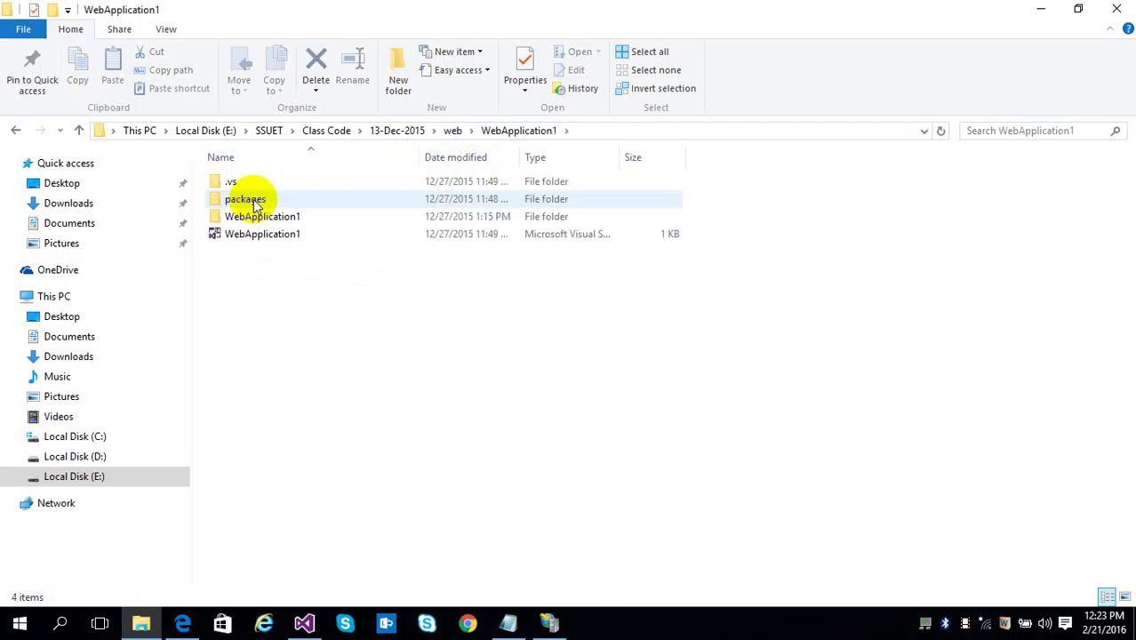
left_click(255, 201)
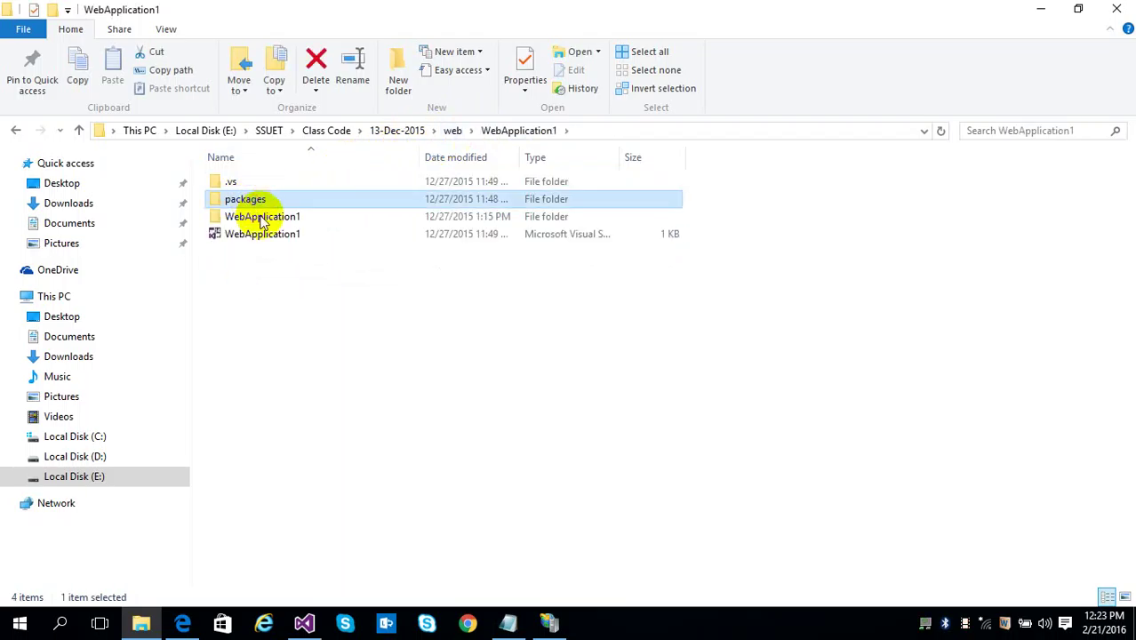
left_click(257, 218)
left_click(258, 235)
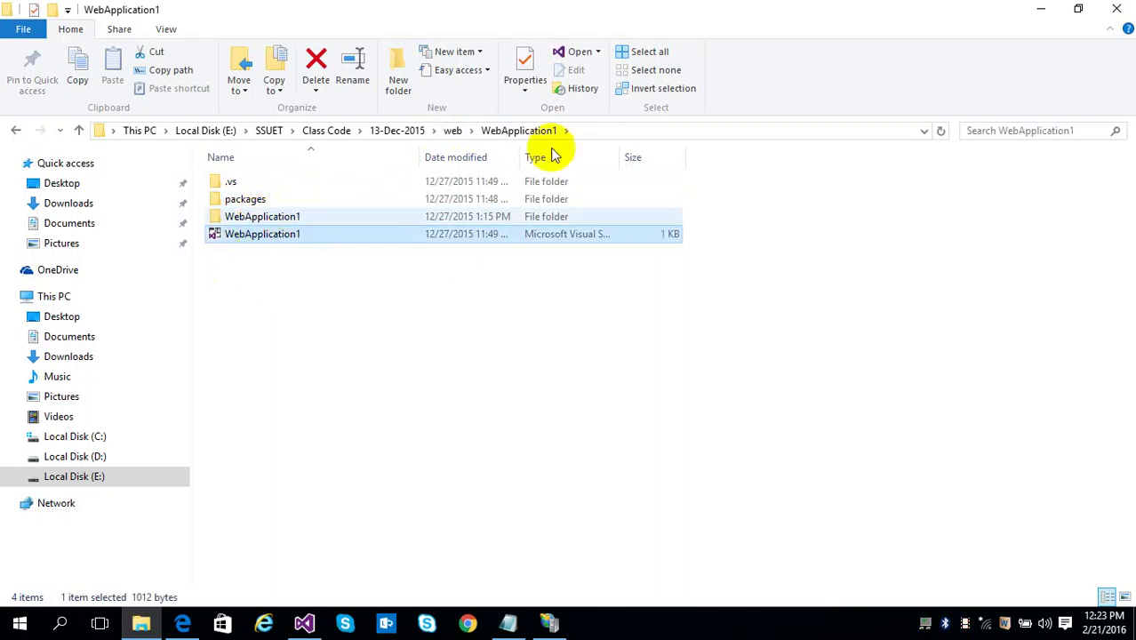
left_click_drag(621, 151, 734, 146)
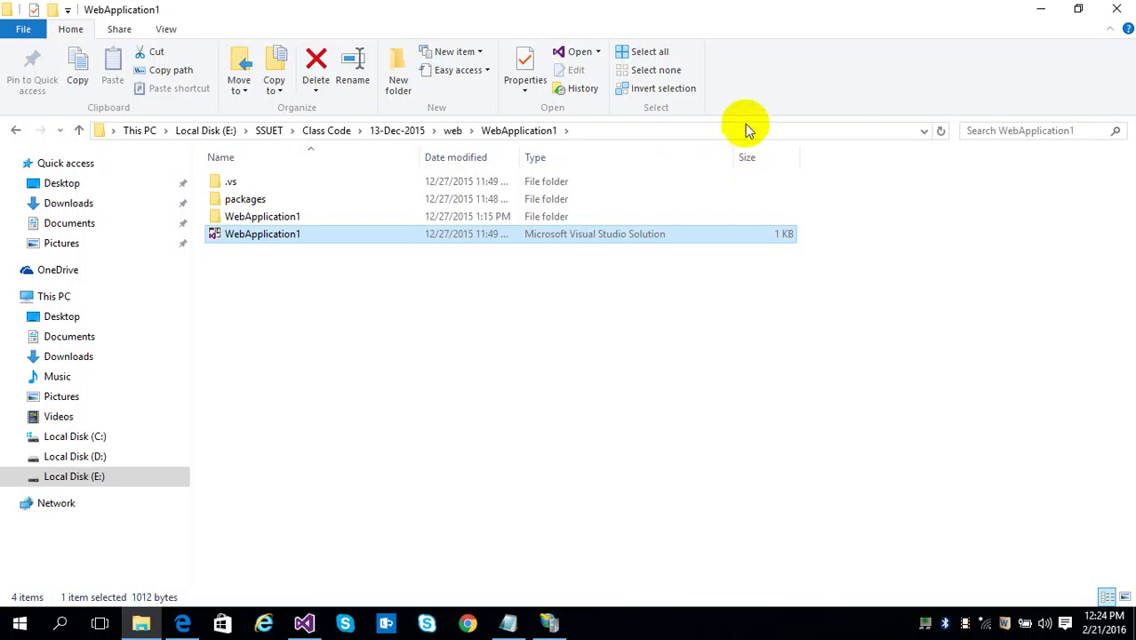
- Open the inner WebApplication1 project folder, widen the Type column, and check the C# project file and the project user options file
left_click(325, 215)
double_click(325, 217)
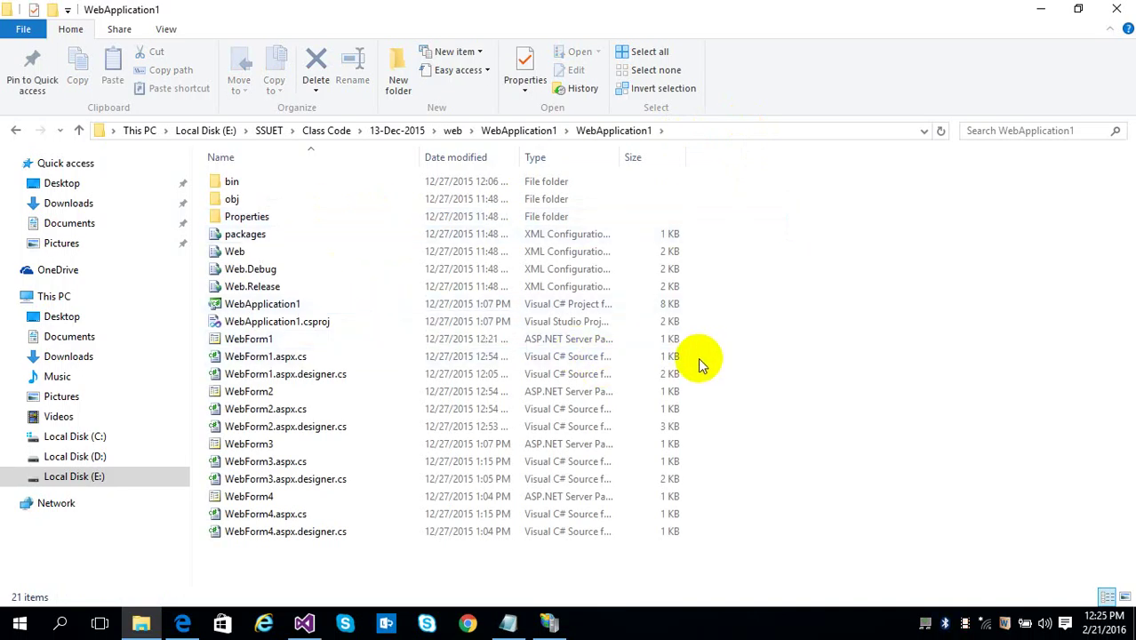
left_click(362, 325)
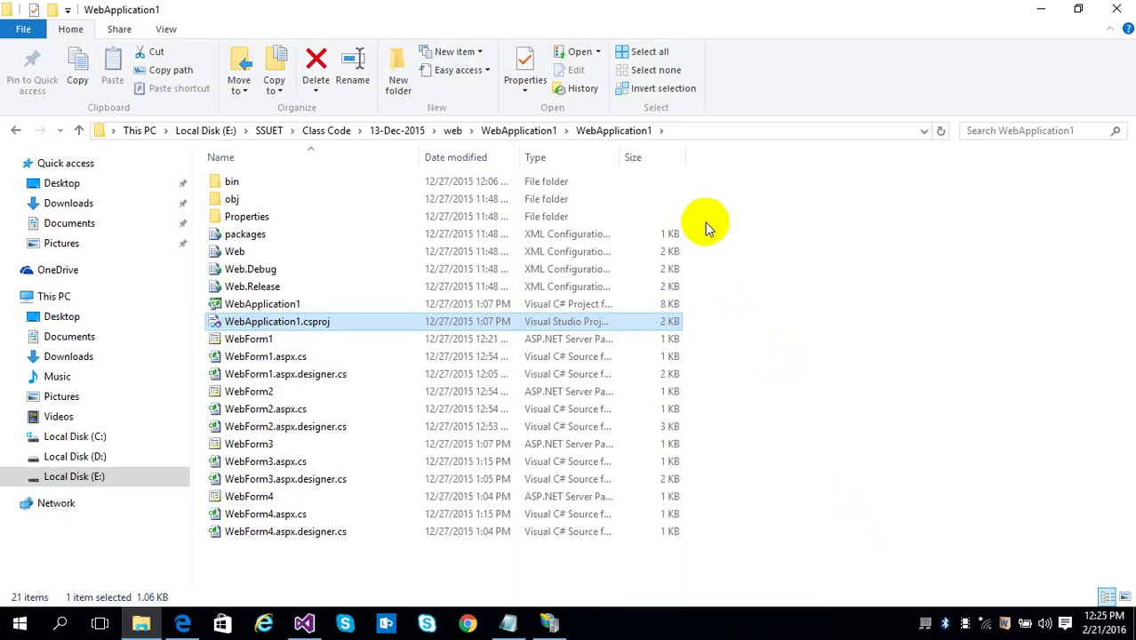
left_click_drag(689, 157, 751, 158)
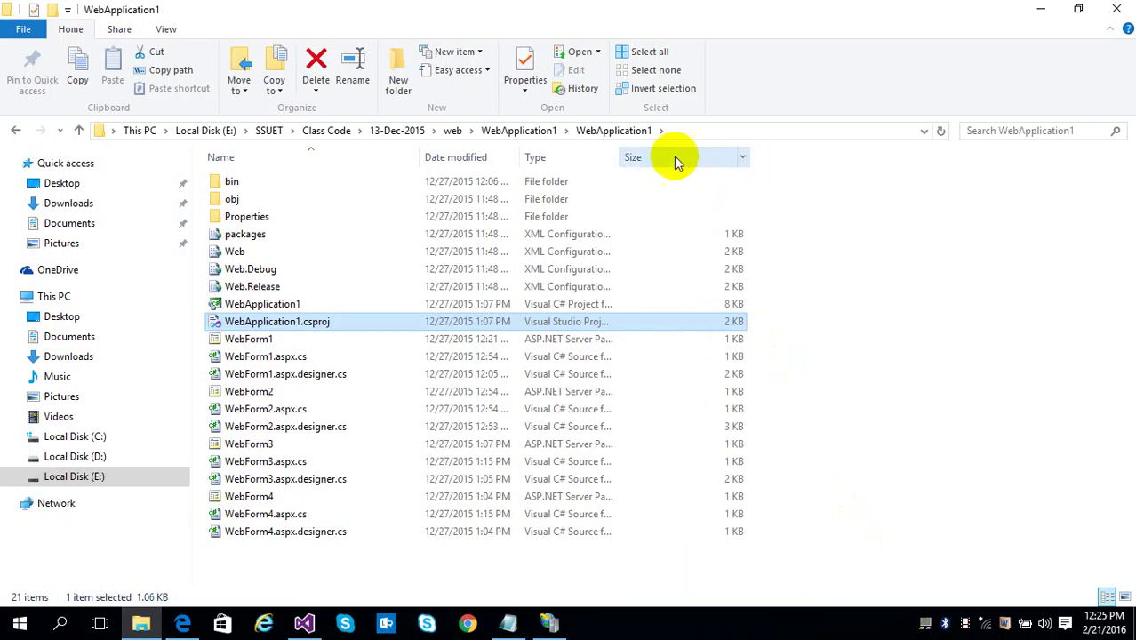
left_click_drag(632, 152, 754, 157)
left_click(543, 310)
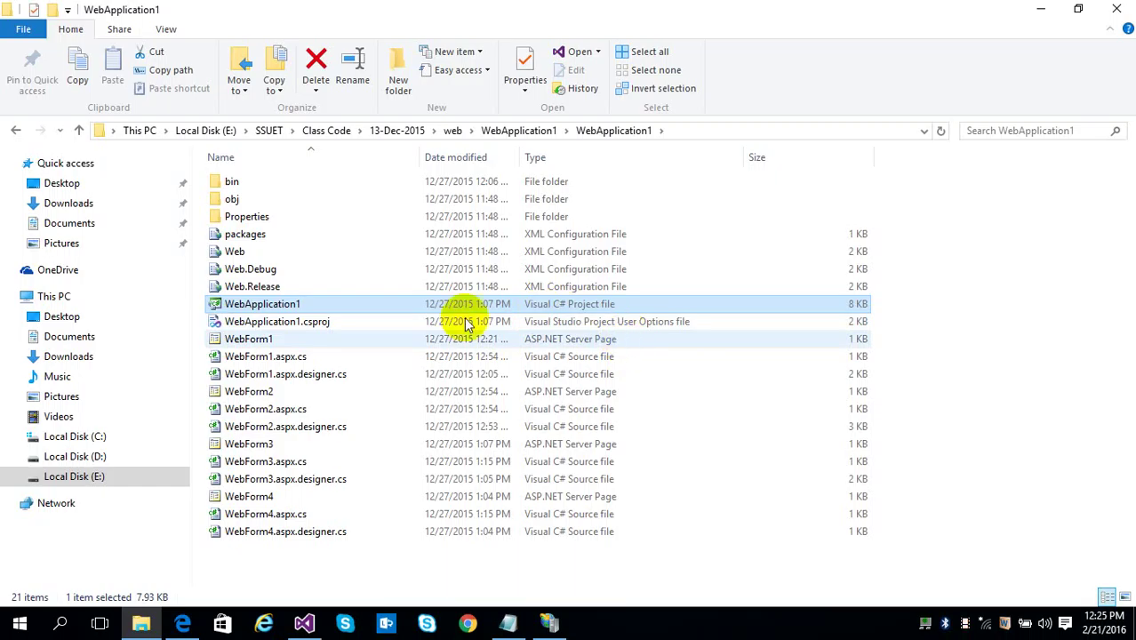
left_click(259, 307)
left_click(258, 306)
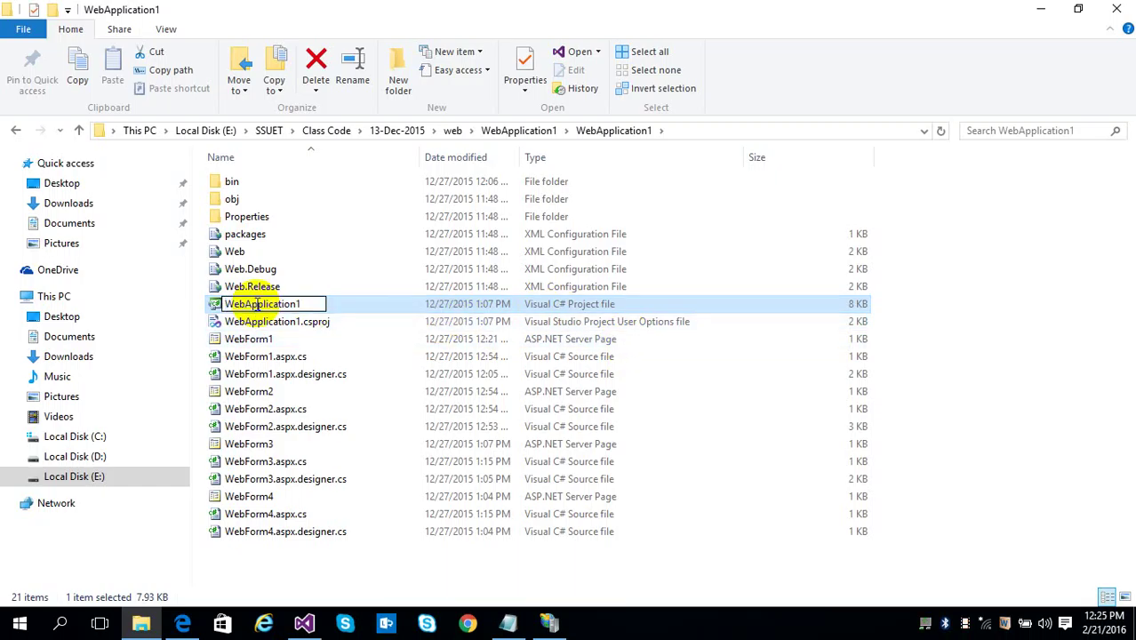
left_click(329, 321)
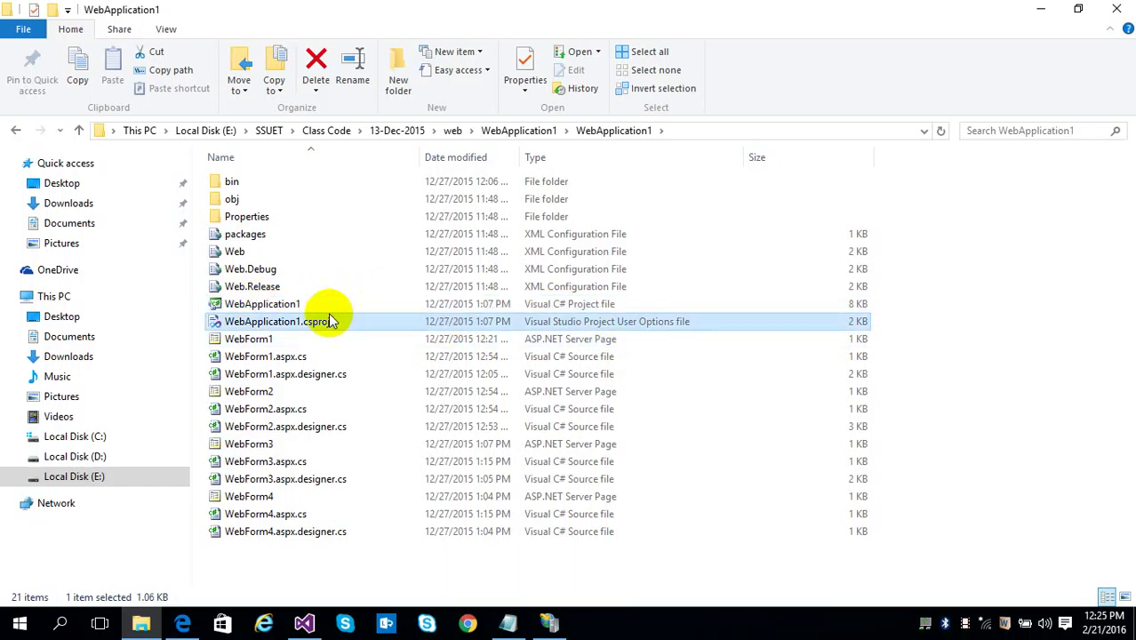
- Switch to Visual Studio, start opening a project or solution, and browse to the WebApplication1 C# project file in web\WebApplication1\WebApplication1
left_click(303, 624)
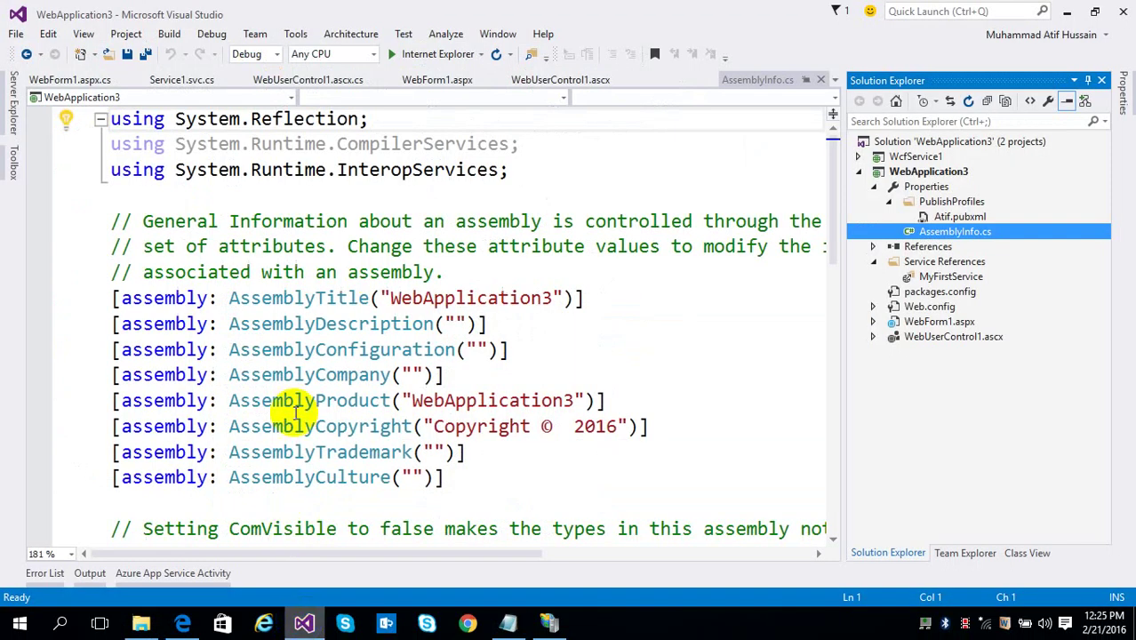
left_click(16, 36)
mouse_move(113, 72)
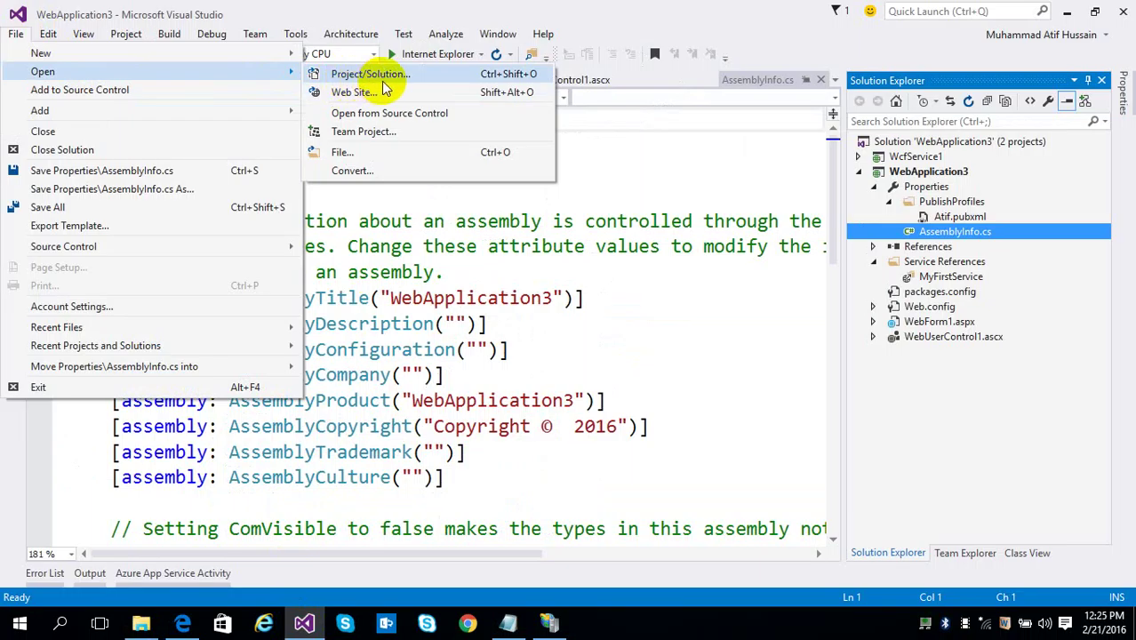
left_click(375, 73)
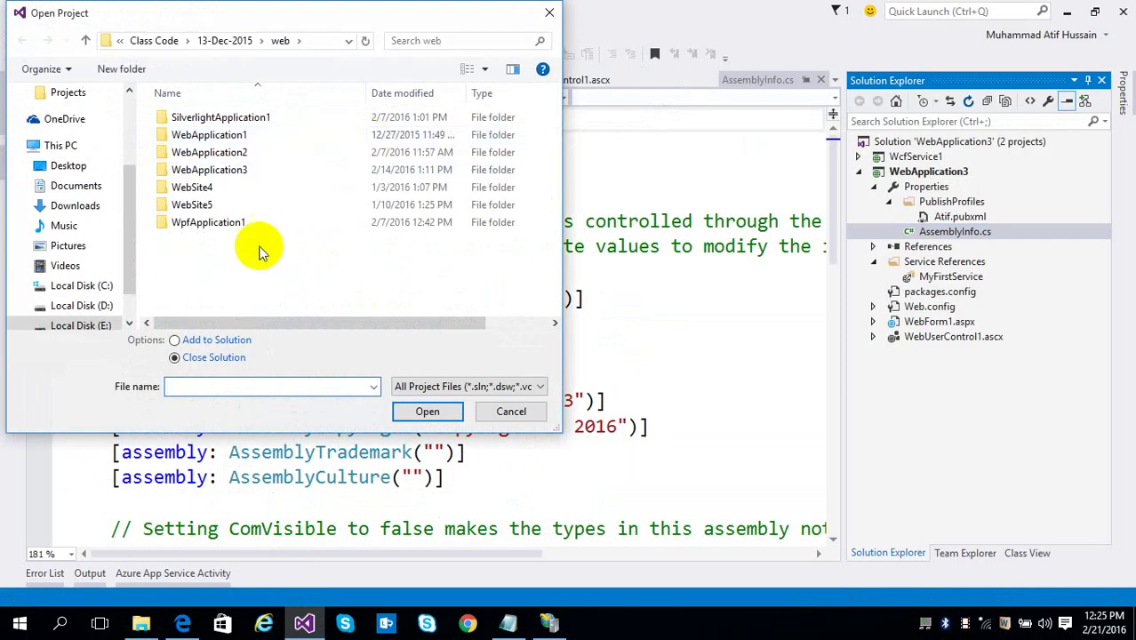
left_click(229, 156)
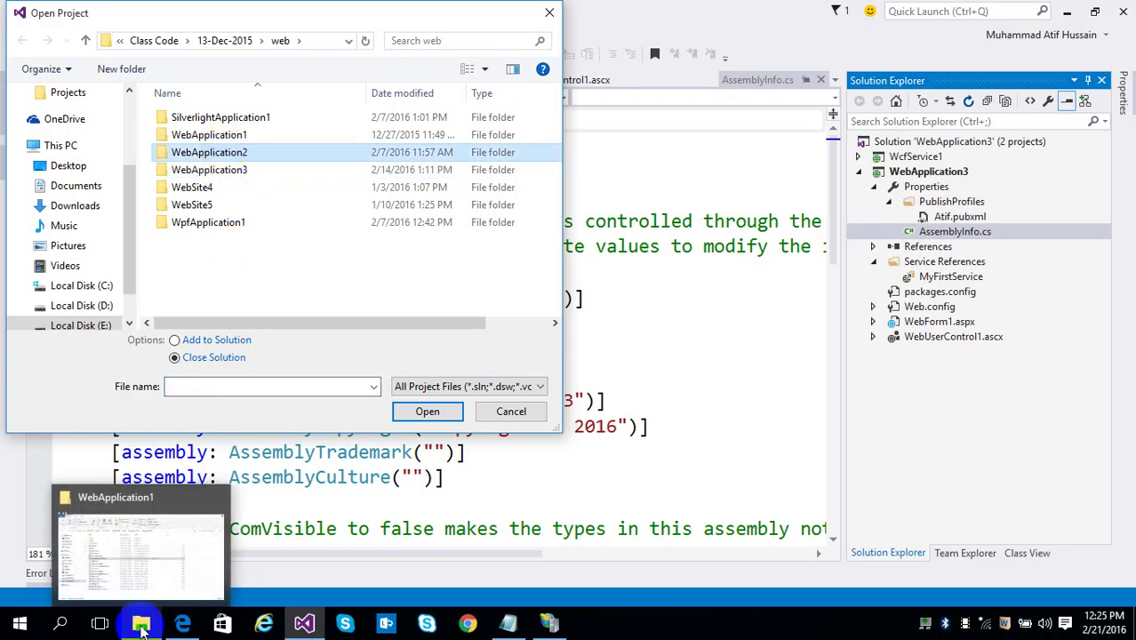
double_click(225, 140)
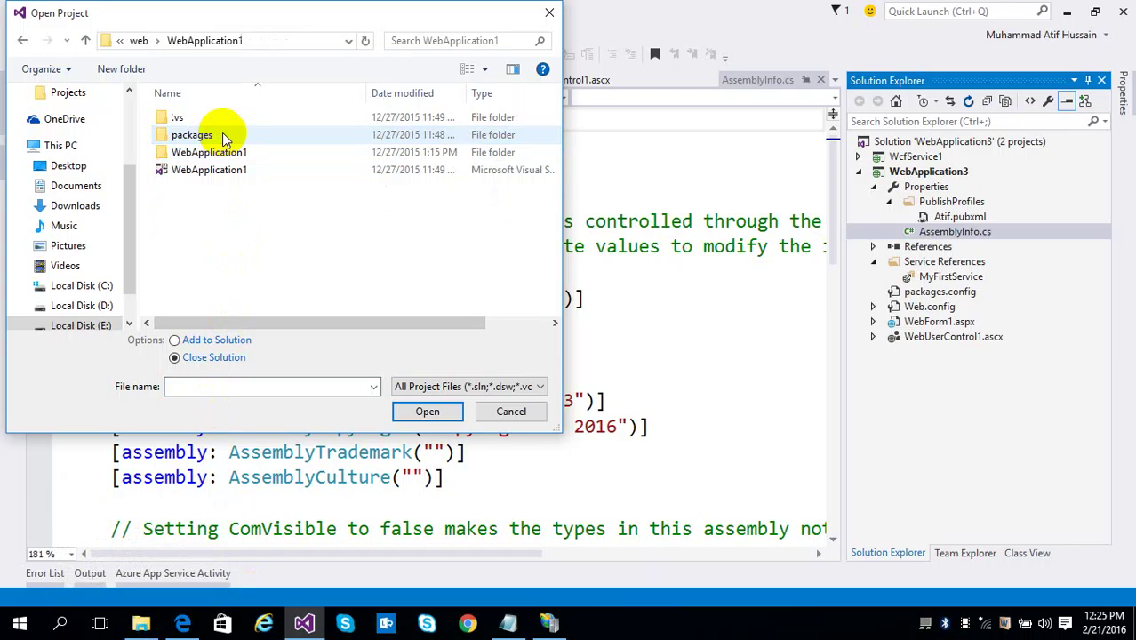
double_click(216, 152)
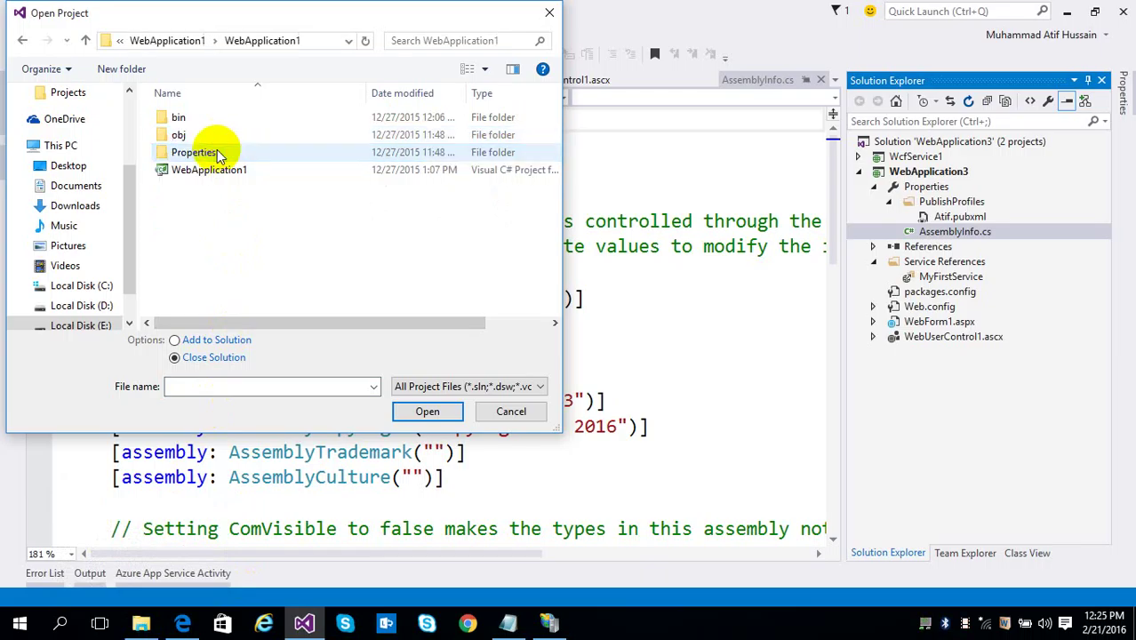
left_click(220, 172)
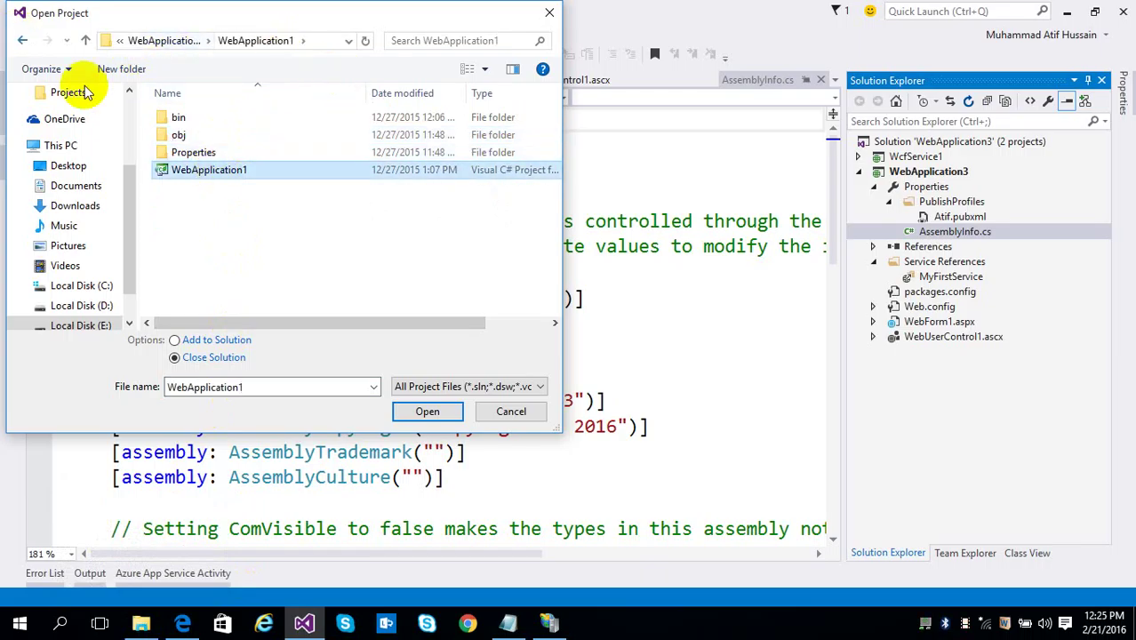
- Compare the WebApplication1 solution file with its project file in the Open Project dialog, and cancel without opening either
left_click(22, 40)
left_click(172, 176)
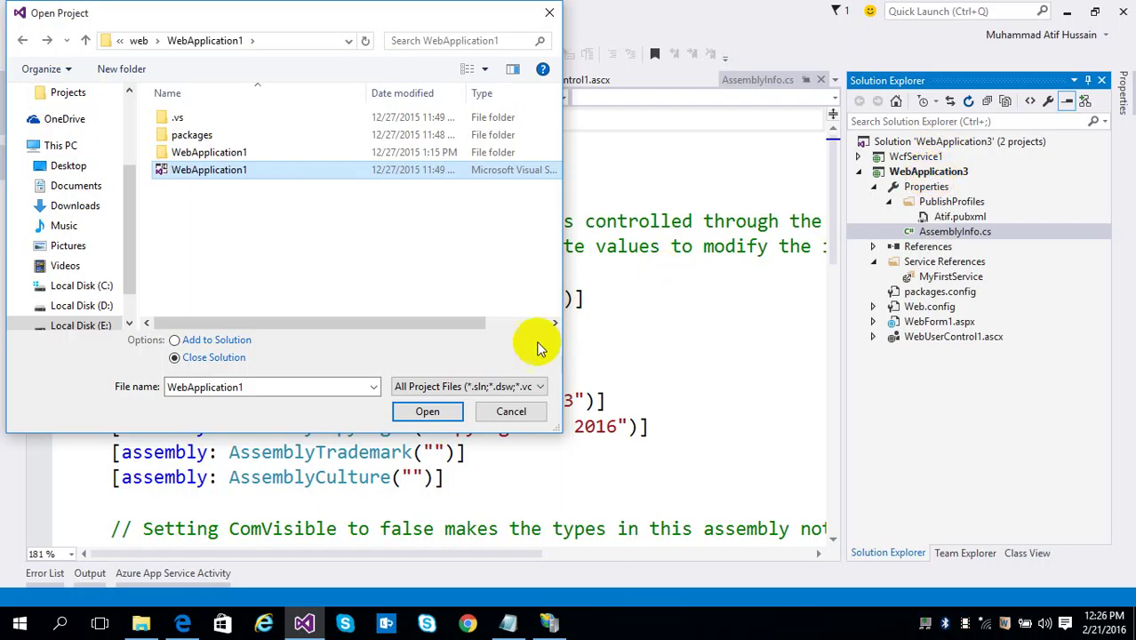
left_click(229, 153)
double_click(230, 153)
left_click(219, 173)
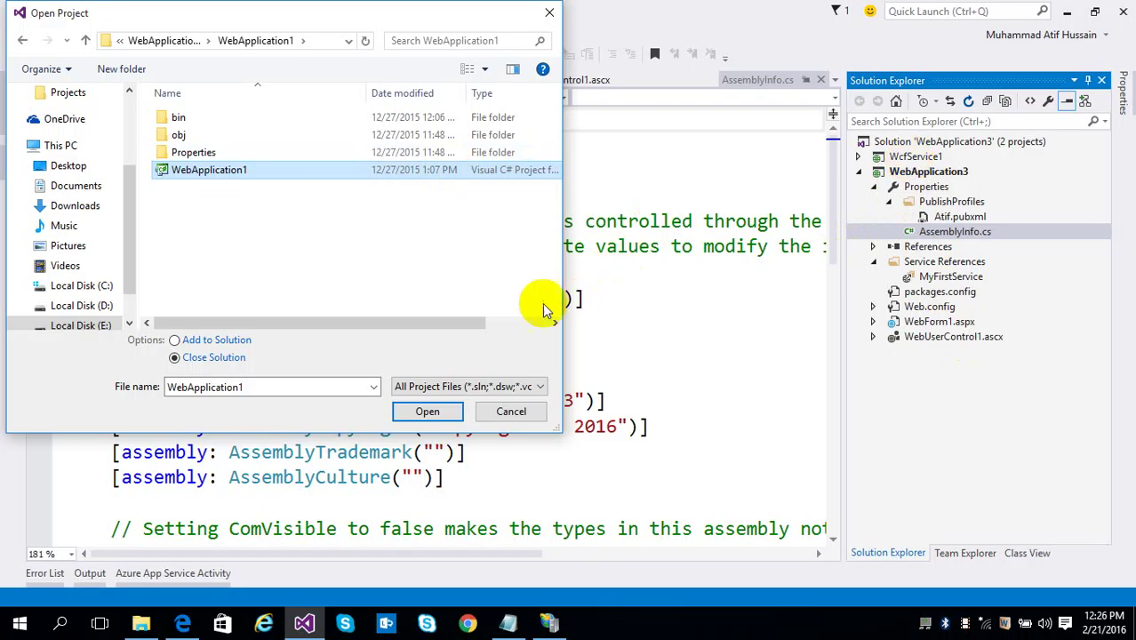
left_click(515, 412)
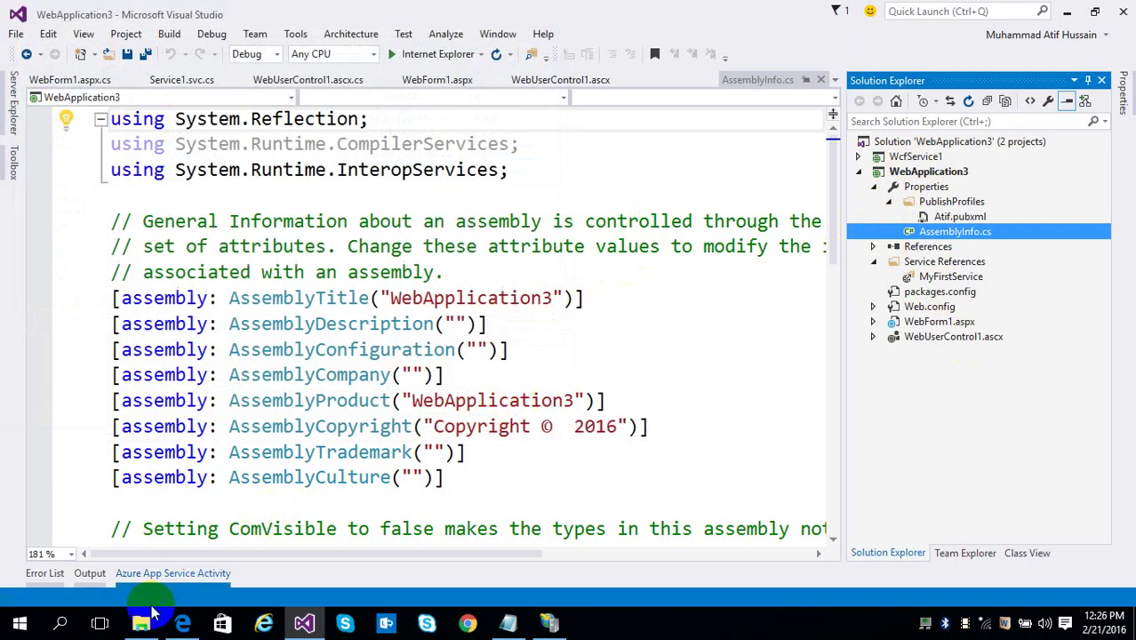
- Switch to File Explorer, check the WebForm1 page files, and open WebForm1.aspx.designer.cs in a maximized Notepad
left_click(140, 623)
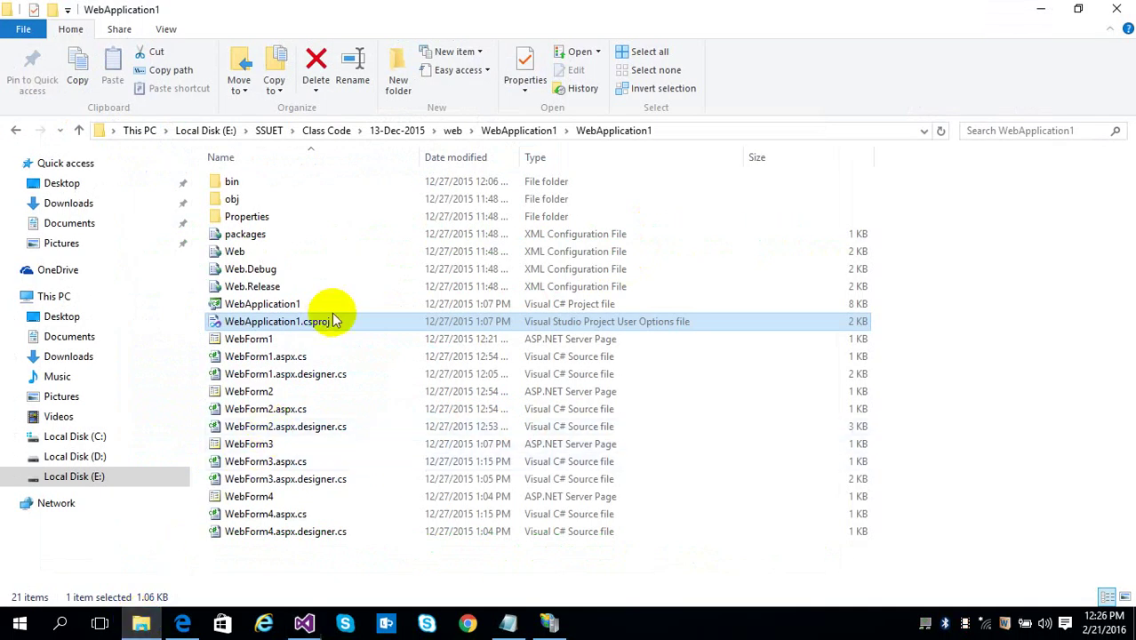
left_click(322, 343)
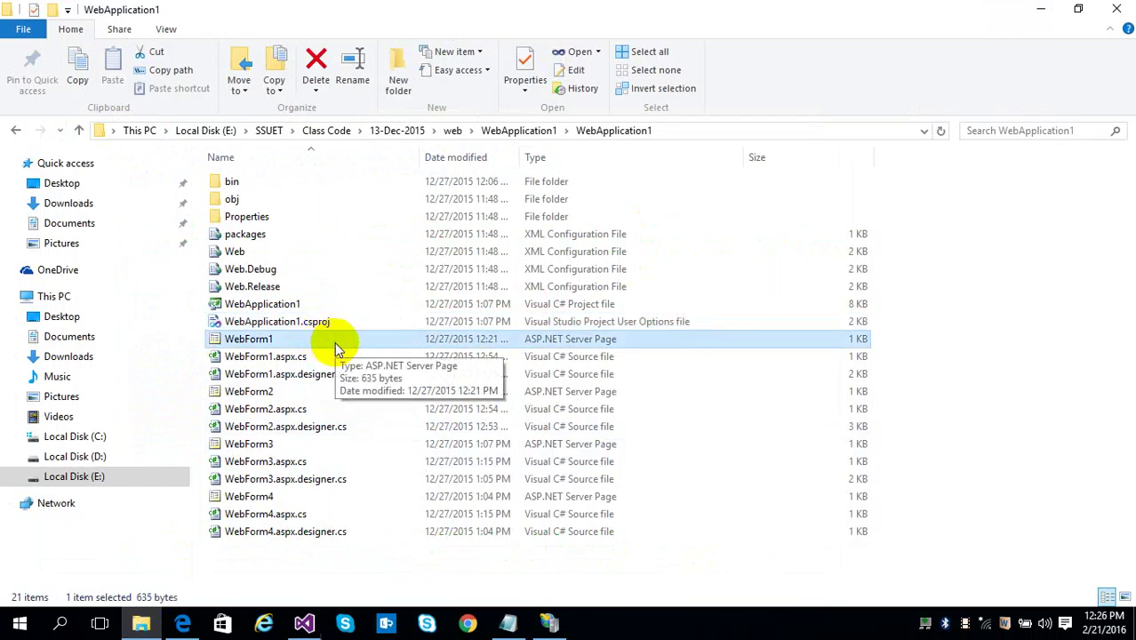
left_click(328, 354)
left_click(330, 376)
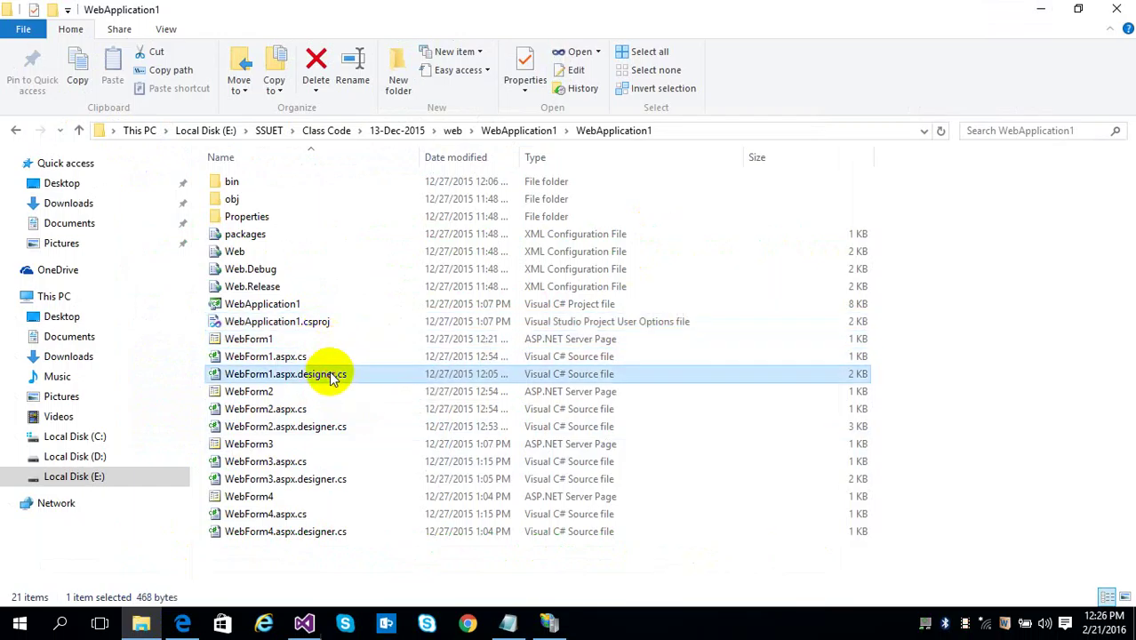
right_click(331, 375)
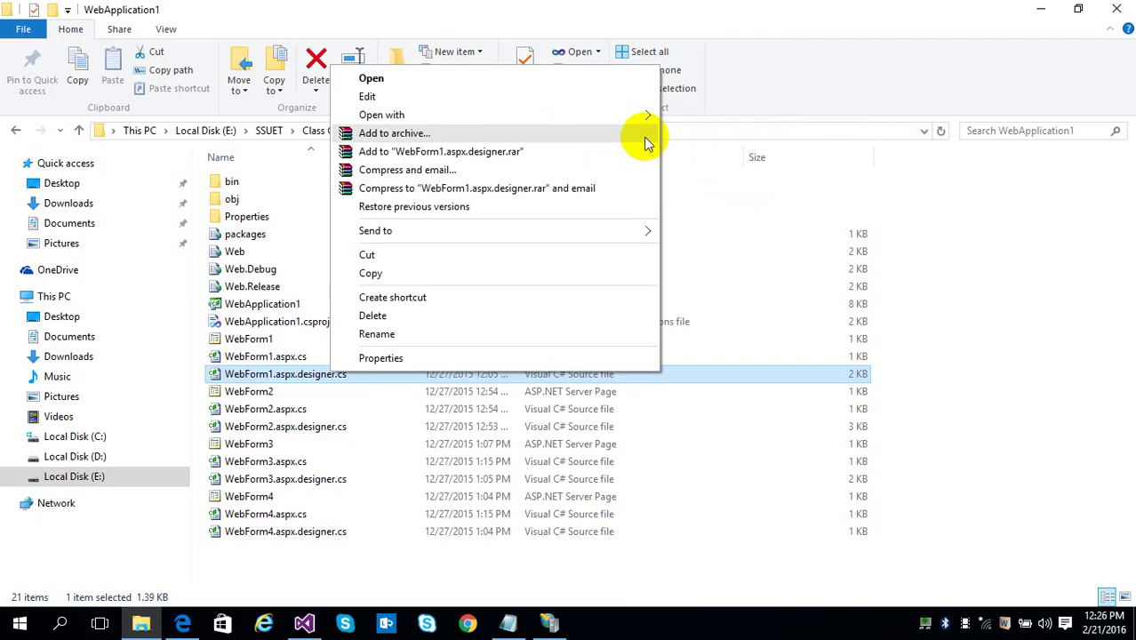
mouse_move(649, 116)
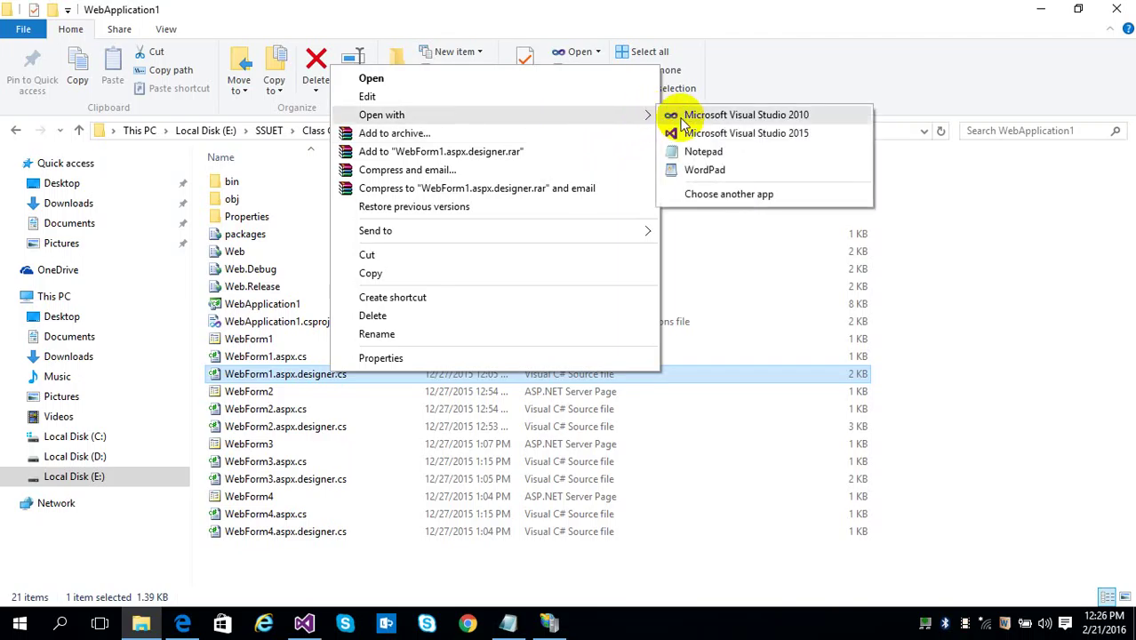
left_click(731, 151)
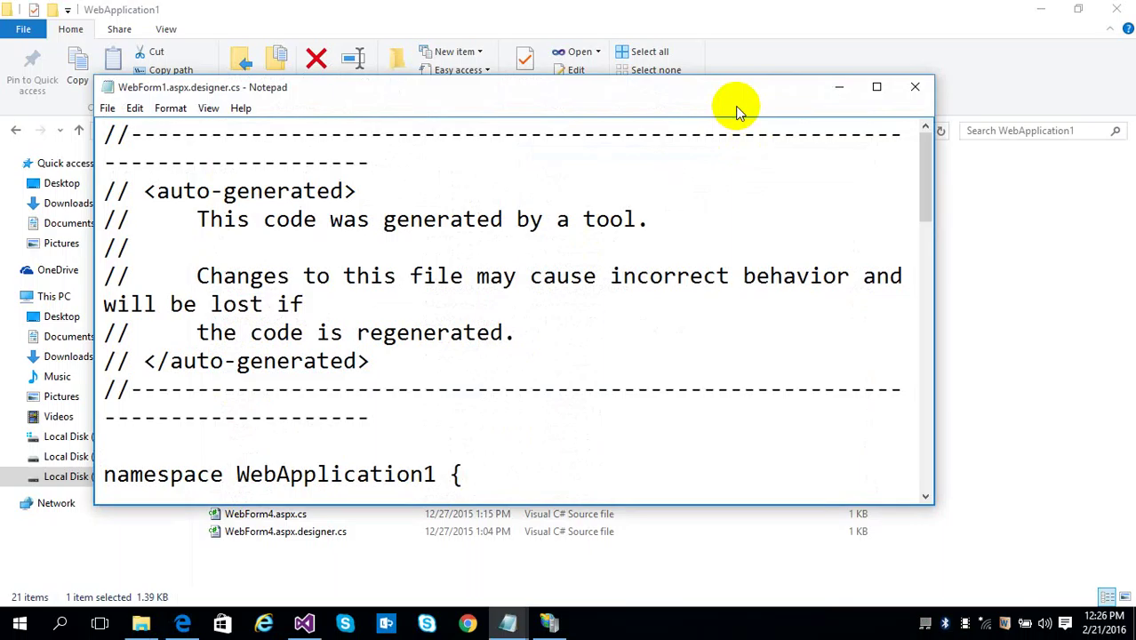
left_click(877, 88)
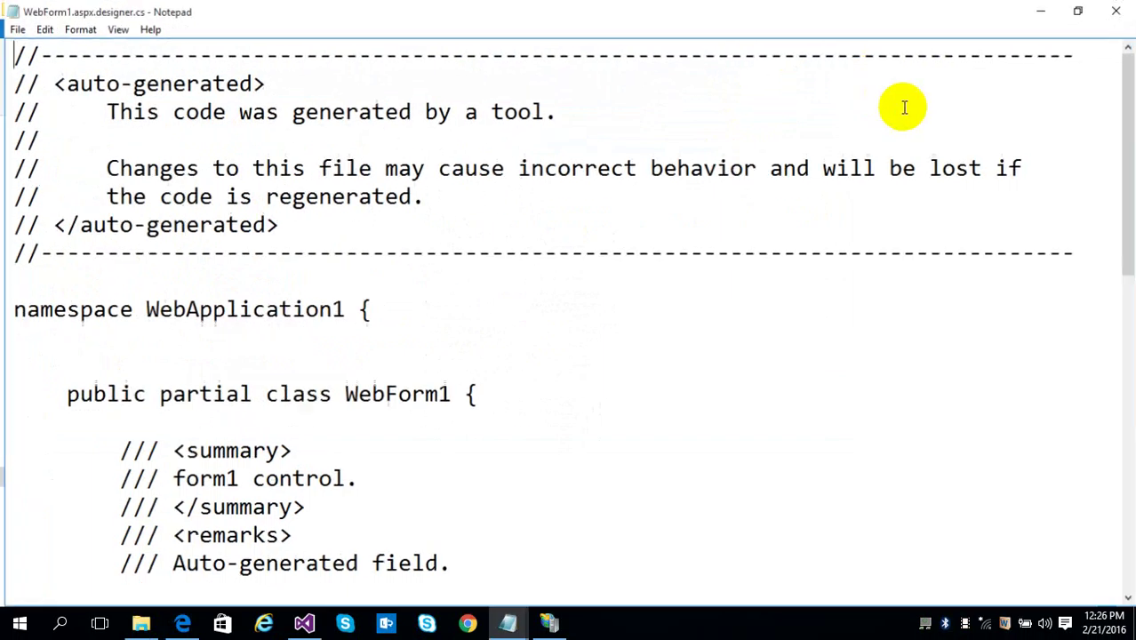
- Examine the partial class WebForm1 declaration and its form1 control field in the designer file, and close Notepad
double_click(184, 393)
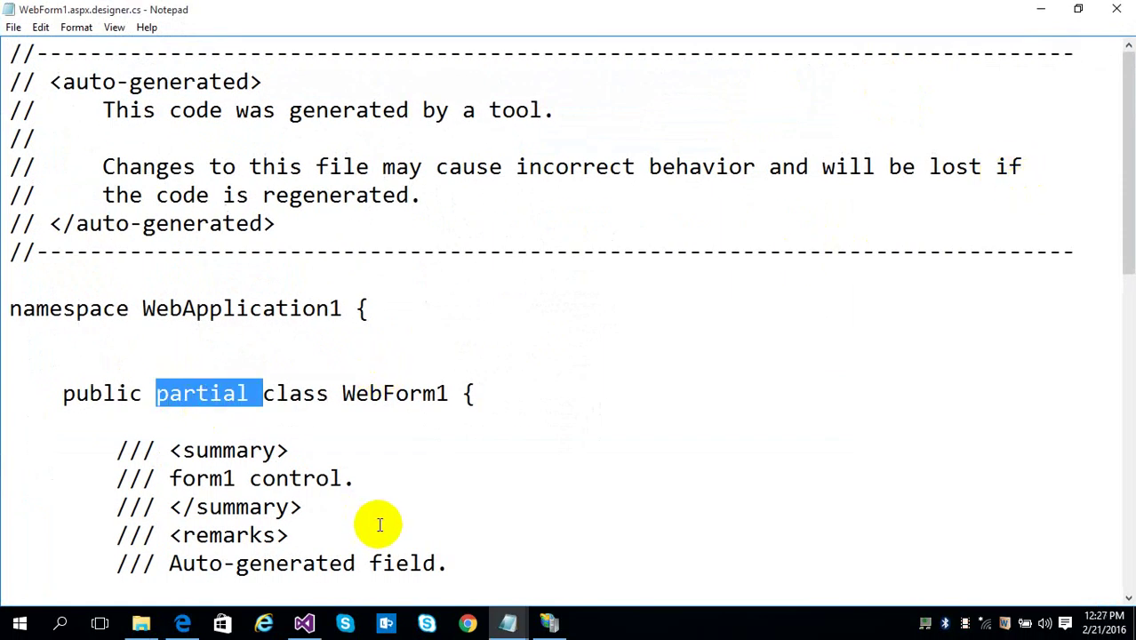
left_click(363, 411)
double_click(370, 392)
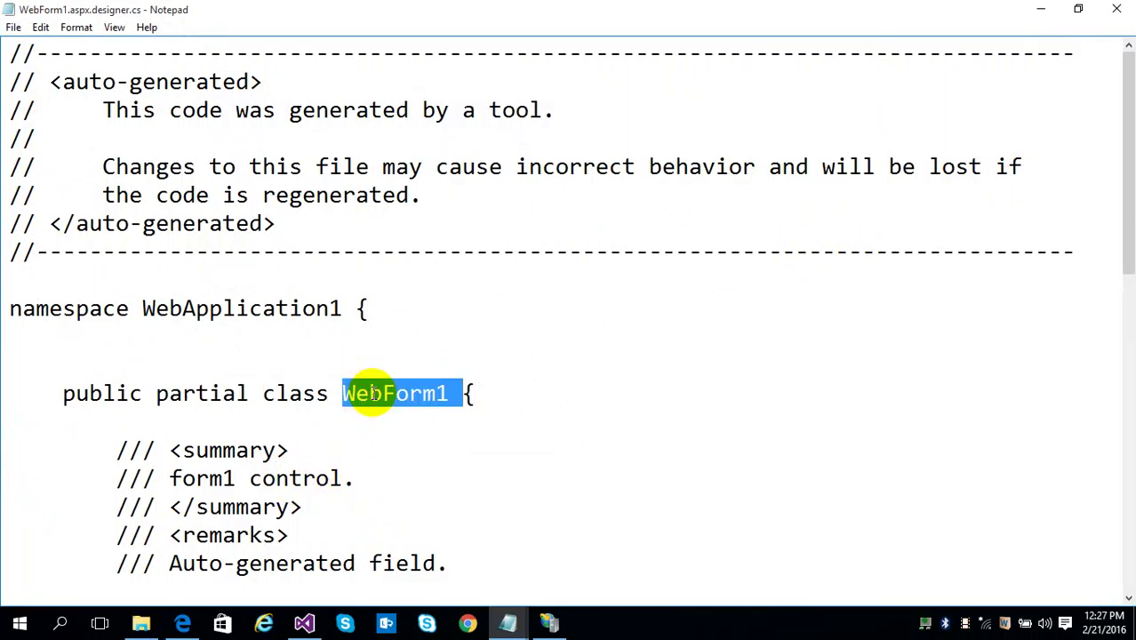
mouse_move(1127, 198)
left_mouse_down()
mouse_move(1129, 561)
mouse_move(1122, 246)
left_mouse_up()
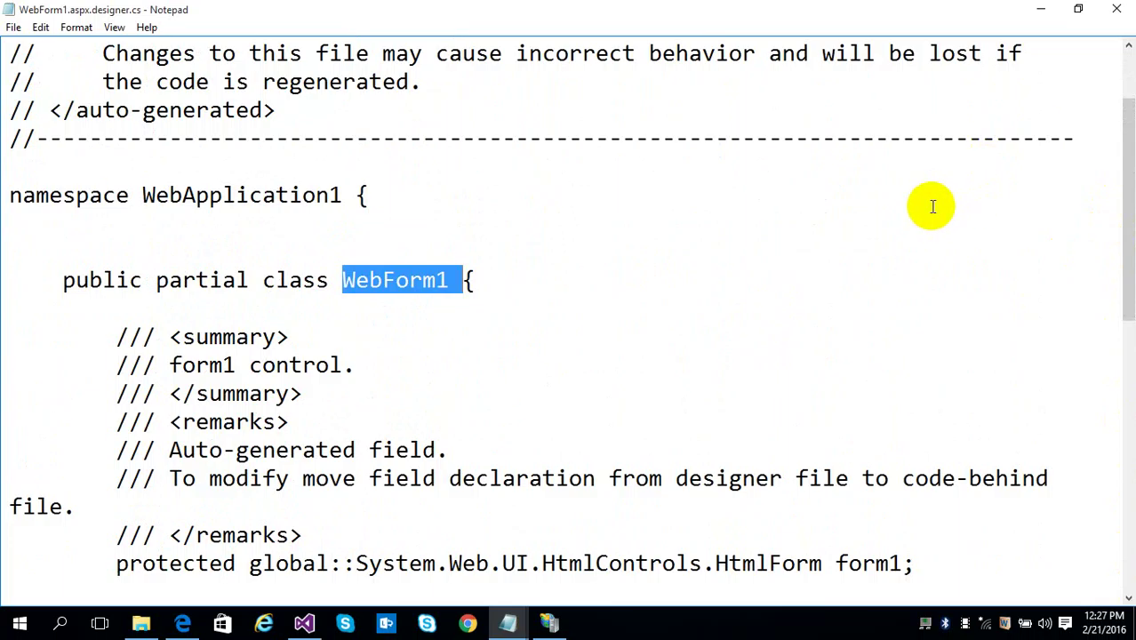
left_click(1115, 11)
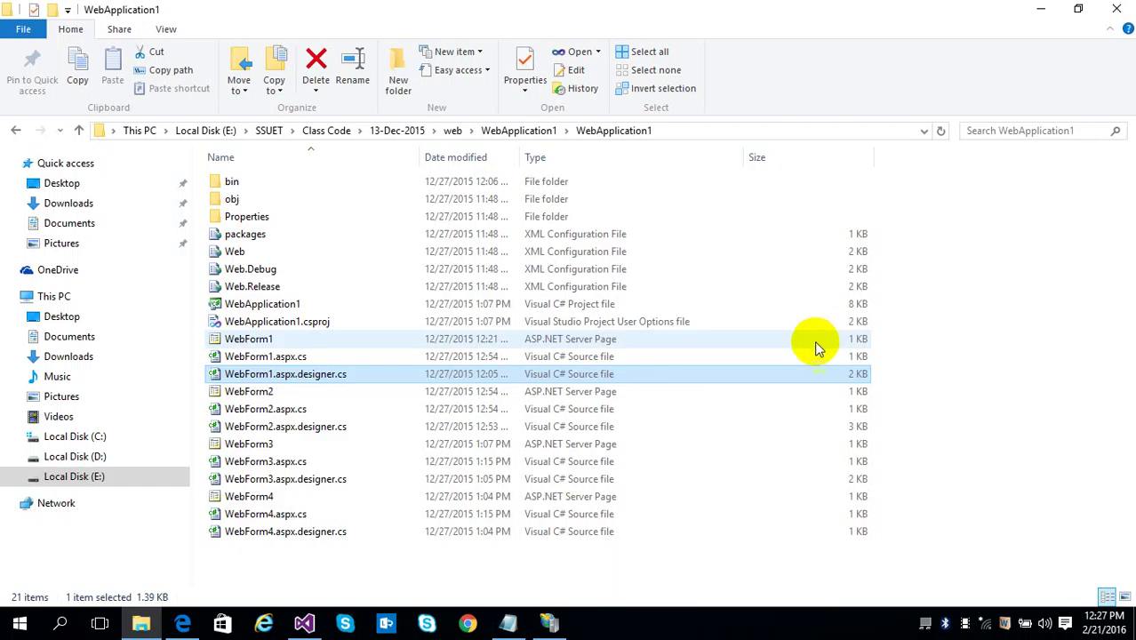
- Examine the WebApplication1 folder's files from WebForm4.aspx.designer.cs up through the web forms to the C# project file
left_click(258, 531)
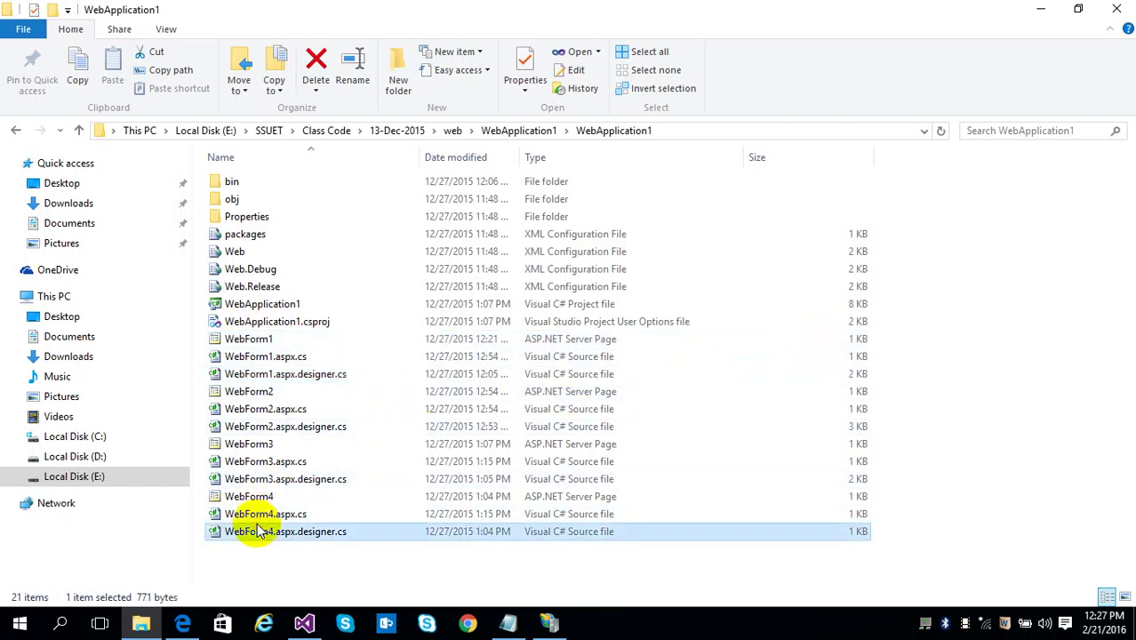
key("Up")
key("Up")
key("Up")
key("Up")
key("Up")
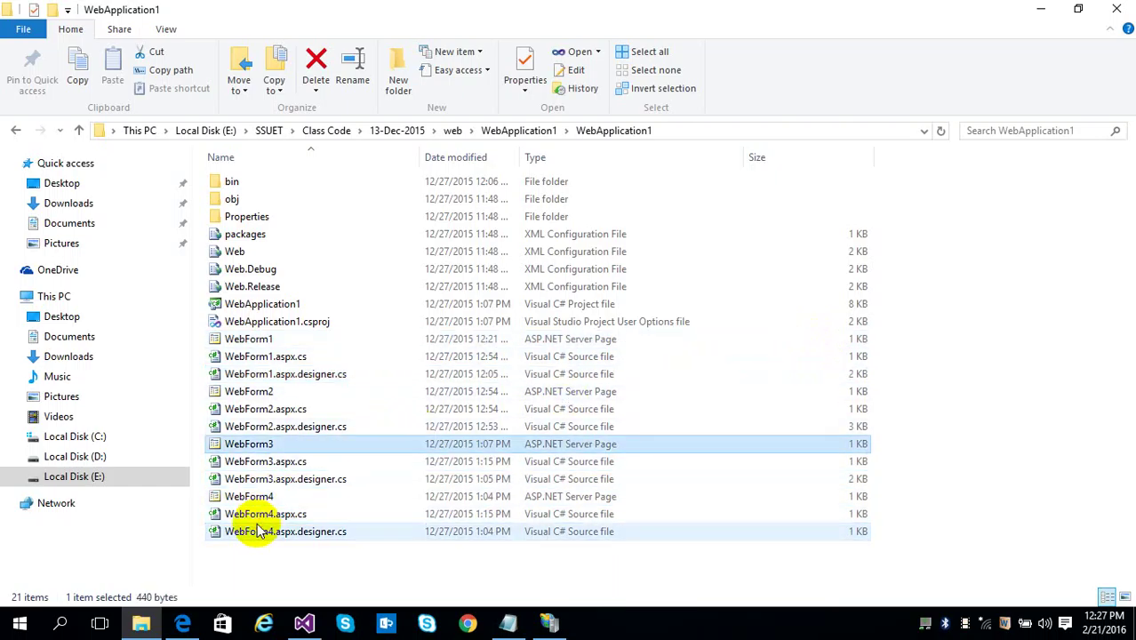
key("Up")
key("Up")
key("Up")
key("Up")
key("Up")
key("Up")
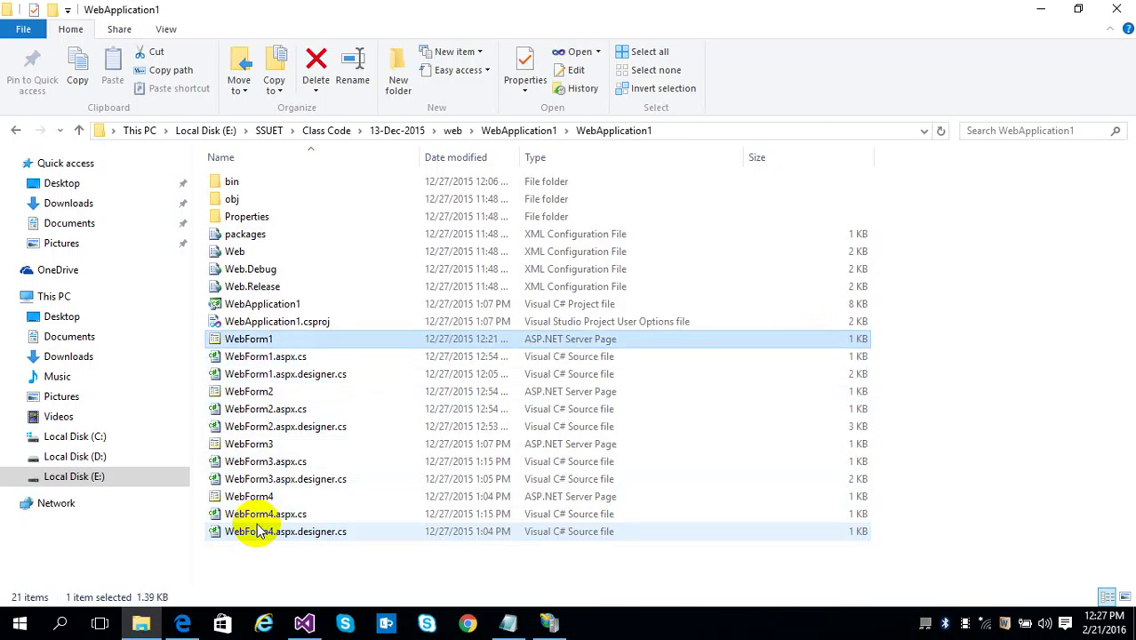
key("Up")
key("Up")
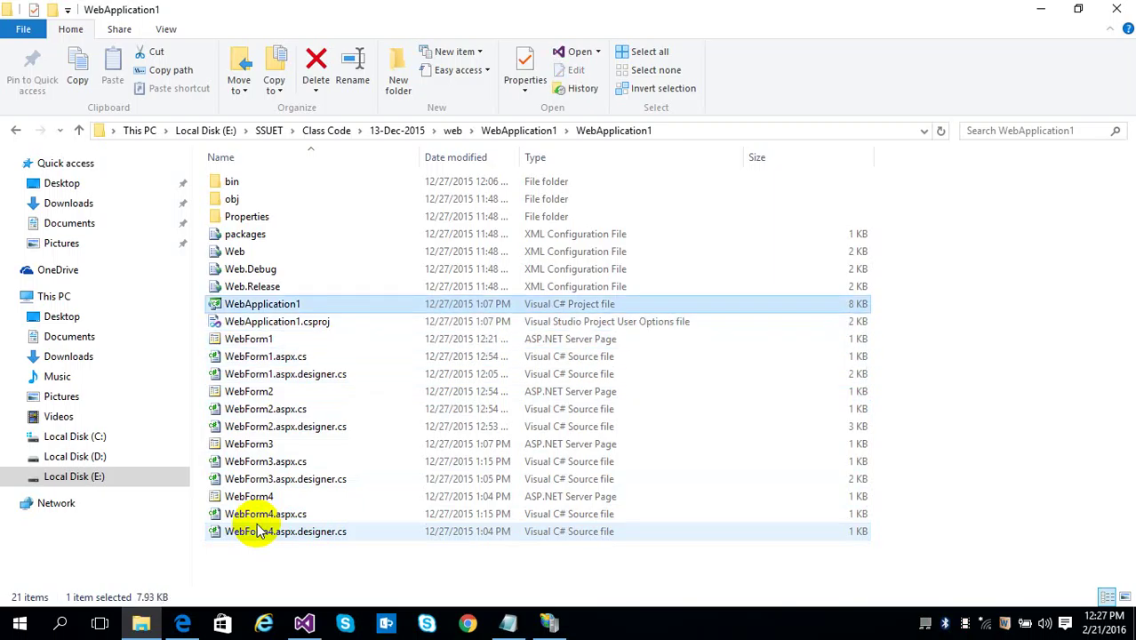
- Compare the Web, Web.Debug and Web.Release configuration files in the listing, ending on the packages configuration file
key("Up")
key("Up")
key("Down")
key("Up")
key("Down")
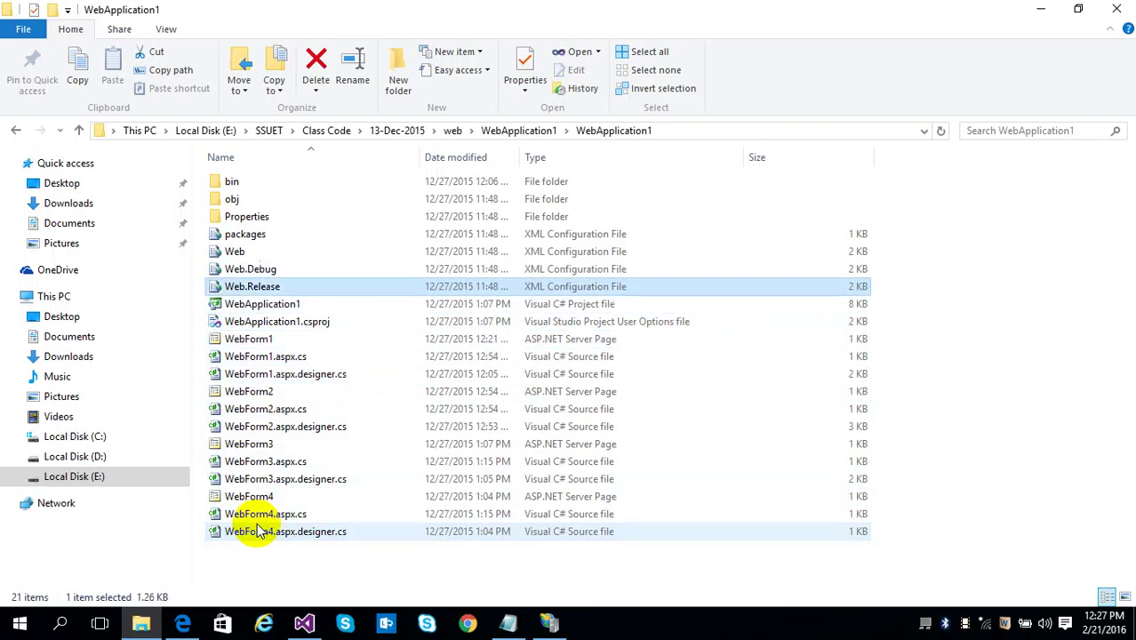
key("Up")
key("Down")
key("Up")
key("Up")
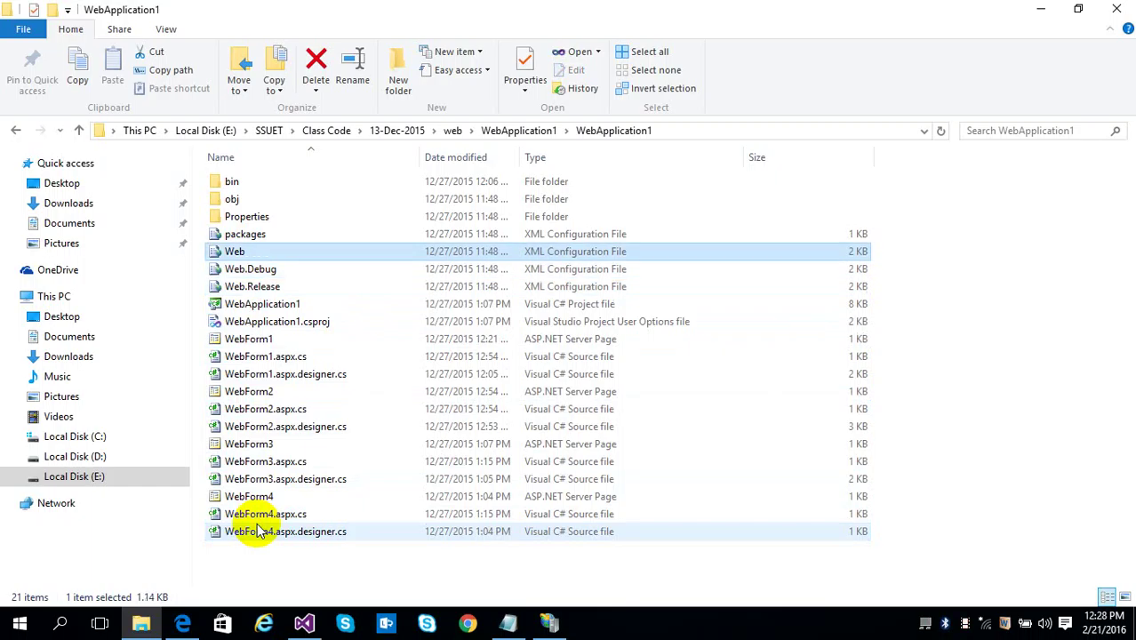
key("Down")
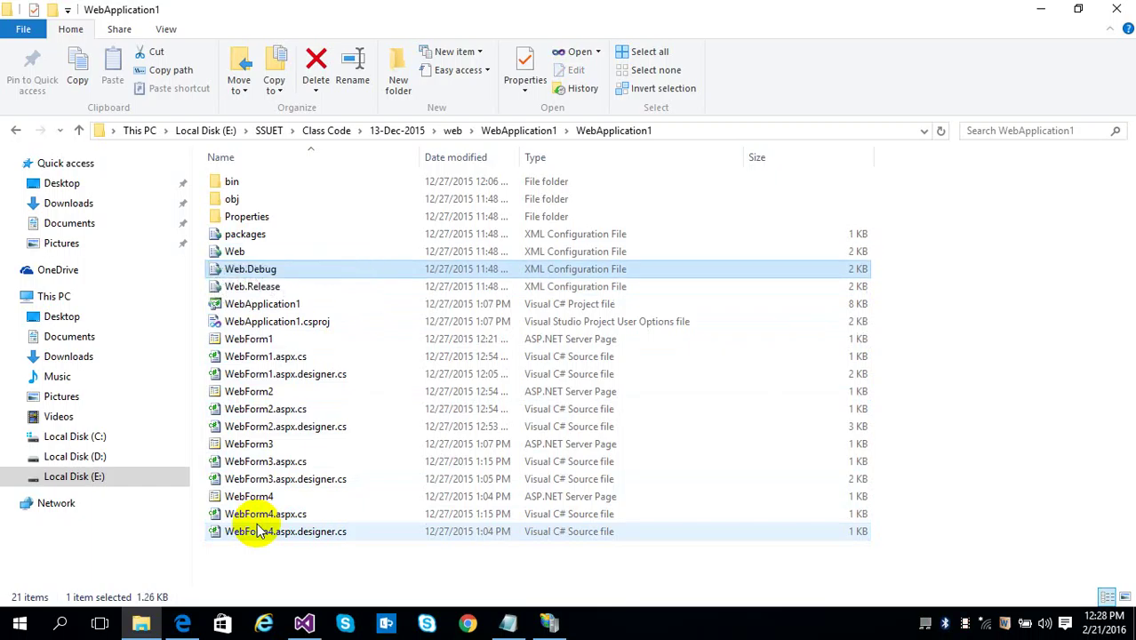
key("Down")
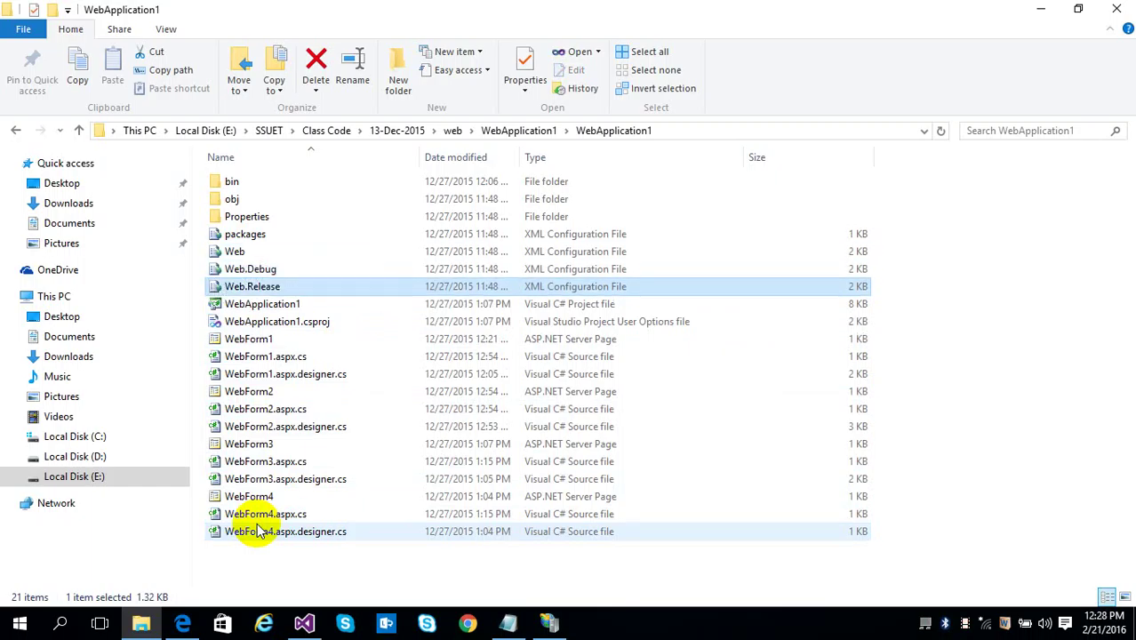
key("Up")
key("Up")
key("Up")
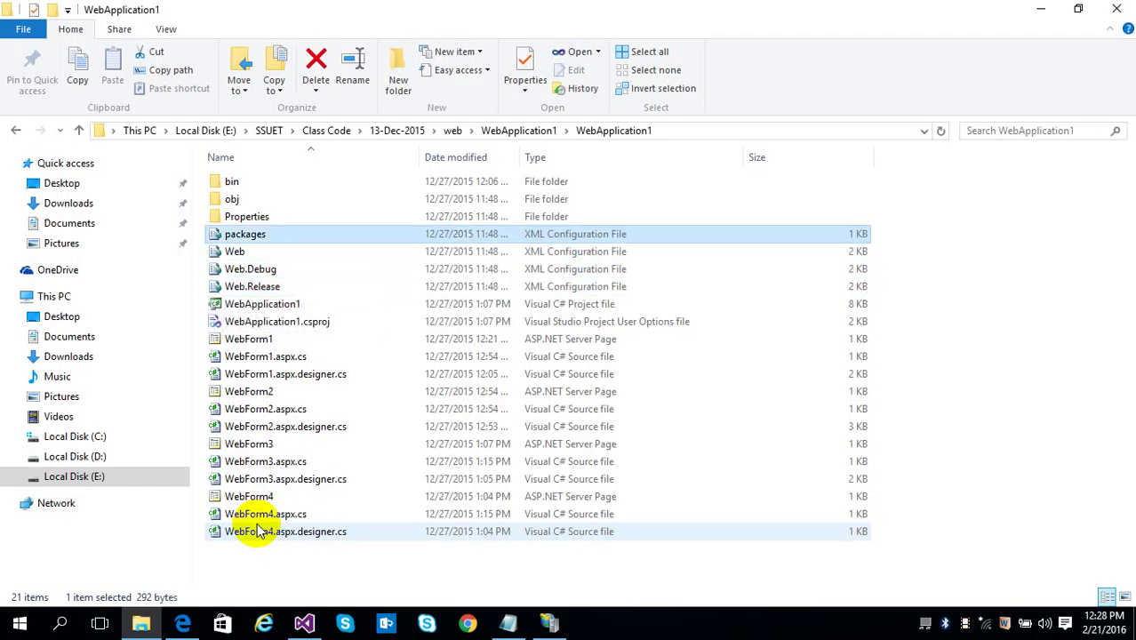
- View the project in Visual Studio, return to File Explorer, read the packages configuration file in Notepad, and close it
right_click(246, 240)
left_click(304, 624)
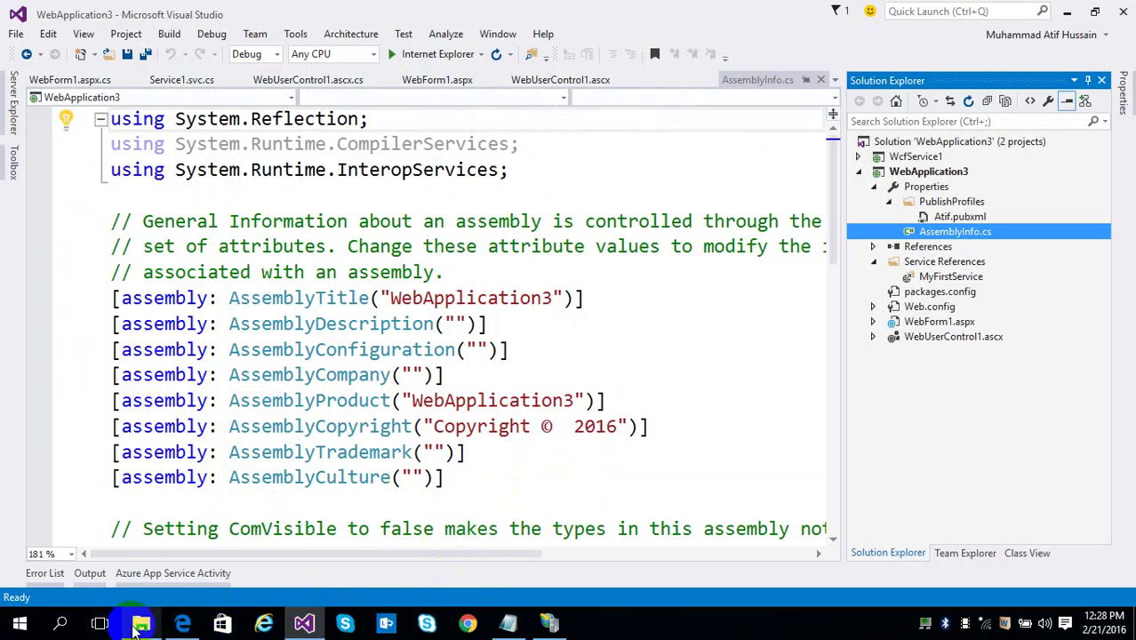
mouse_move(140, 623)
left_click(160, 558)
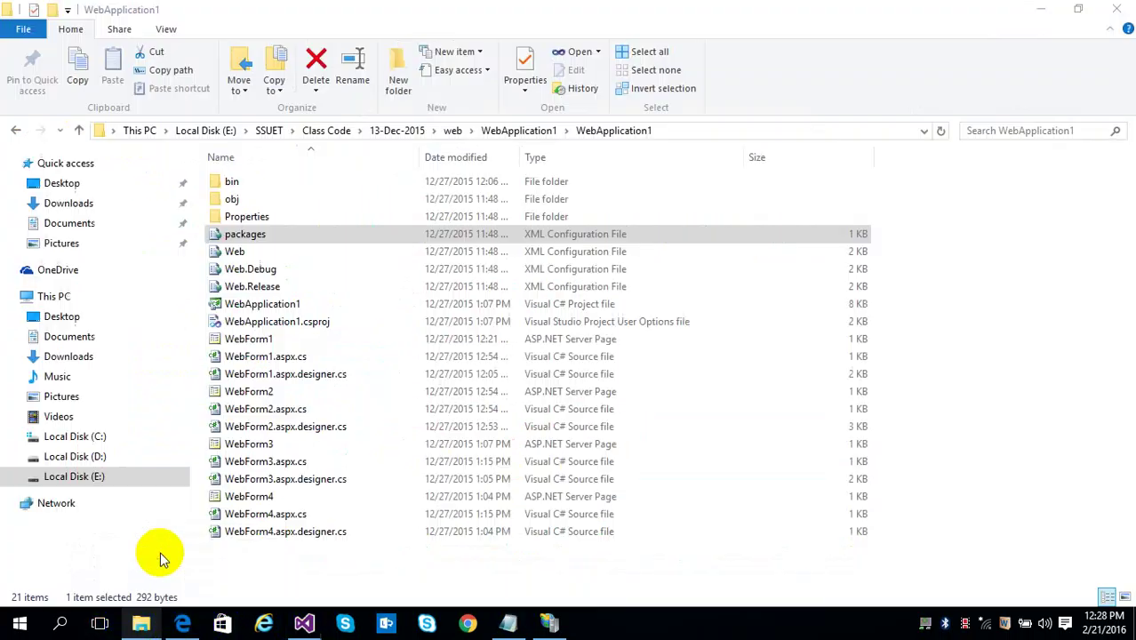
right_click(263, 242)
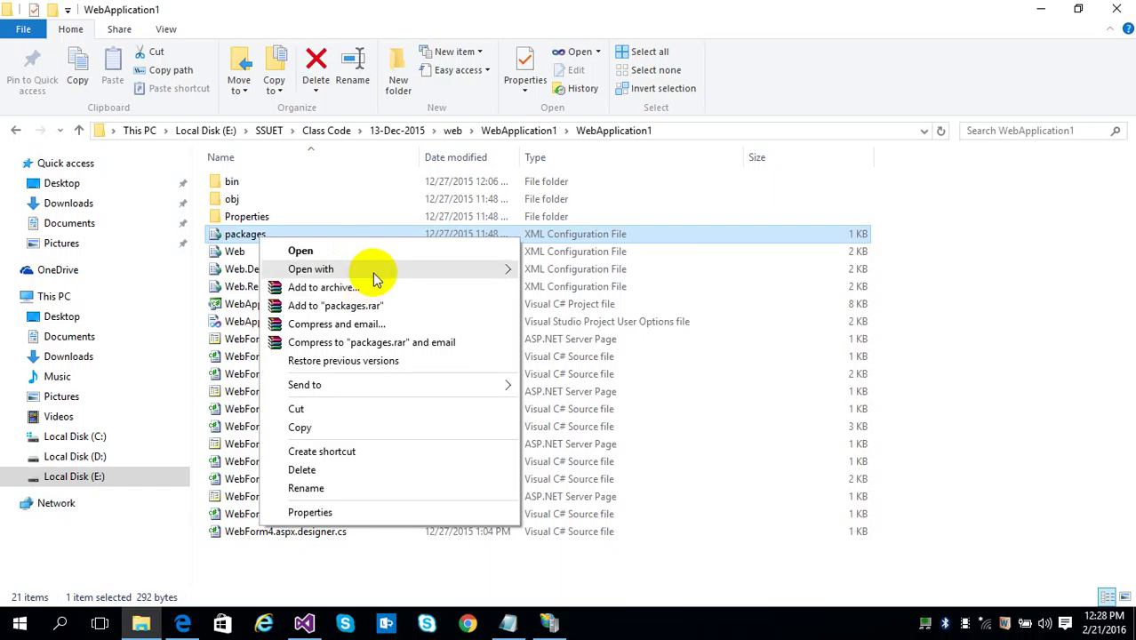
mouse_move(470, 270)
left_click(558, 305)
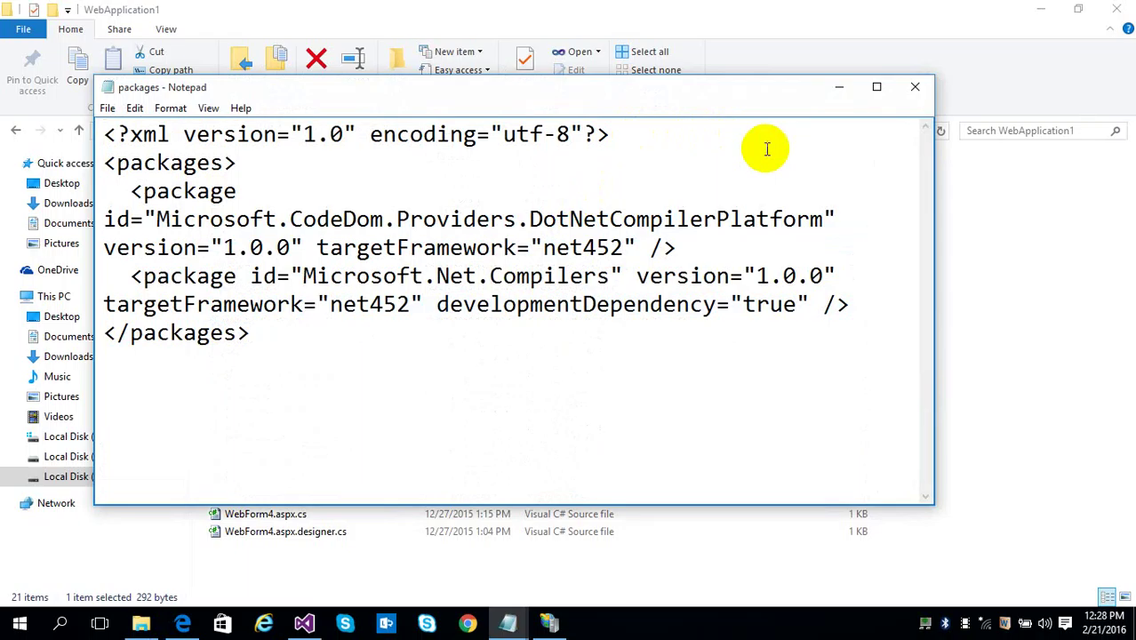
left_click(907, 94)
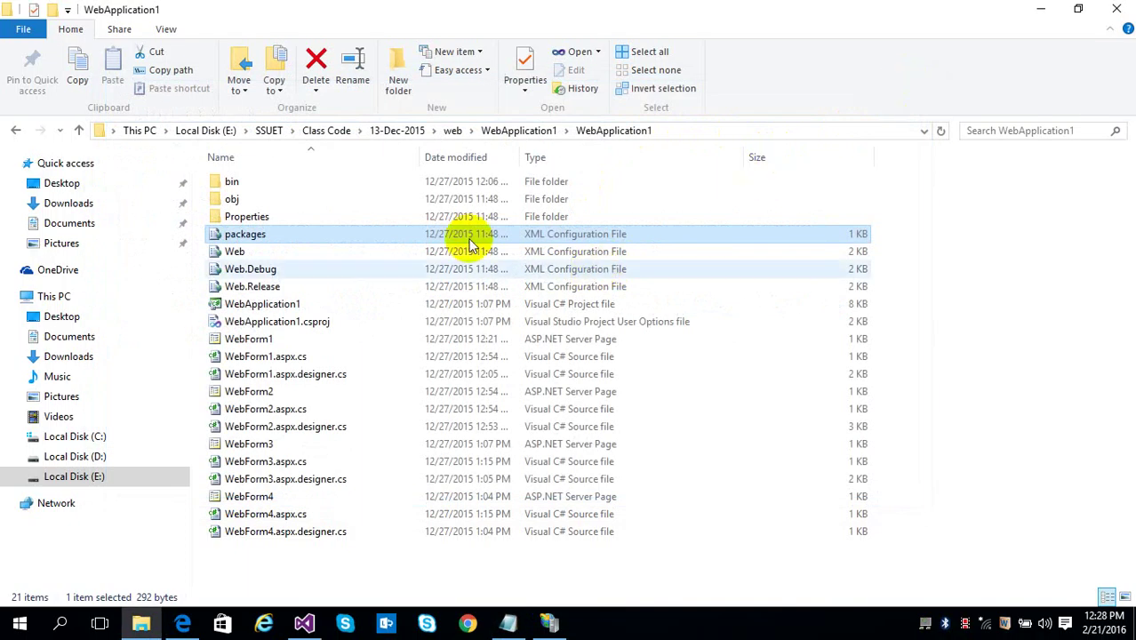
- Open AssemblyInfo.cs from the Properties folder in a maximized Notepad and examine its assembly attributes
left_click(280, 219)
double_click(280, 218)
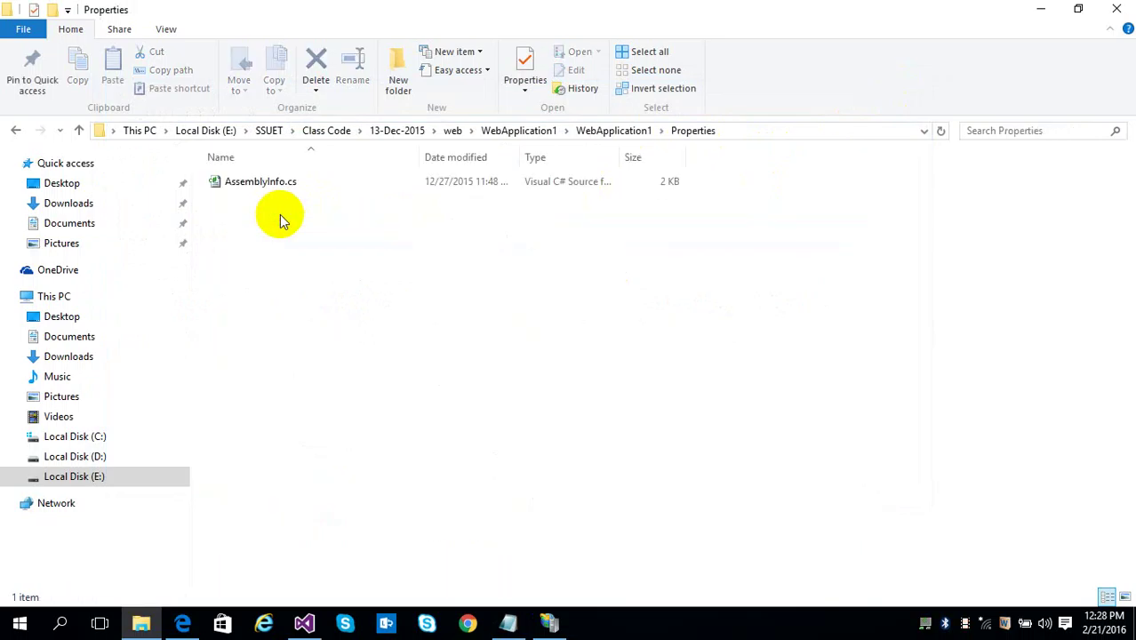
left_click(263, 186)
right_click(265, 187)
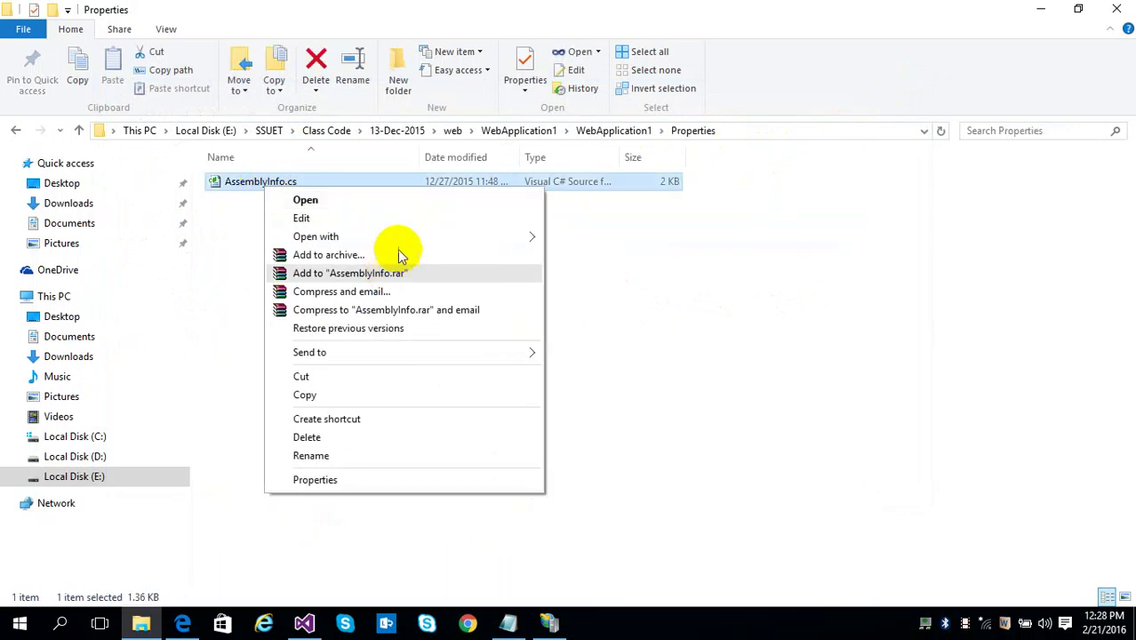
mouse_move(404, 238)
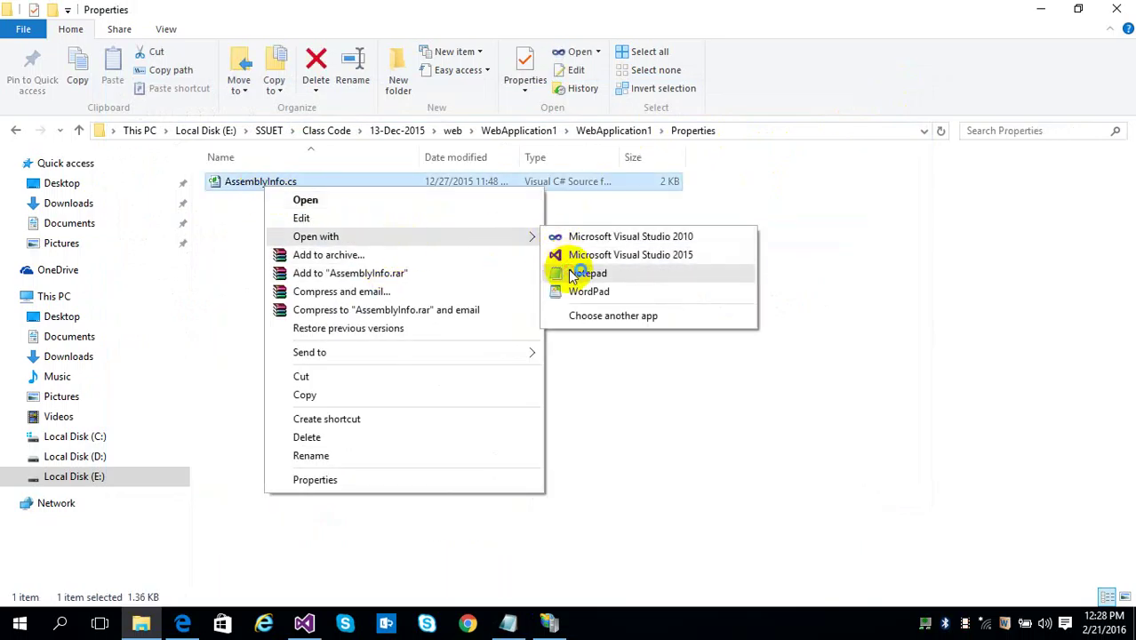
left_click(569, 275)
double_click(622, 93)
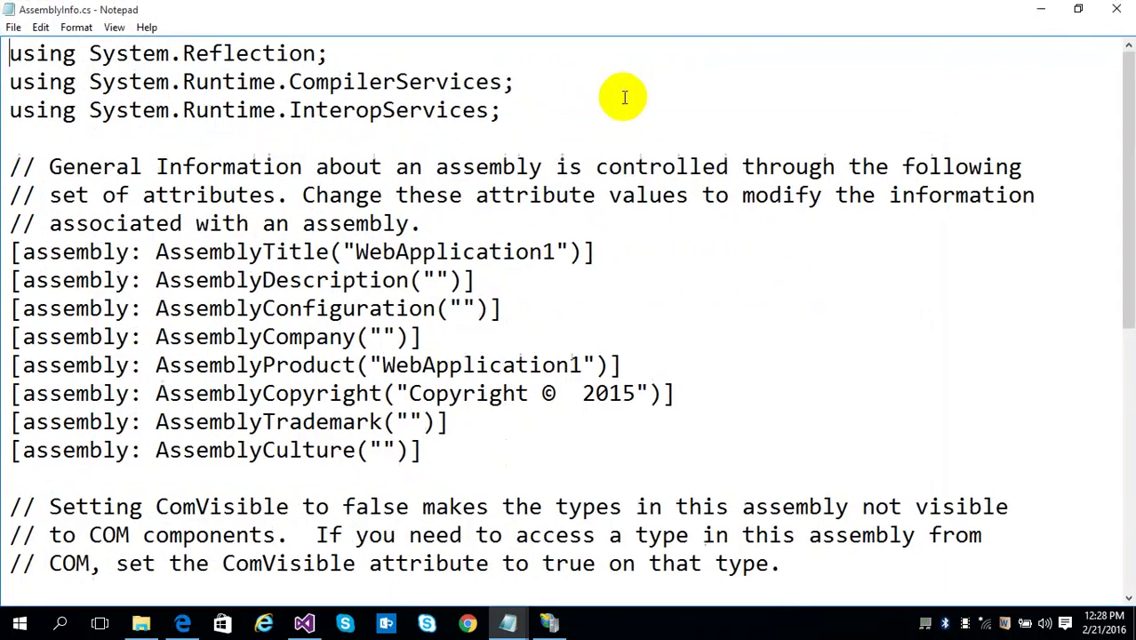
mouse_move(1129, 273)
left_mouse_down()
mouse_move(1130, 444)
mouse_move(1116, 471)
mouse_move(1121, 264)
left_mouse_up()
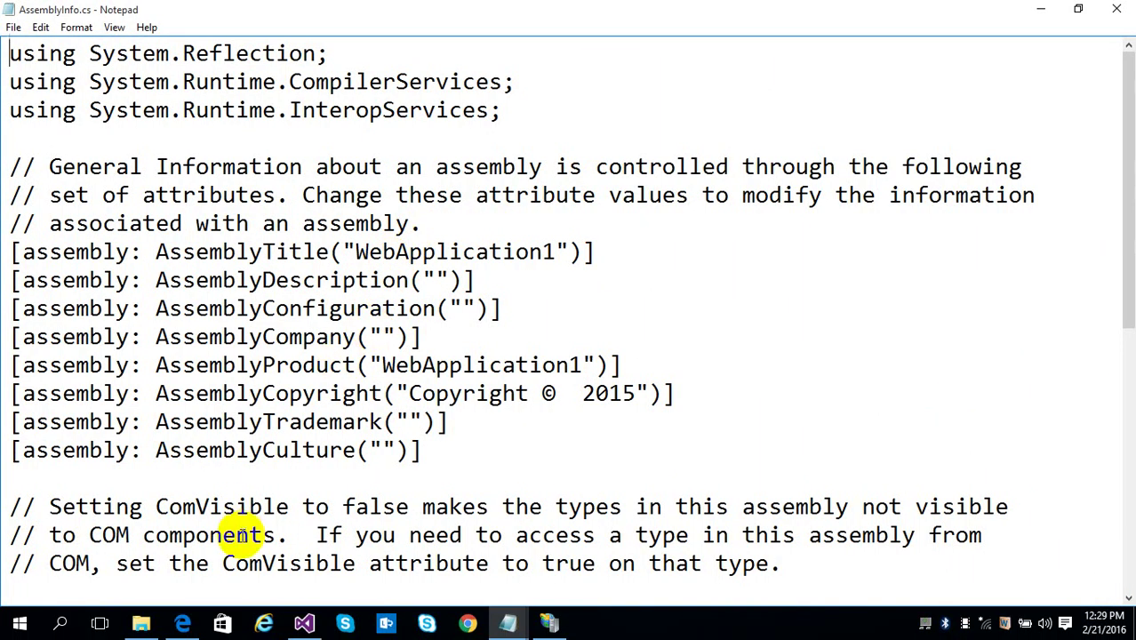
- Switch to File Explorer and browse to C:\inetpub\wwwroot\WebApplication3\bin in a new window
mouse_move(141, 626)
left_click(152, 538)
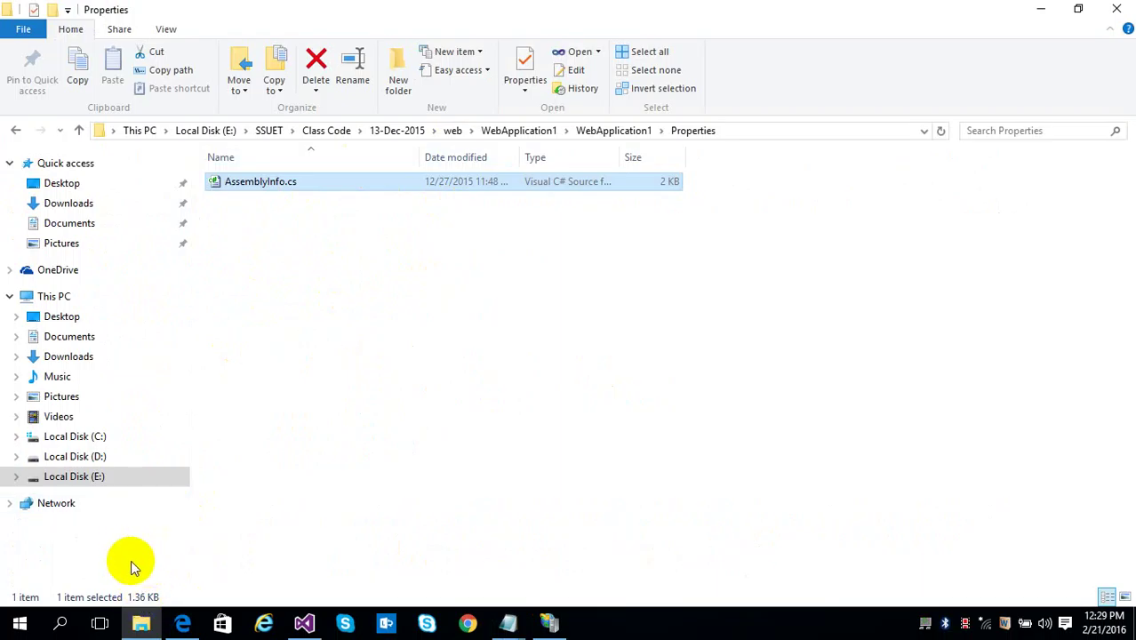
key("super+e")
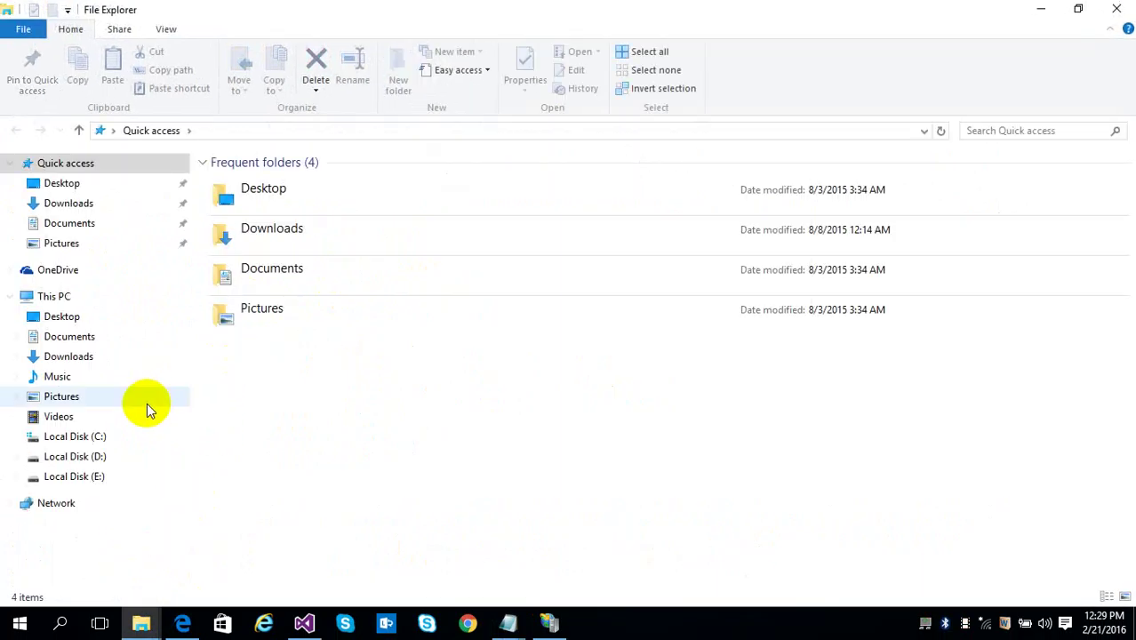
left_click(97, 442)
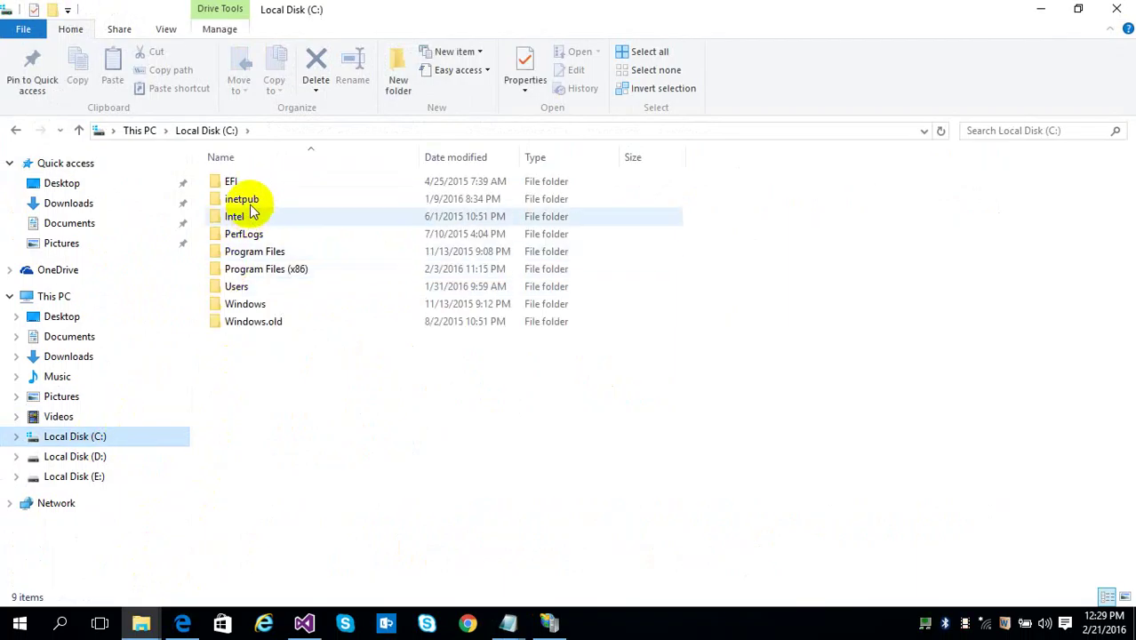
double_click(249, 197)
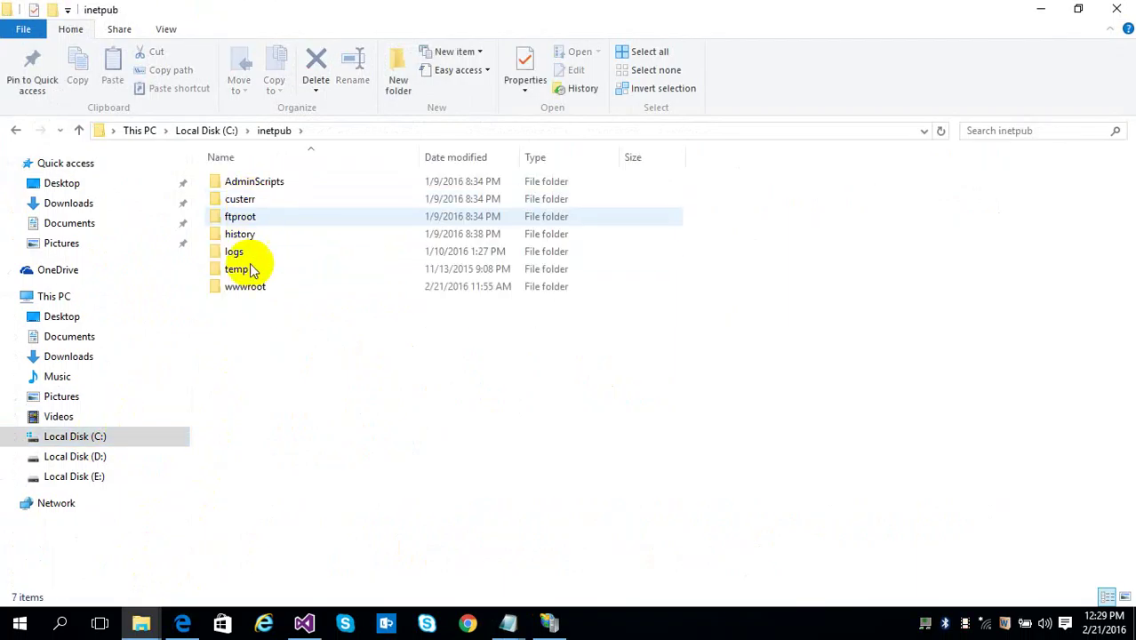
left_click(246, 289)
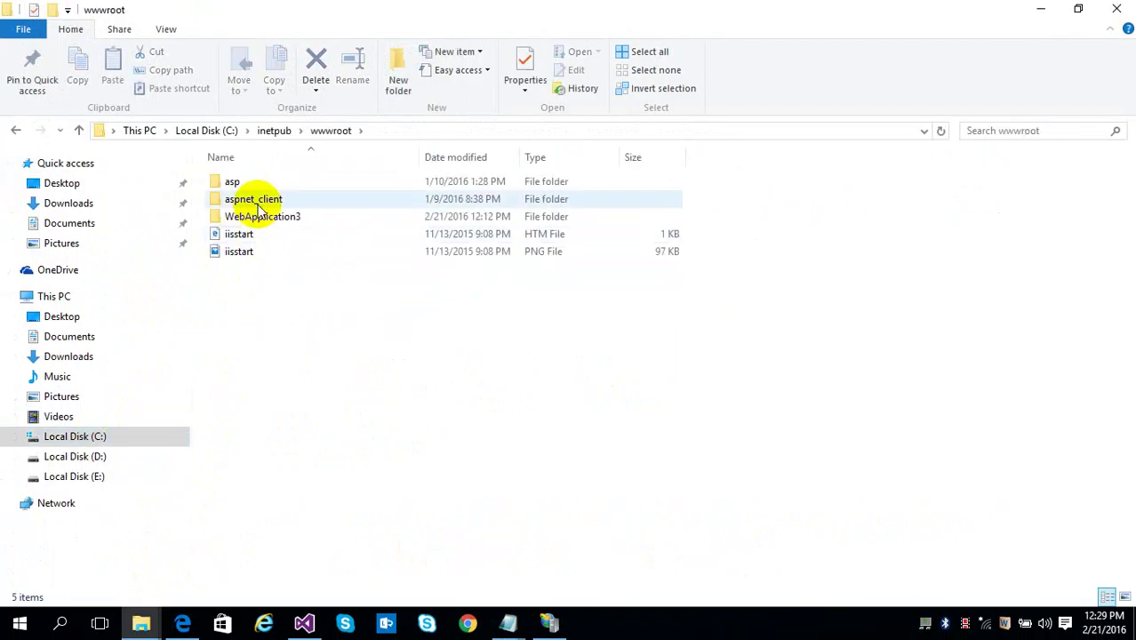
left_click(254, 221)
double_click(254, 220)
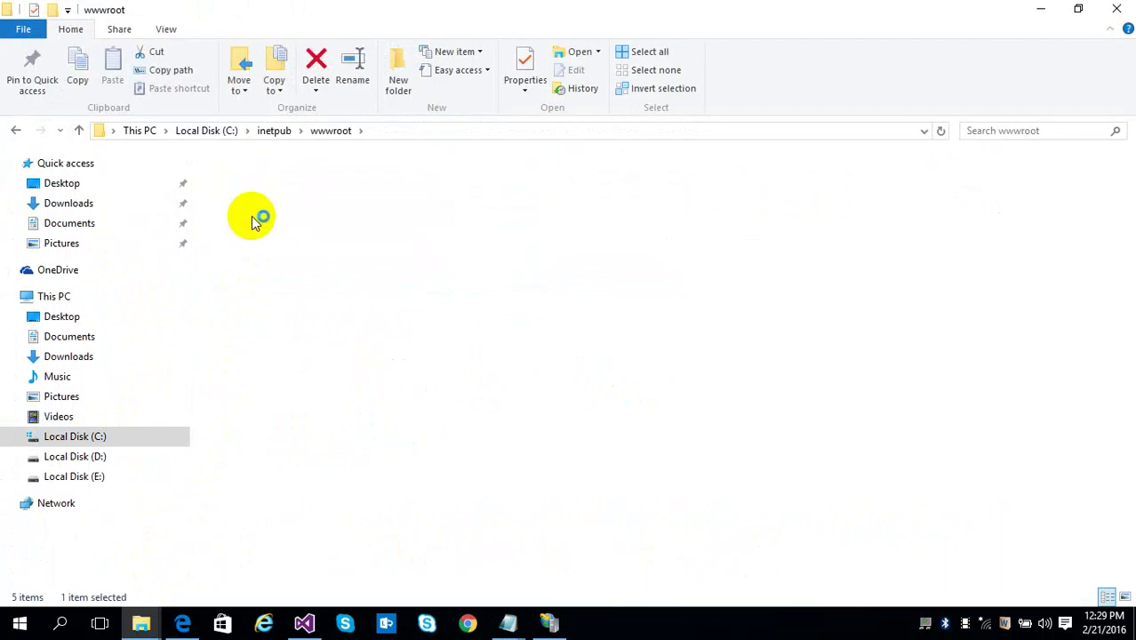
double_click(245, 188)
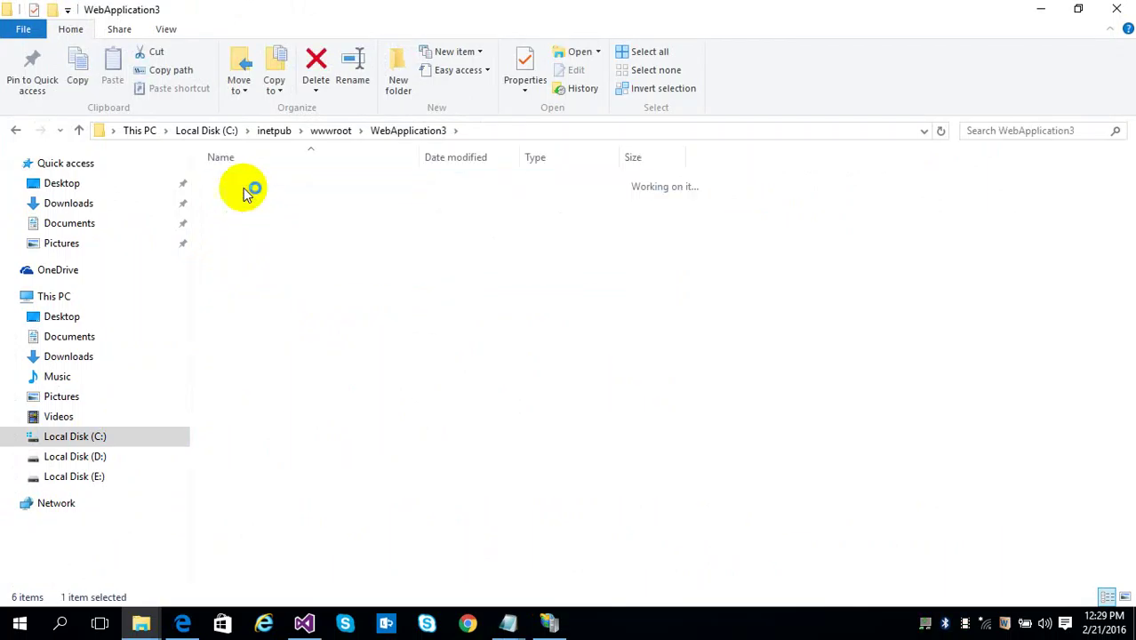
- Examine the WebApplication3.dll file details, including description, type, file version and product name, and close its properties without changes
right_click(246, 191)
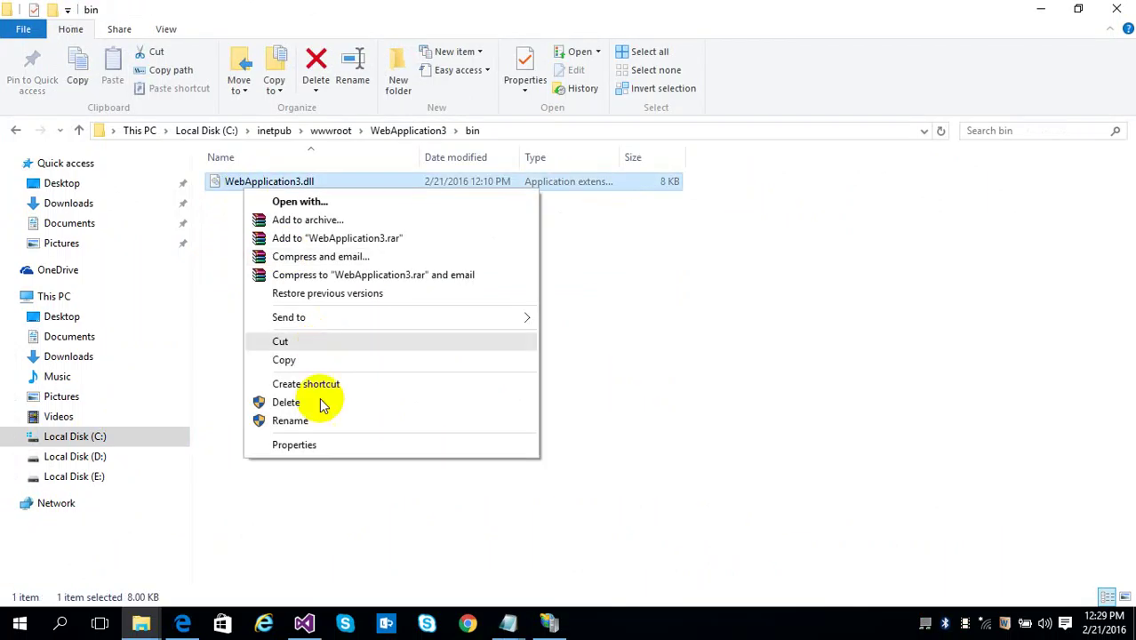
left_click(319, 444)
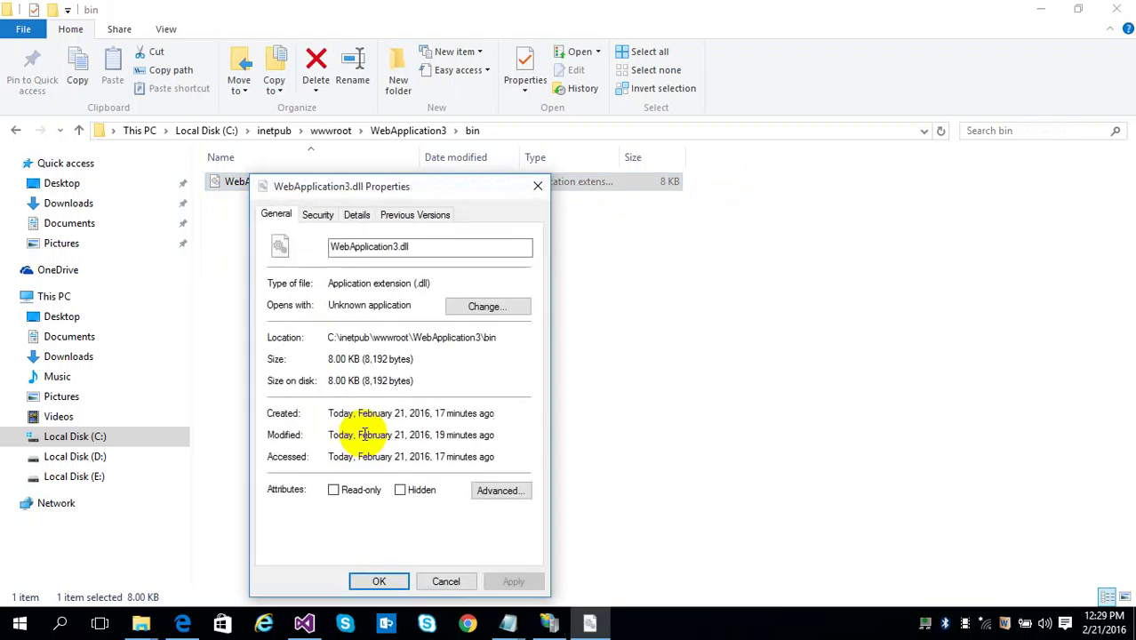
left_click(358, 215)
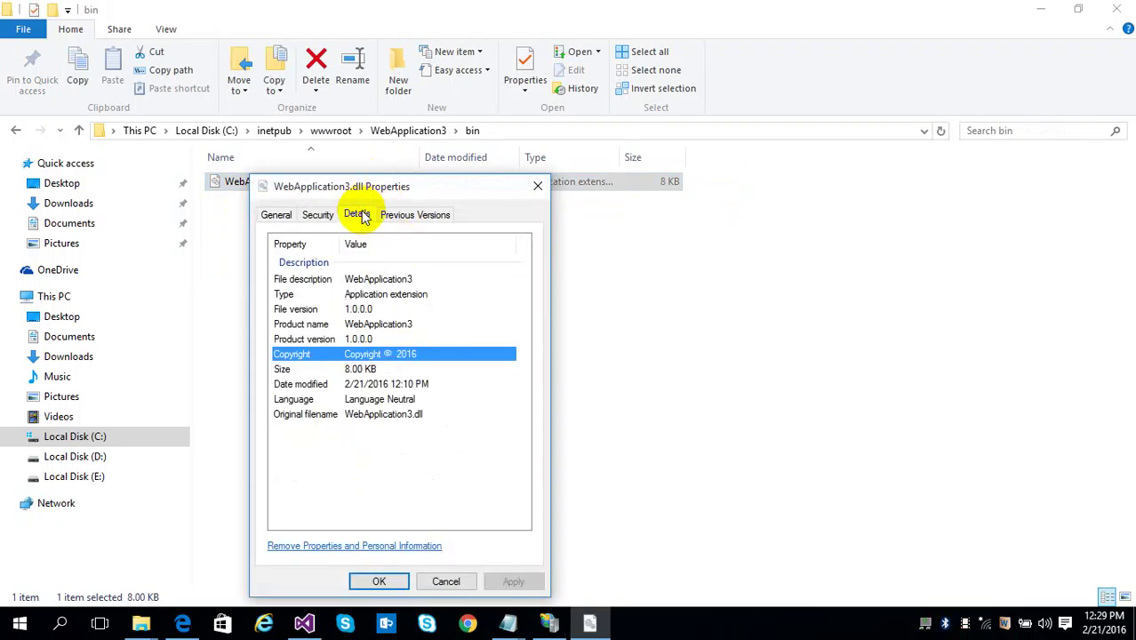
left_click(433, 294)
left_click(433, 281)
left_click(435, 295)
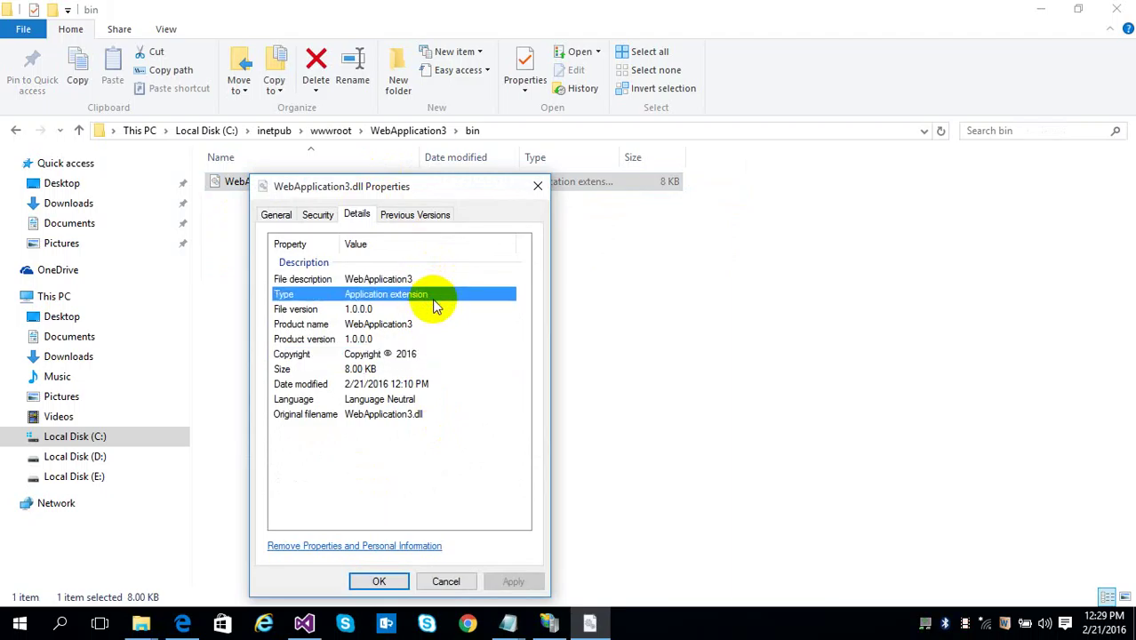
left_click(435, 311)
left_click(430, 326)
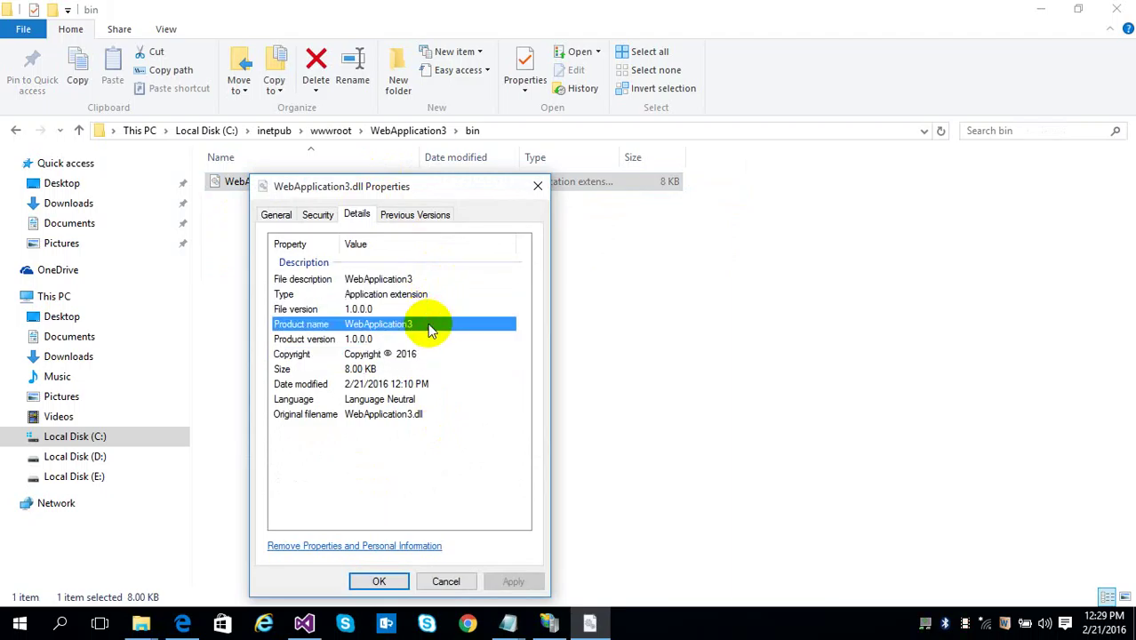
left_click(356, 312)
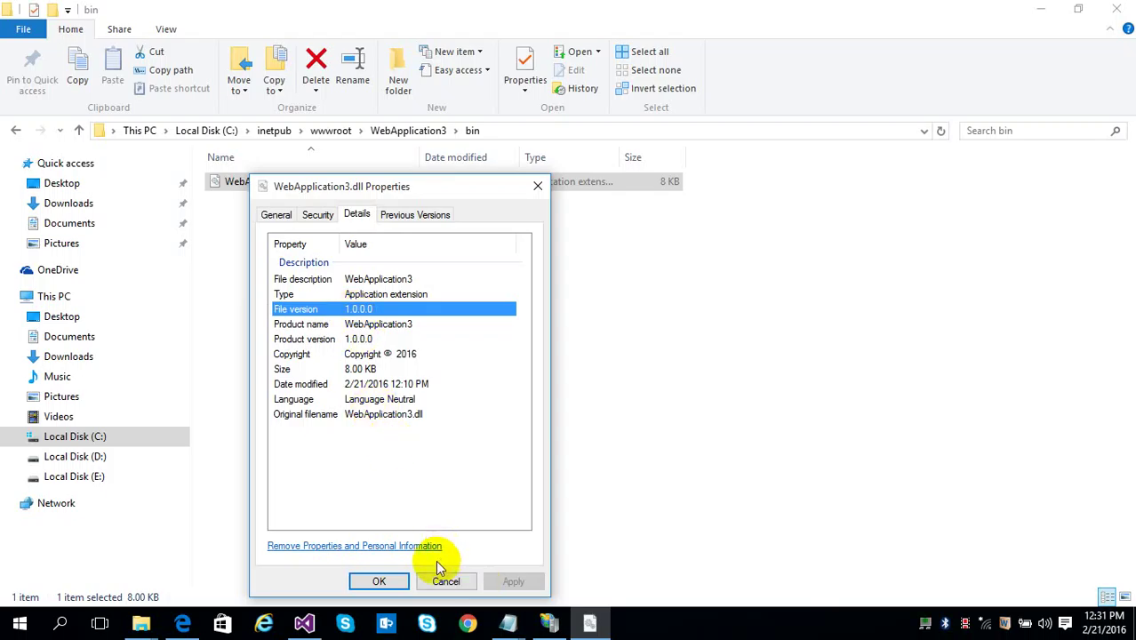
left_click(446, 581)
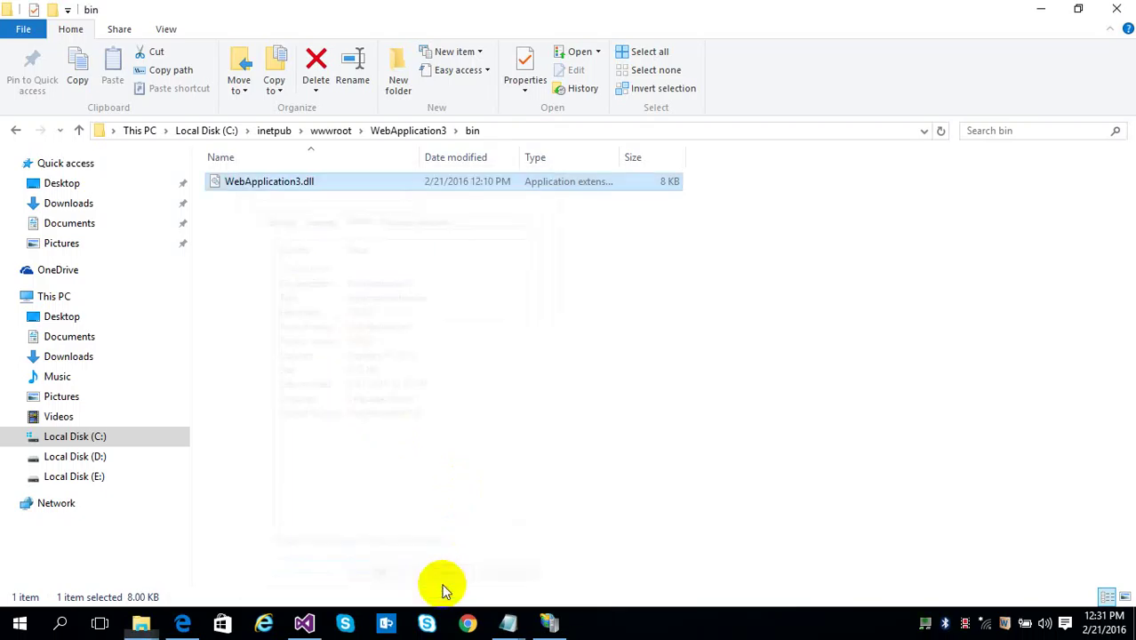
- Switch to AssemblyInfo.cs in Notepad, highlight the Major Version through Revision comment lines in the version information, and minimize the window
mouse_move(521, 621)
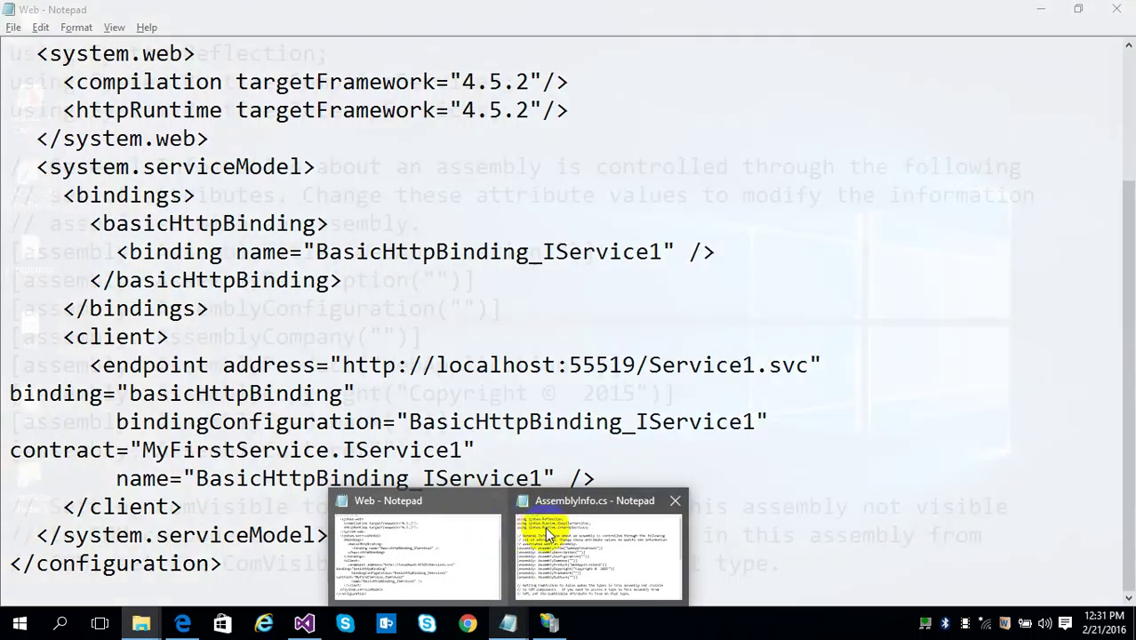
left_click(545, 528)
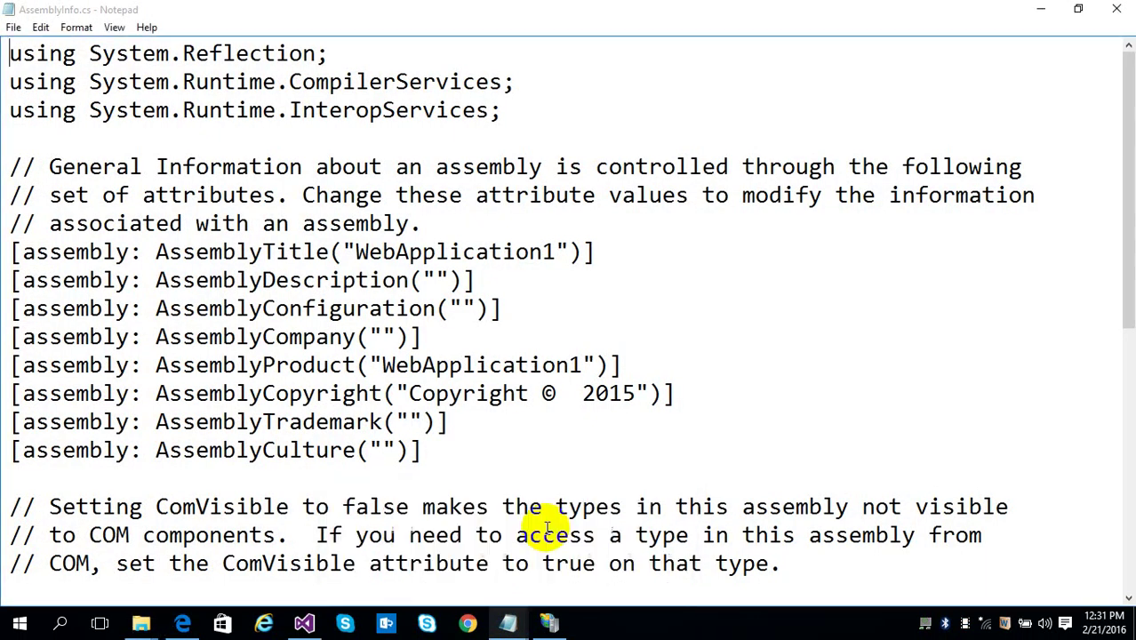
scroll(1102, 355, "down", 6)
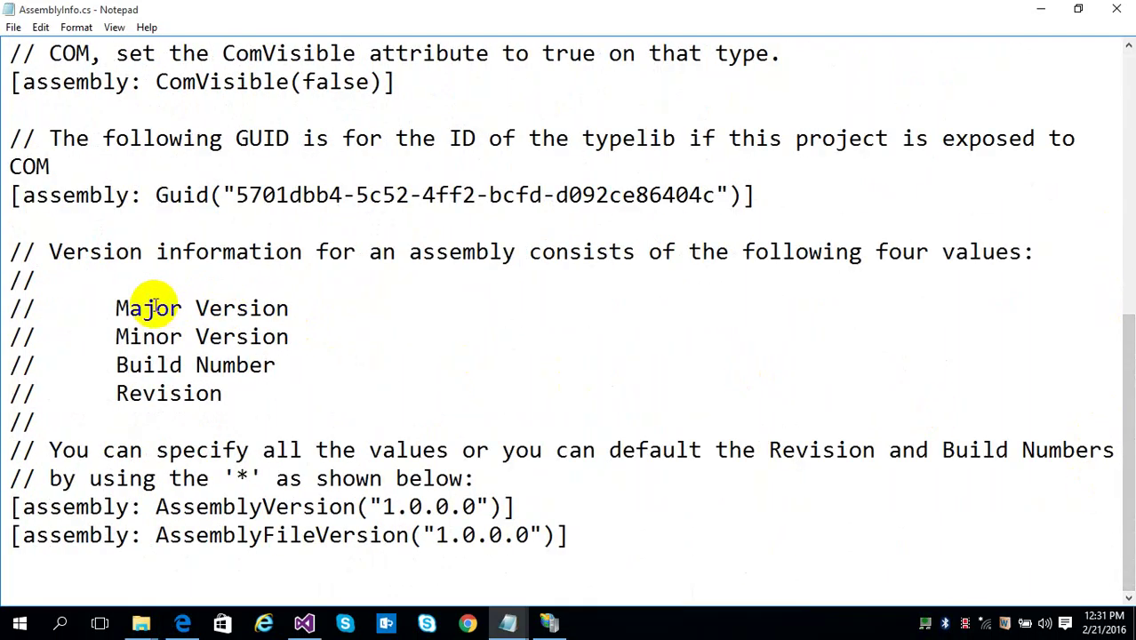
left_click_drag(105, 308, 321, 387)
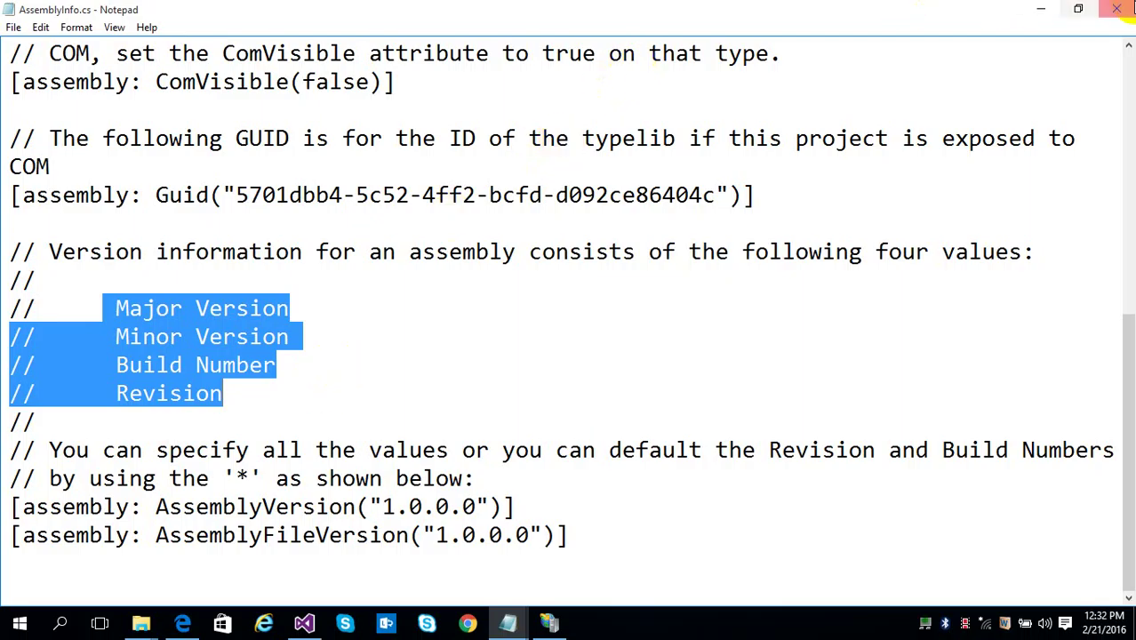
left_click(1040, 9)
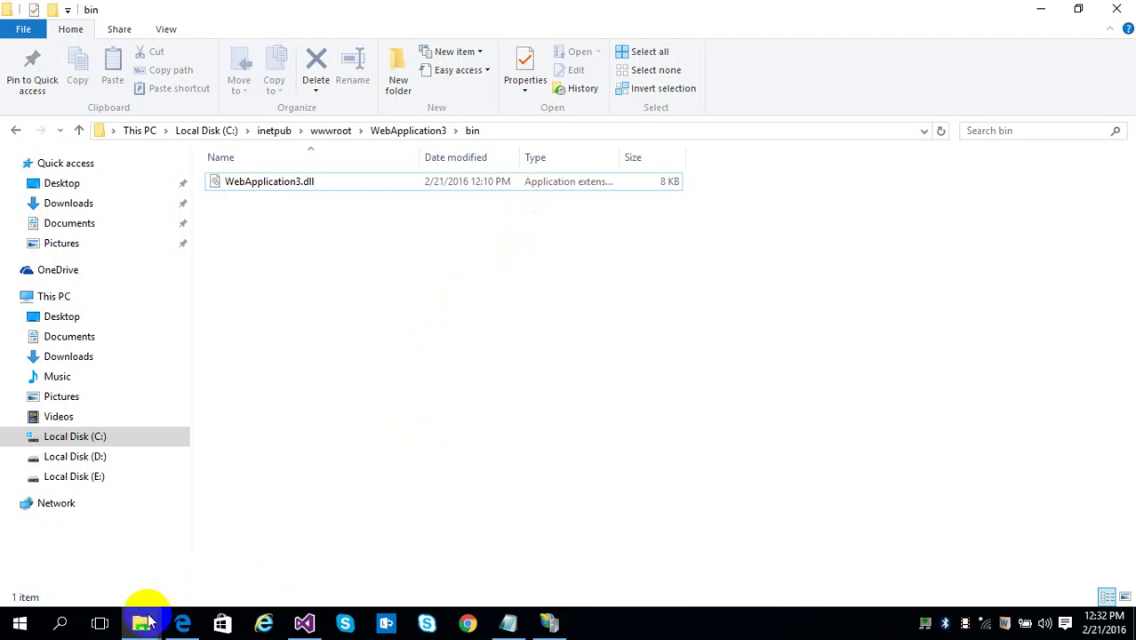
- Return to the WebApplication1 source folder in File Explorer, open obj\Debug, and widen the Type column to read the file types
mouse_move(144, 619)
left_click(143, 561)
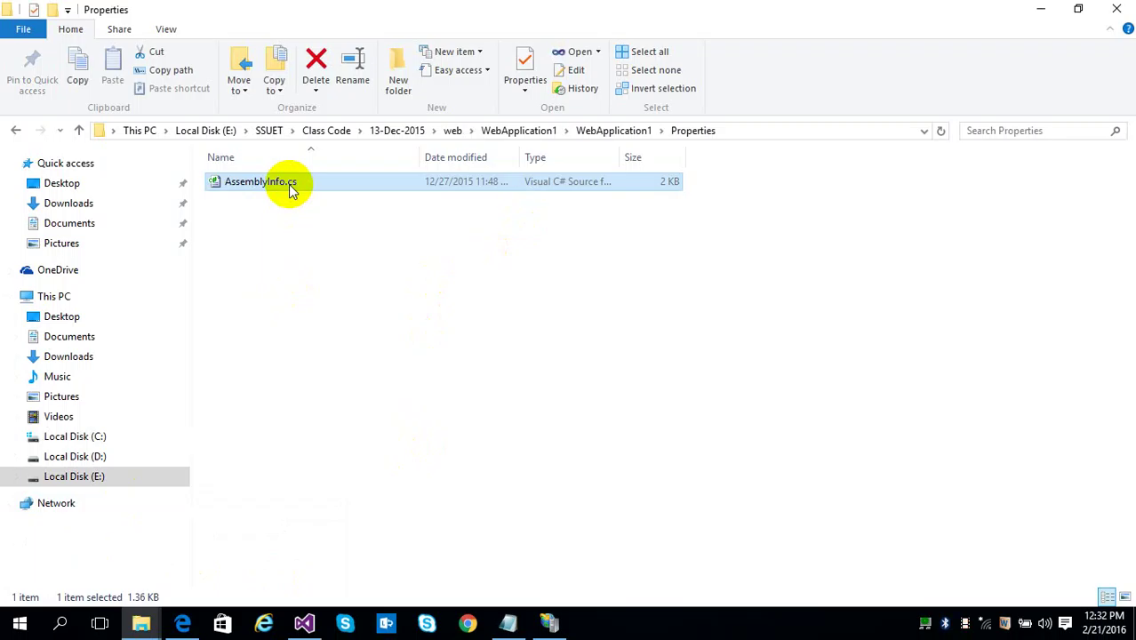
left_click(616, 131)
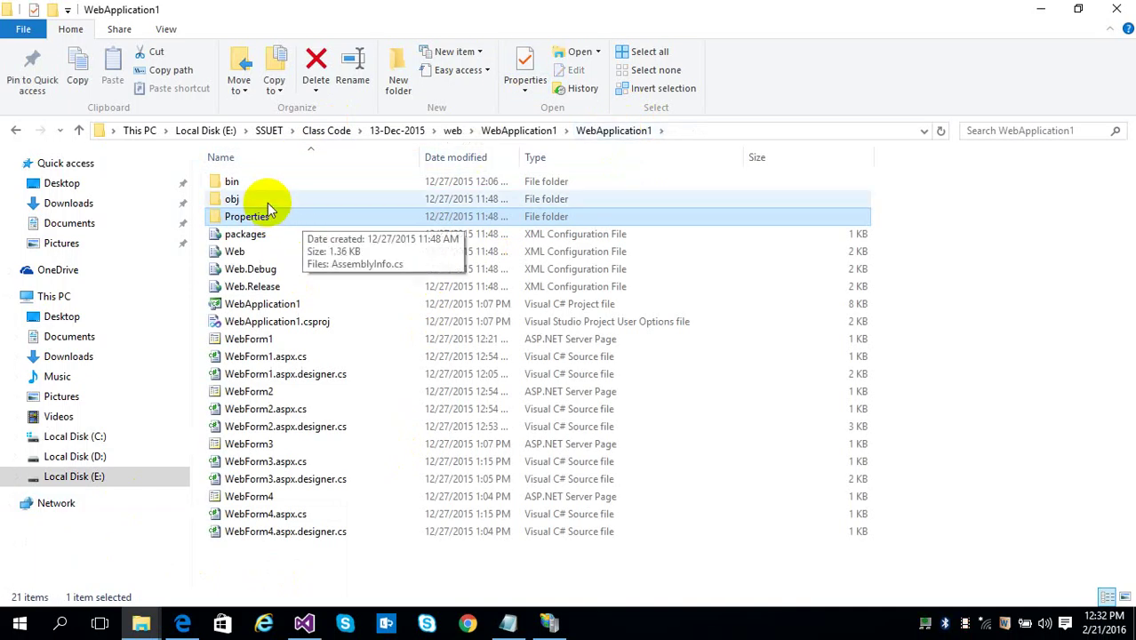
left_click(267, 203)
double_click(268, 204)
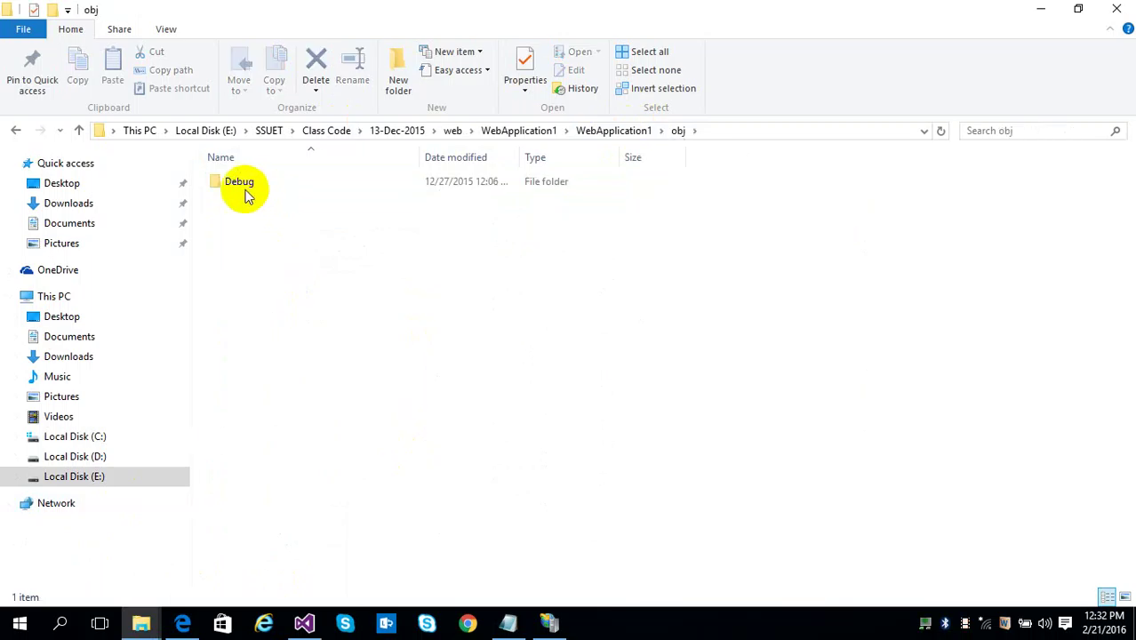
left_click(245, 190)
double_click(246, 190)
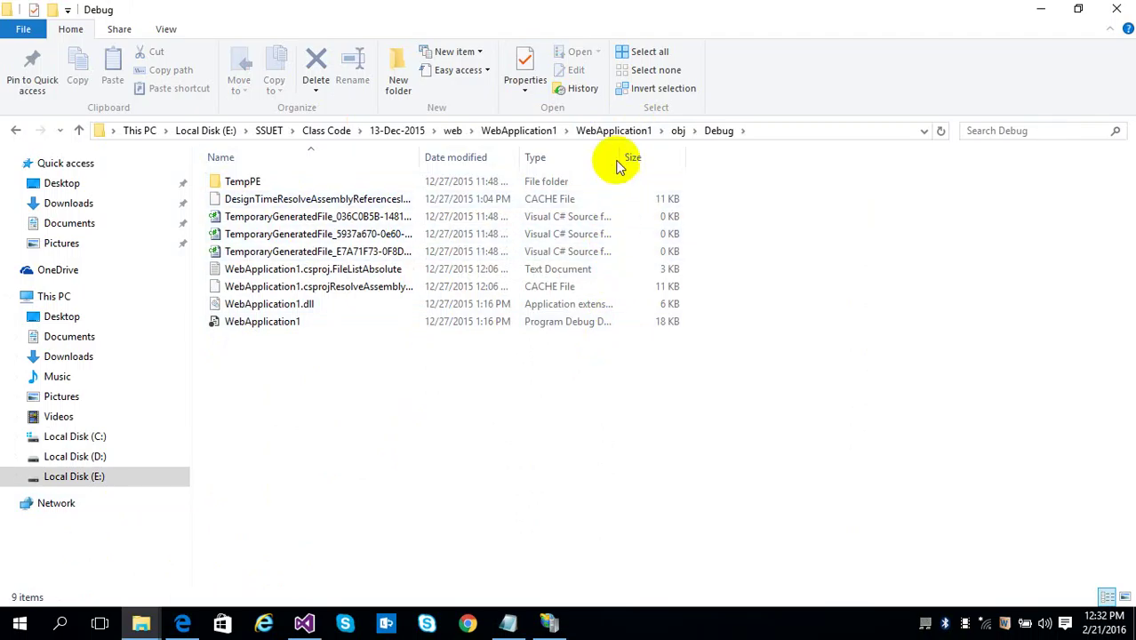
left_click_drag(618, 157, 692, 164)
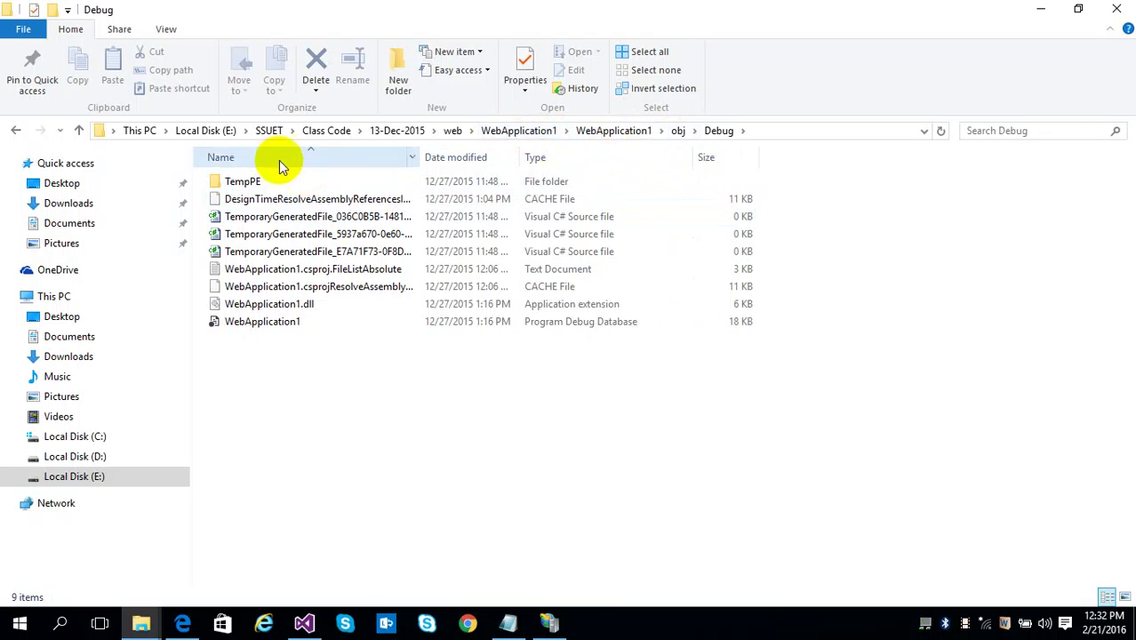
- Open the WebApplication1 project's bin folder, select the WebApplication1.dll application extension, and widen the Type column
left_click(601, 131)
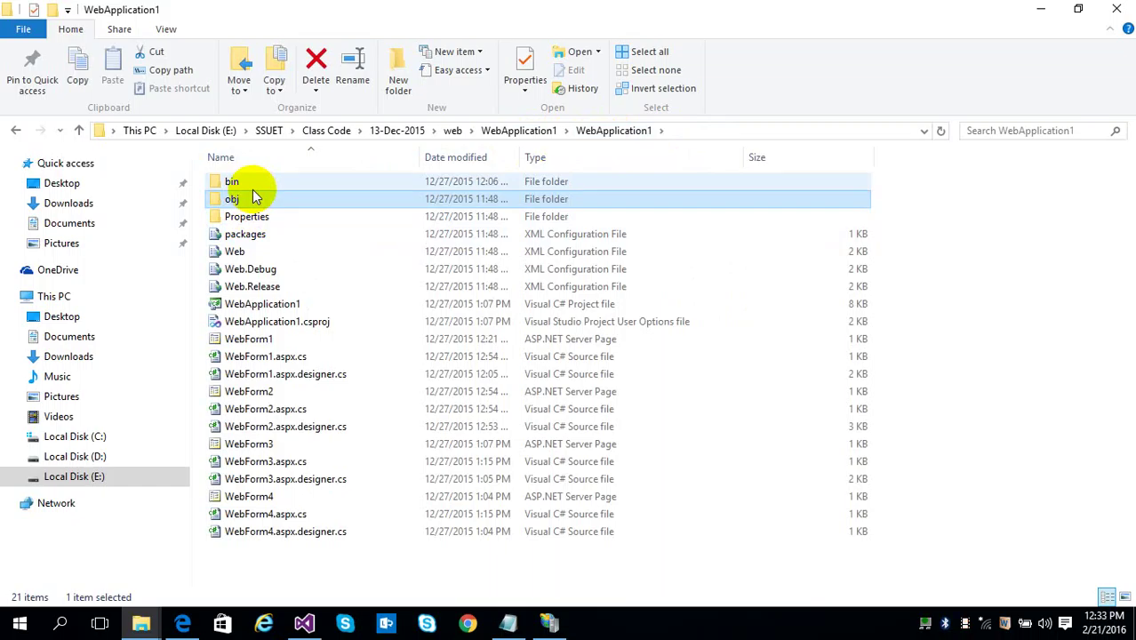
double_click(253, 183)
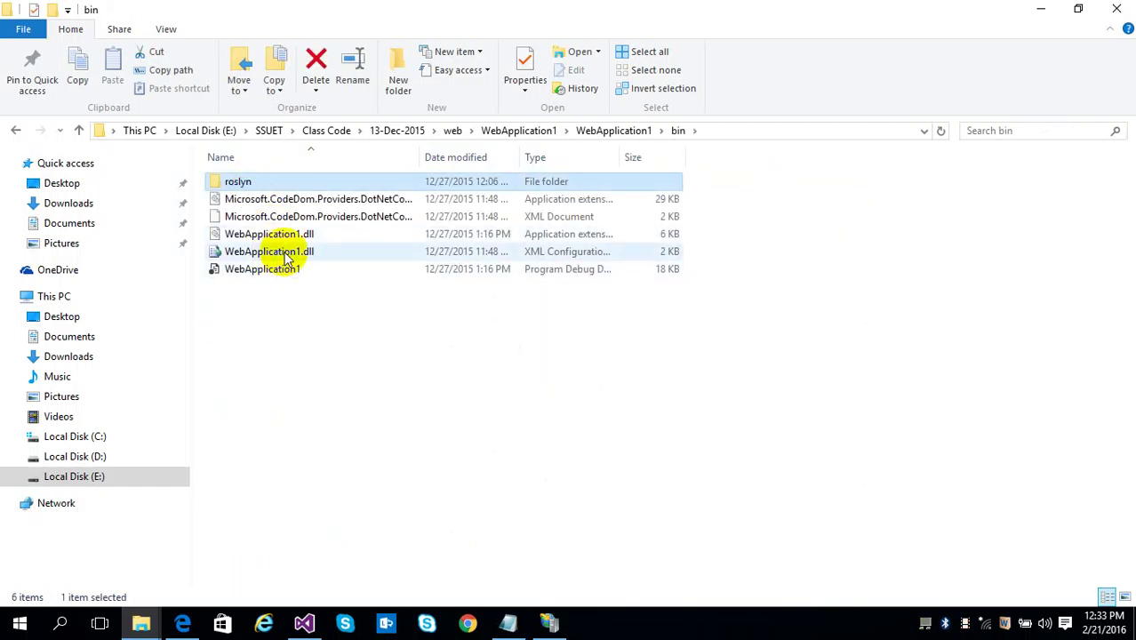
left_click(291, 236)
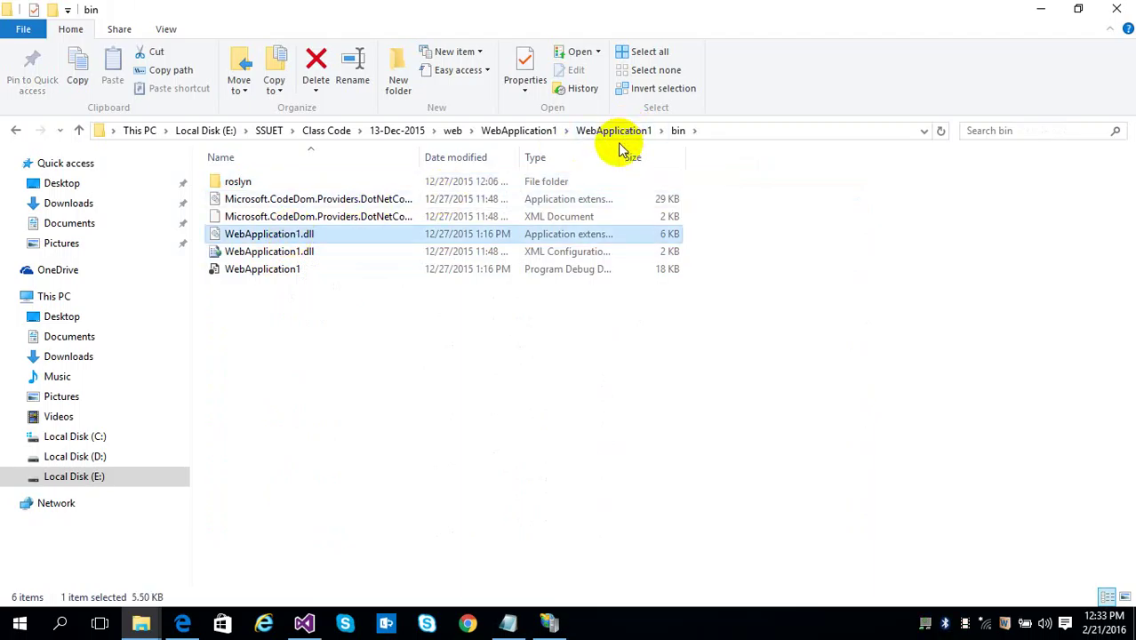
left_click_drag(620, 149, 761, 141)
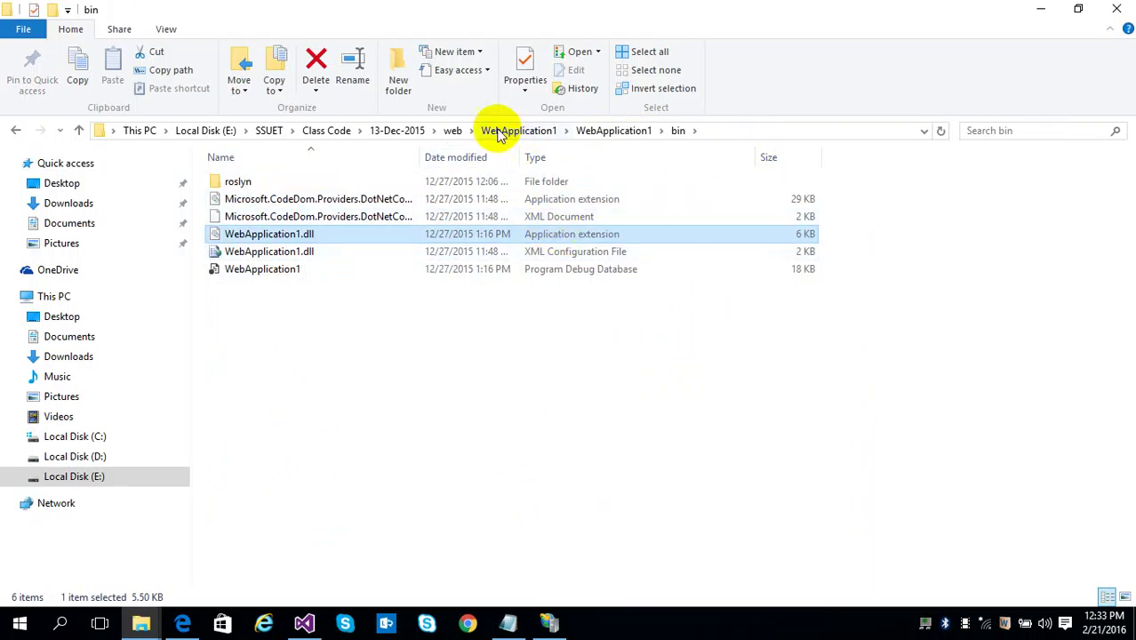
- Go up to the web folder in File Explorer, and switch to IIS Manager to close it
left_click(452, 131)
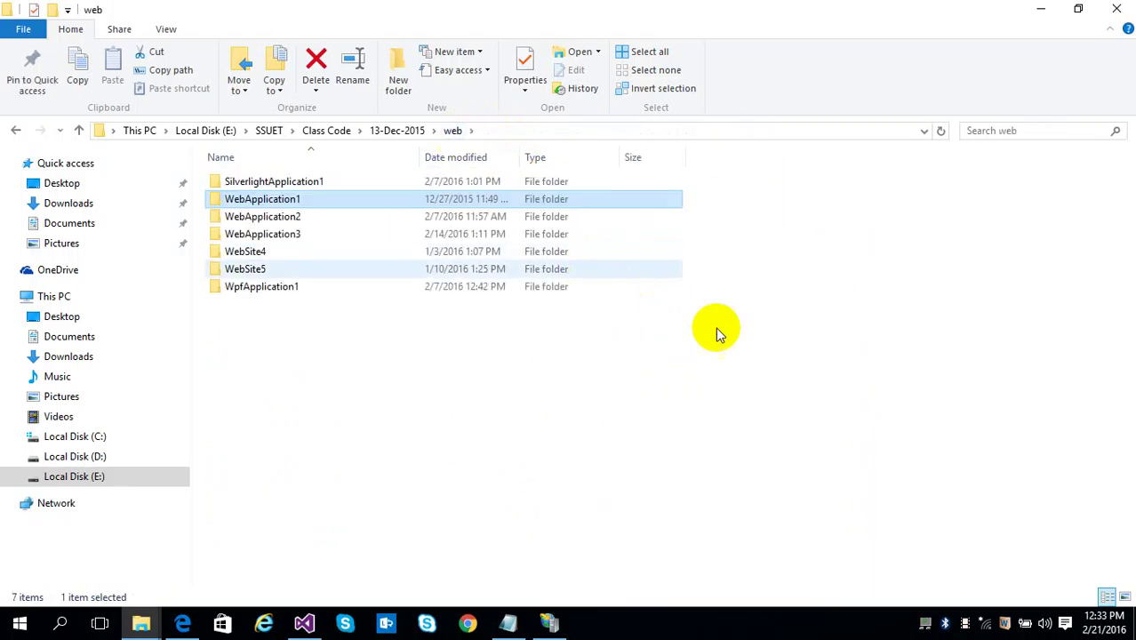
mouse_move(548, 622)
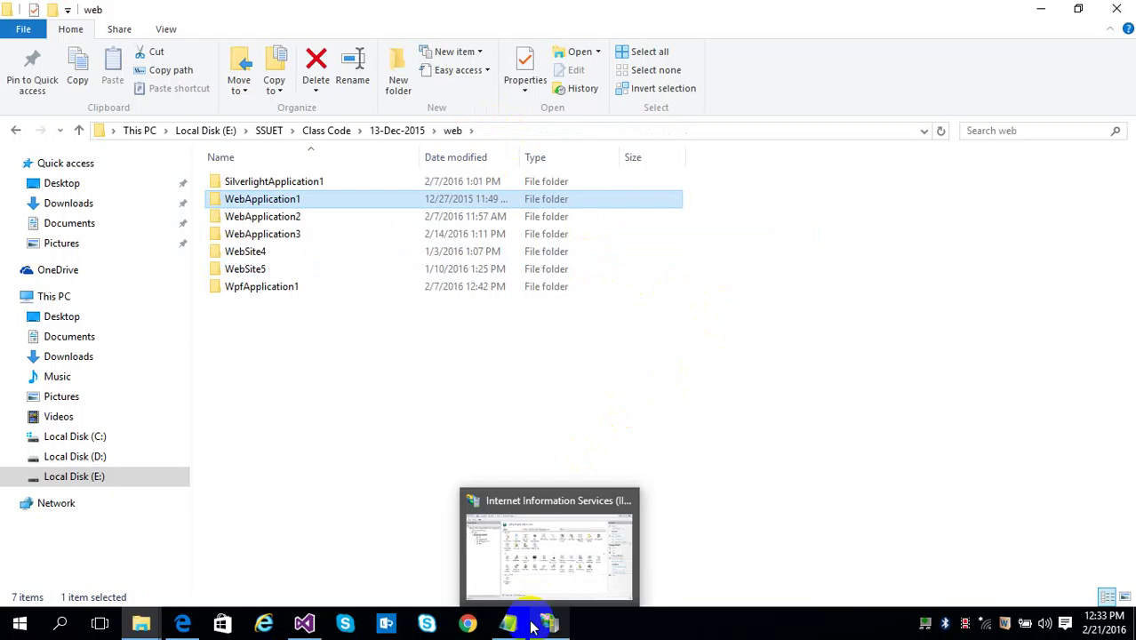
left_click(562, 530)
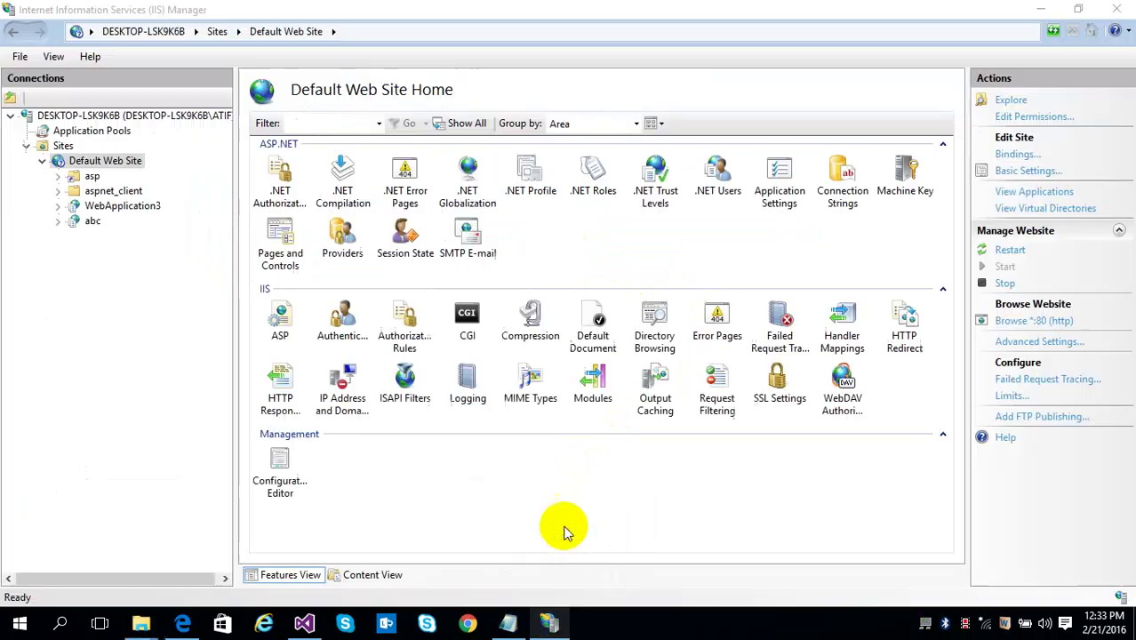
left_click(1116, 9)
left_click(731, 286)
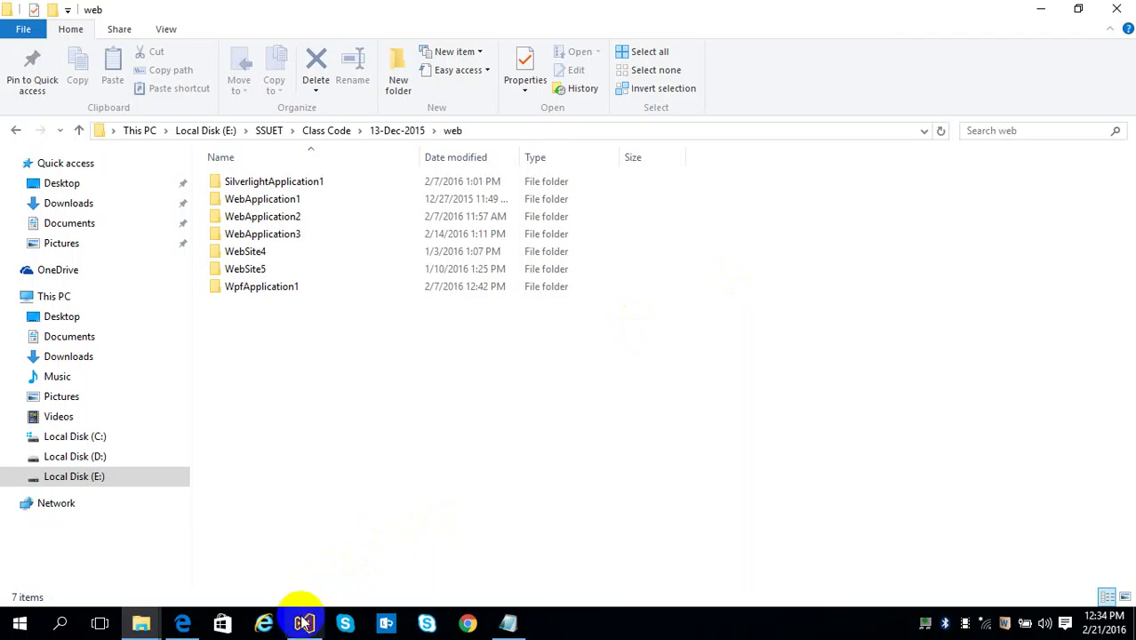
- Switch to Visual Studio, start a new project, and look through the Visual C# Classic Desktop templates
mouse_move(304, 623)
left_click(271, 531)
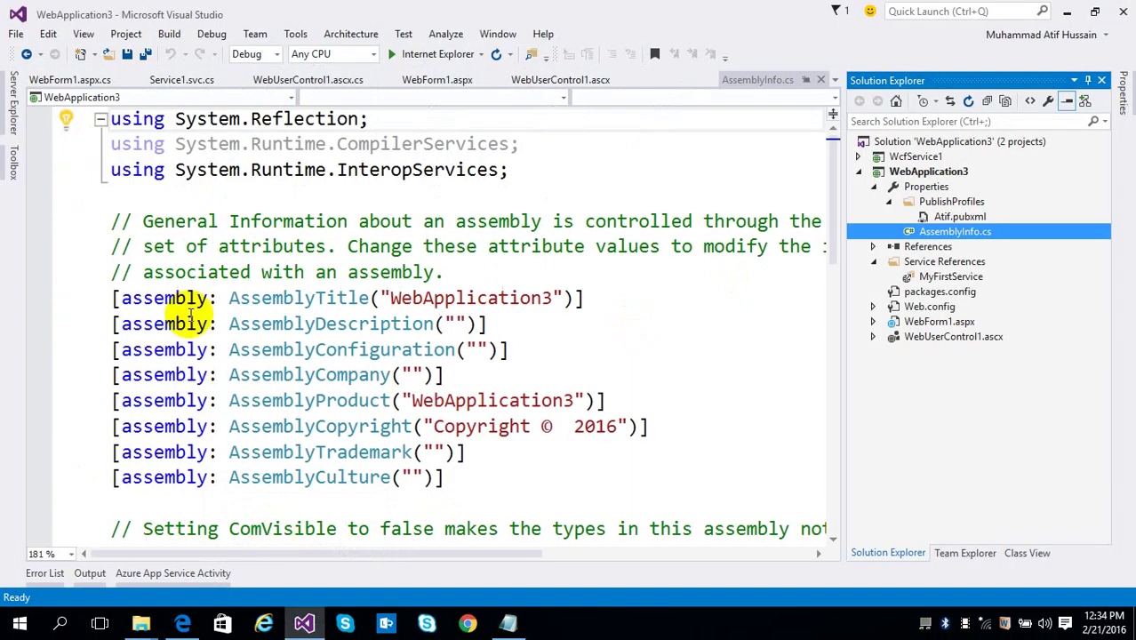
left_click(17, 34)
mouse_move(169, 55)
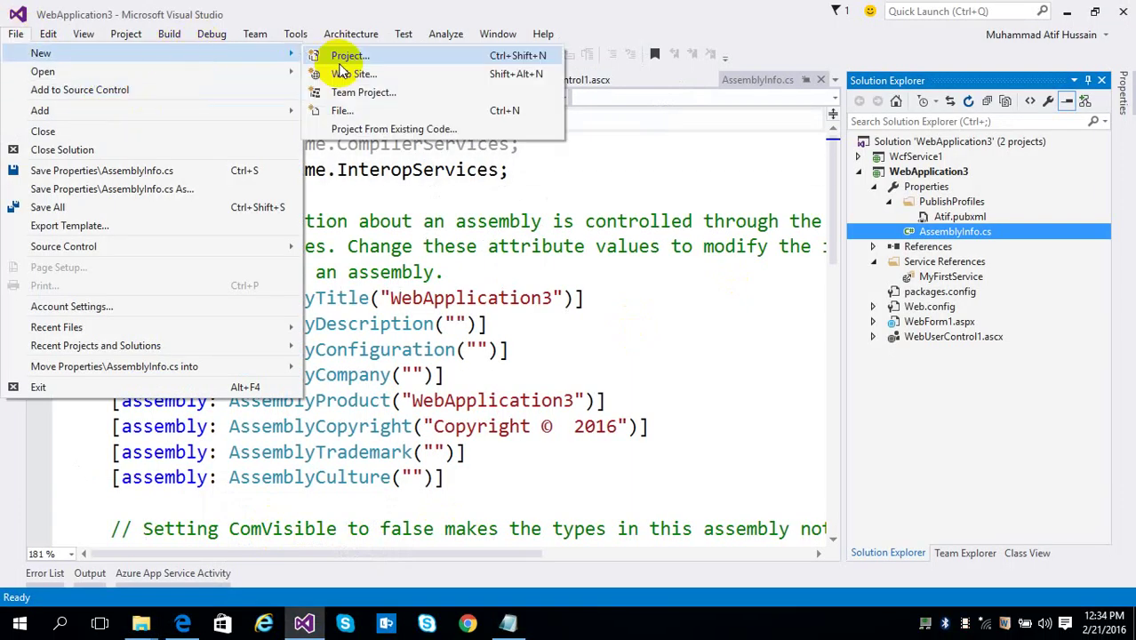
left_click(340, 62)
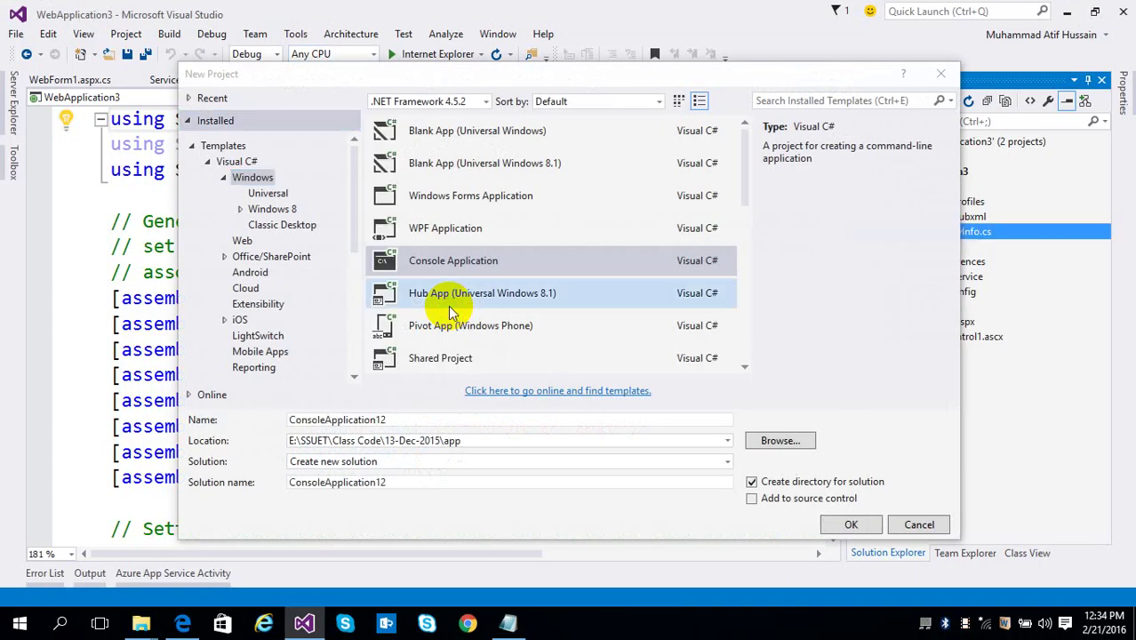
left_click(298, 225)
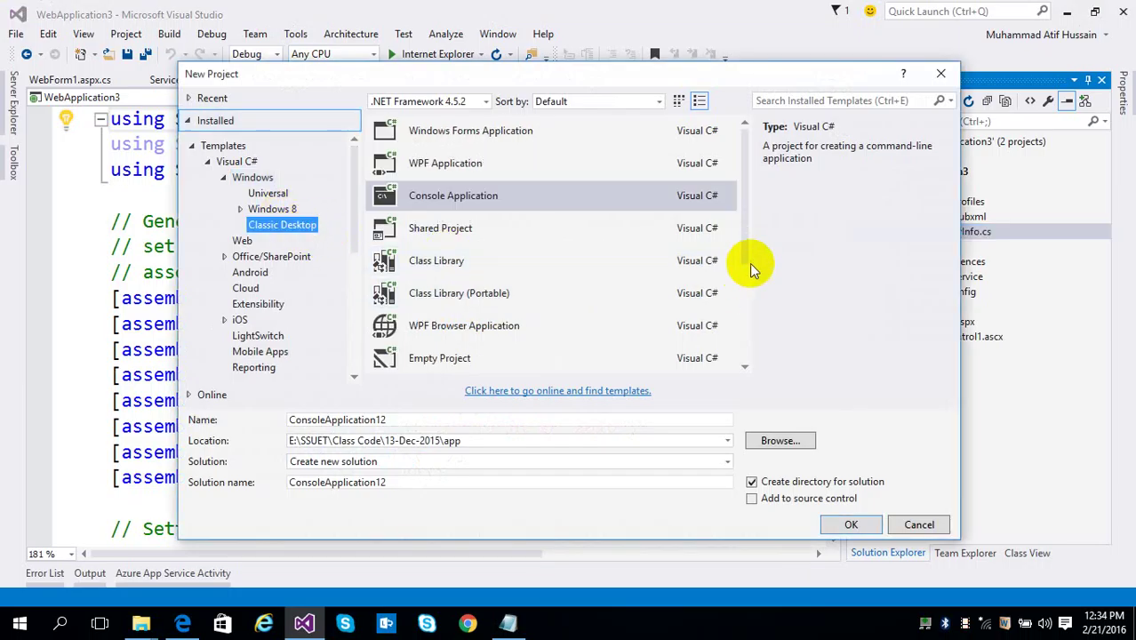
left_click_drag(745, 260, 750, 350)
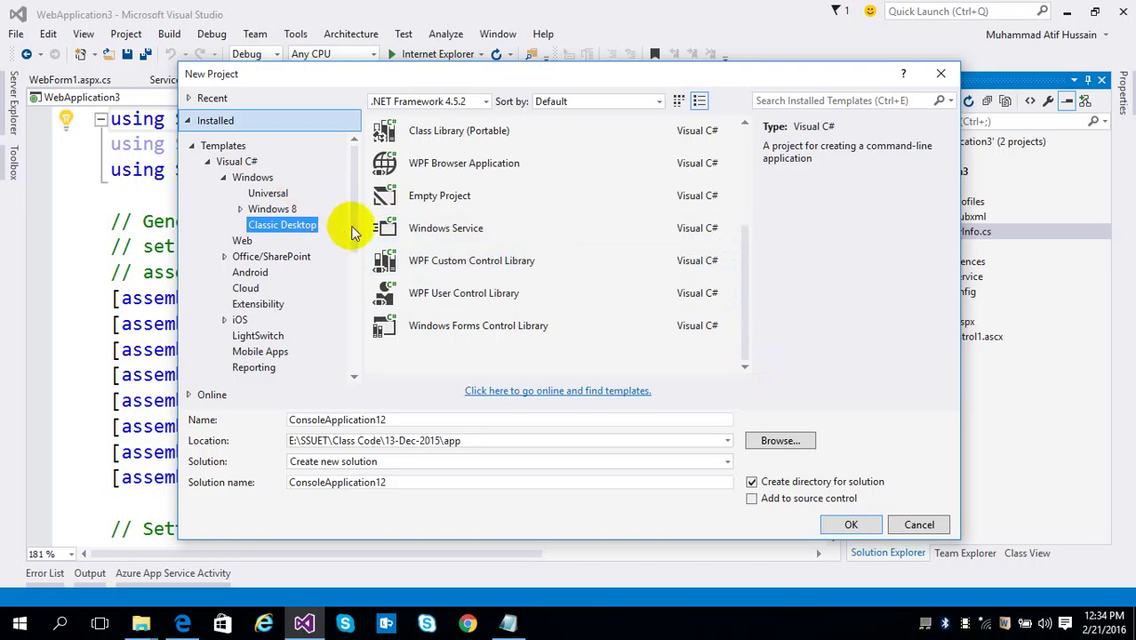
- Show the Setup and Deployment templates under Other Project Types for the new project
left_click_drag(353, 231, 355, 373)
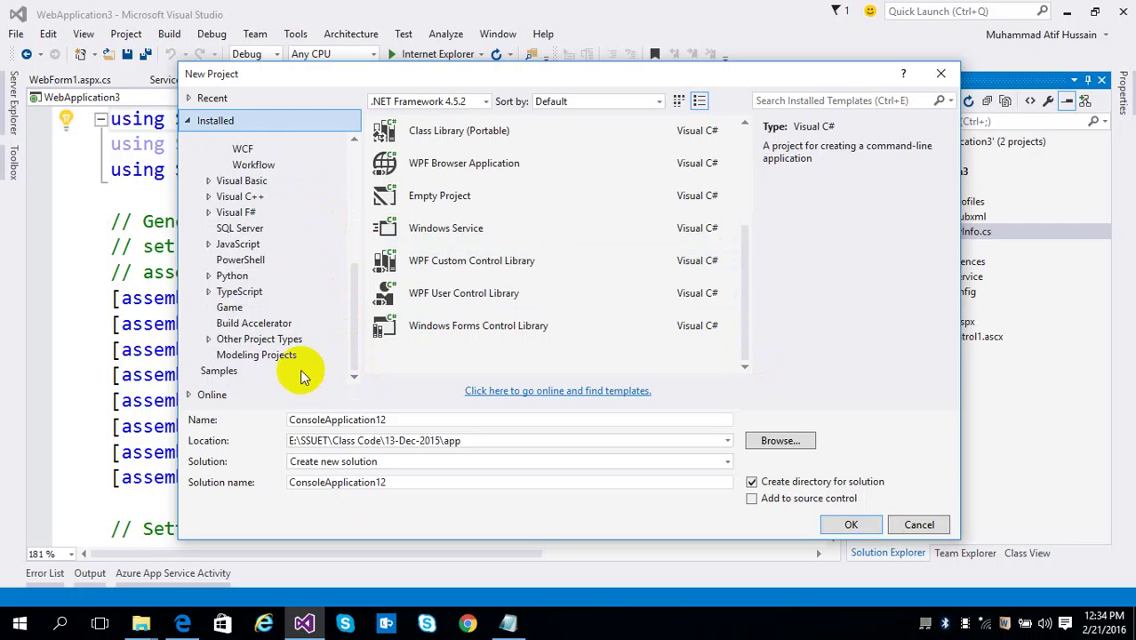
left_click(209, 340)
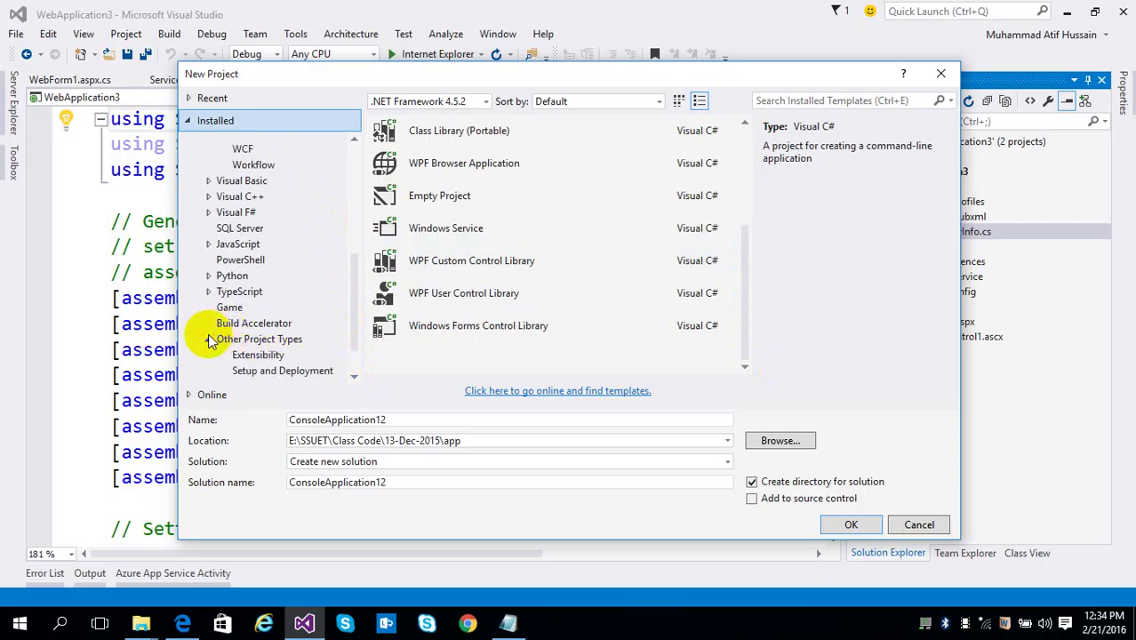
left_click(288, 371)
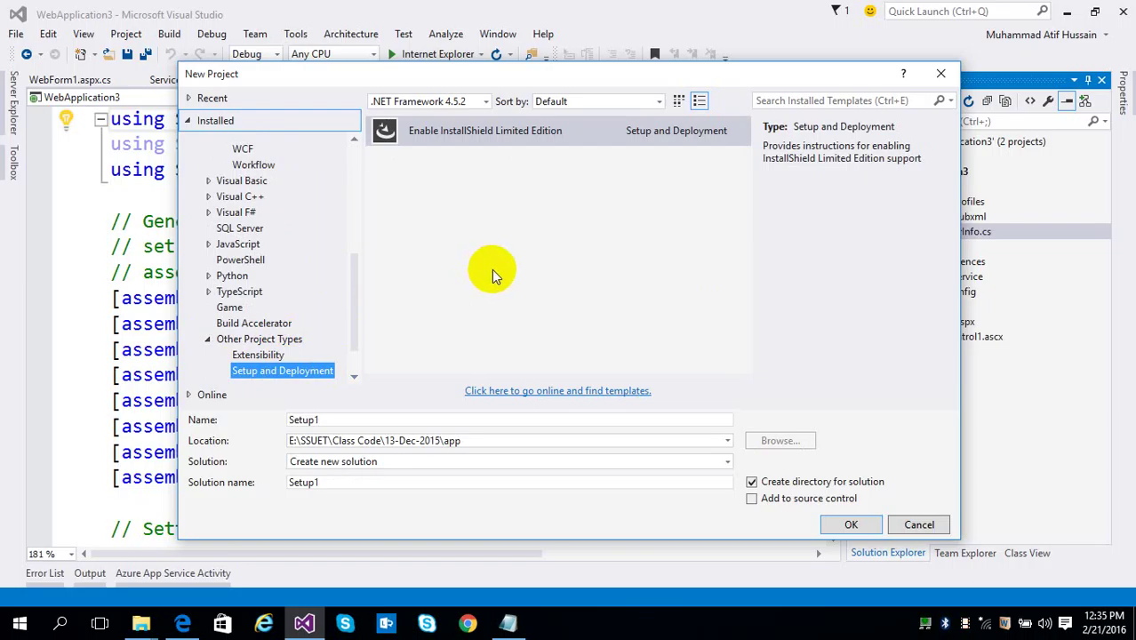
- Open the Enable InstallShield Limited Edition template's instructions, try its download web site link, and close the download tab
double_click(530, 135)
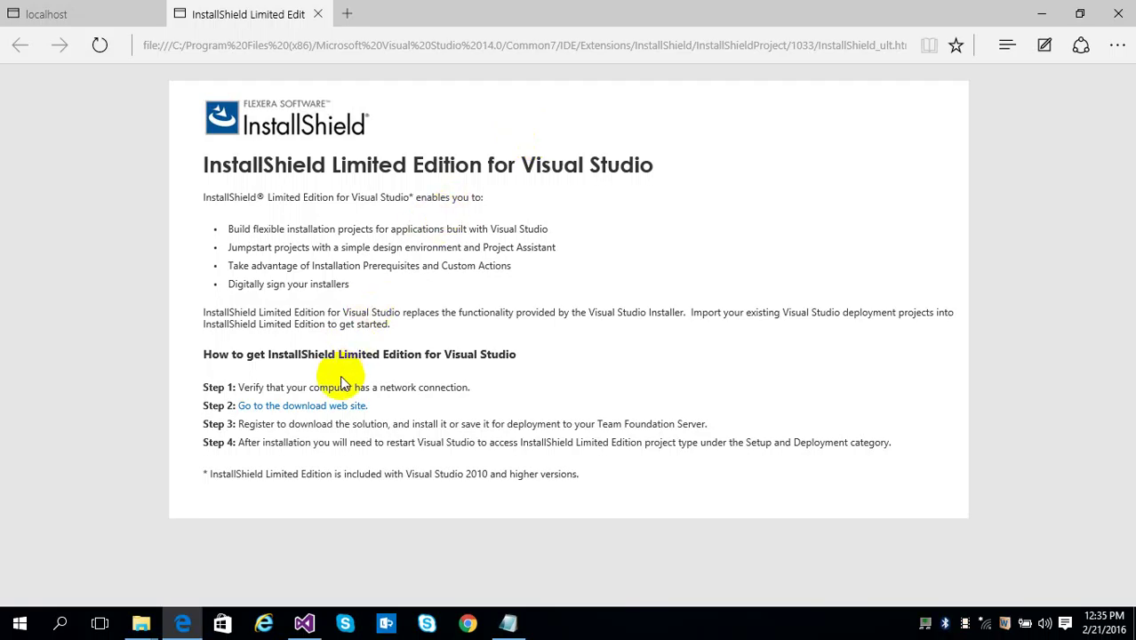
left_click(326, 406)
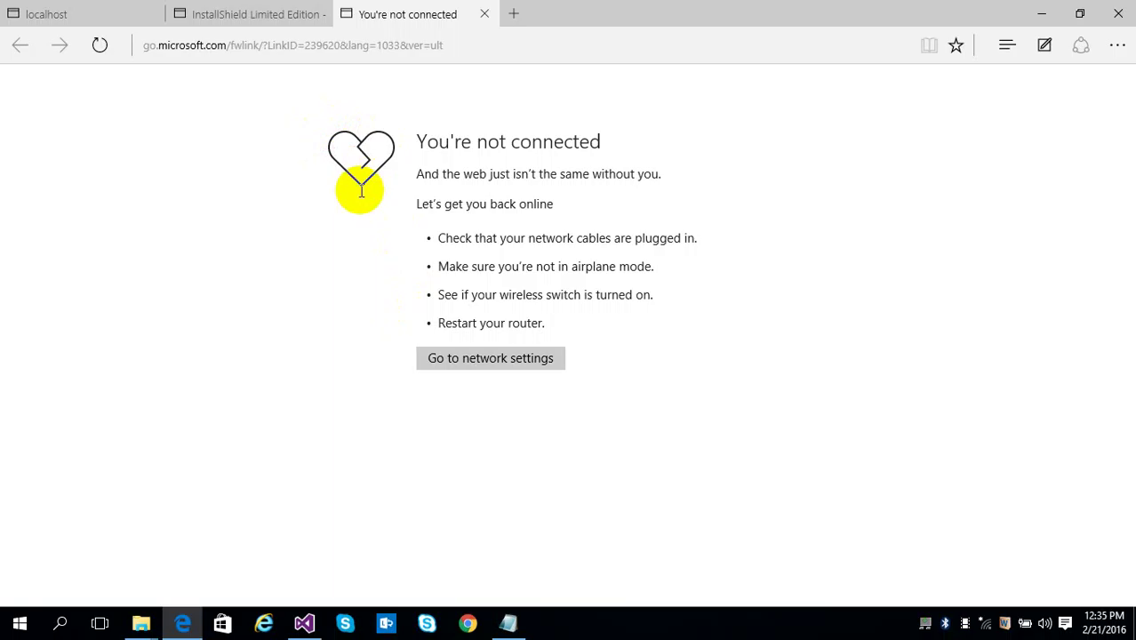
left_click(484, 15)
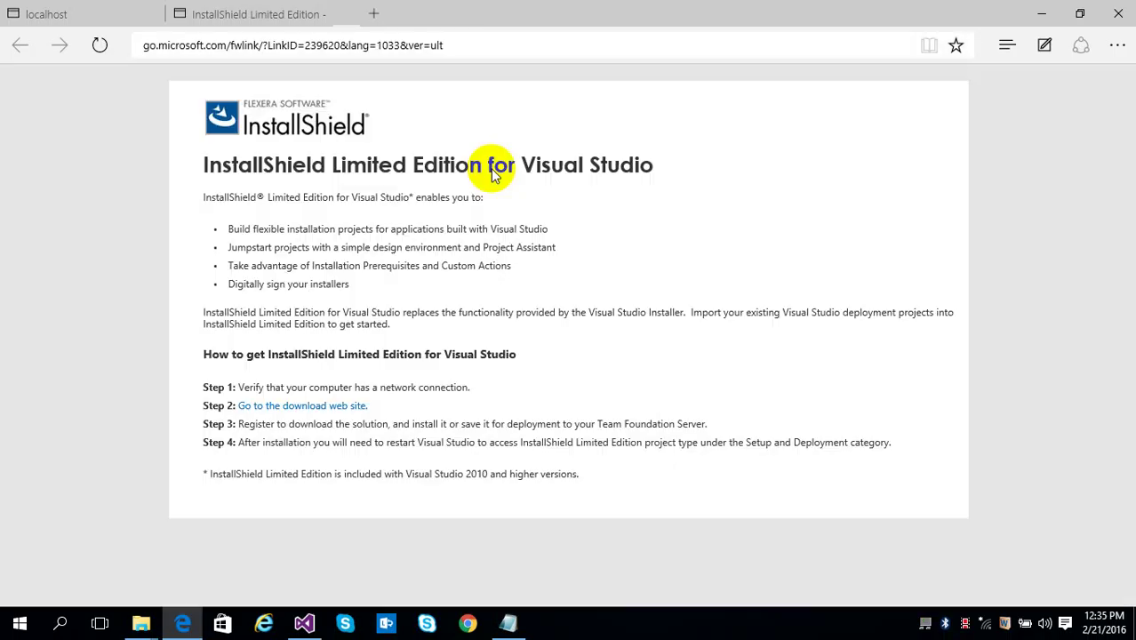